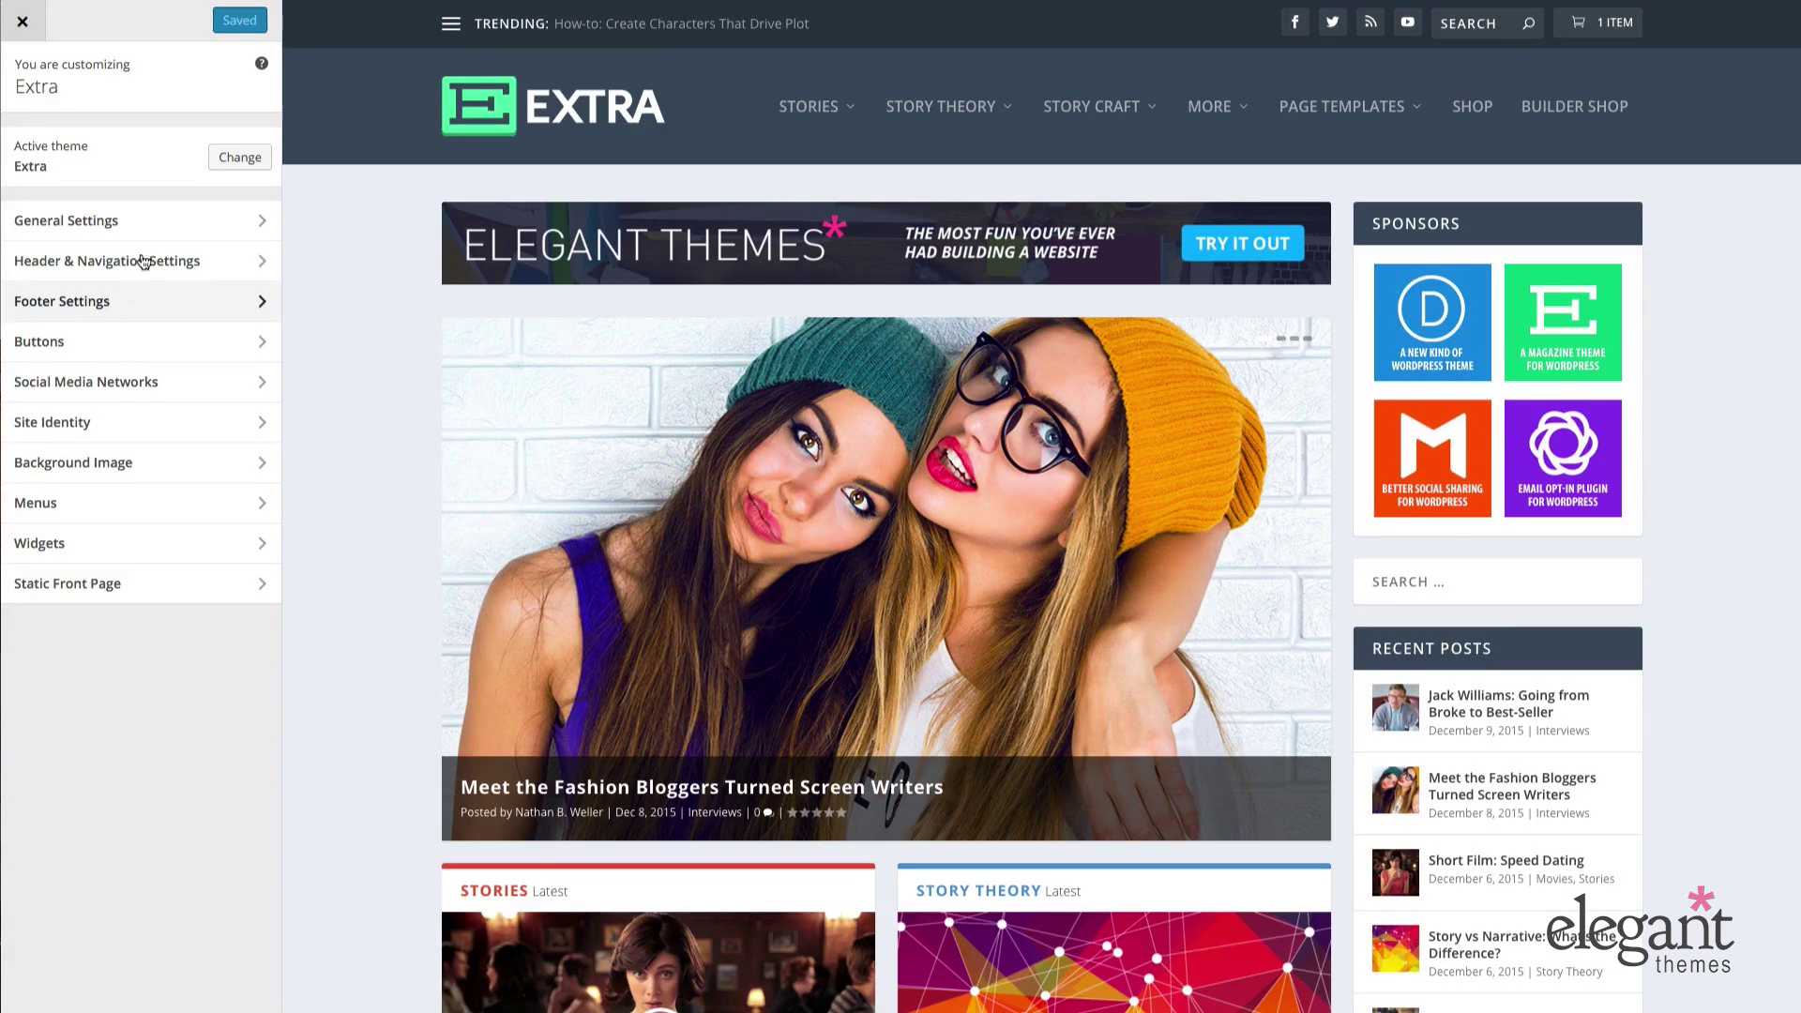
- Try the boxed layout in the general layout settings, and turn it back off
left_click(156, 226)
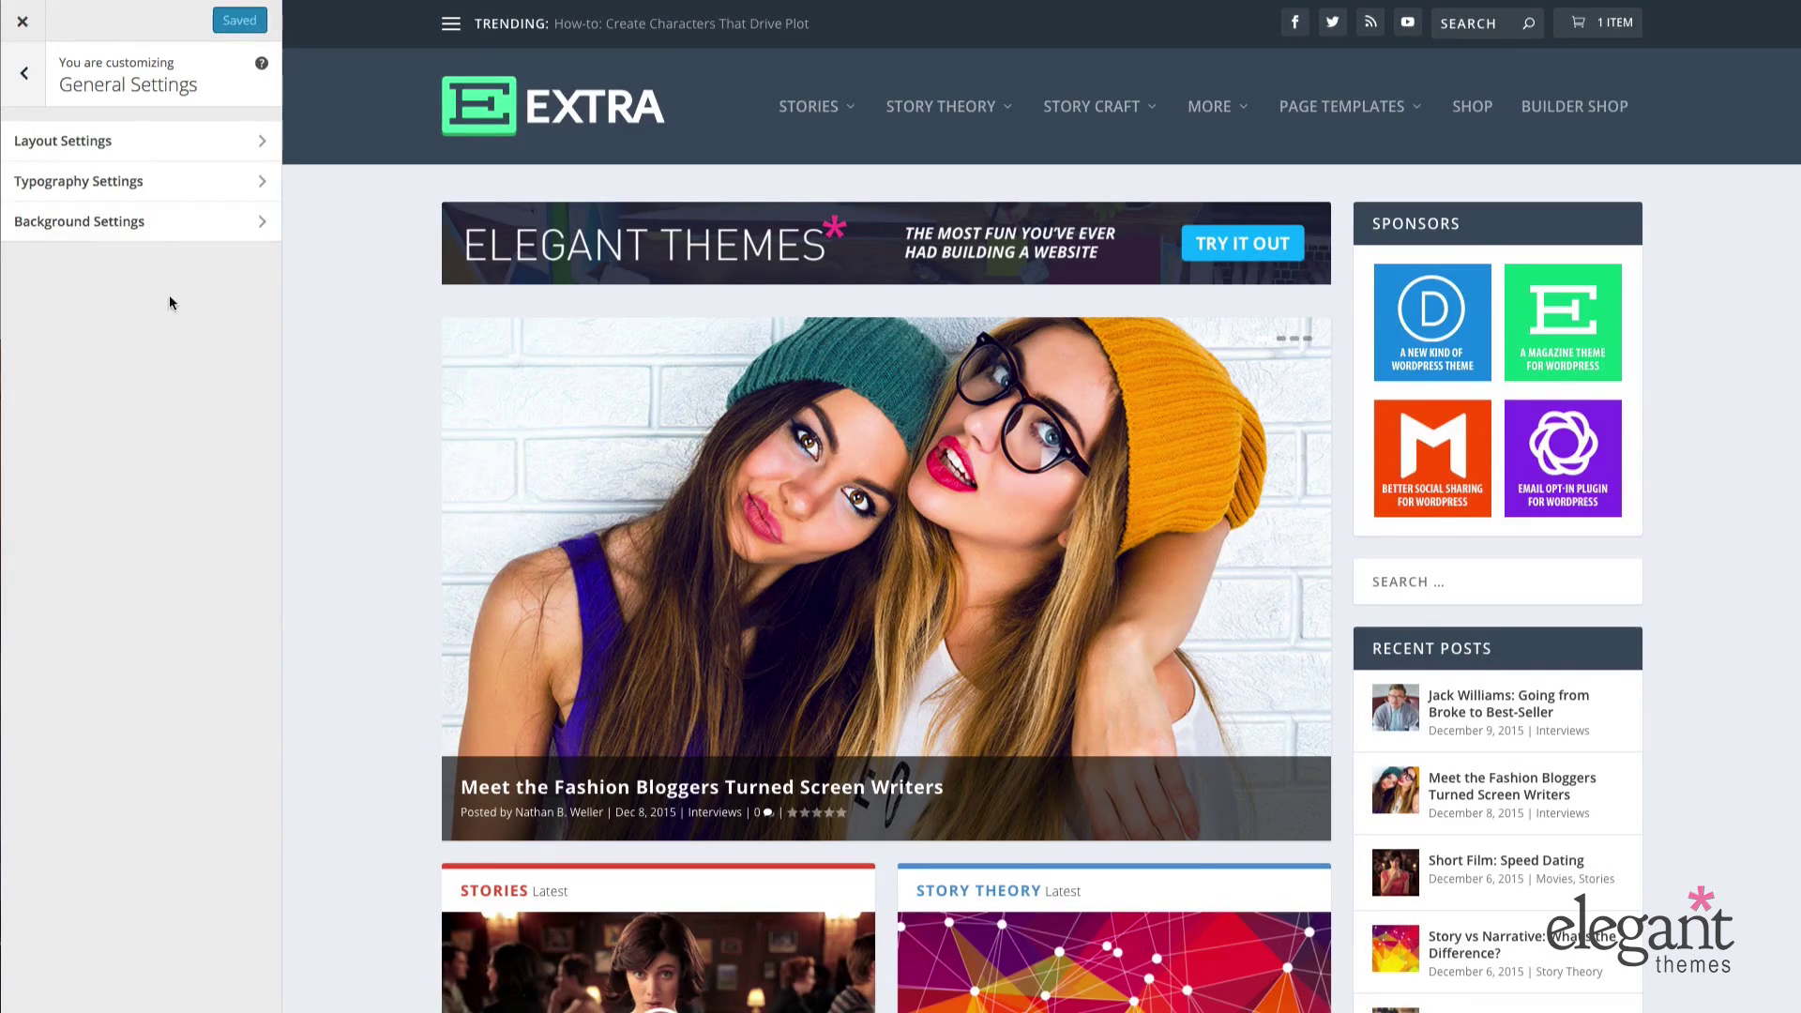
left_click(173, 153)
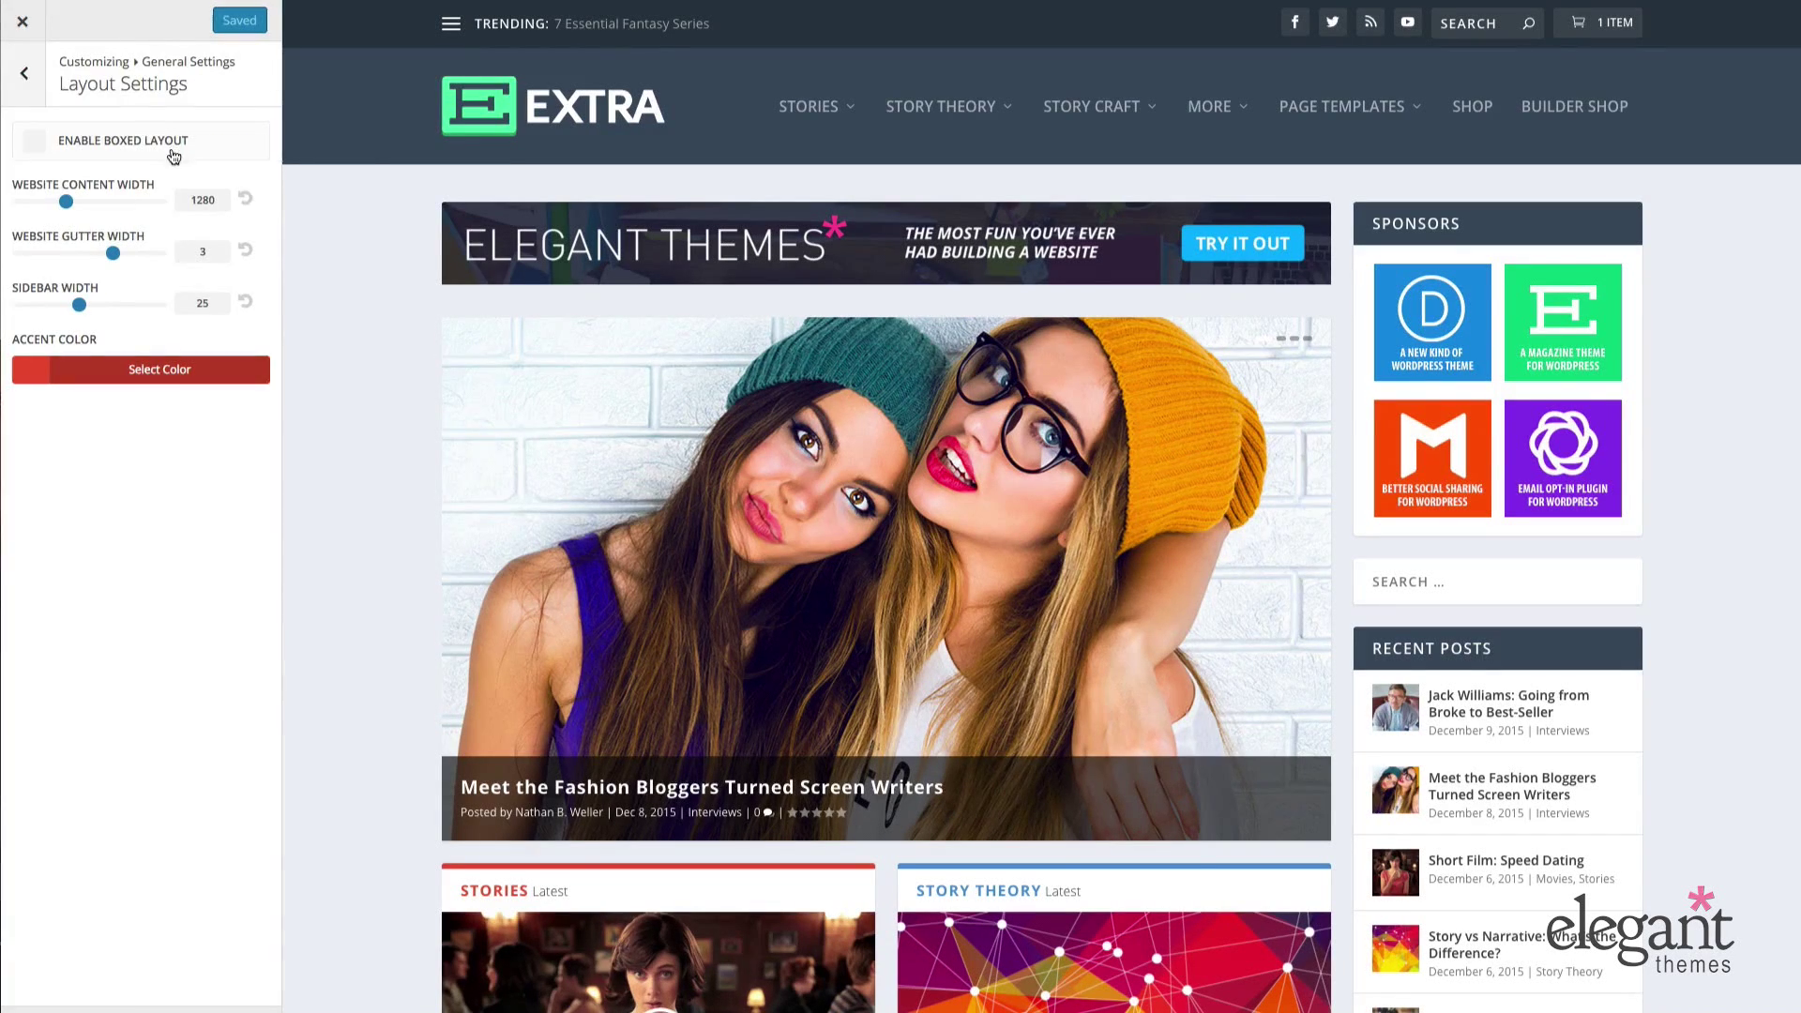
left_click(35, 144)
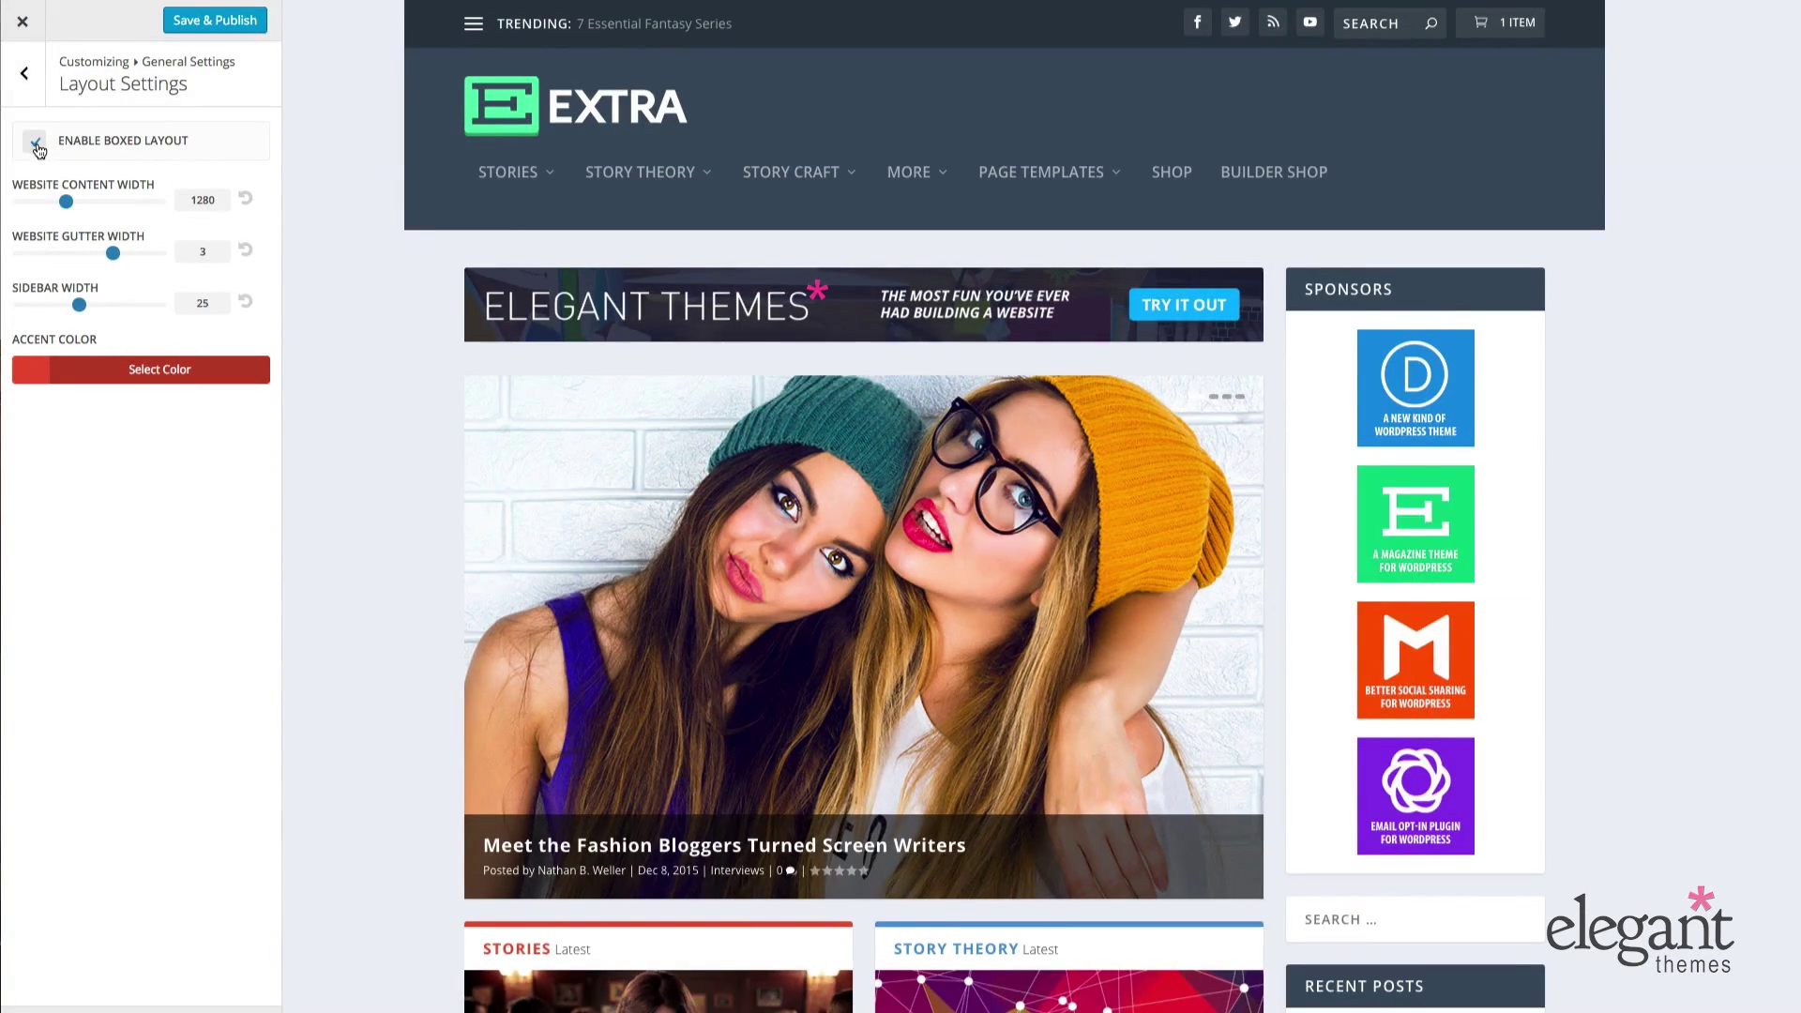
left_click(37, 146)
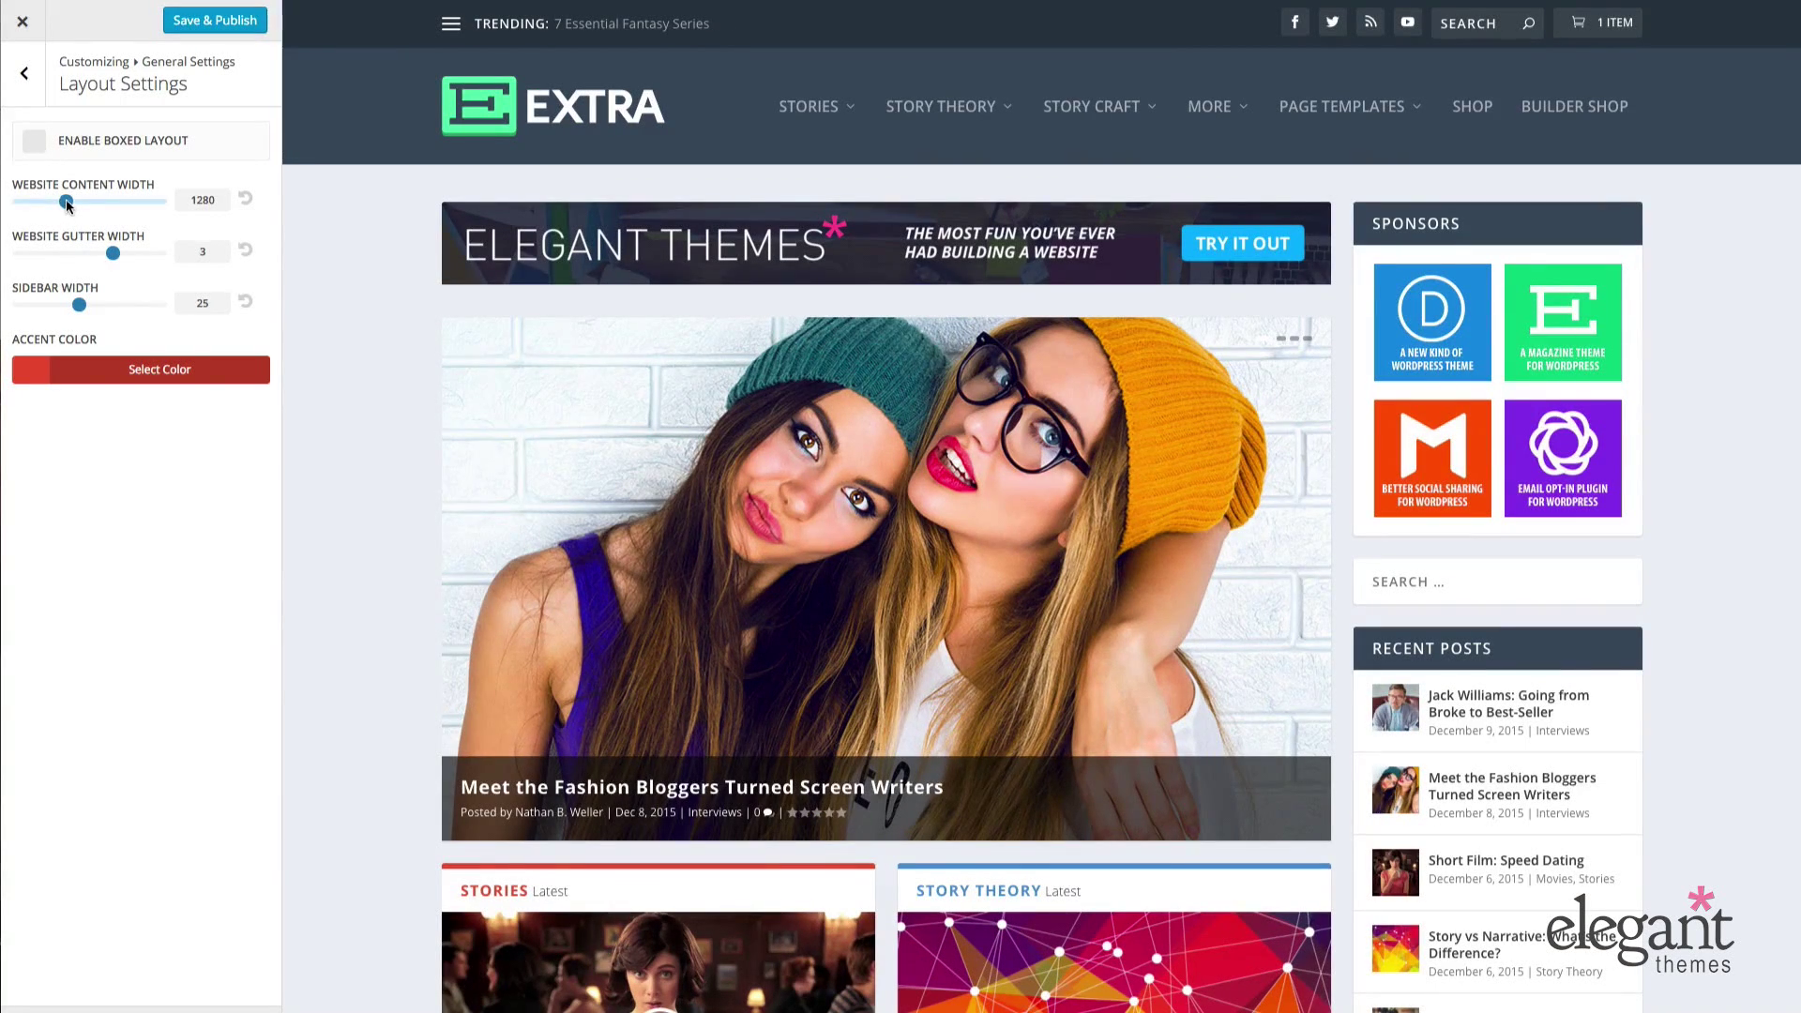
- Try a larger website content width and a larger sidebar width, resetting each to its default
left_click_drag(65, 202, 112, 202)
left_click(245, 197)
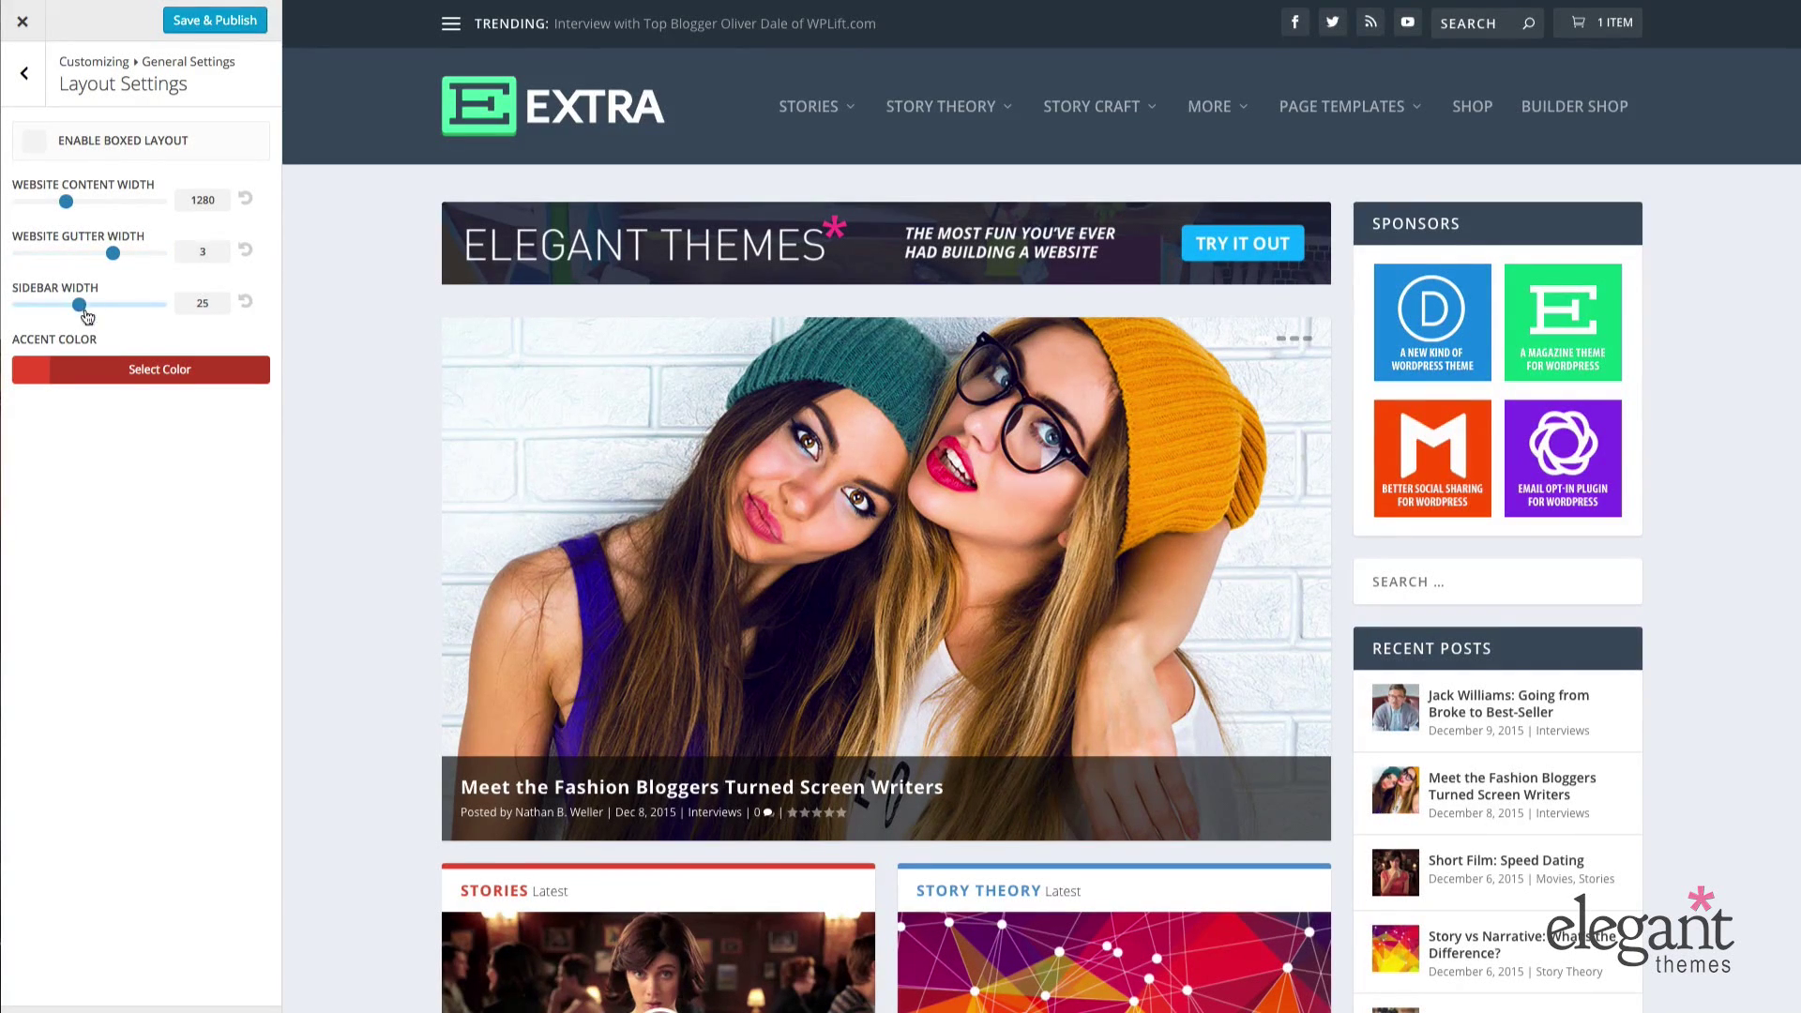
left_click_drag(78, 306, 127, 322)
left_click(246, 303)
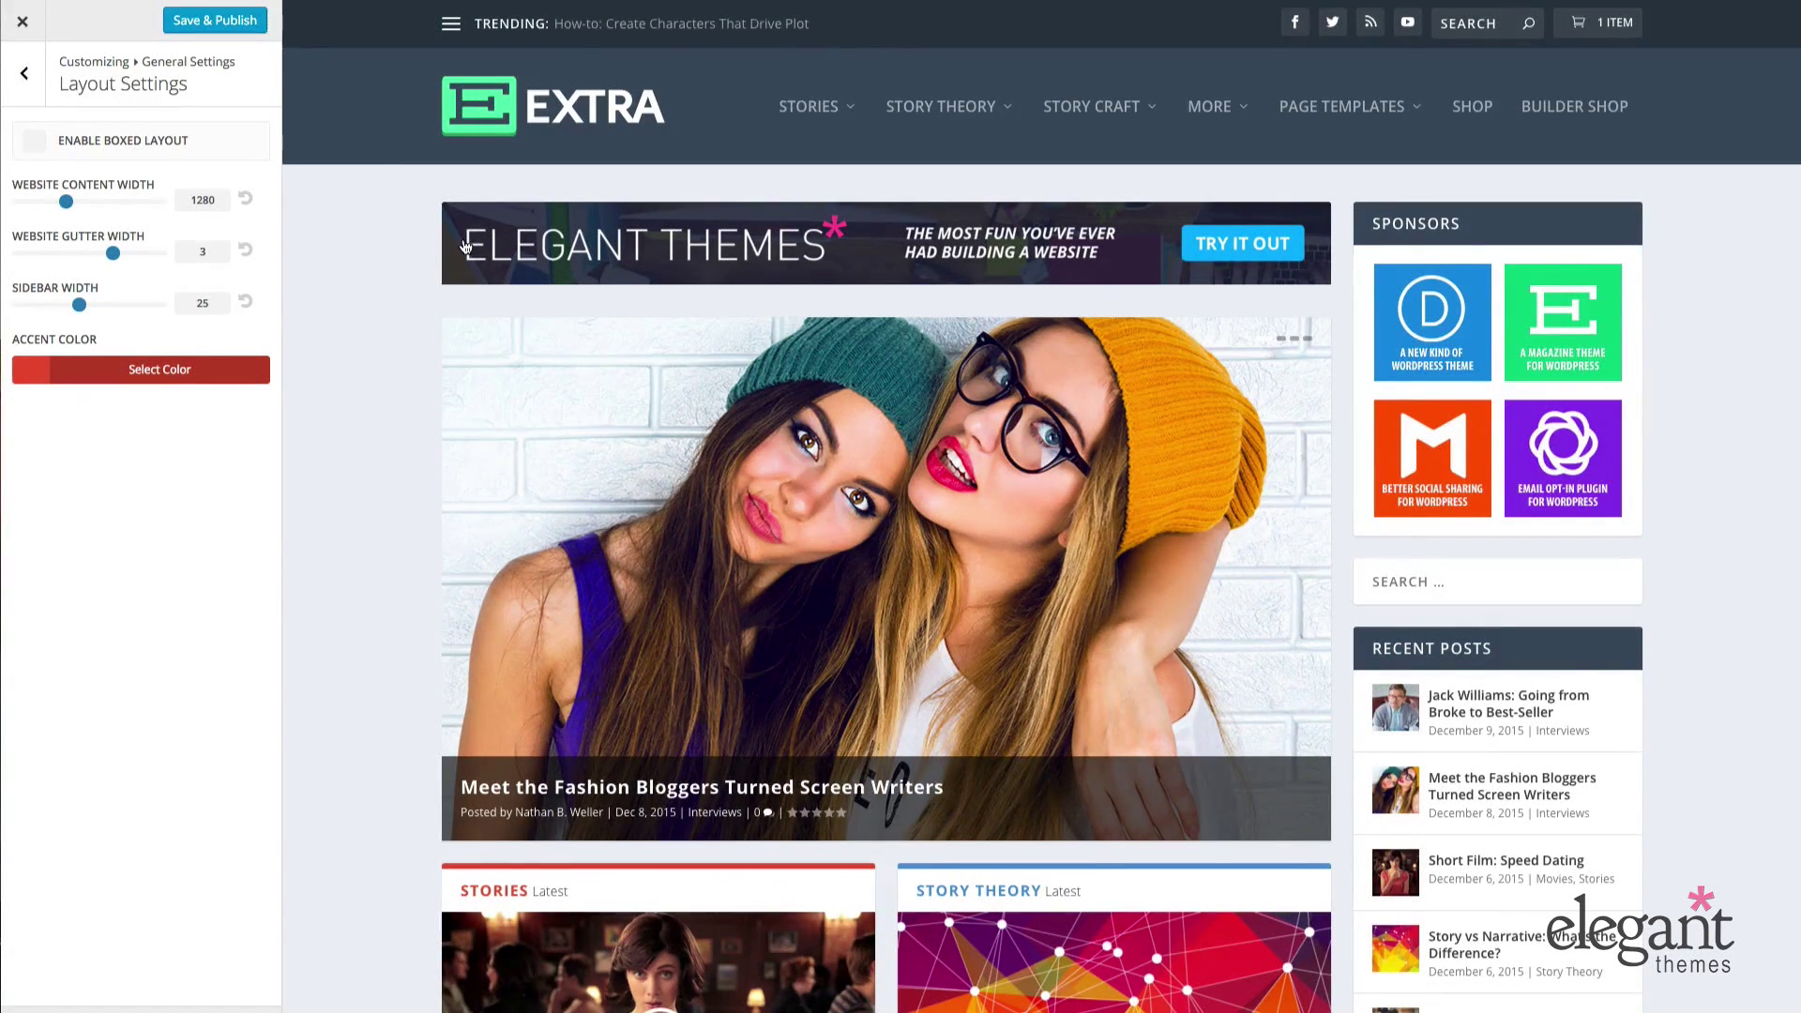
mouse_move(1344, 111)
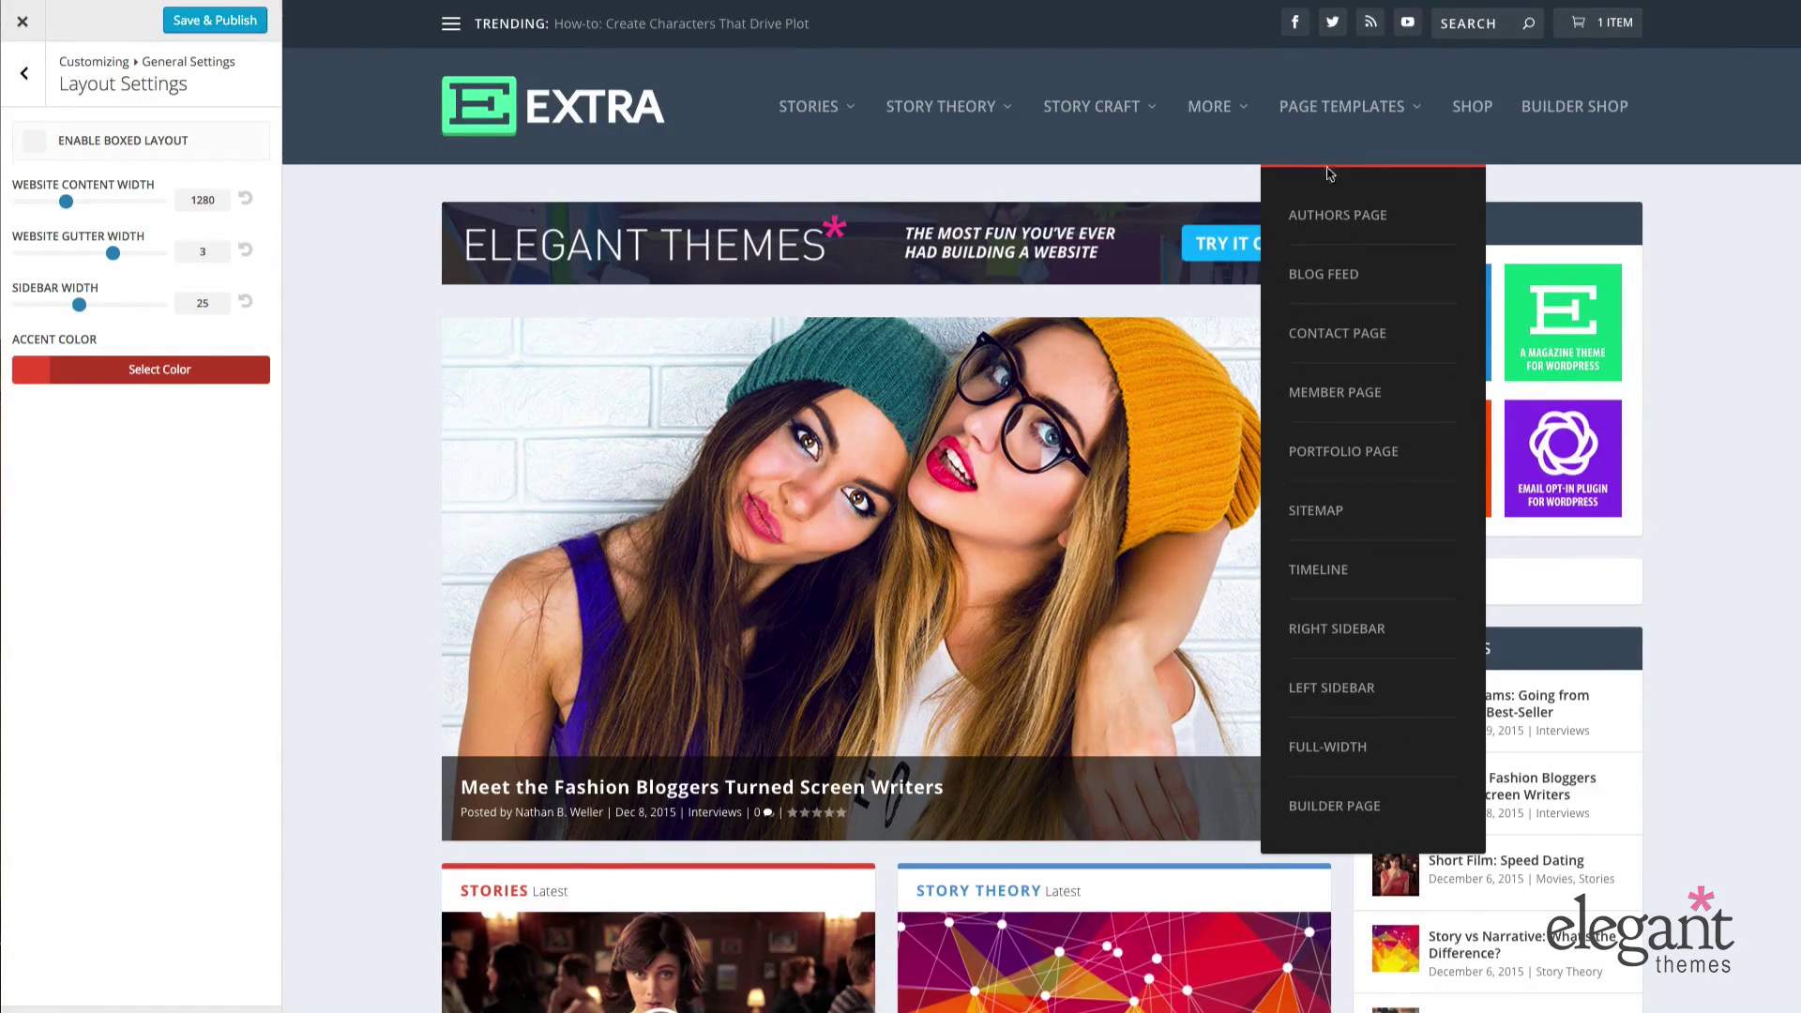
scroll(929, 409, "down", 3)
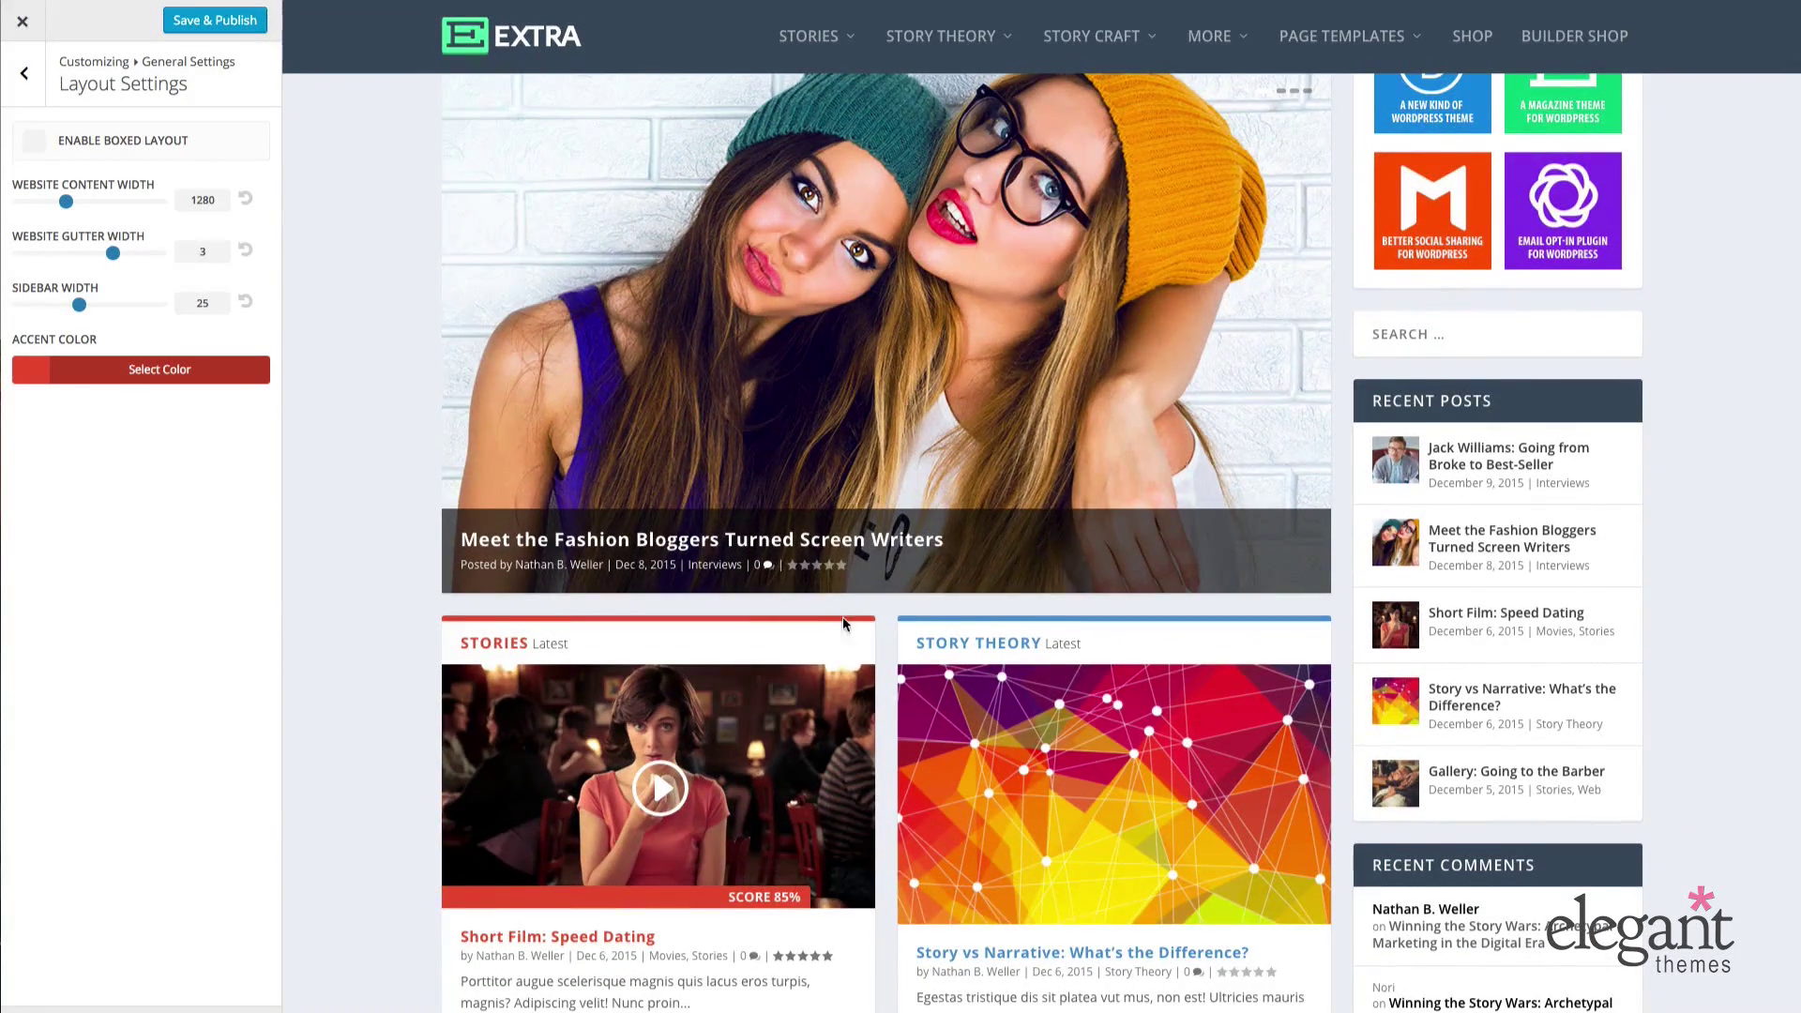
scroll(857, 605, "up", 3)
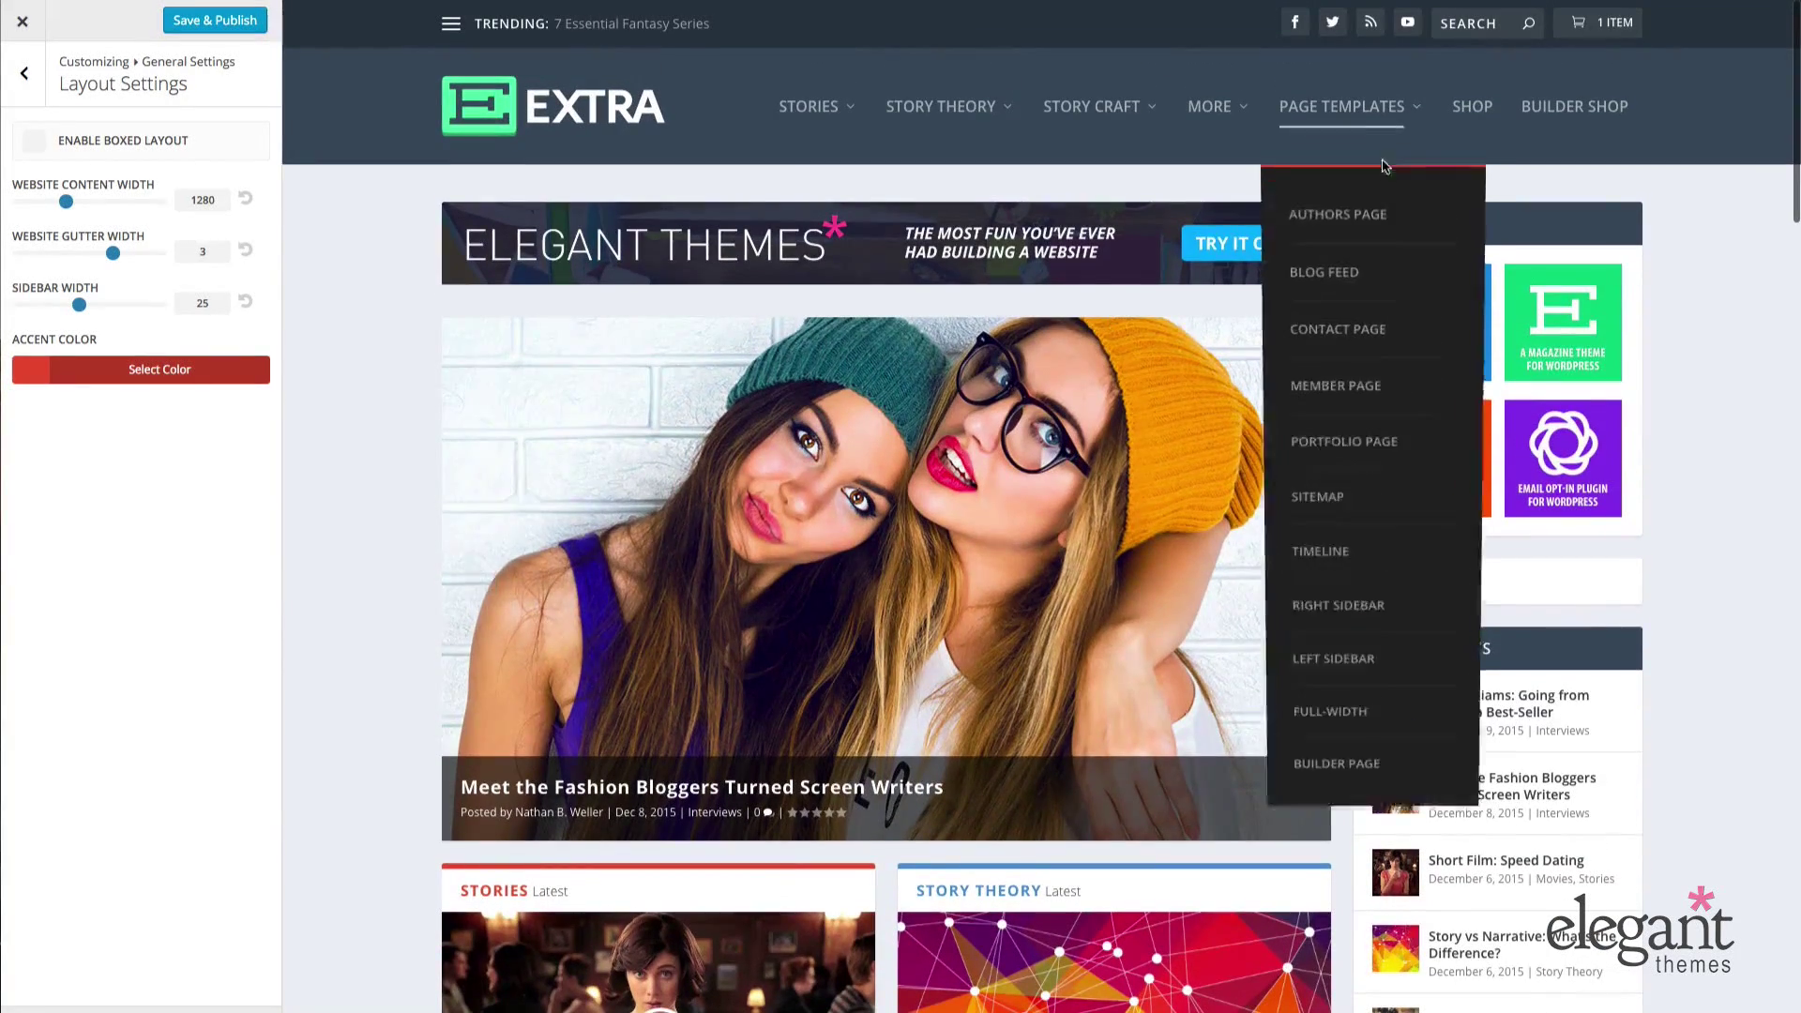
- Try a body text size of 16 in the general typography settings, and reset it to the default
left_click(25, 73)
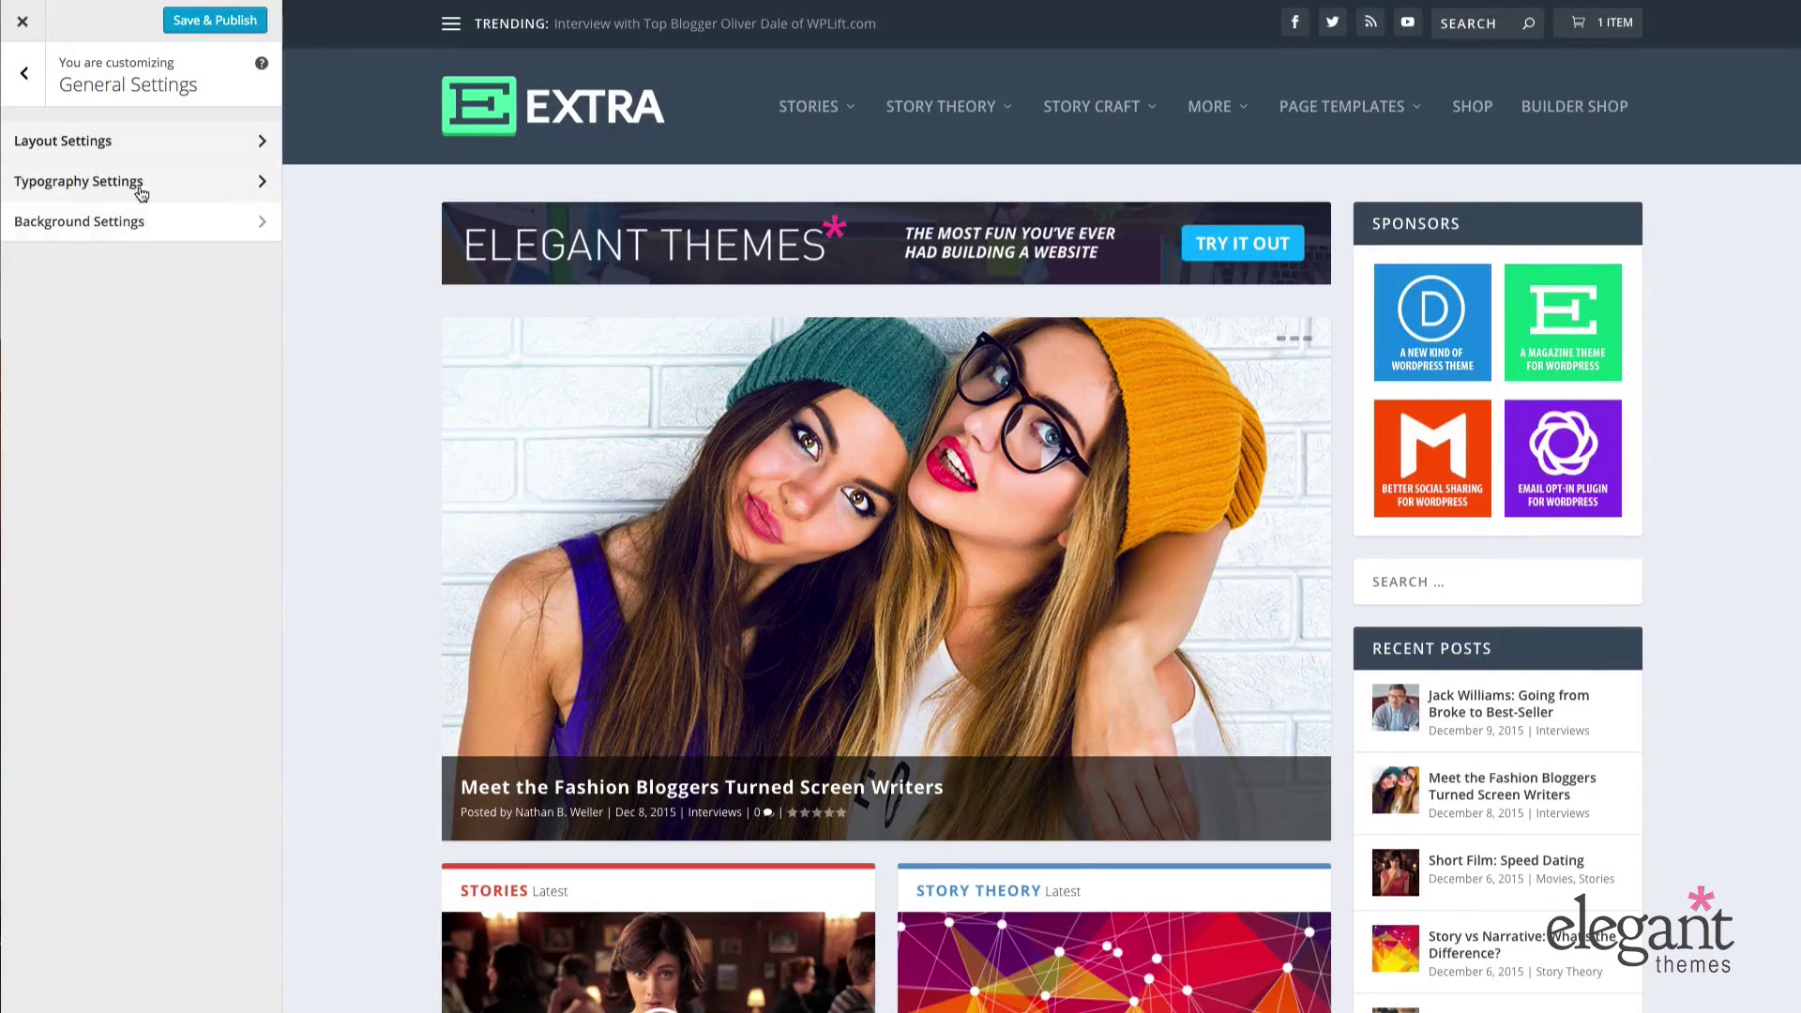
left_click(145, 194)
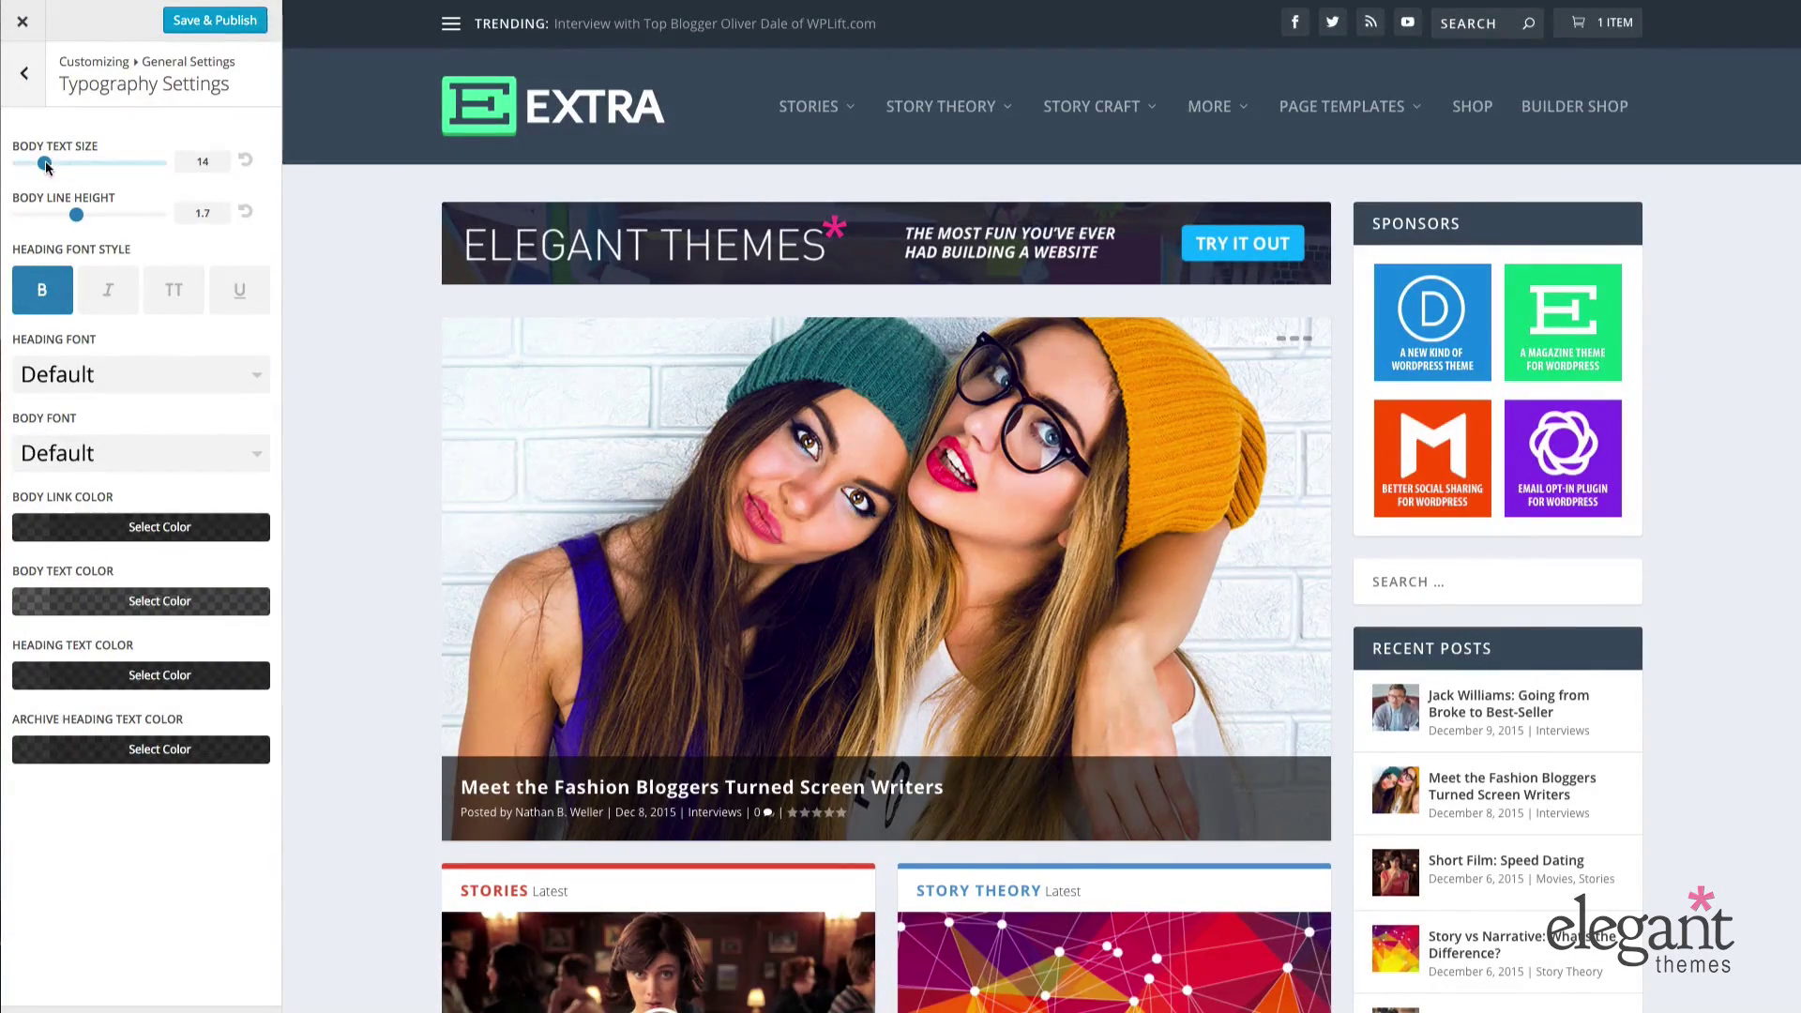
scroll(371, 334, "down", 6)
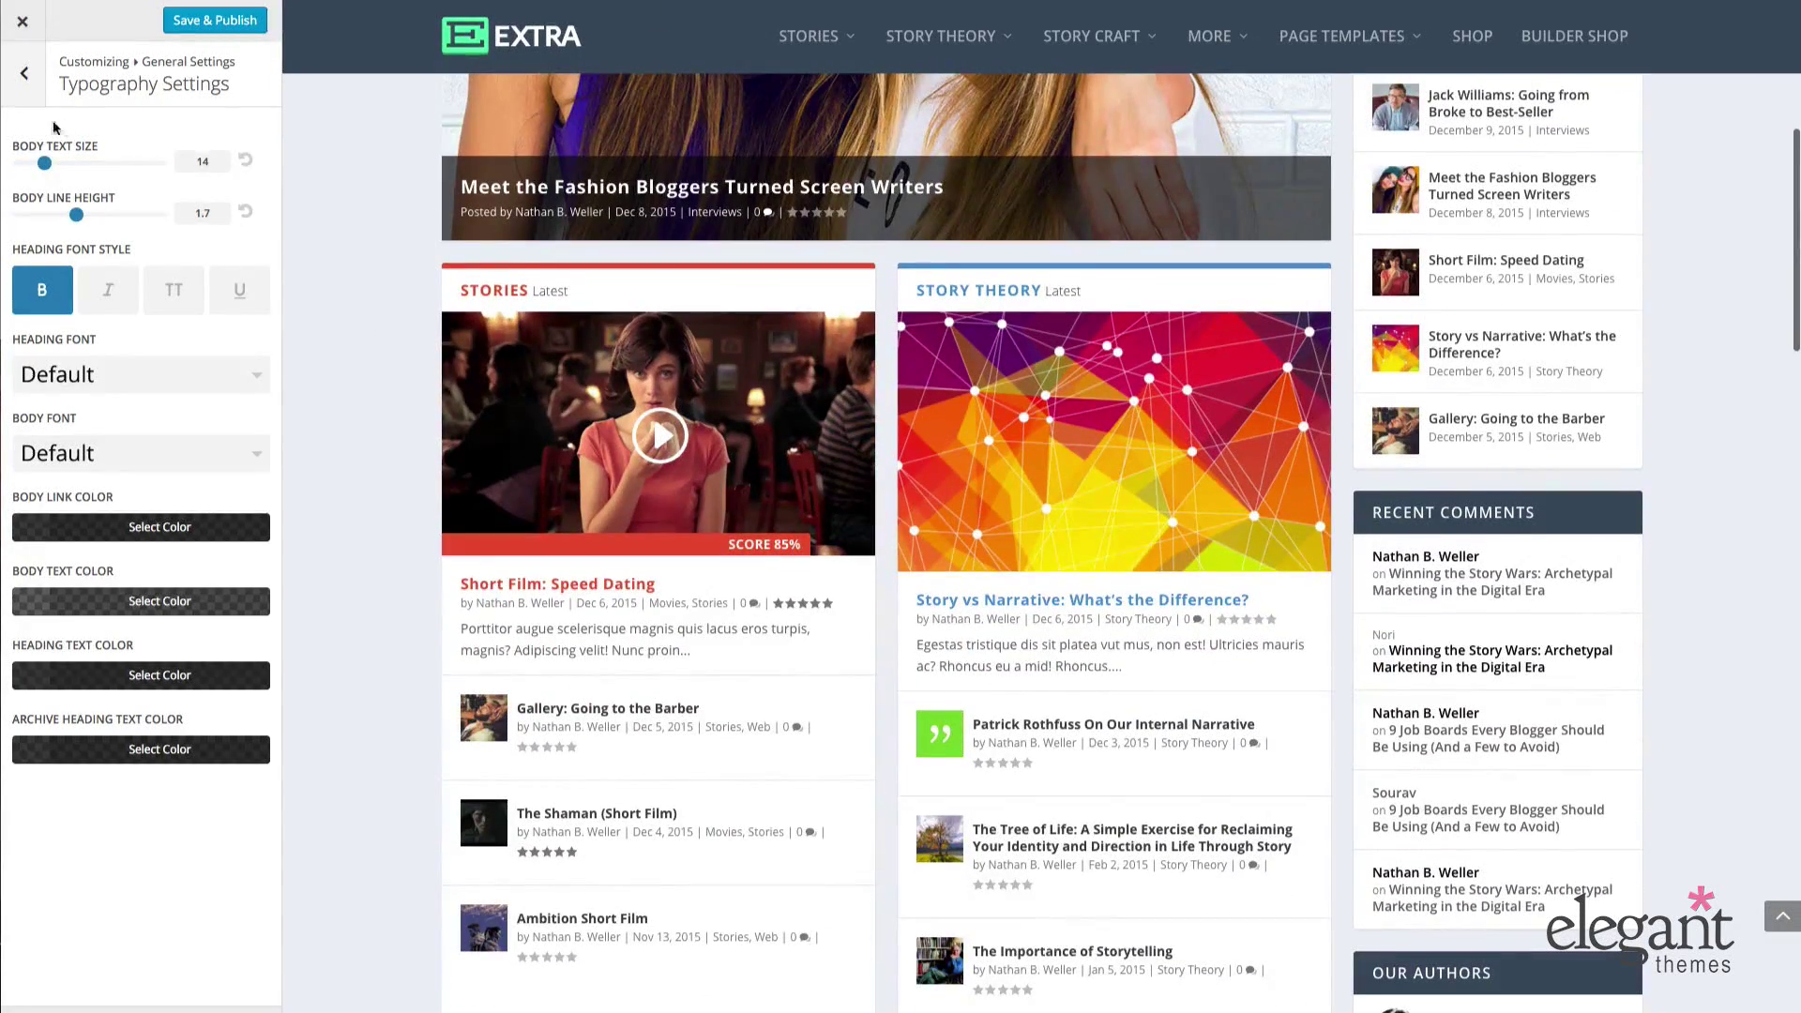
left_click_drag(48, 166, 57, 164)
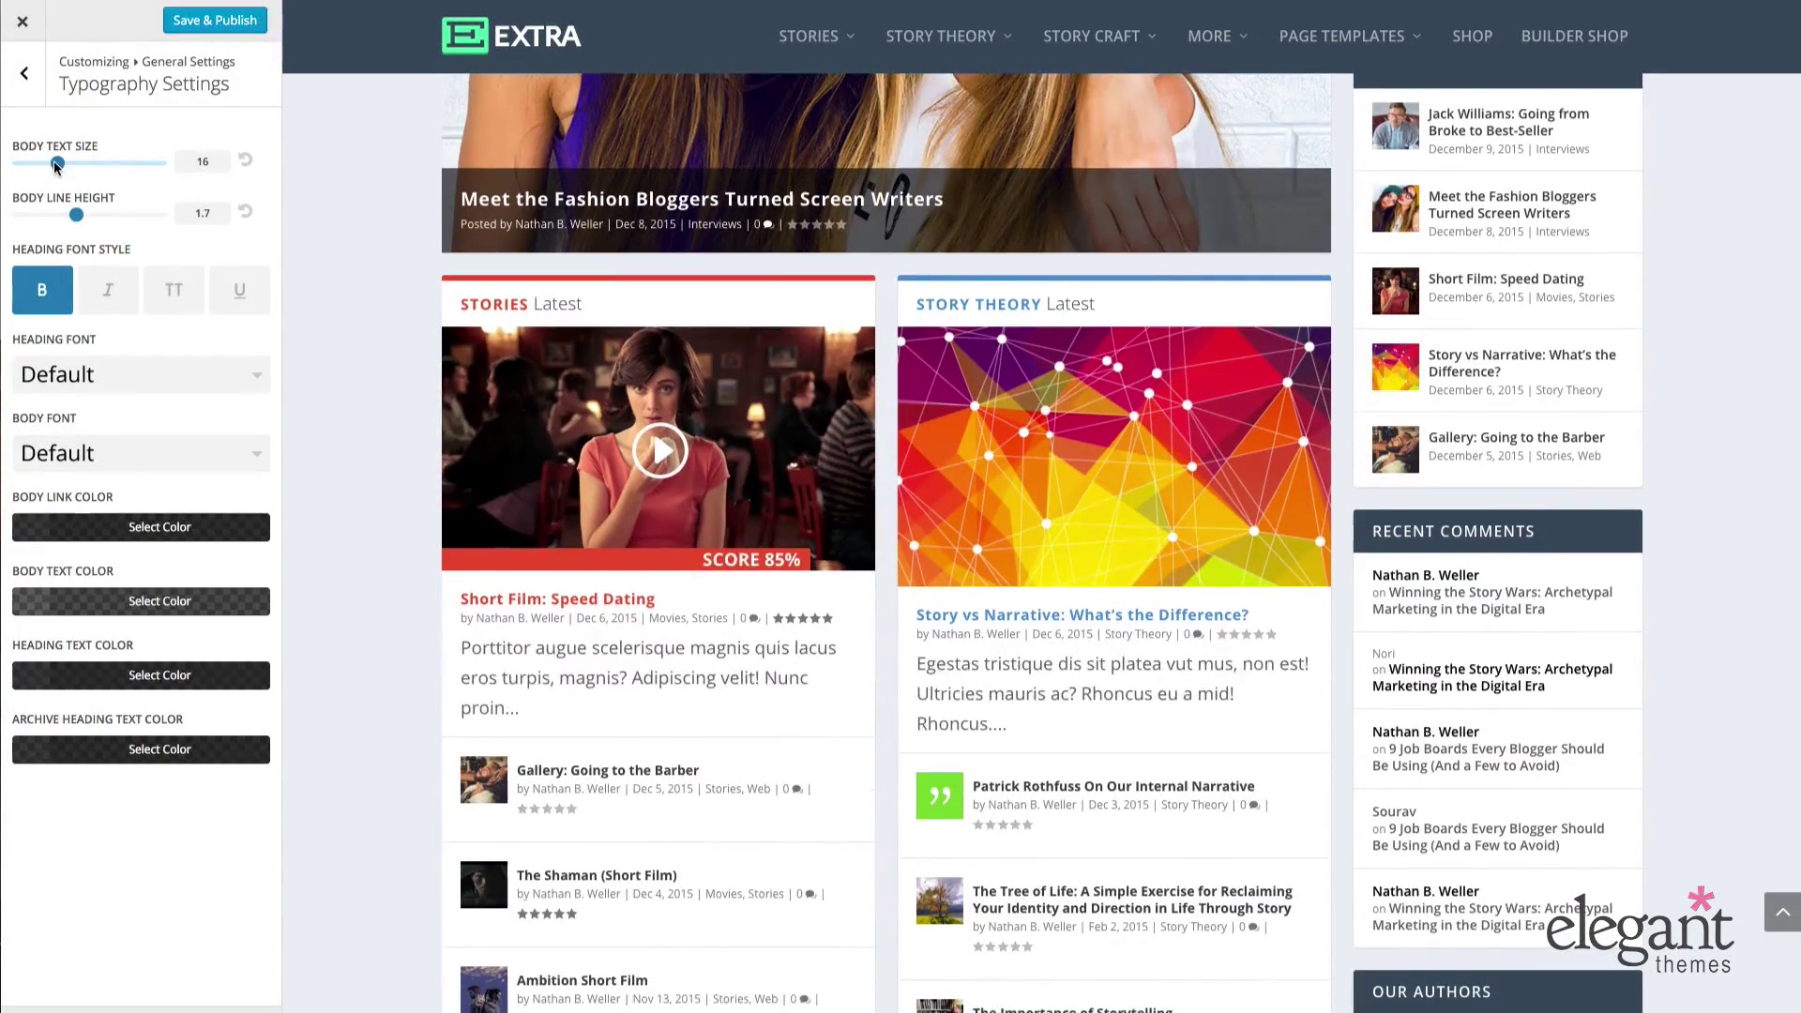
left_click(244, 161)
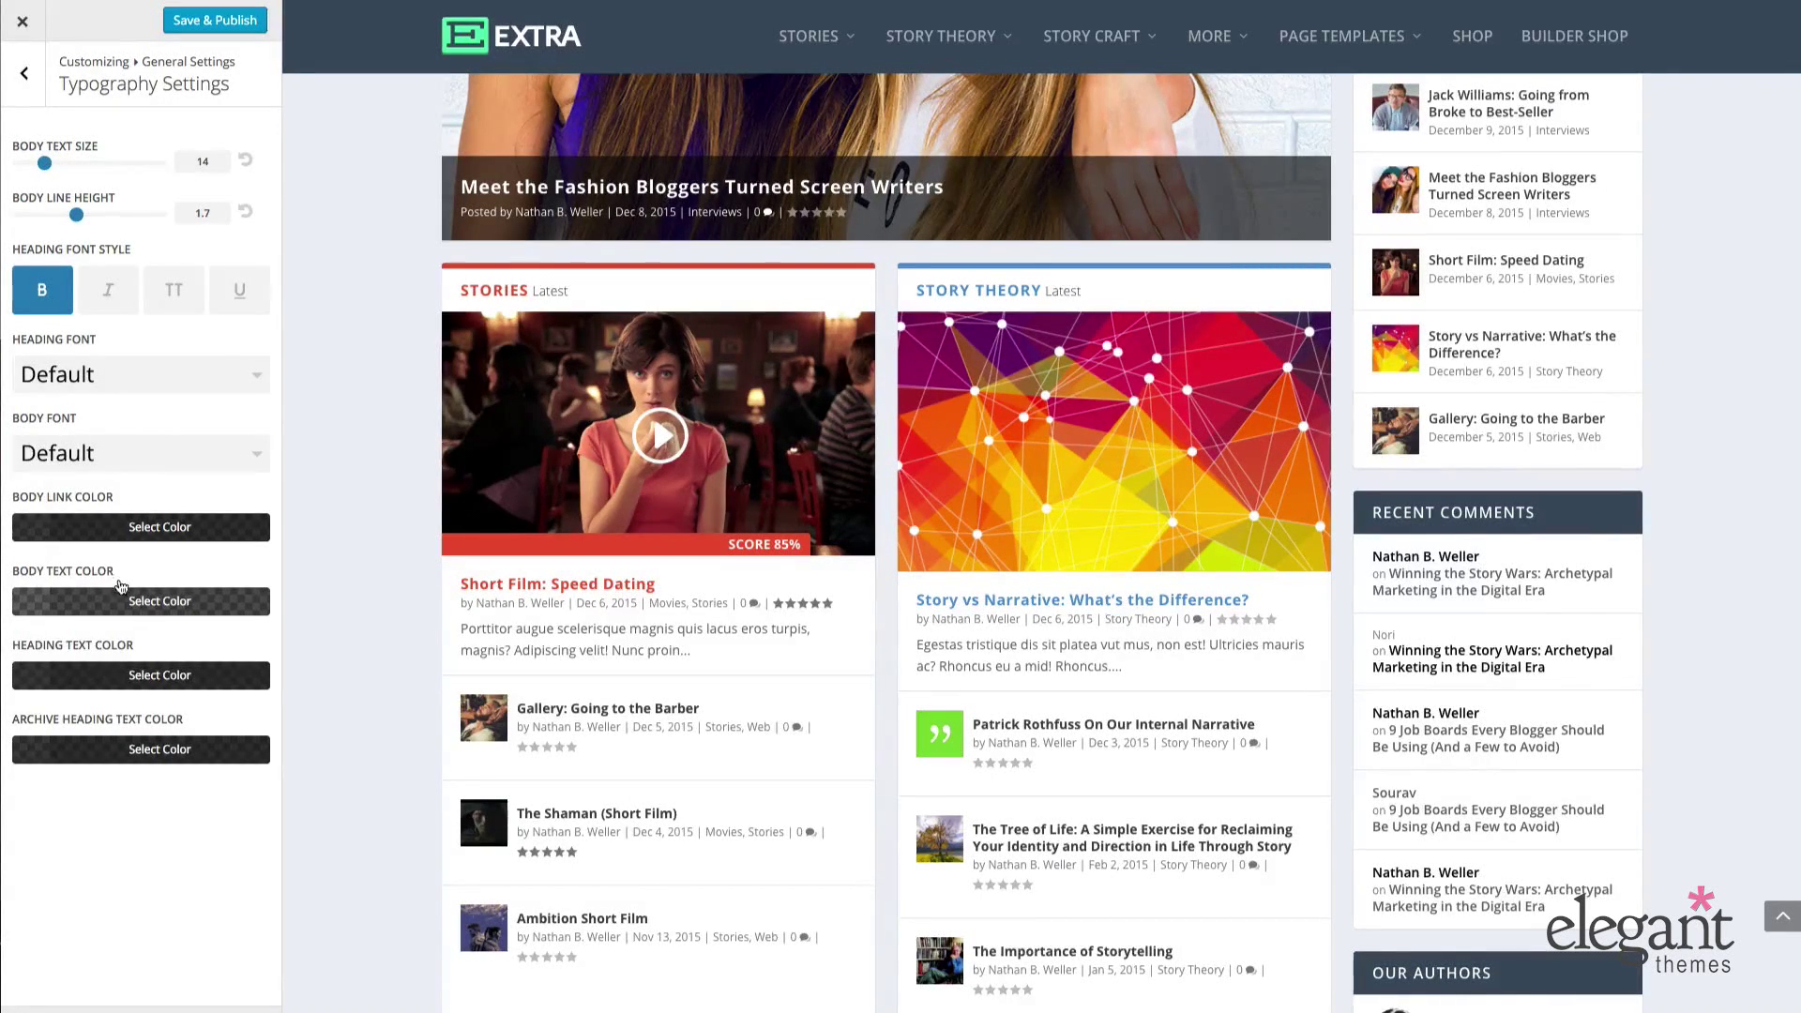
- Look at the color choices for the site background in the general background settings
left_click(9, 64)
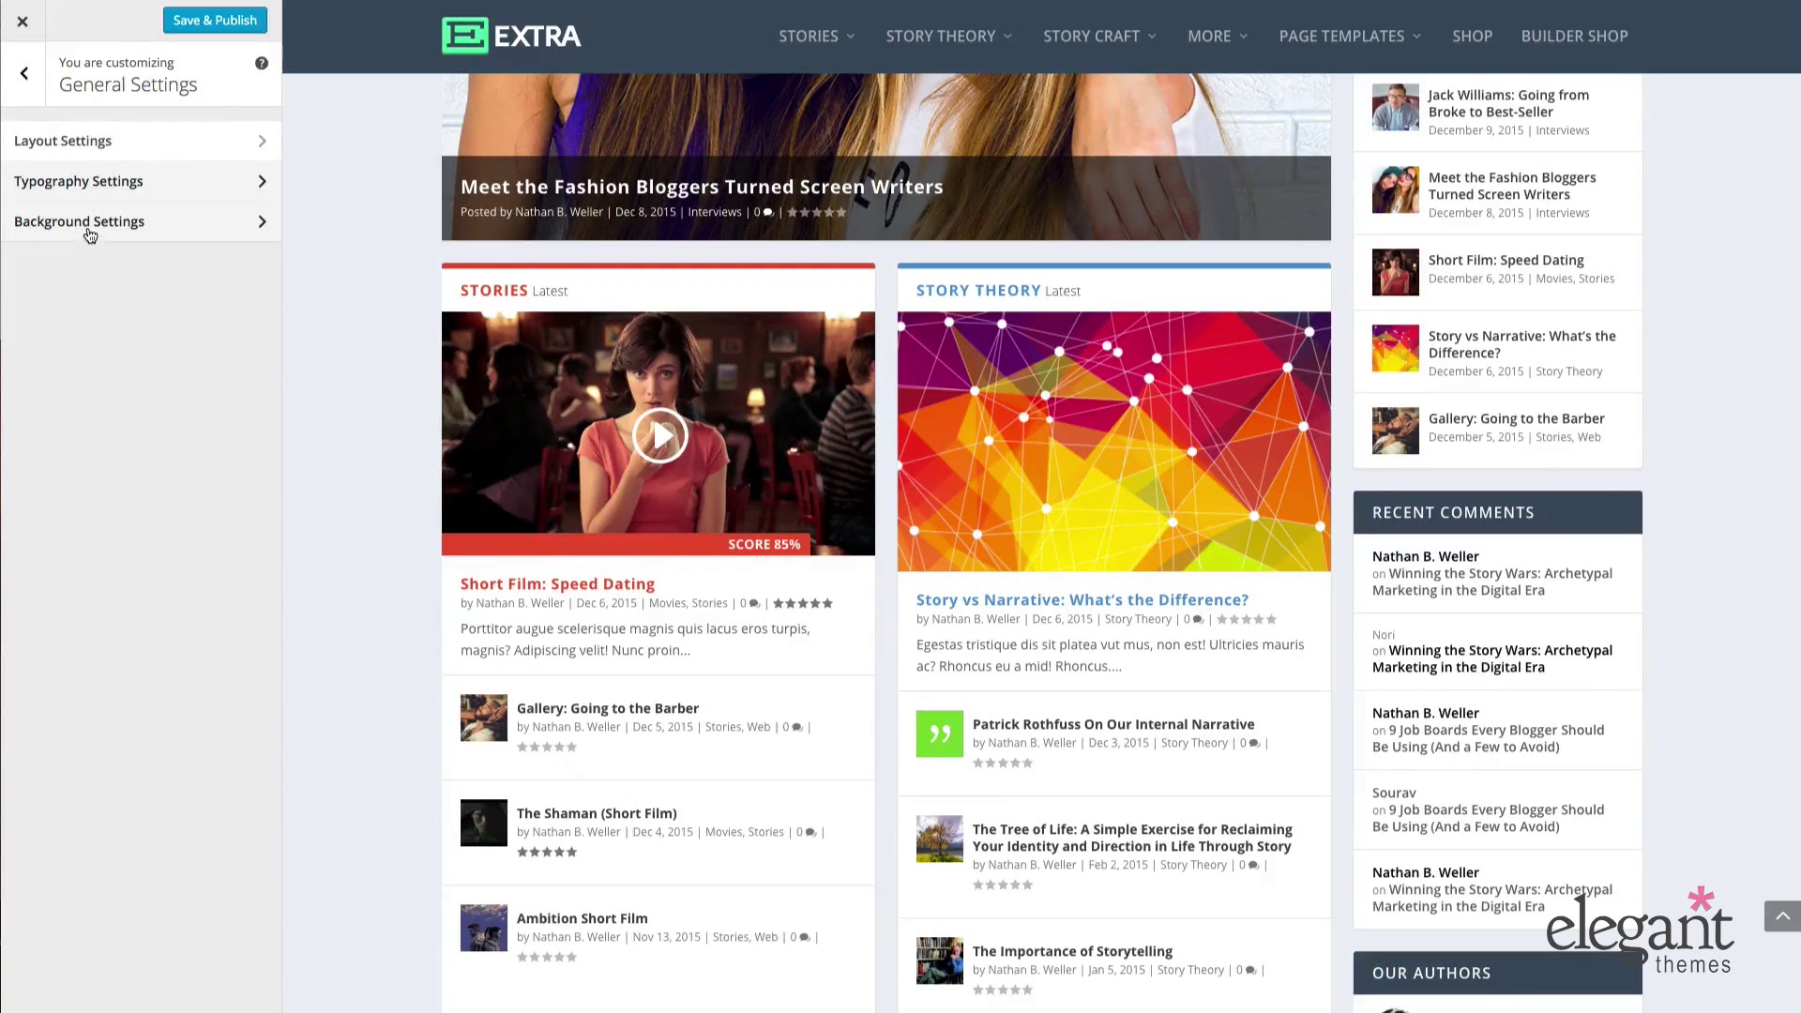
left_click(90, 225)
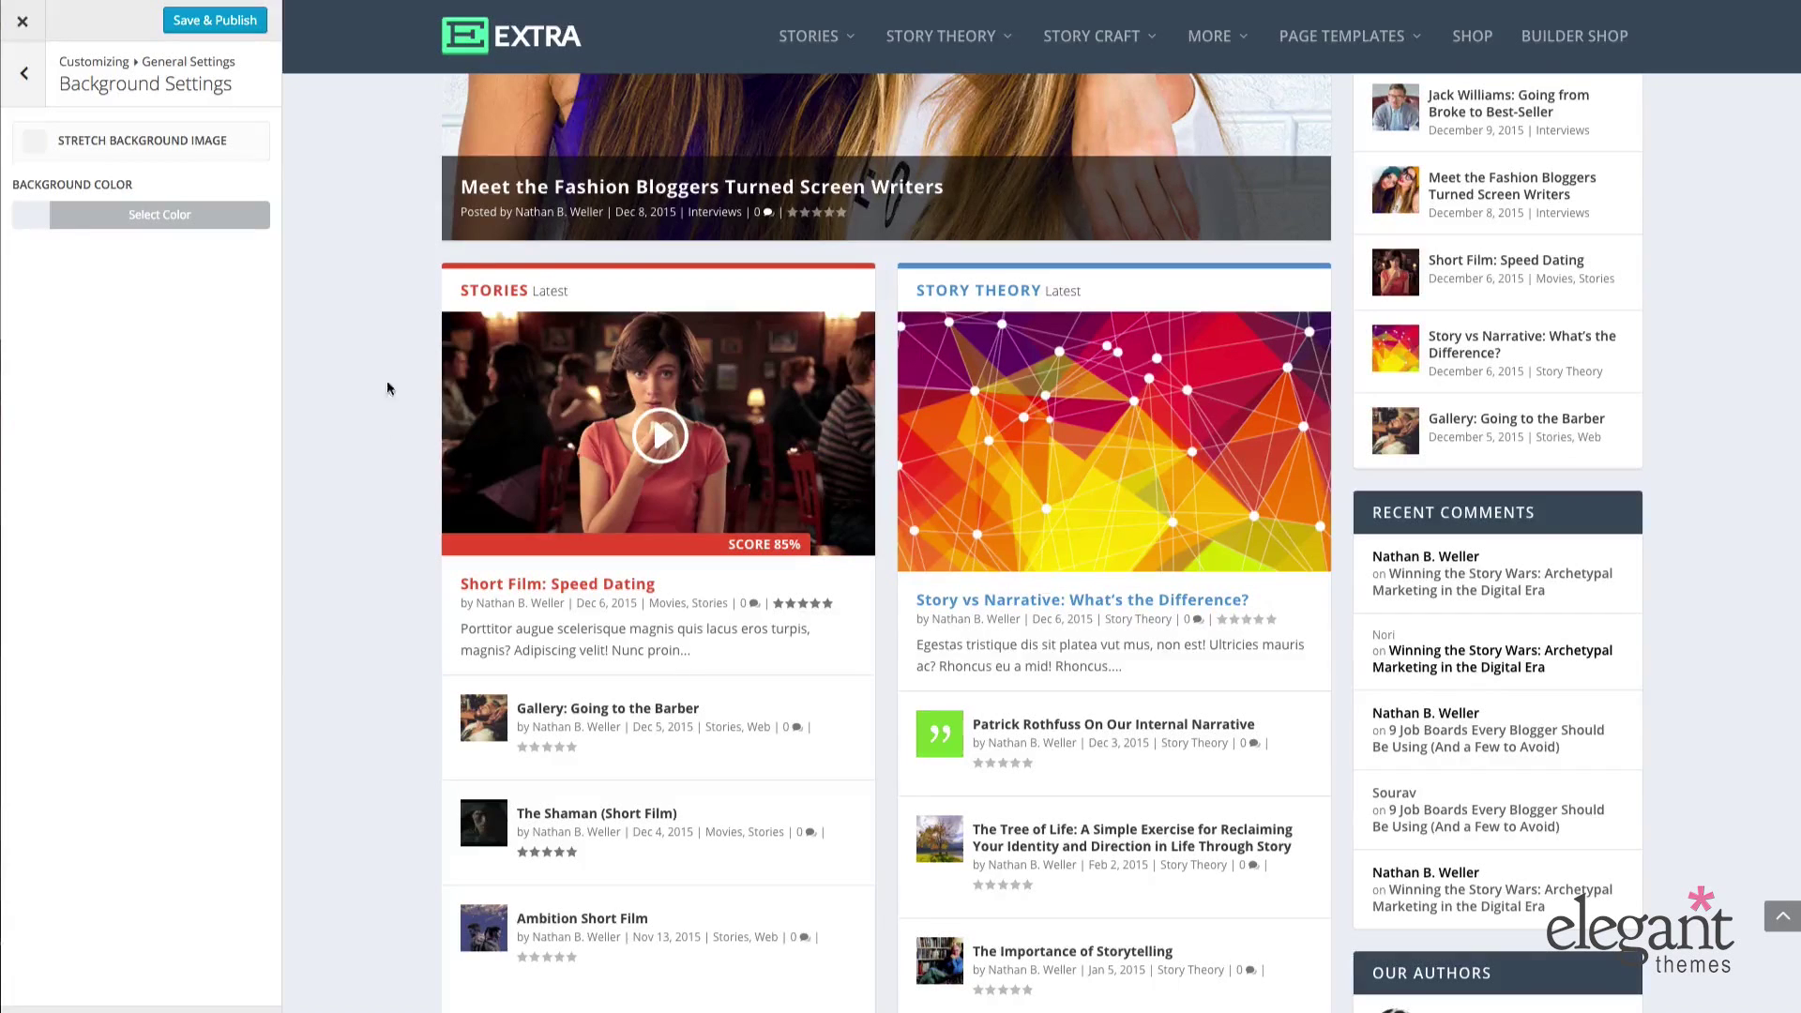
left_click(31, 221)
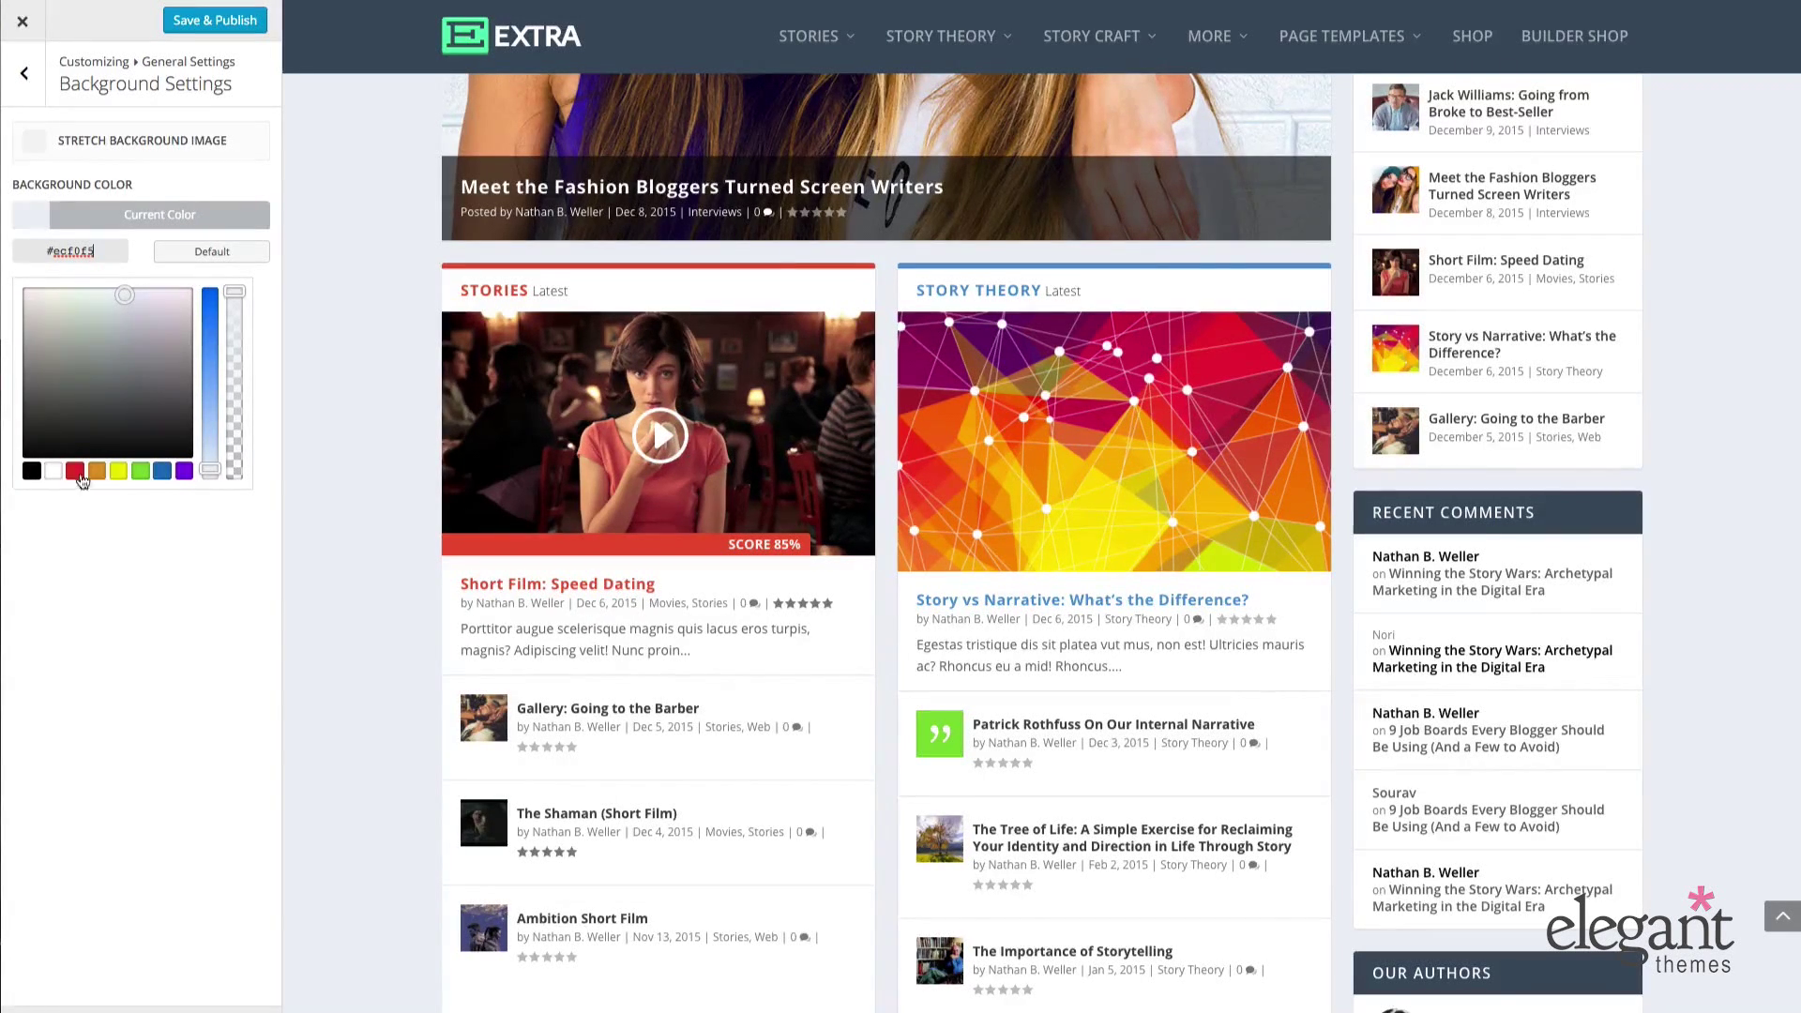
left_click(25, 73)
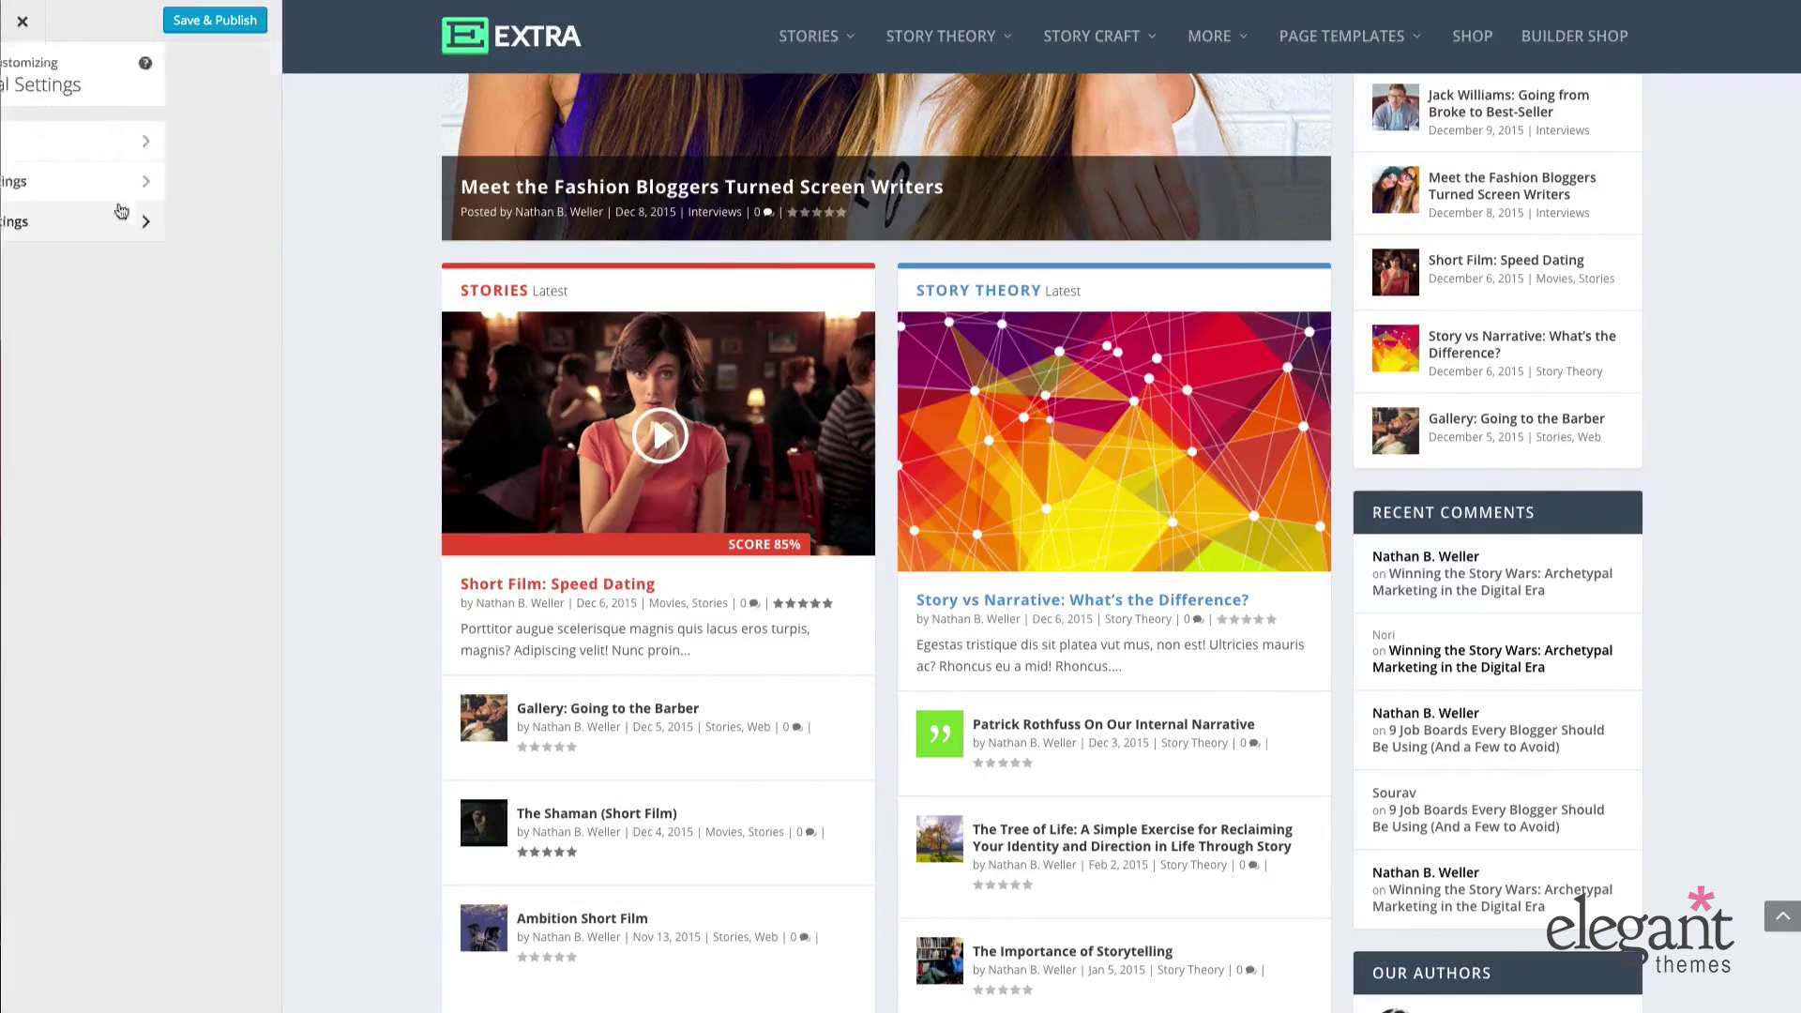
- Try the Centered header format in the header and navigation settings, and restore the Left/Right format
left_click(24, 73)
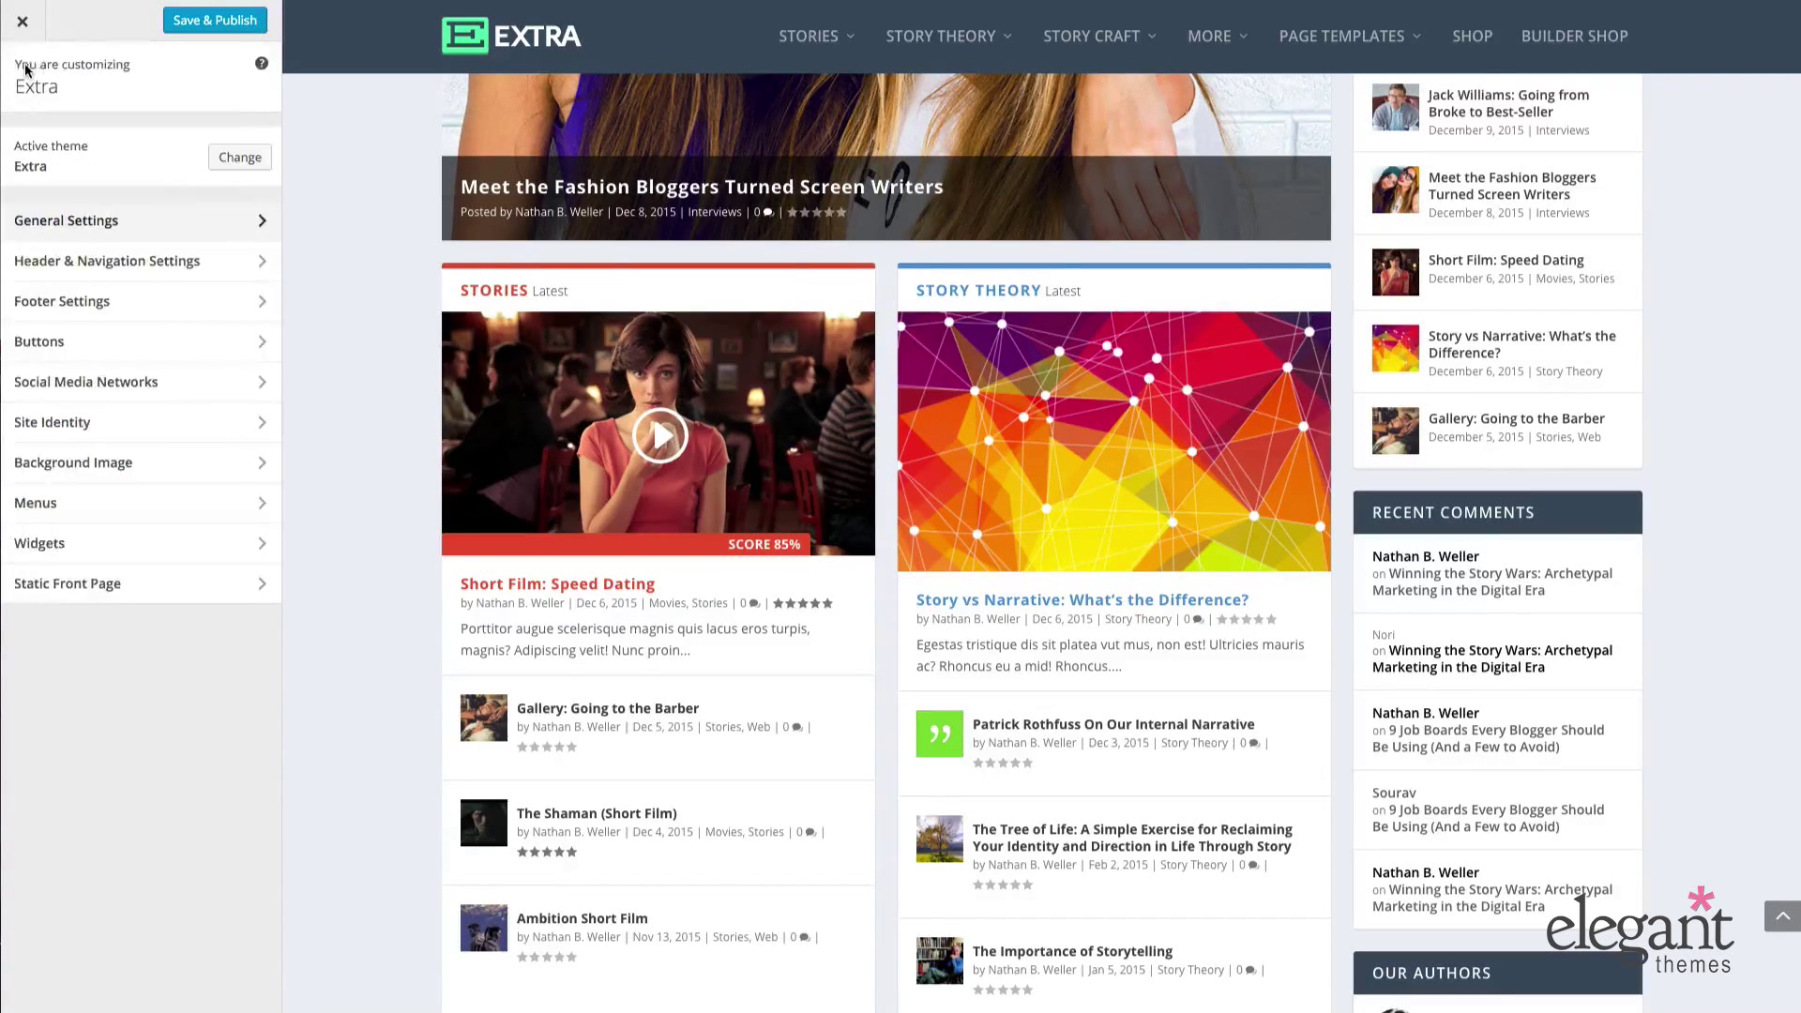
left_click(154, 266)
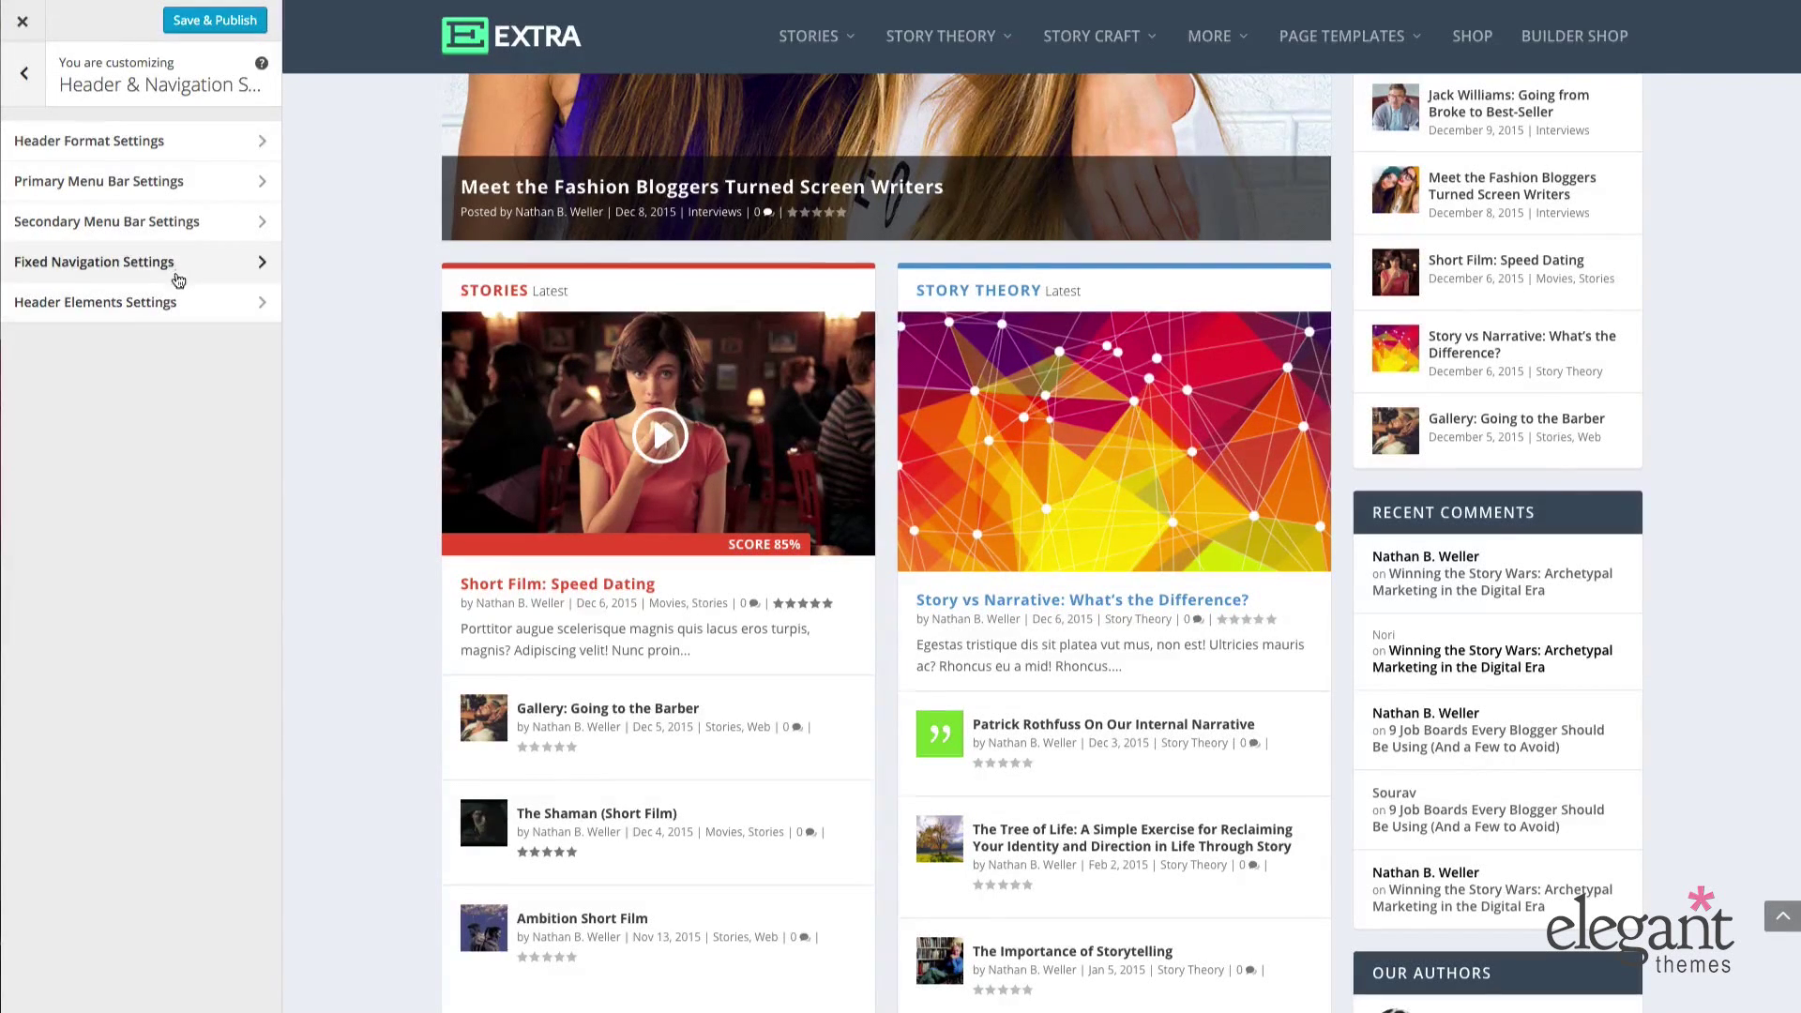
left_click(89, 141)
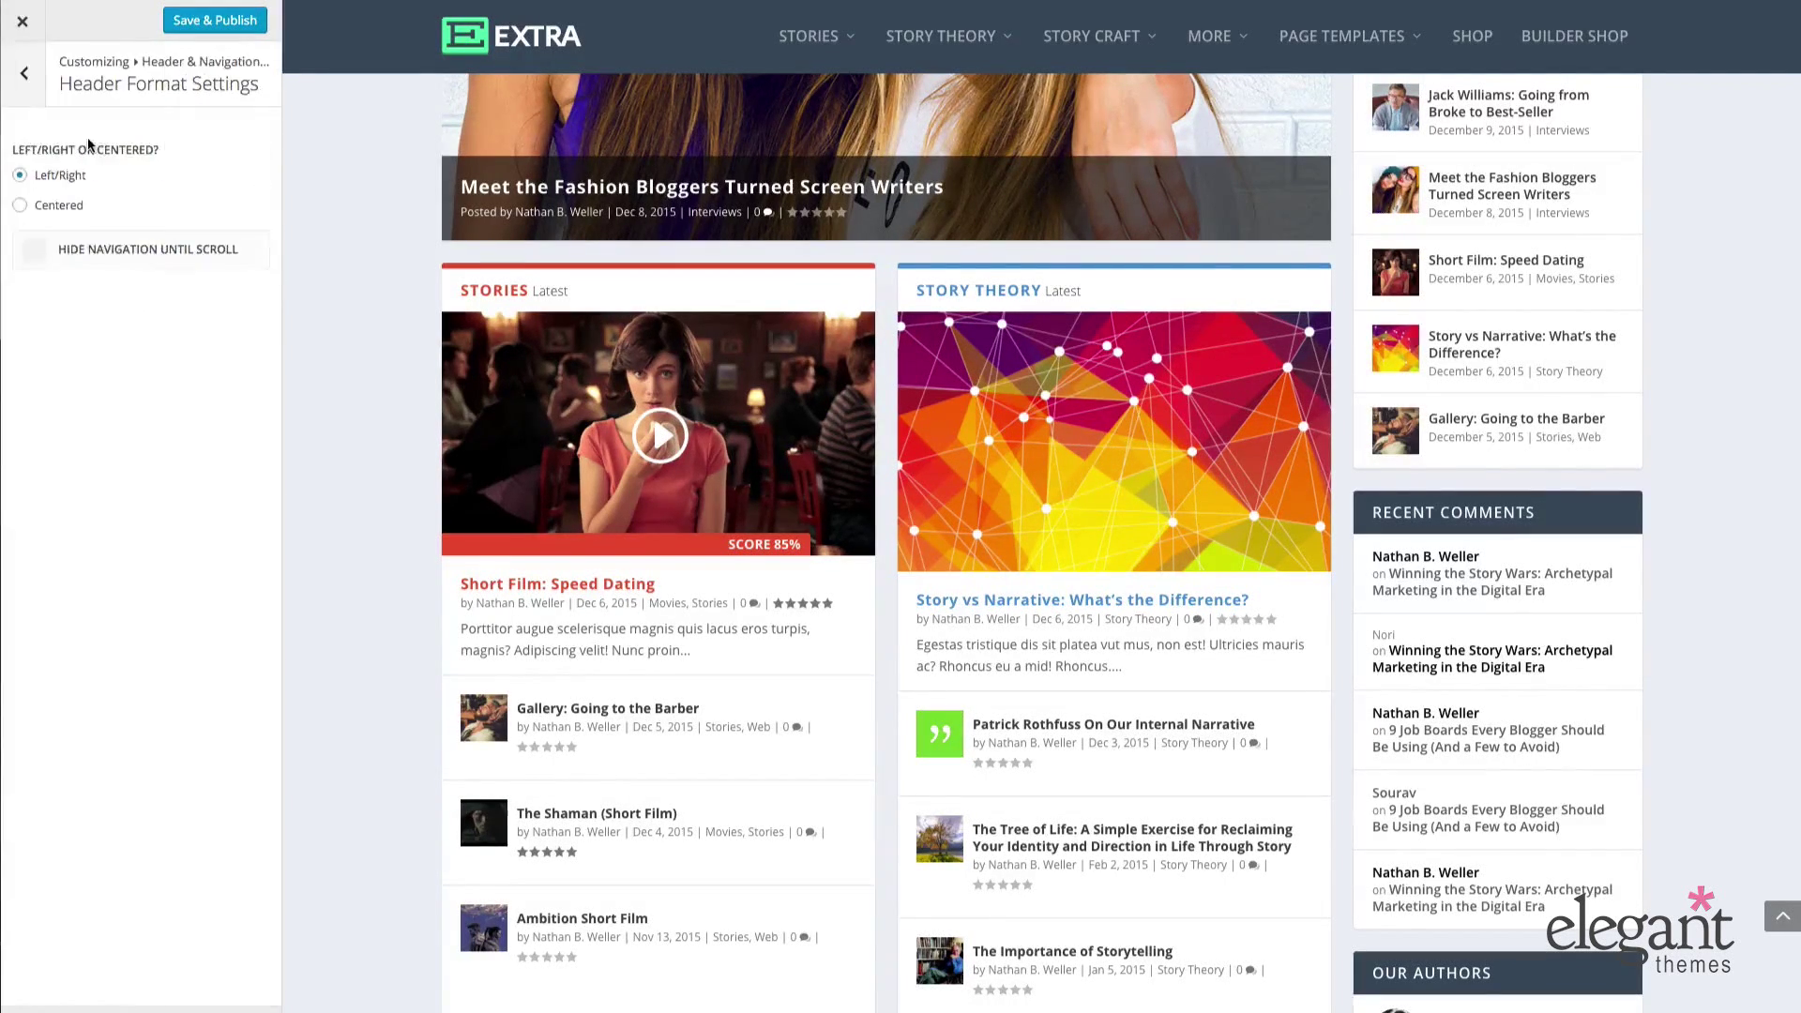
scroll(386, 222, "up", 8)
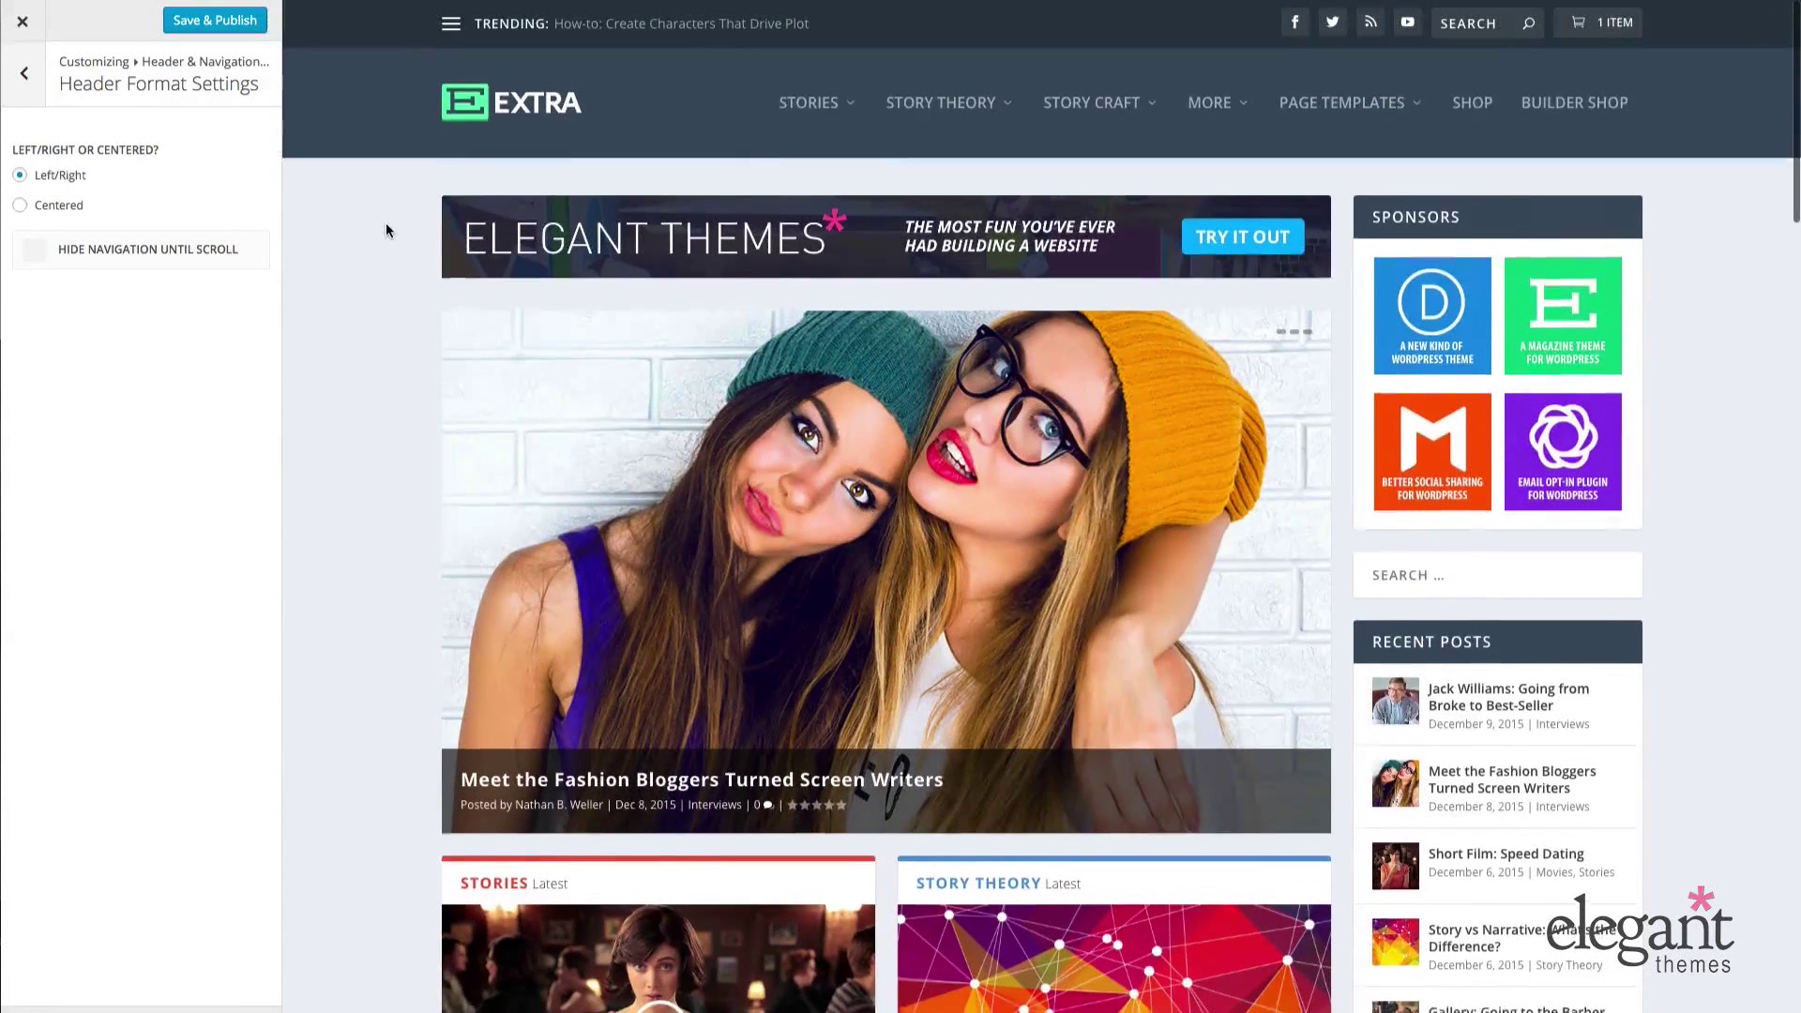
left_click(23, 206)
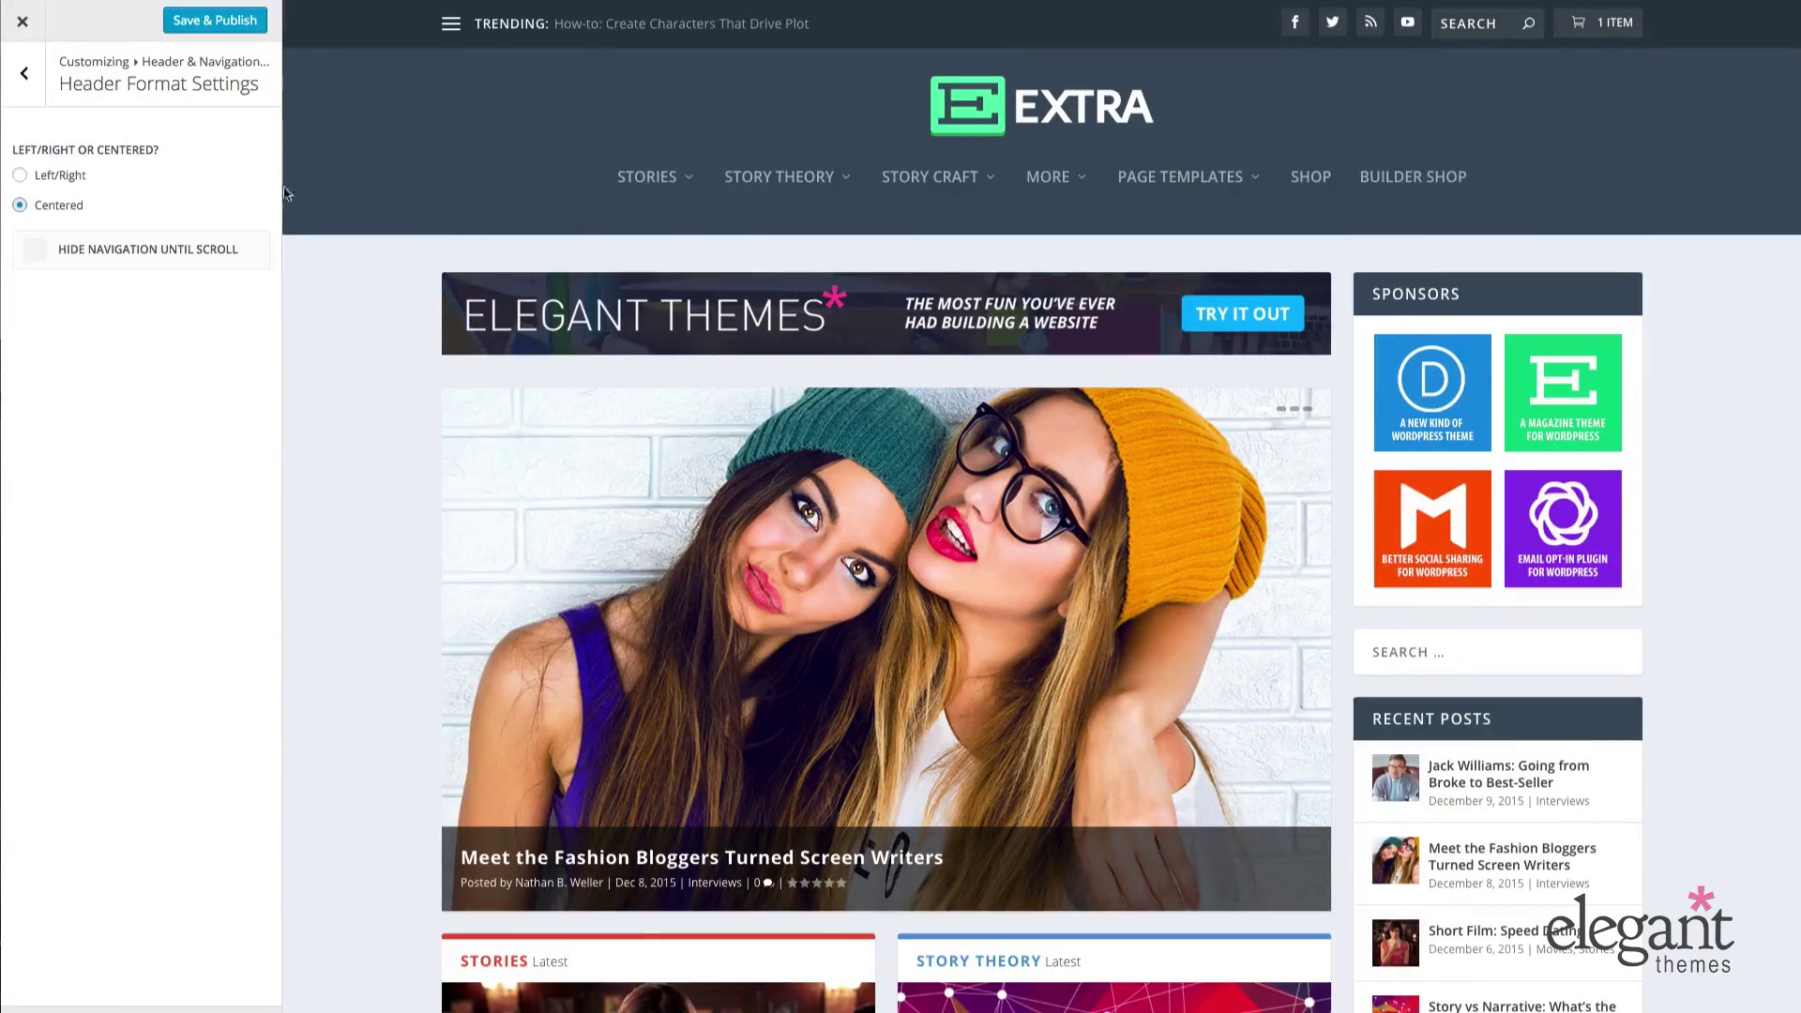
left_click(19, 179)
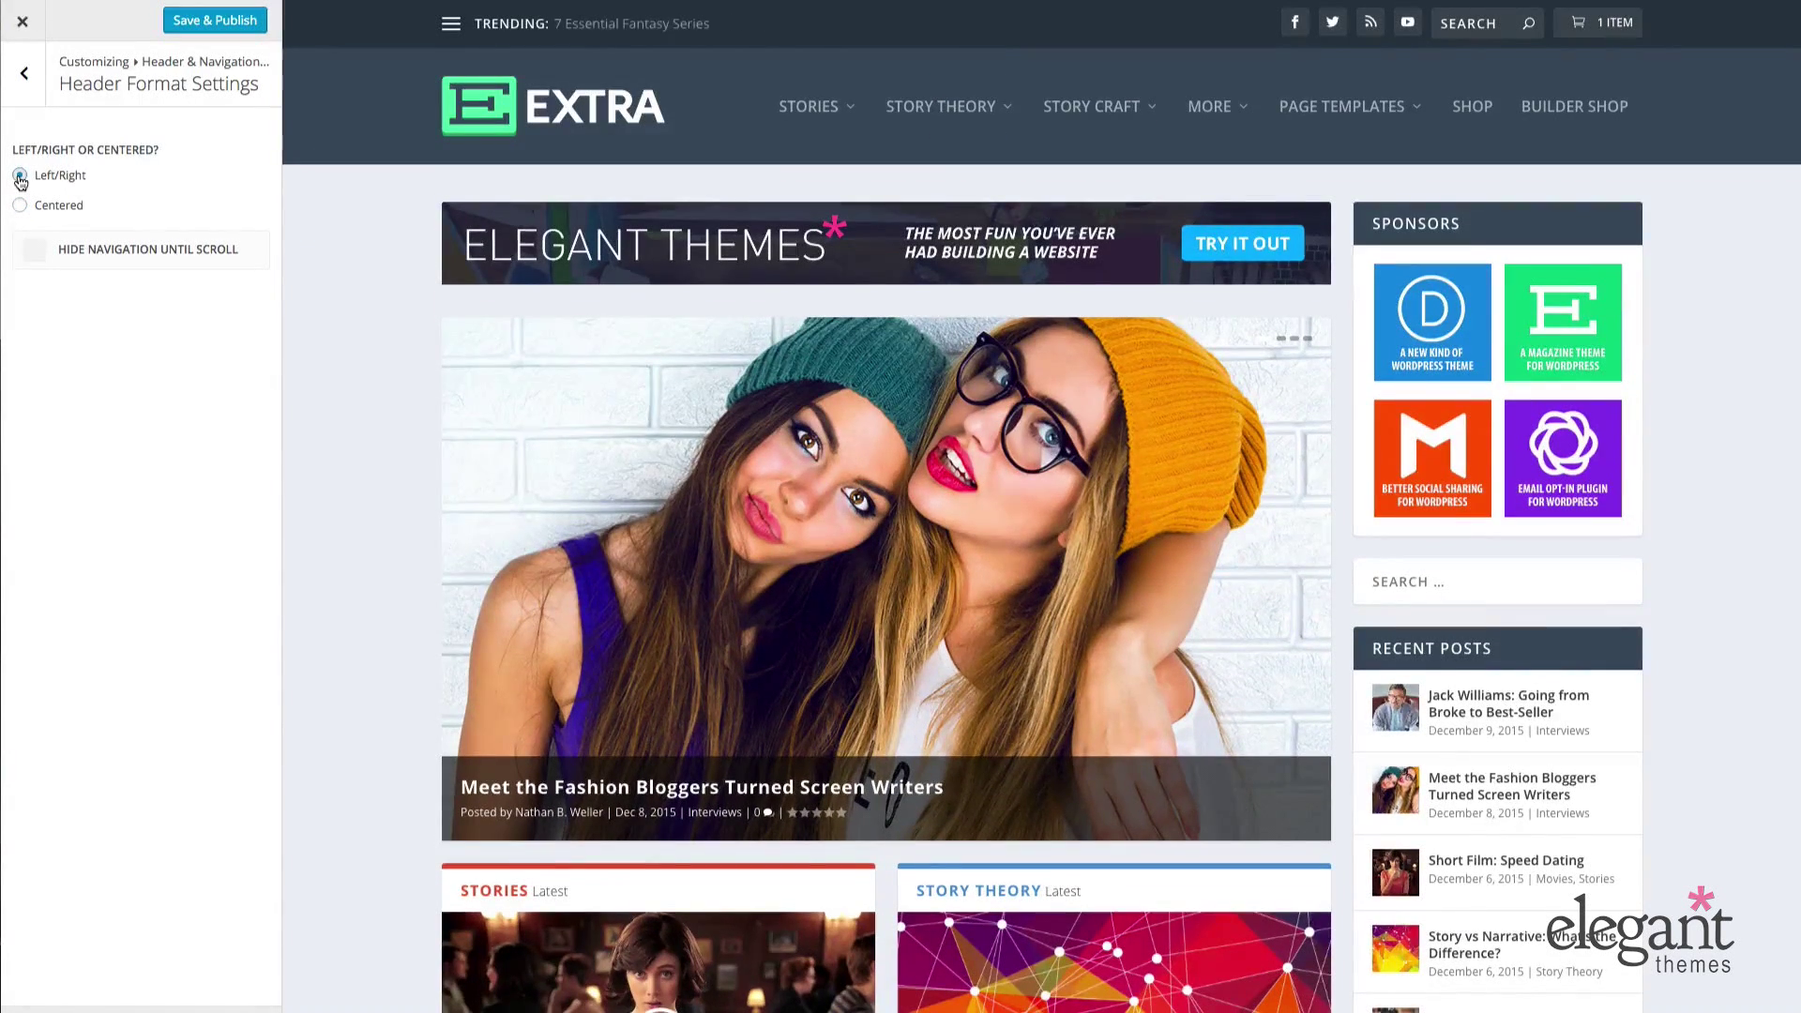
- Try hiding the navigation until scroll, check it by scrolling the page preview, and turn the option back off
left_click(36, 252)
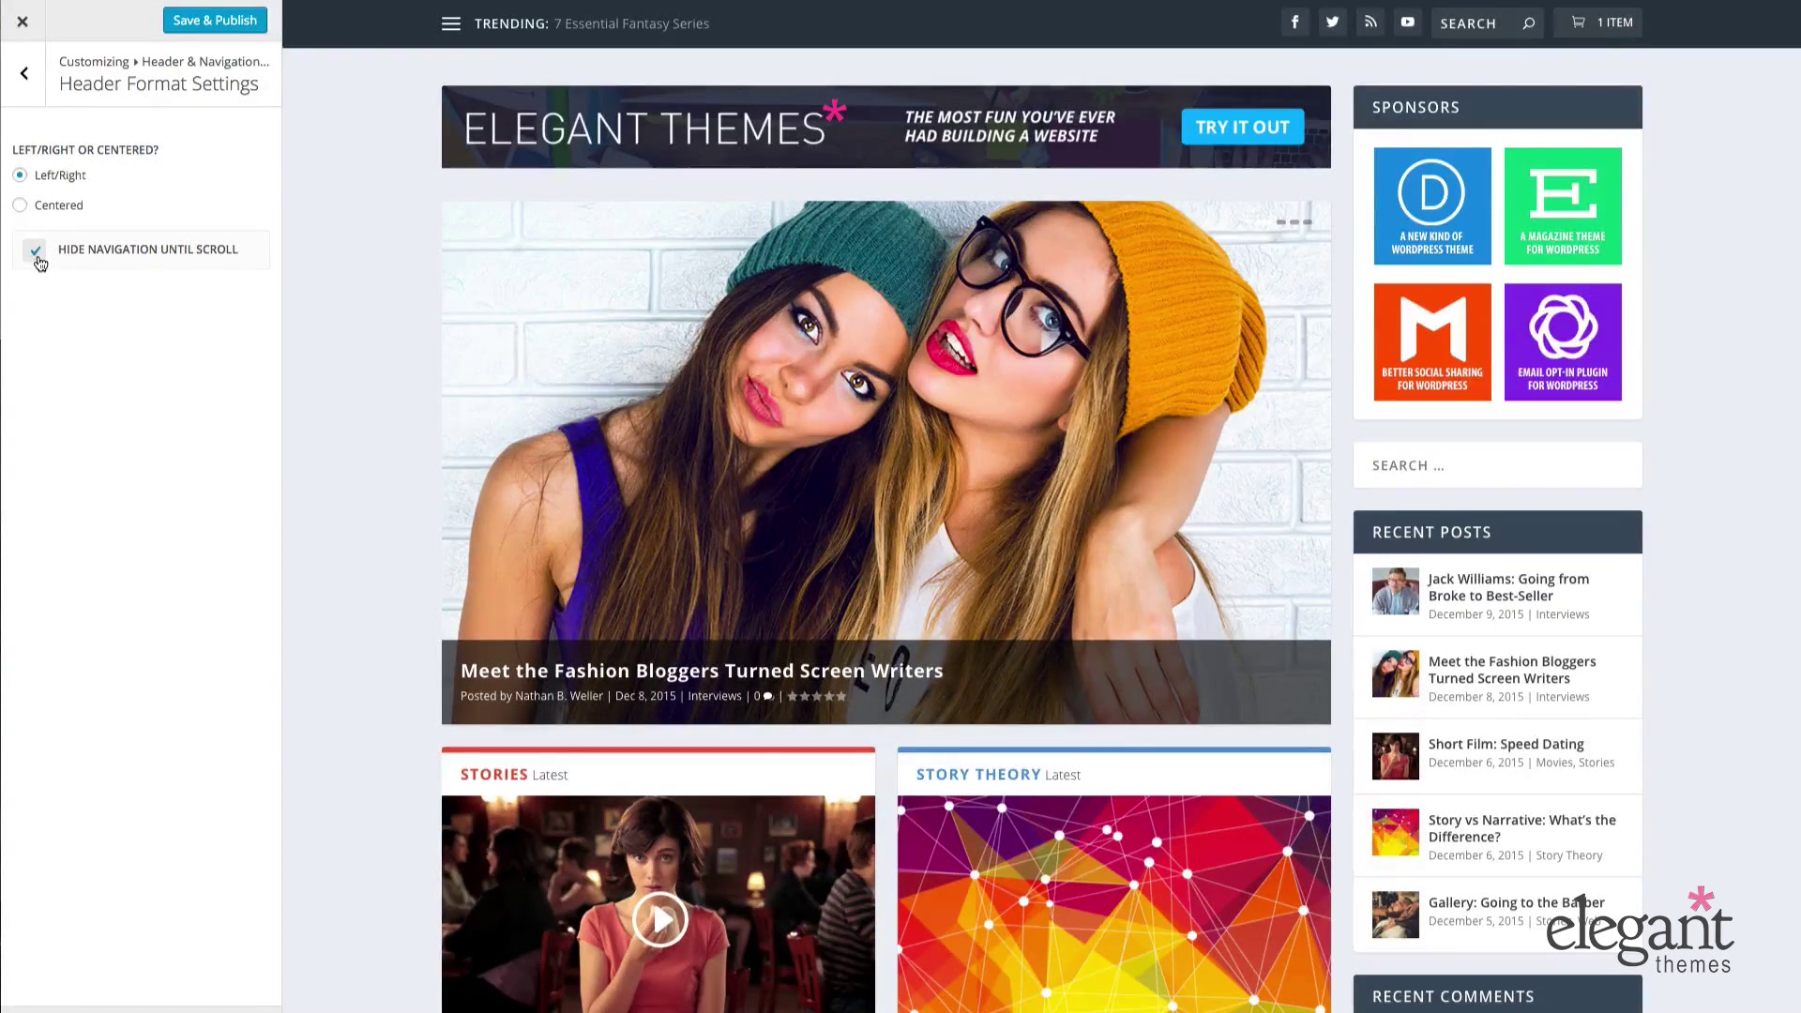
left_click(38, 256)
left_click(40, 262)
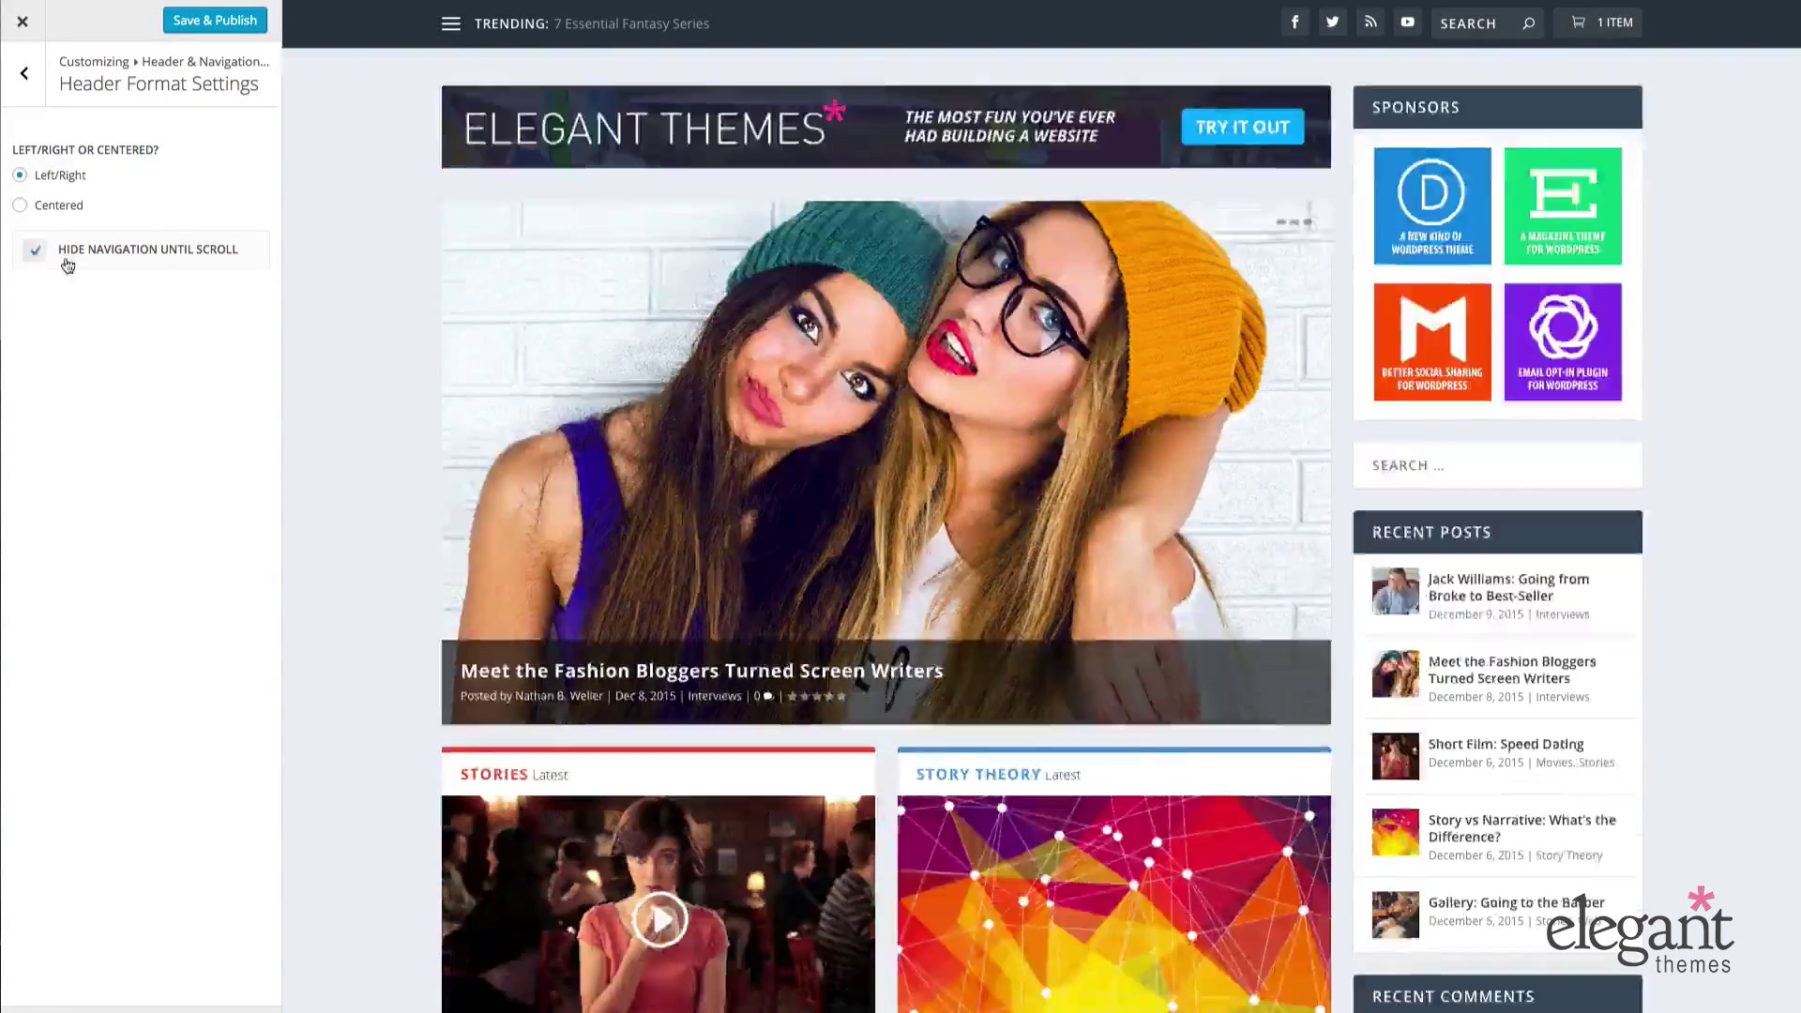
scroll(402, 319, "down", 4)
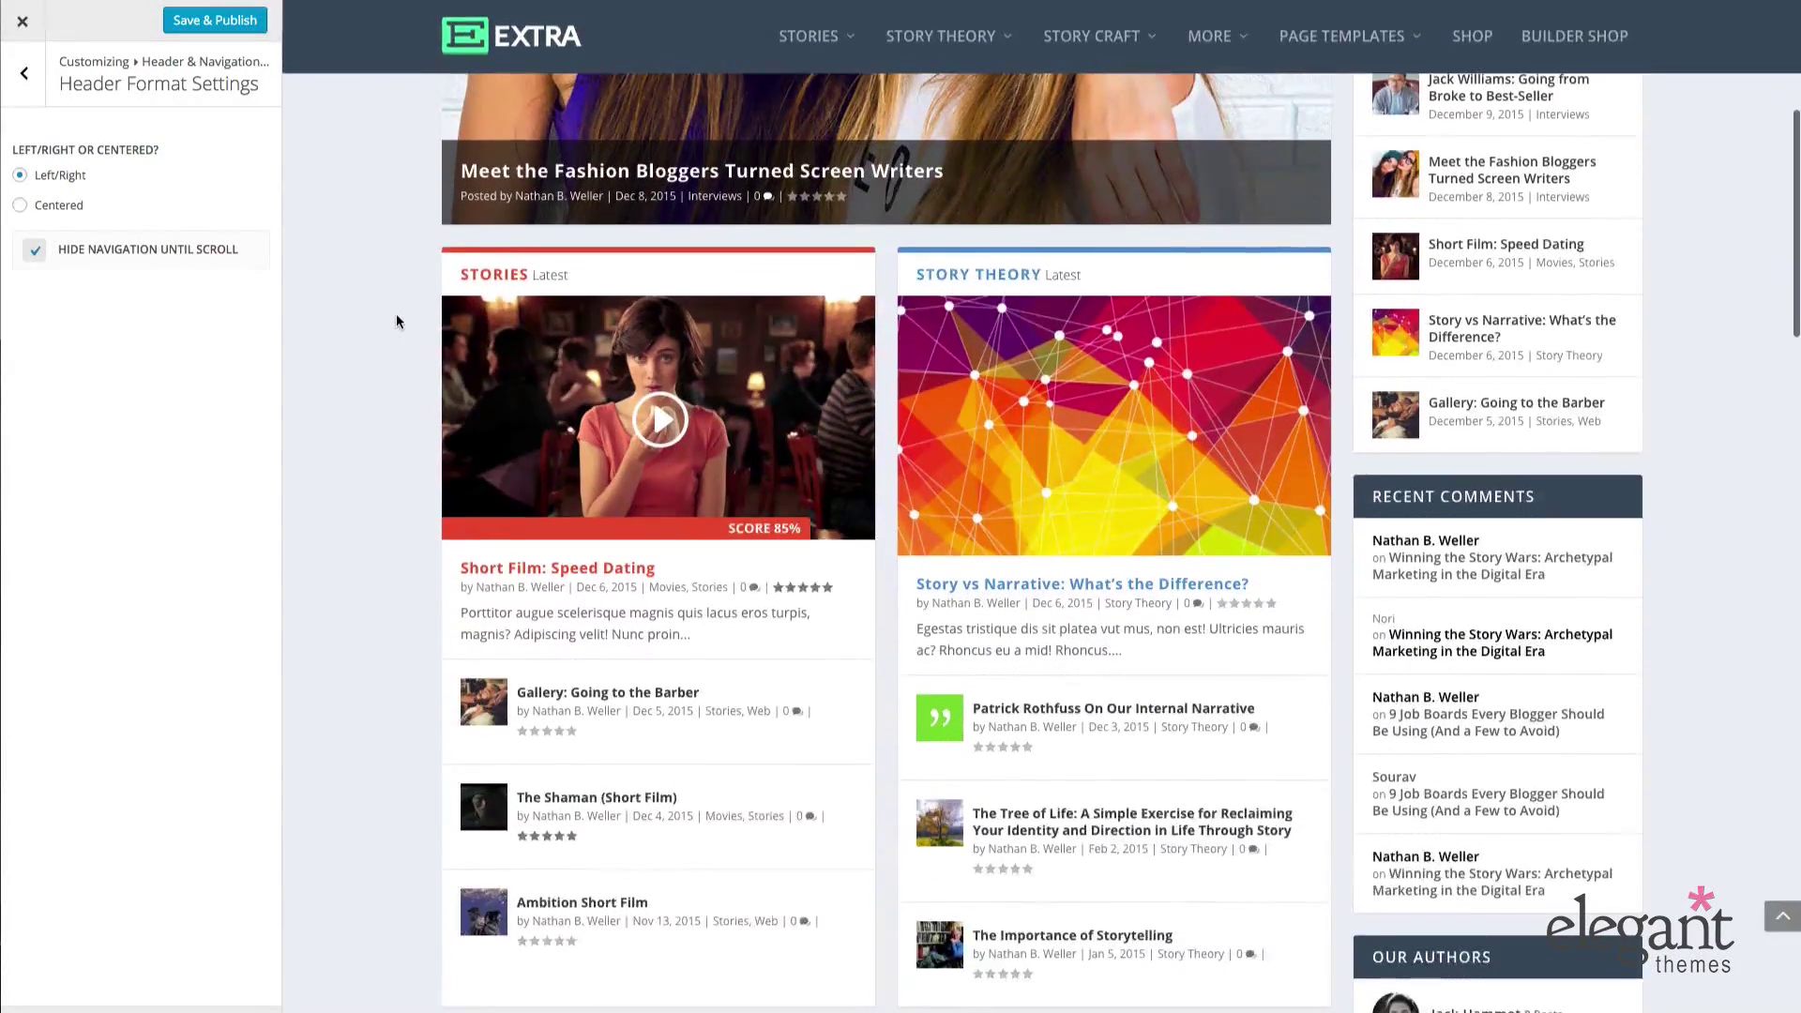
left_click(34, 250)
scroll(345, 229, "up", 5)
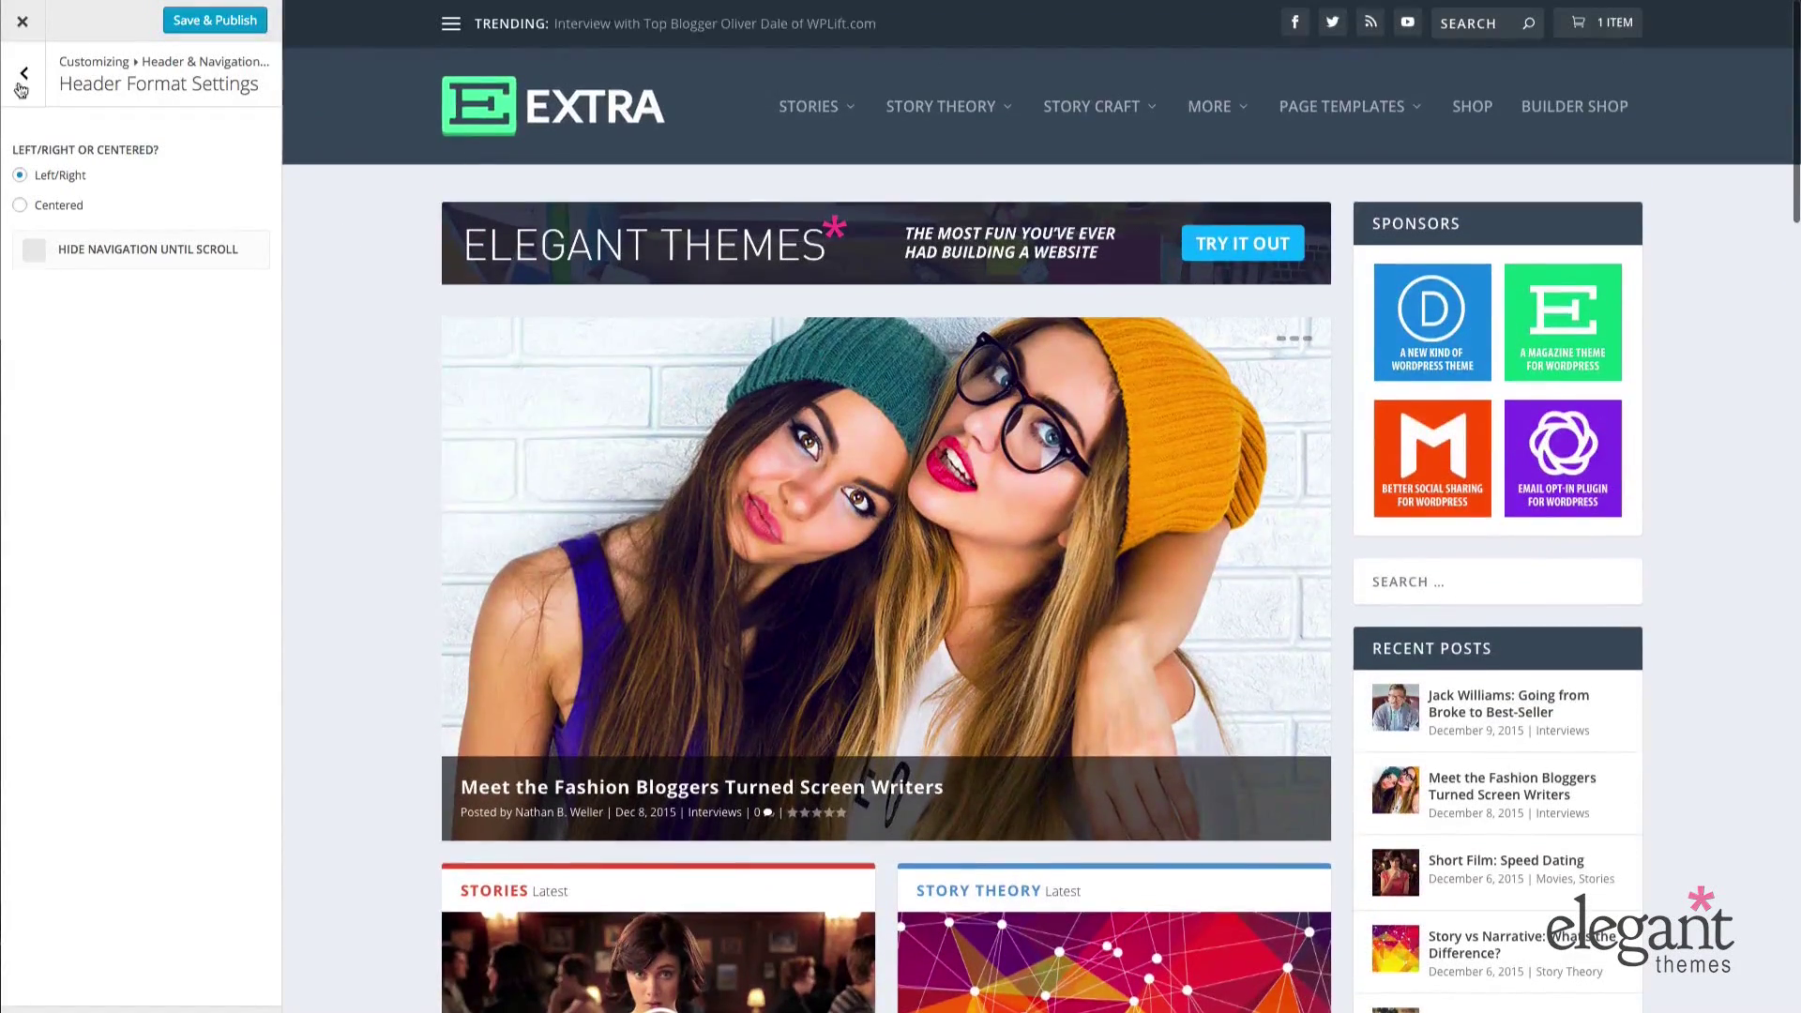
- Try the full-width option in the primary menu bar settings, and switch it back off
left_click(25, 73)
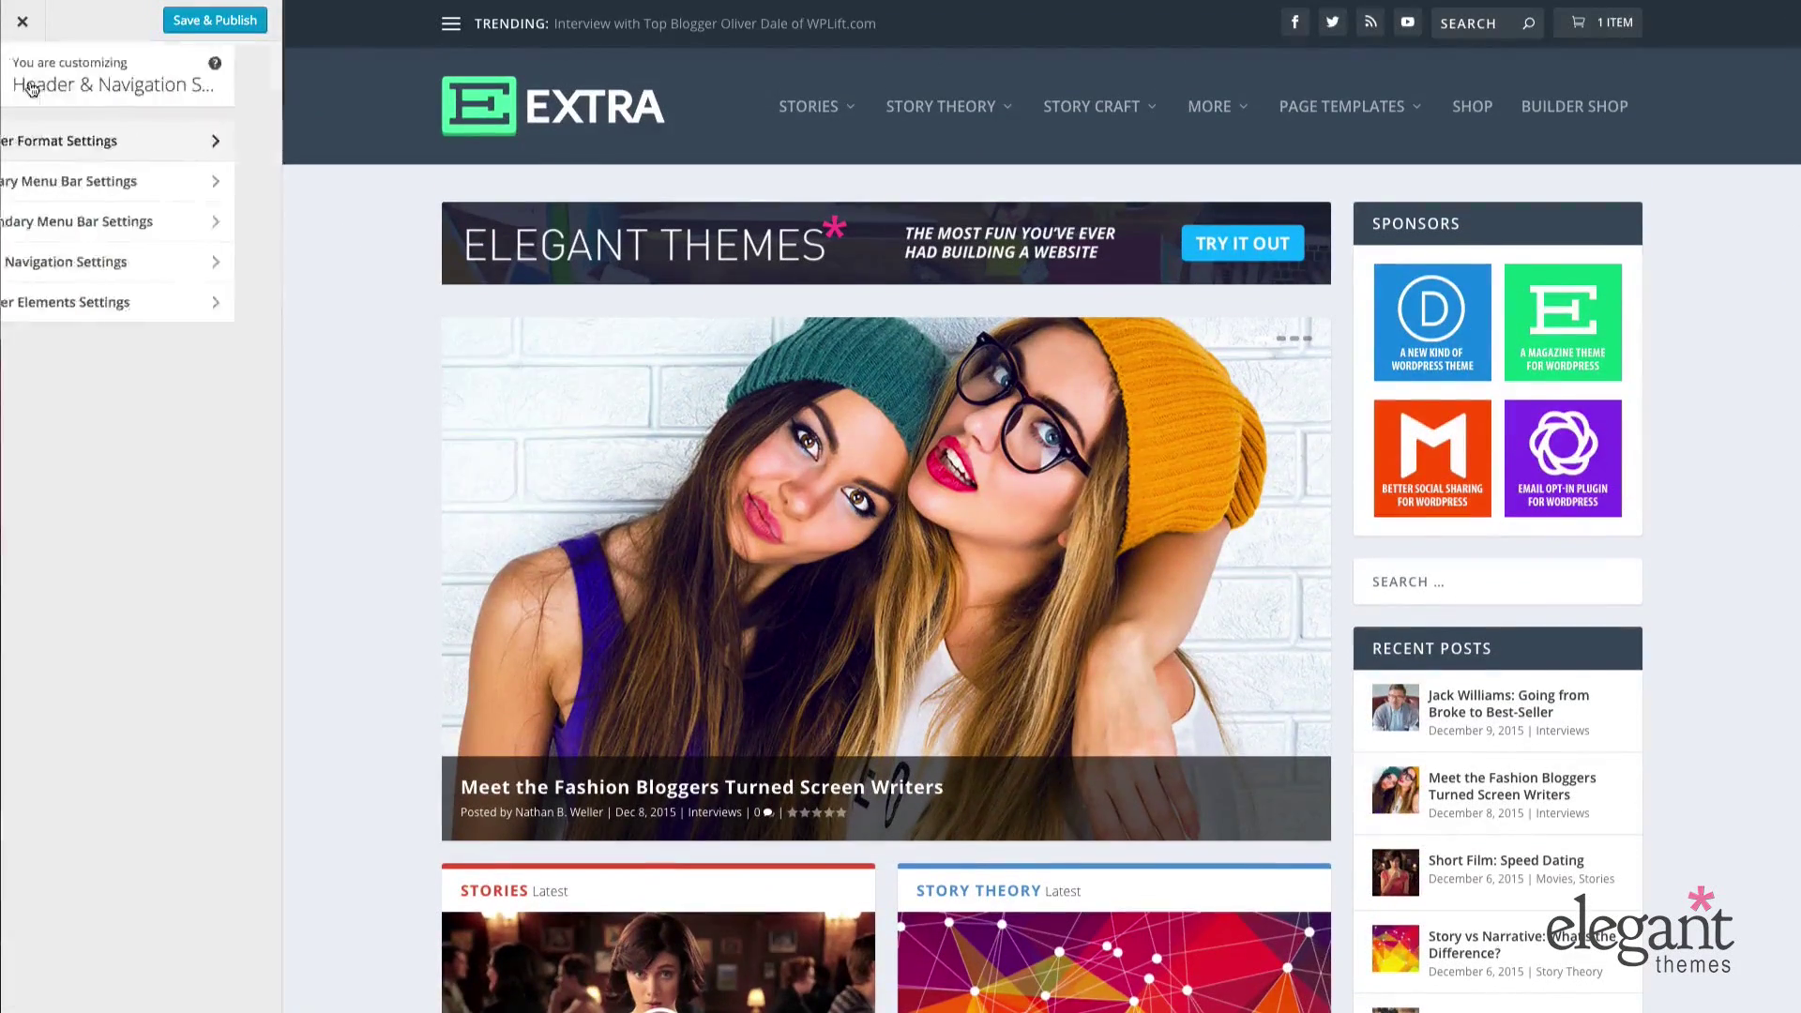
left_click(86, 186)
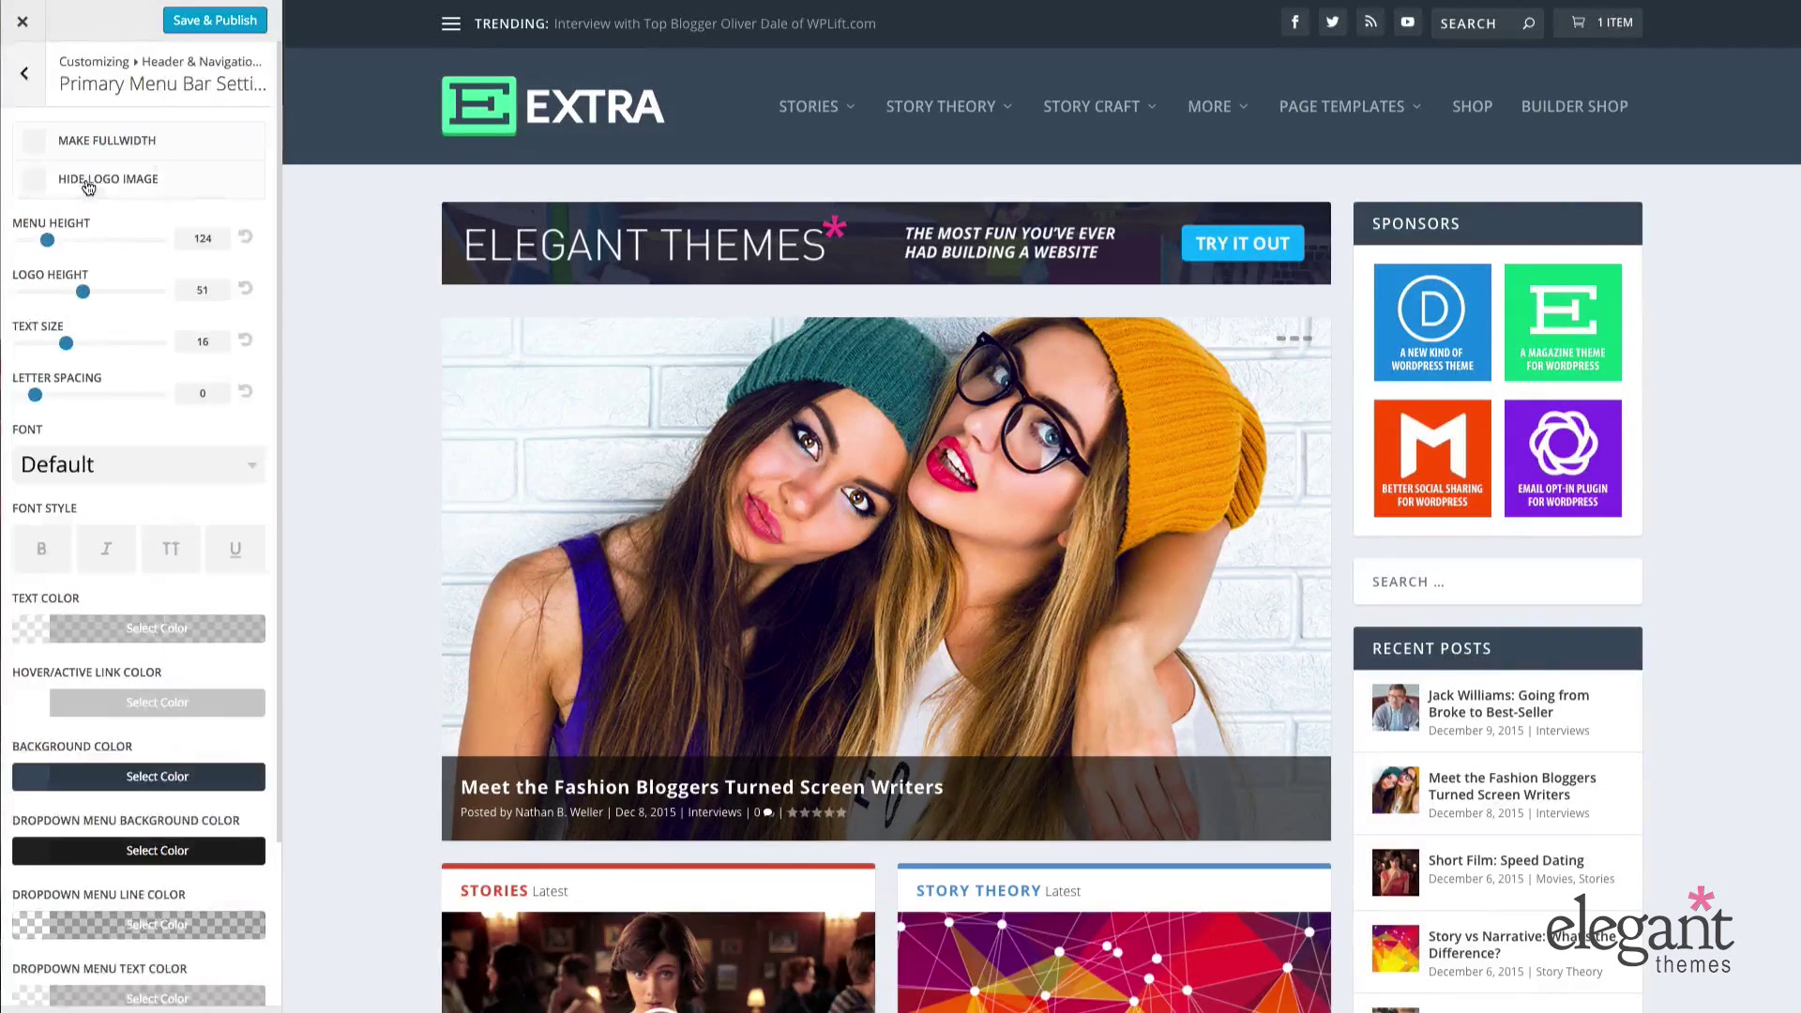
left_click(34, 140)
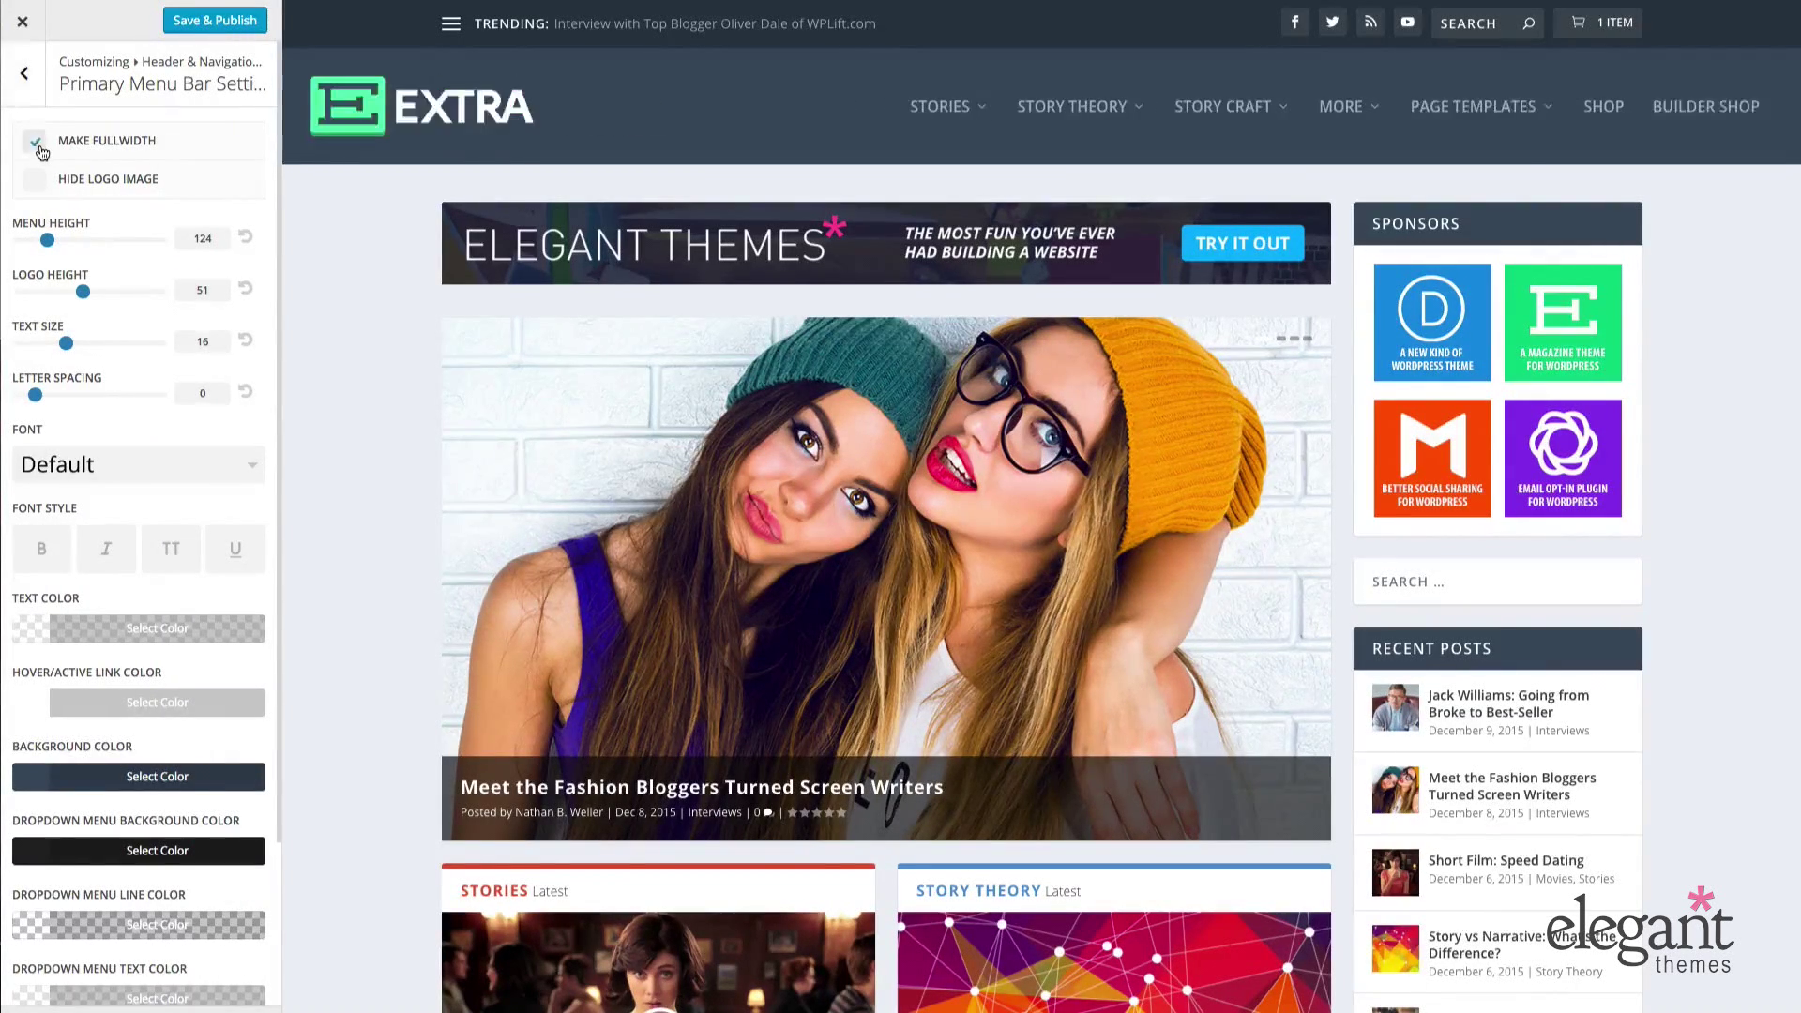
left_click(34, 139)
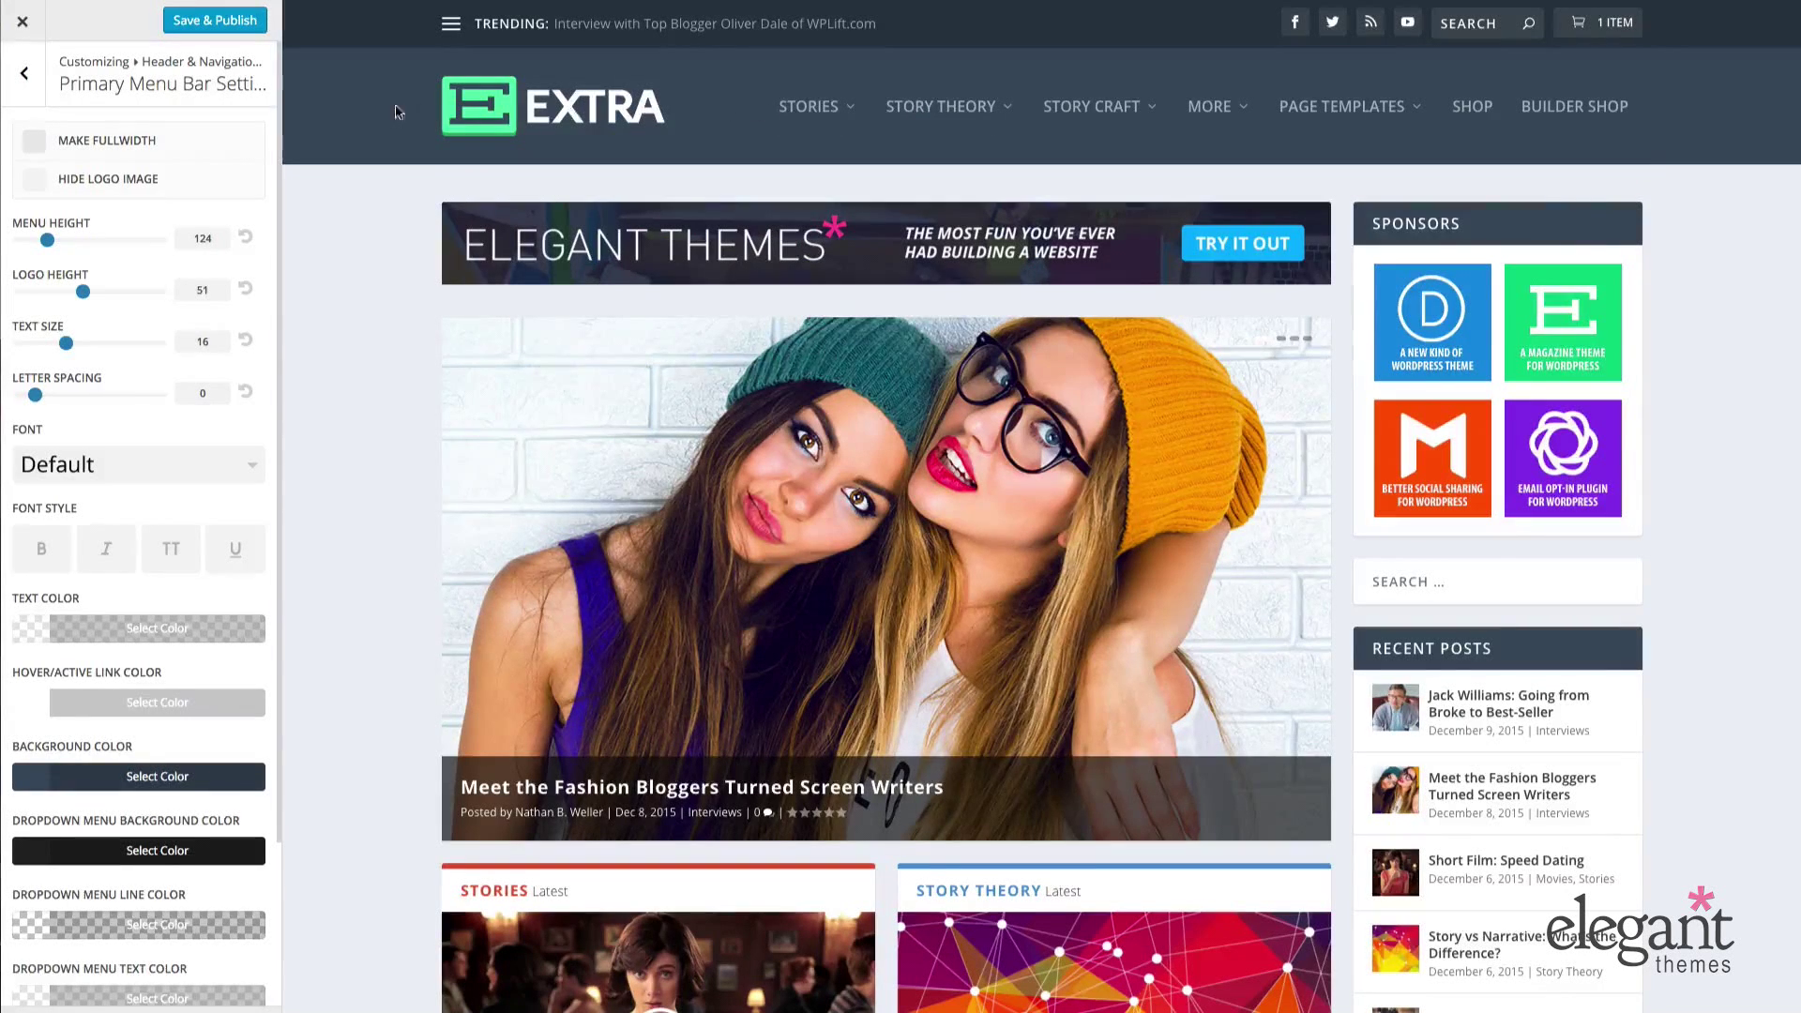
left_click(38, 142)
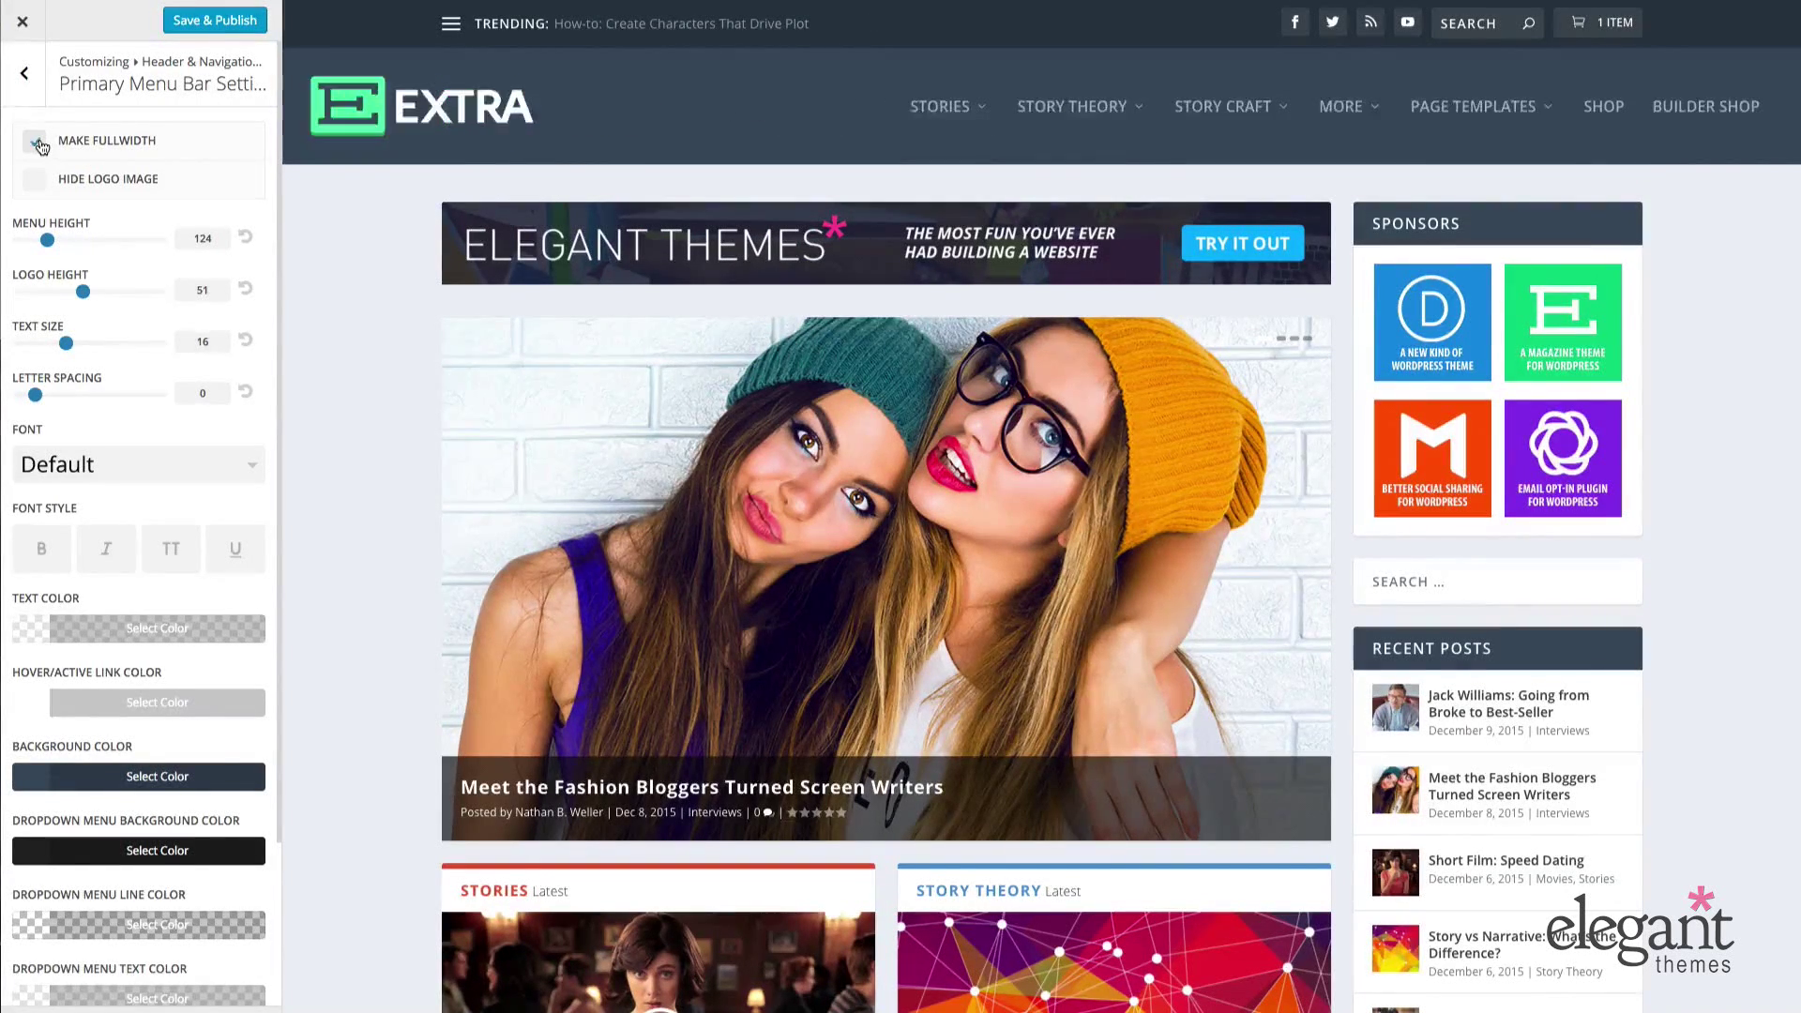
left_click(38, 143)
- Try hiding the logo image in the primary menu bar, and show the logo again
left_click(36, 181)
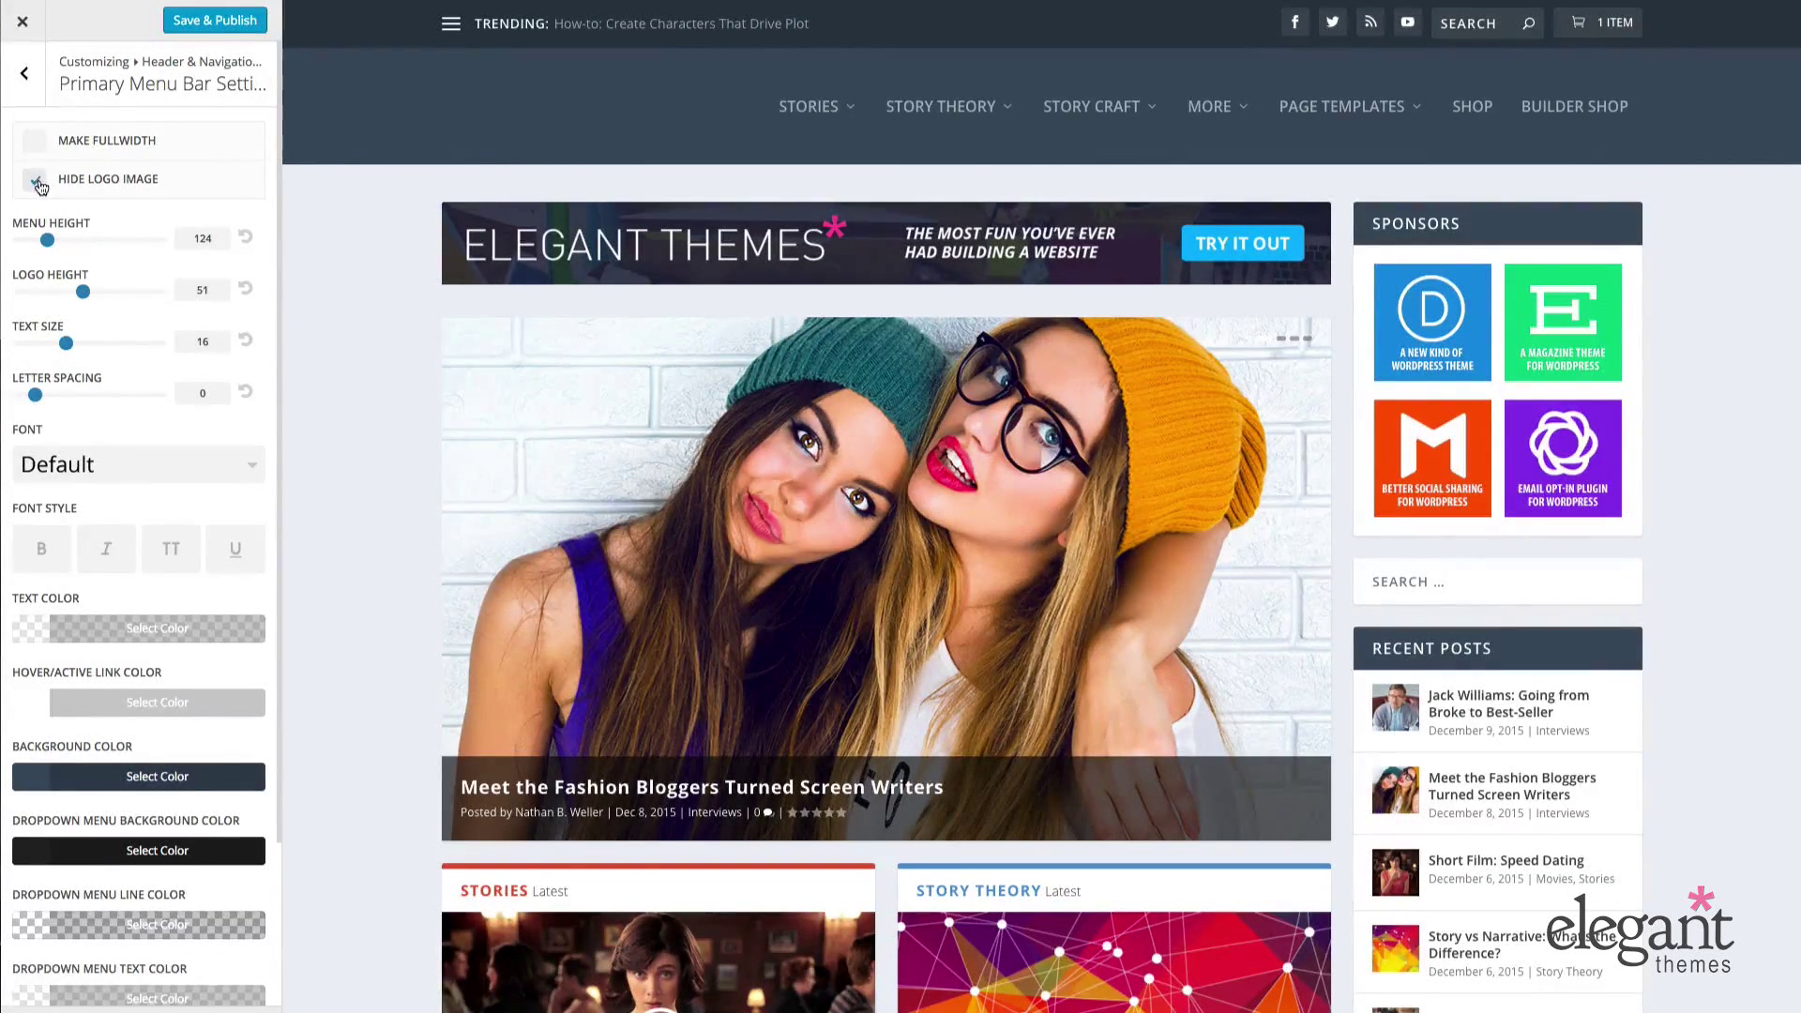
left_click(37, 181)
scroll(85, 209, "down", 1)
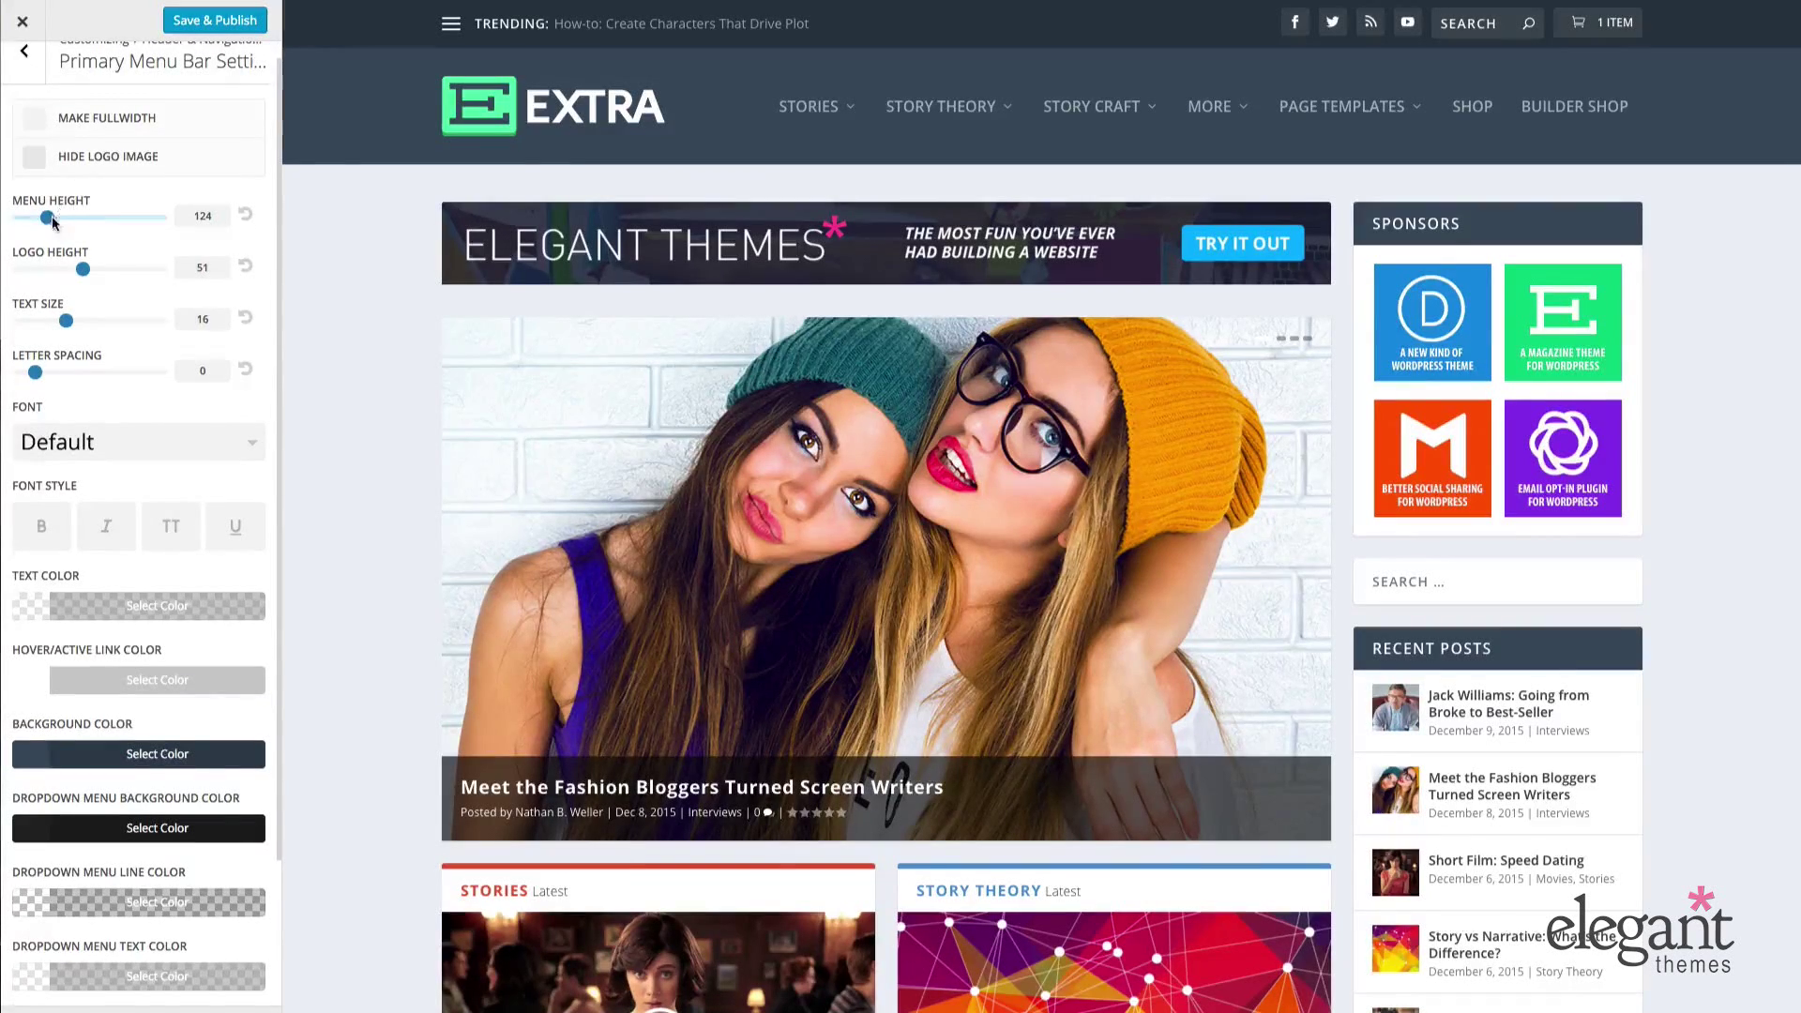
- Try a menu height of 300 and a logo height of 39 in the primary menu bar, resetting each to its default
left_click_drag(47, 216, 164, 223)
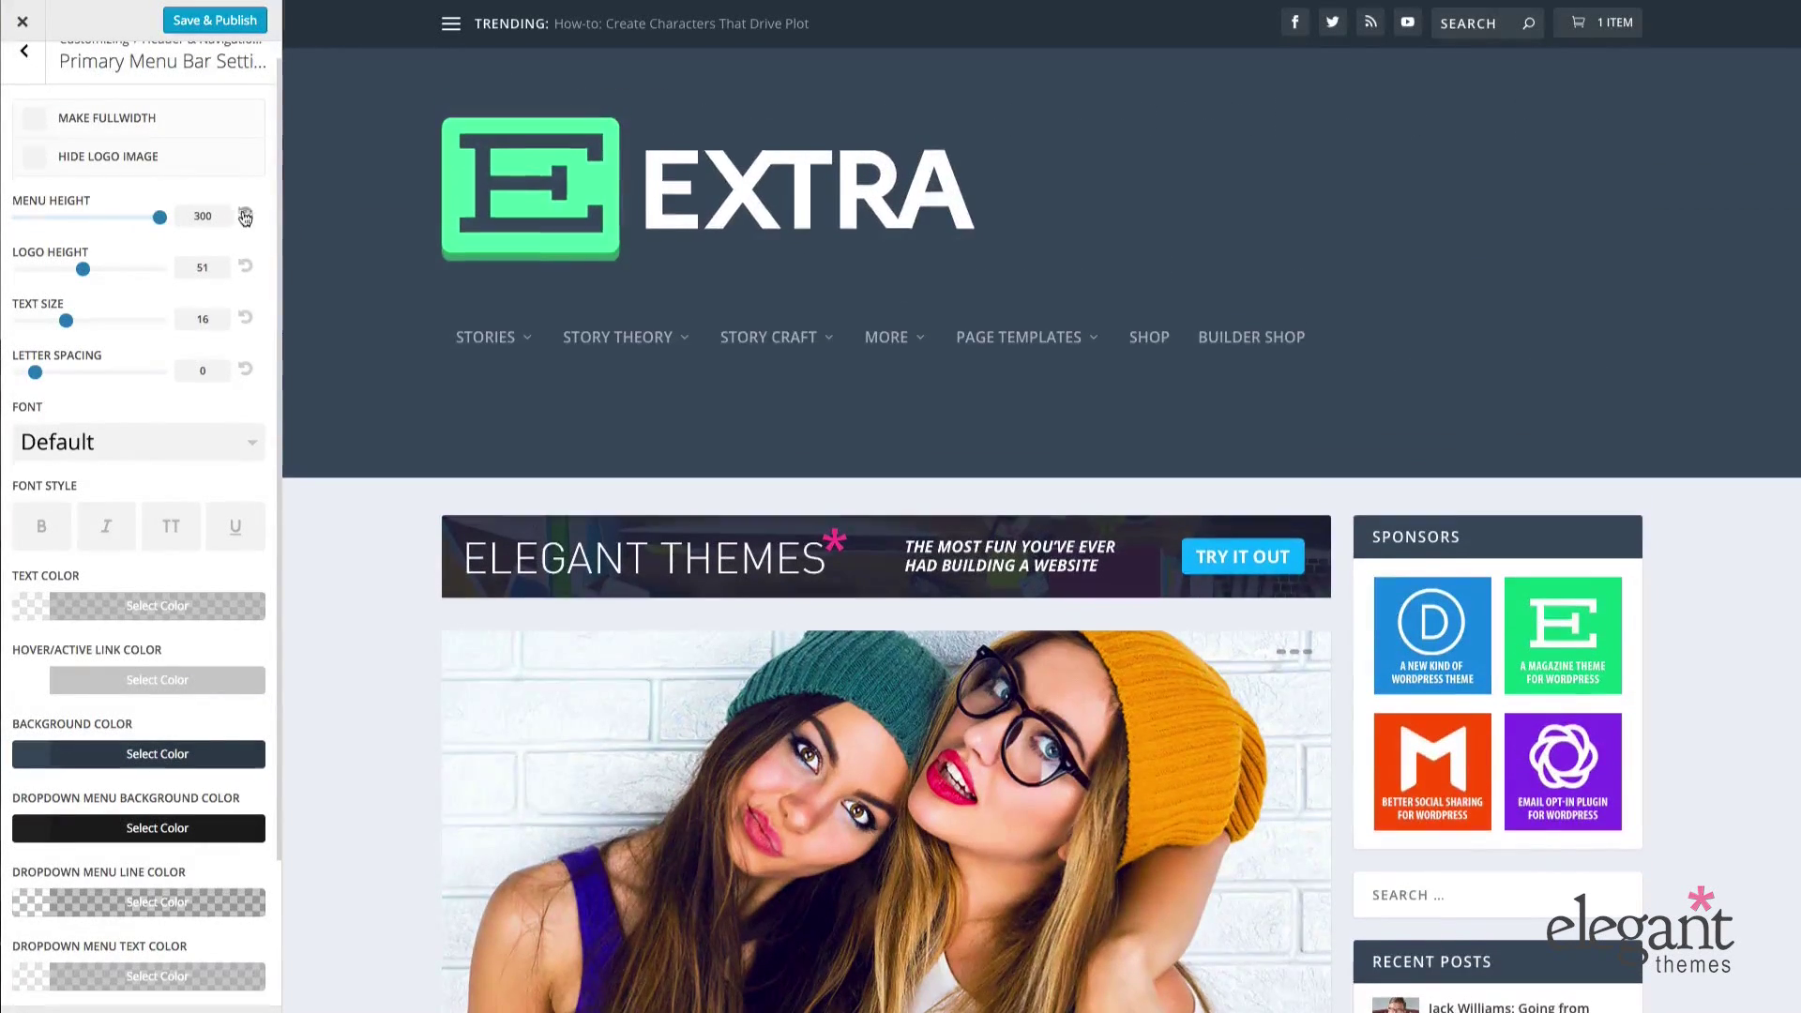
left_click(245, 216)
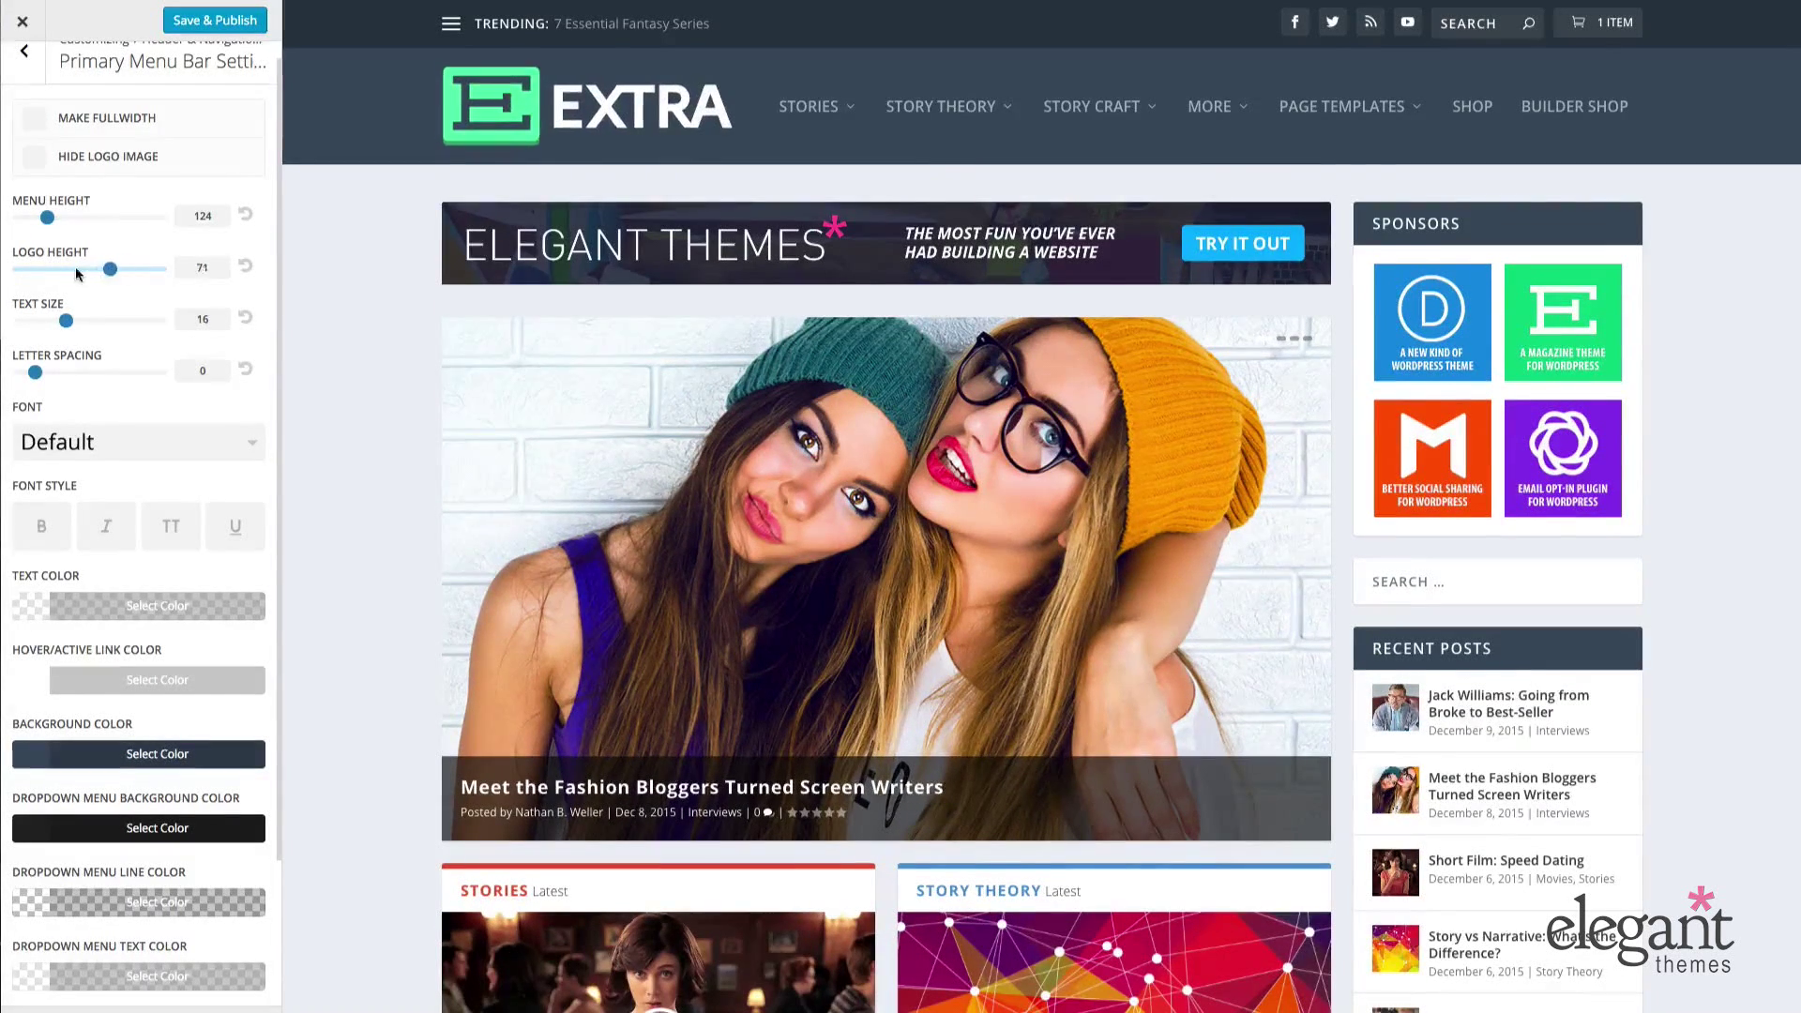
left_click_drag(93, 272, 63, 271)
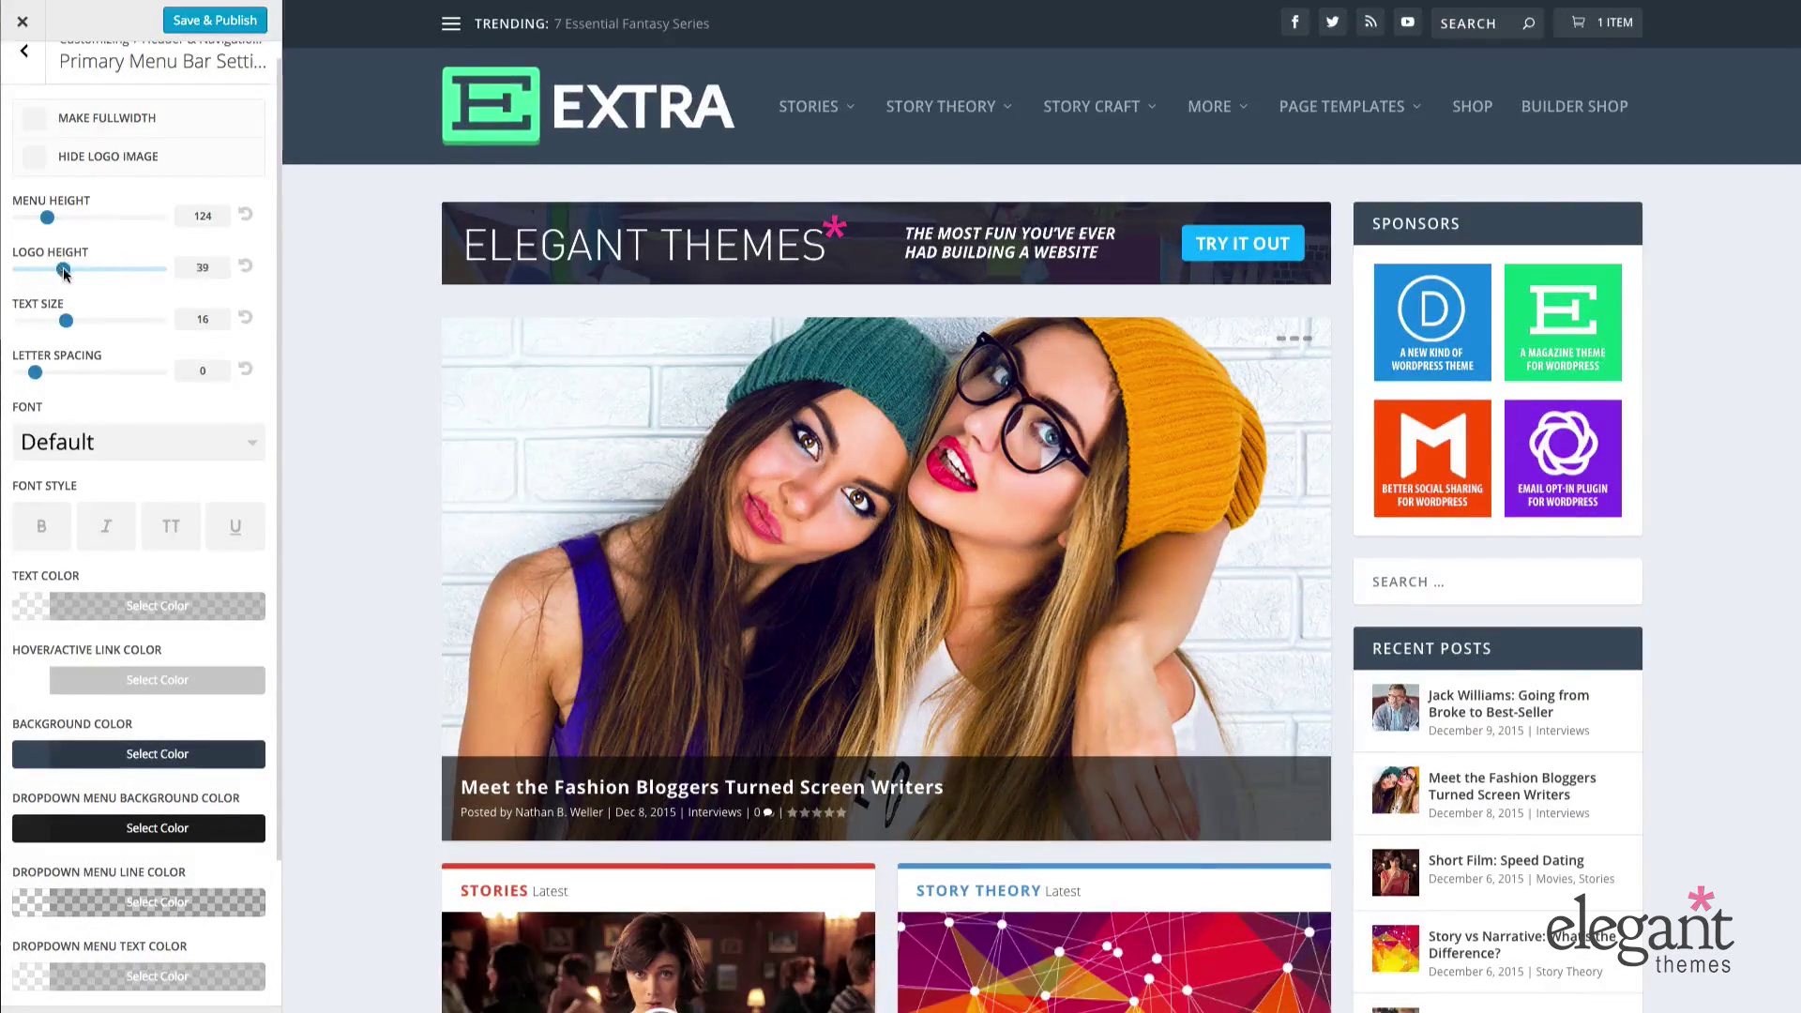
left_click(247, 269)
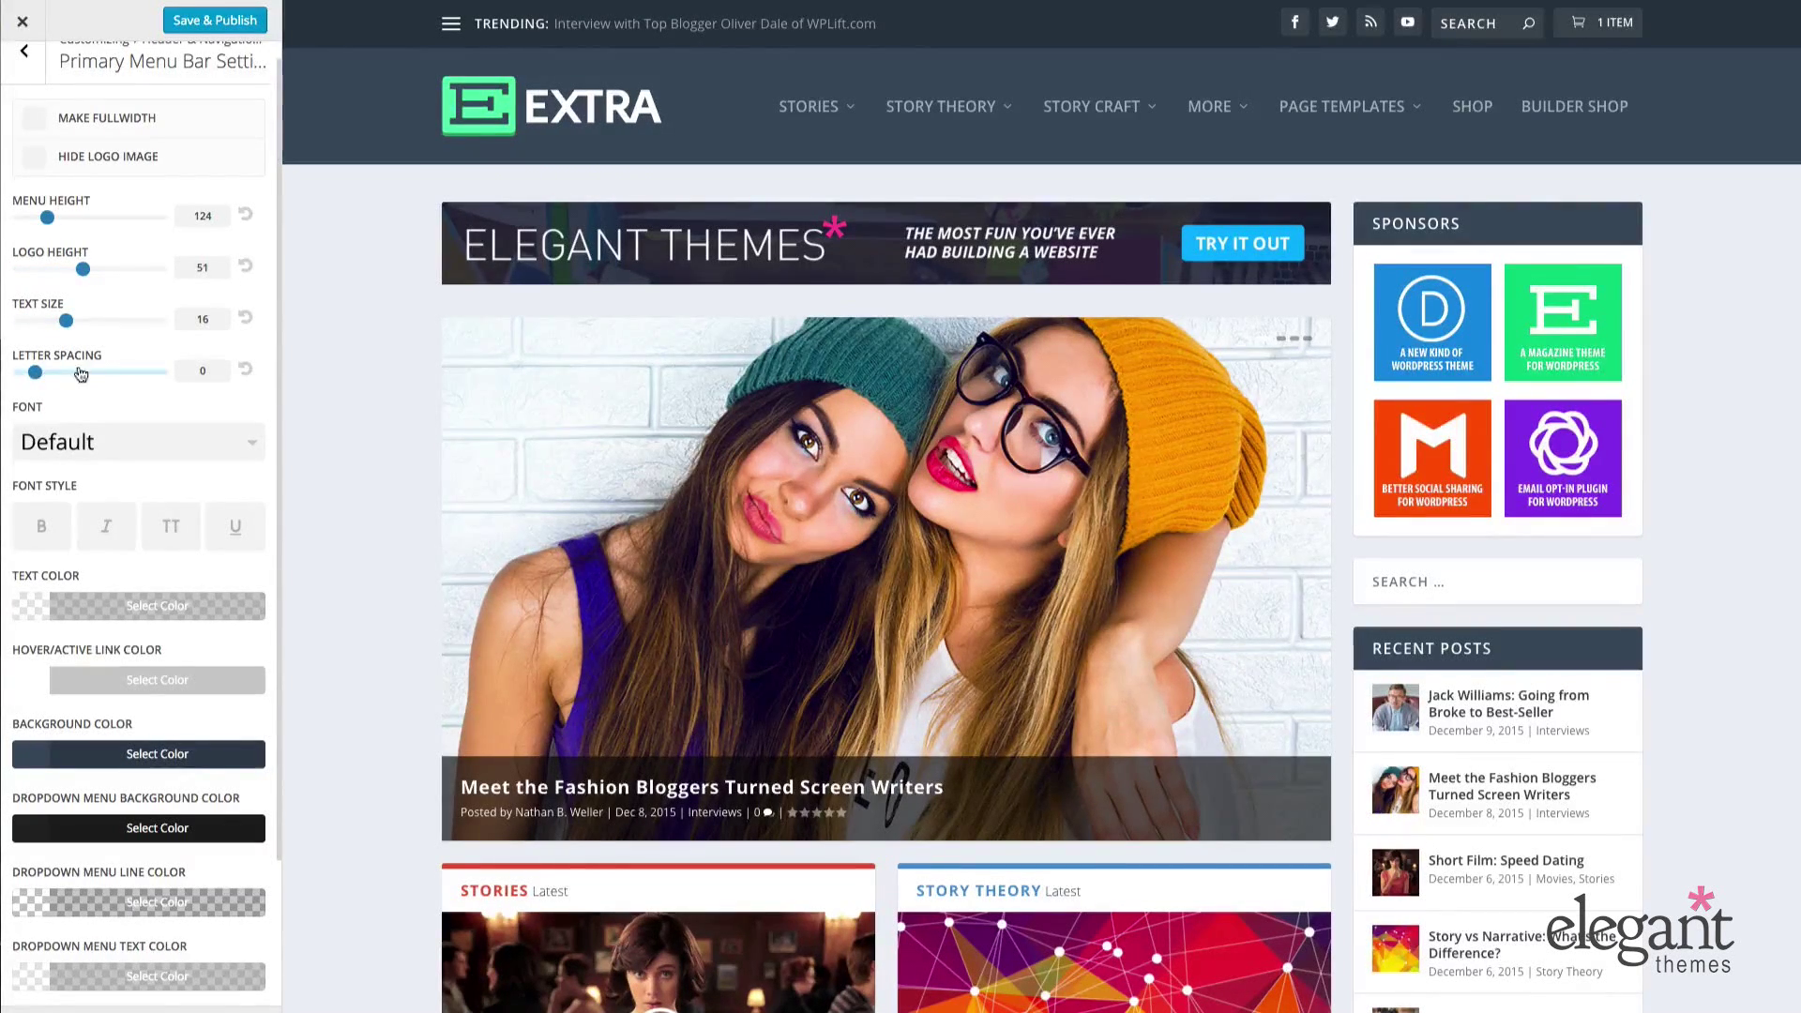
- Look through the remaining primary menu bar options for font, colors and the available dropdown menu animations
scroll(103, 371, "down", 1)
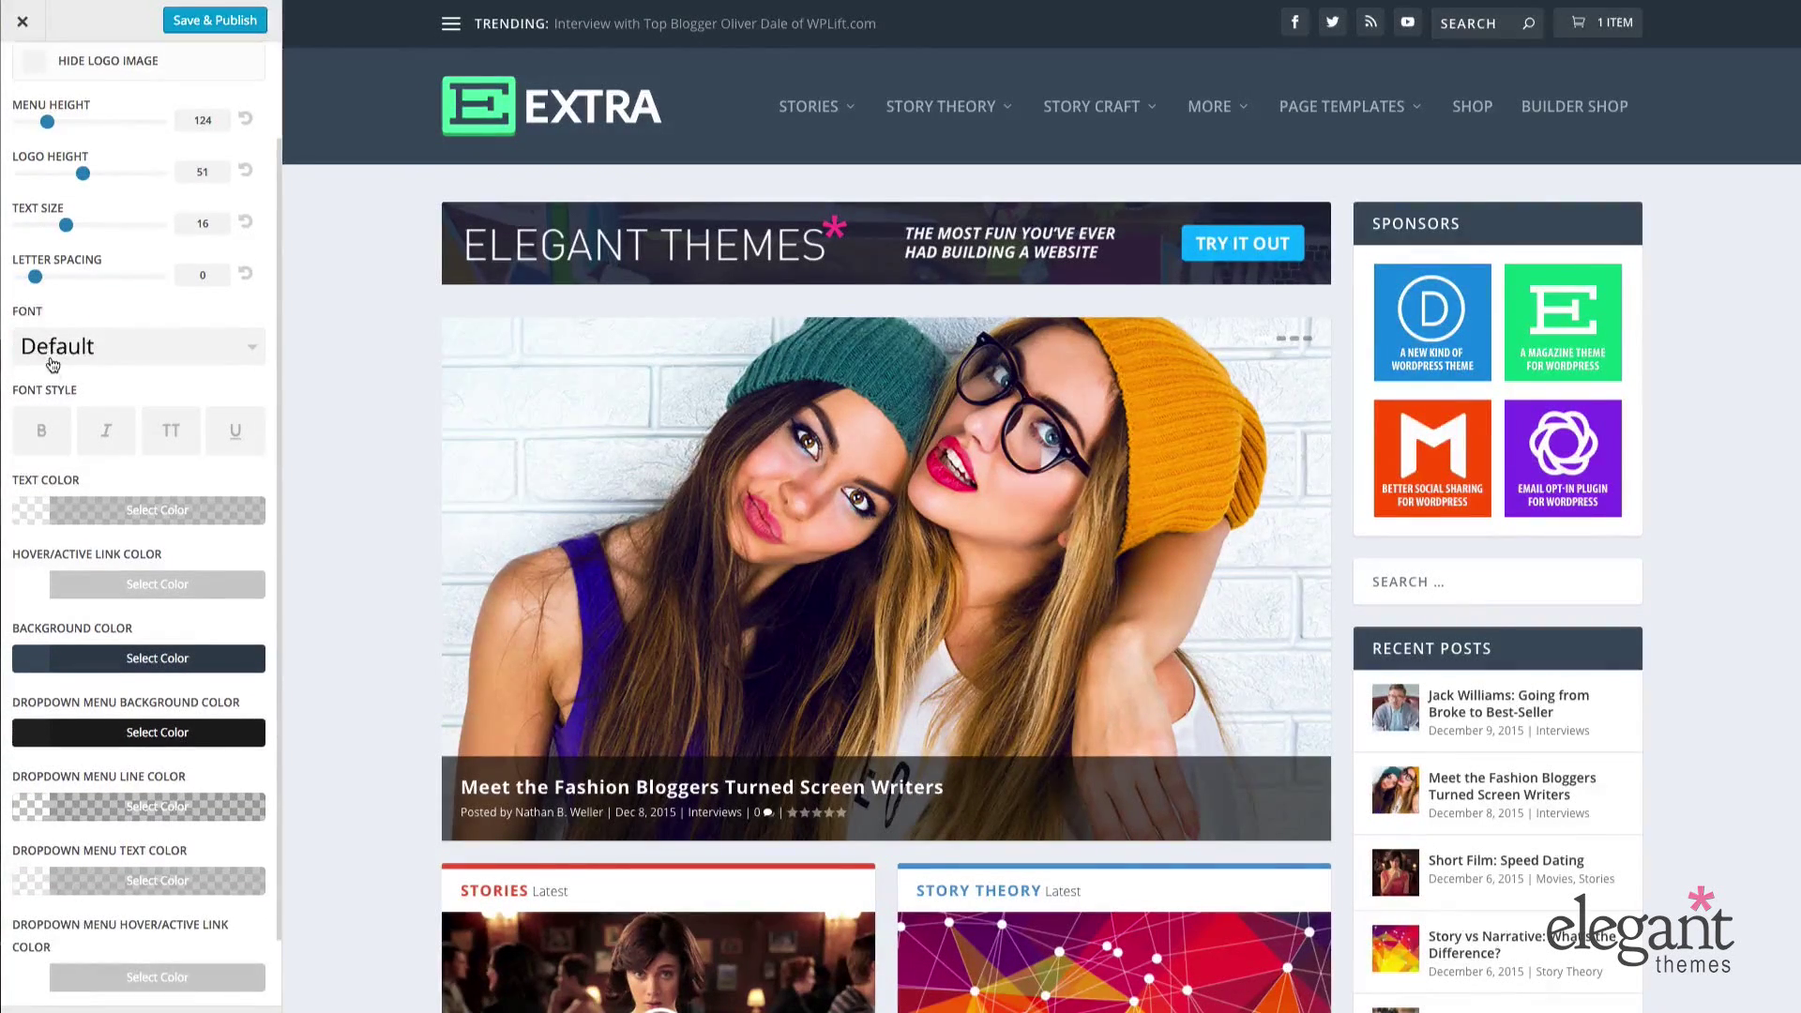
scroll(53, 364, "down", 1)
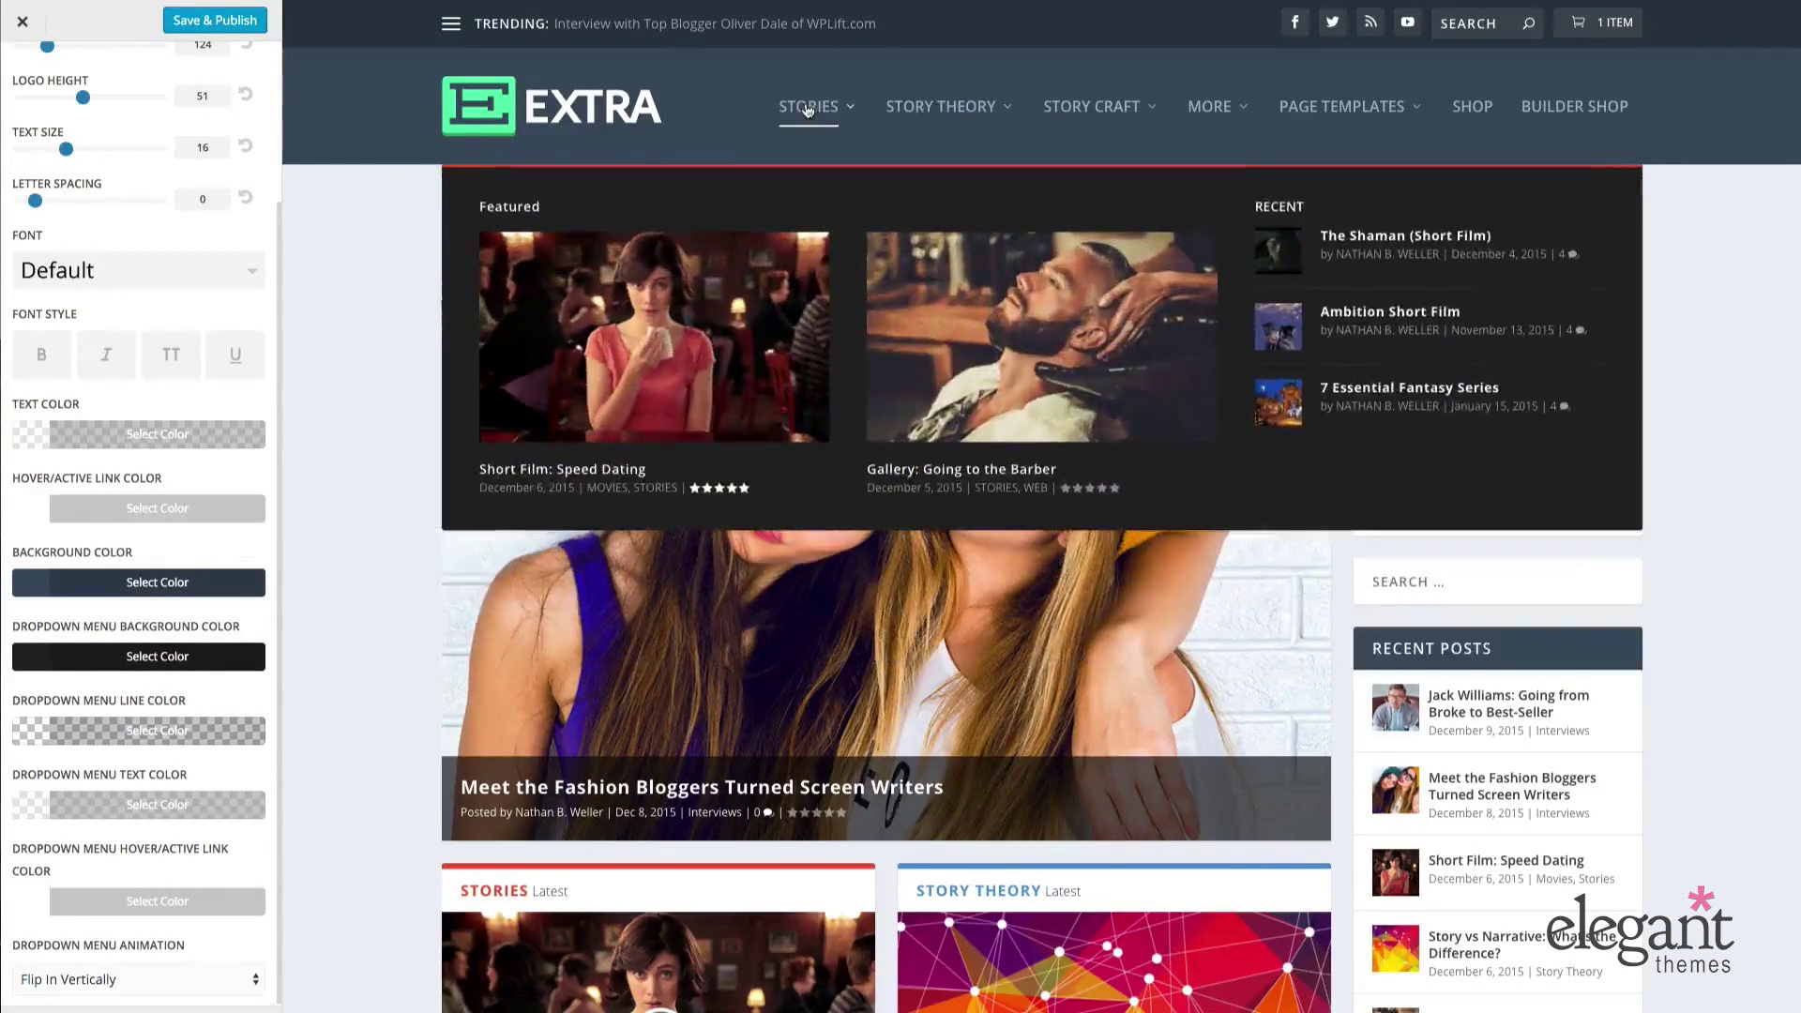
left_click(194, 990)
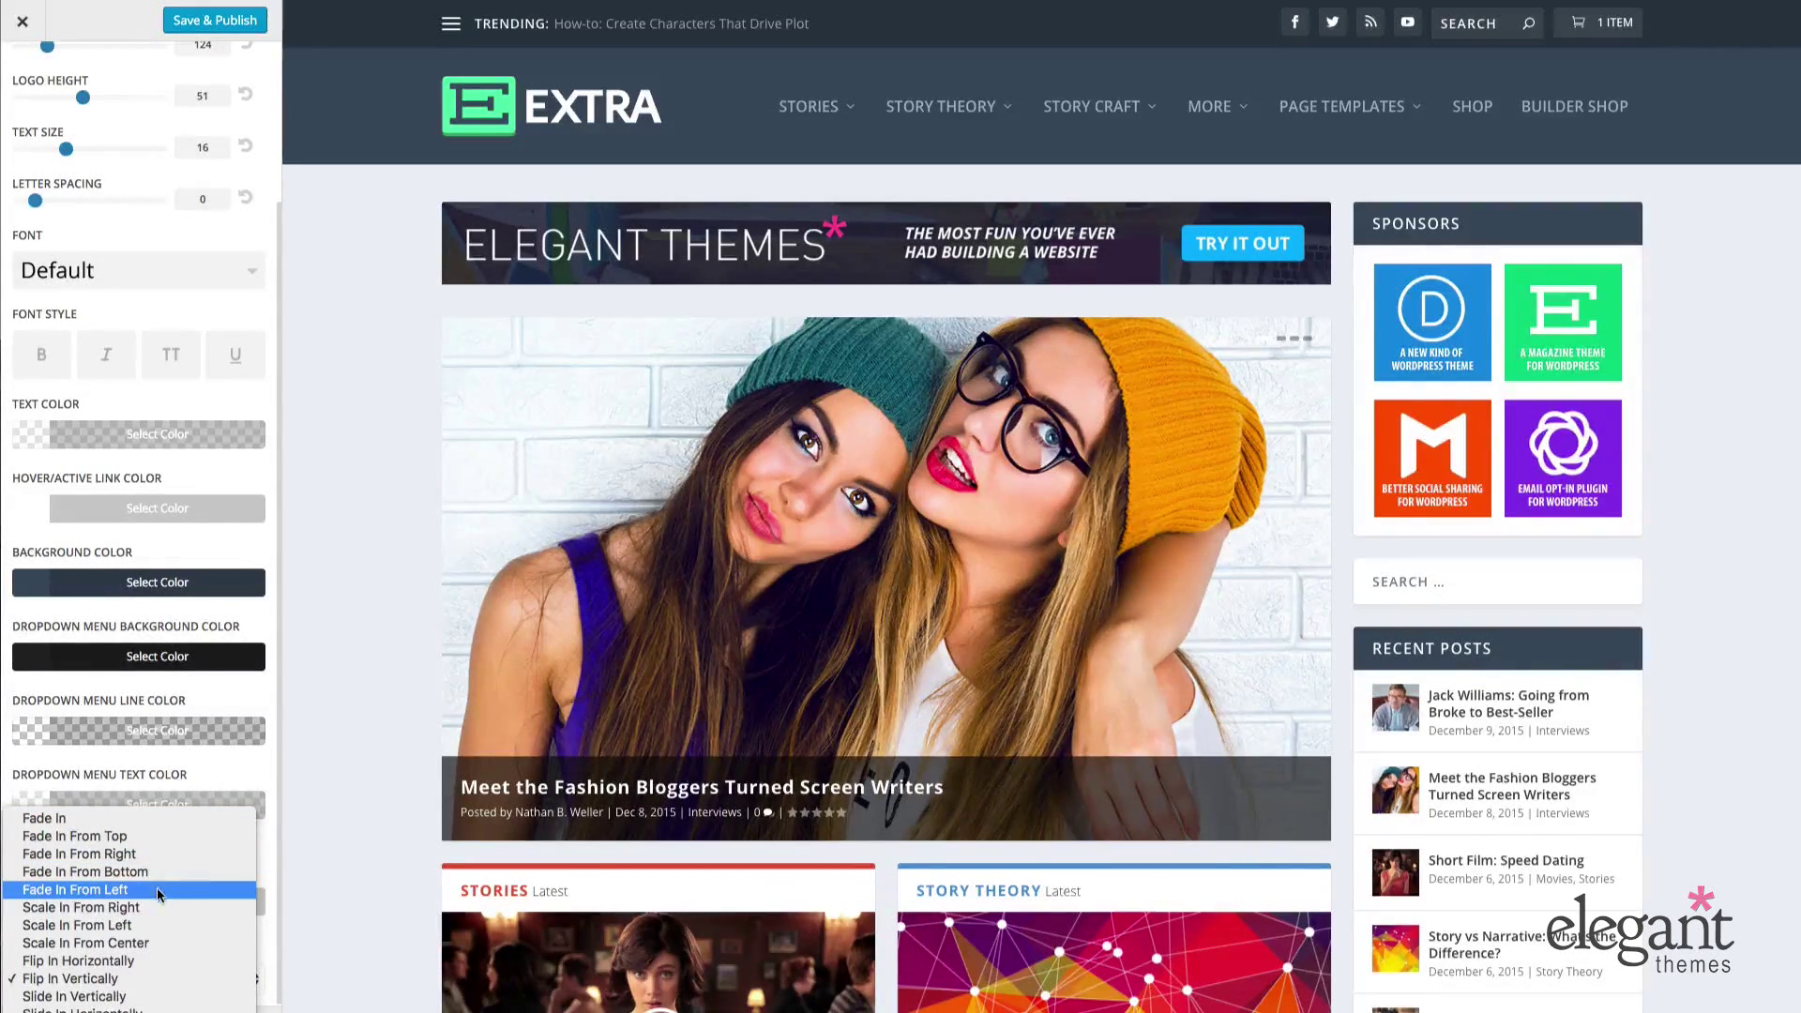
left_click(181, 987)
scroll(181, 988, "up", 2)
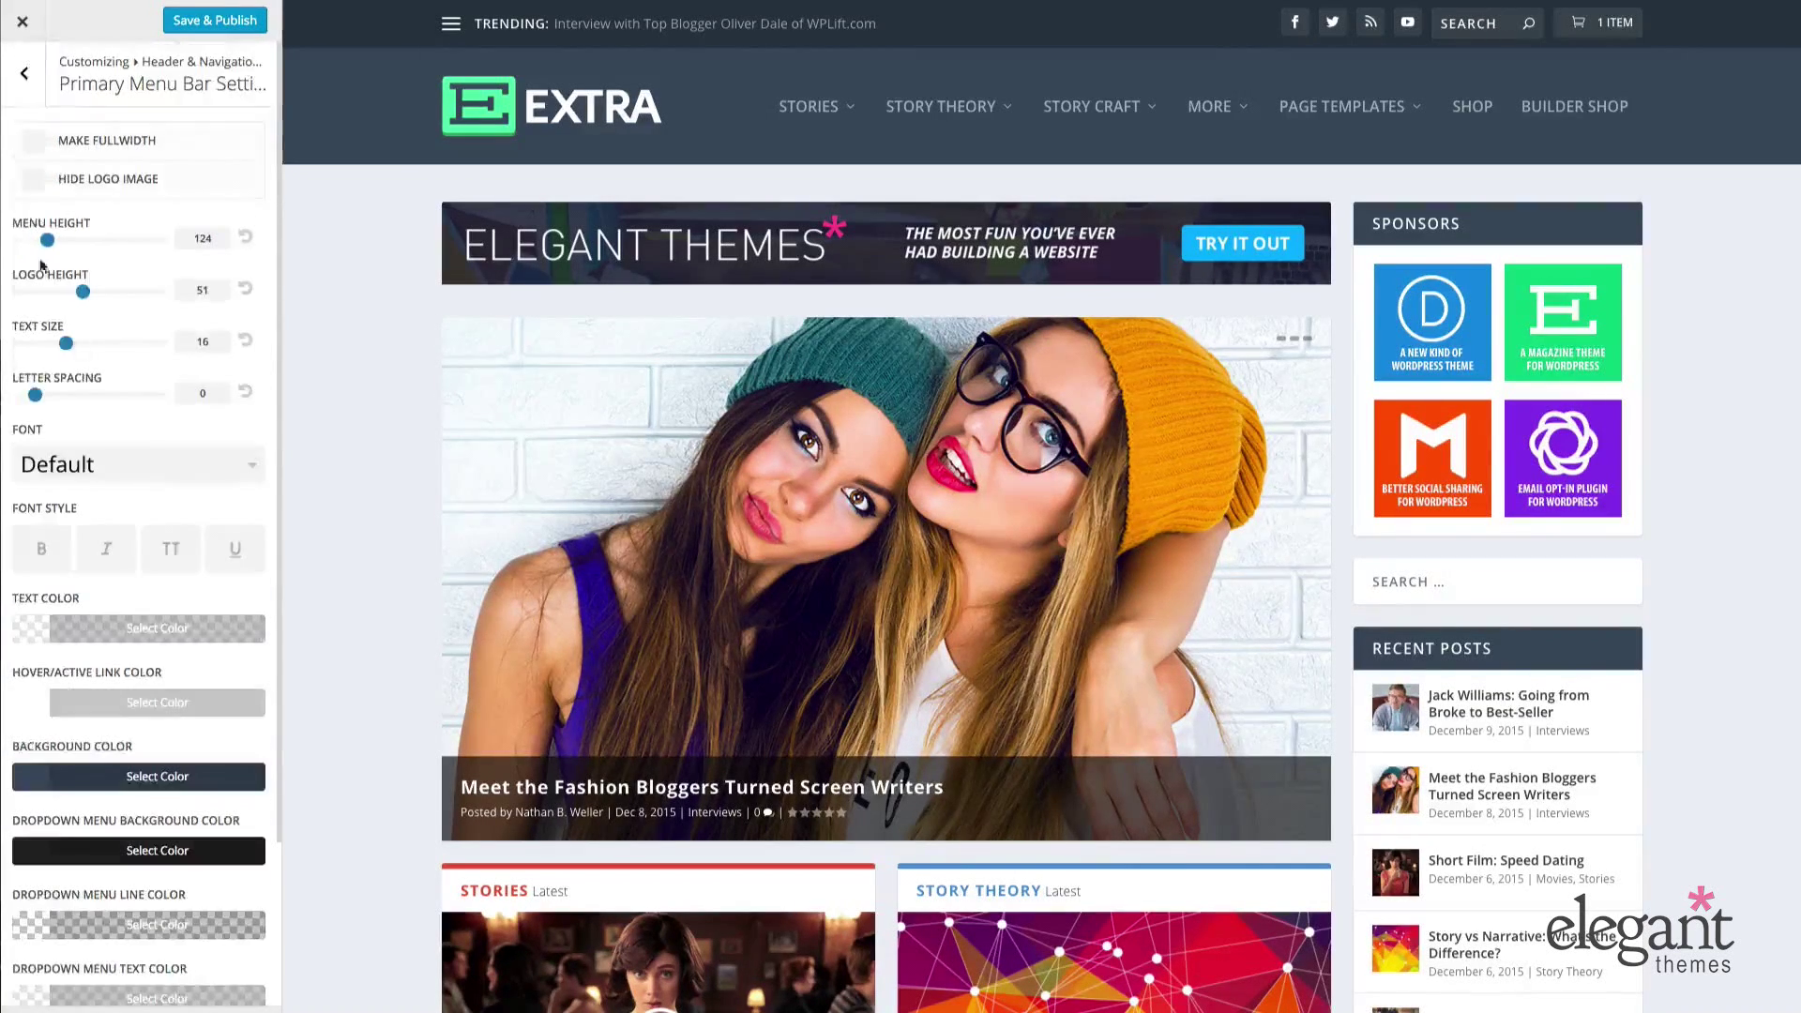
- Open the secondary menu bar settings, try the full-width option, and switch it back off
left_click(25, 73)
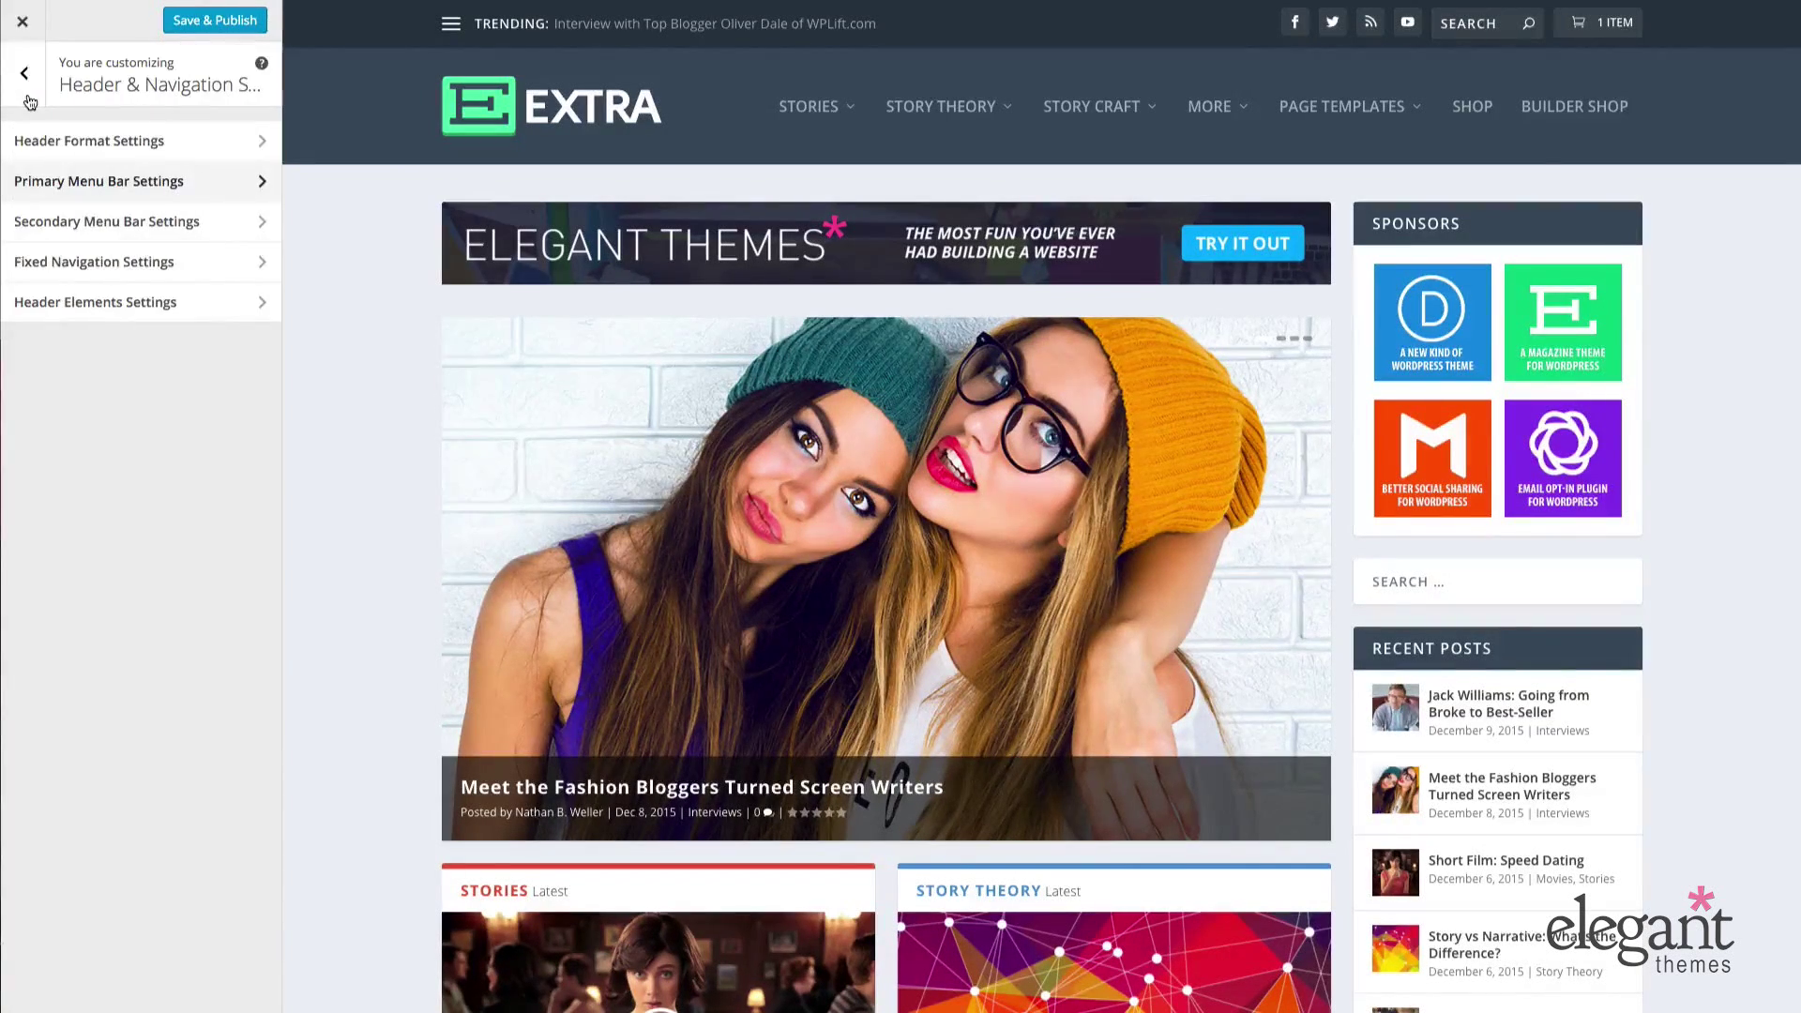
left_click(120, 231)
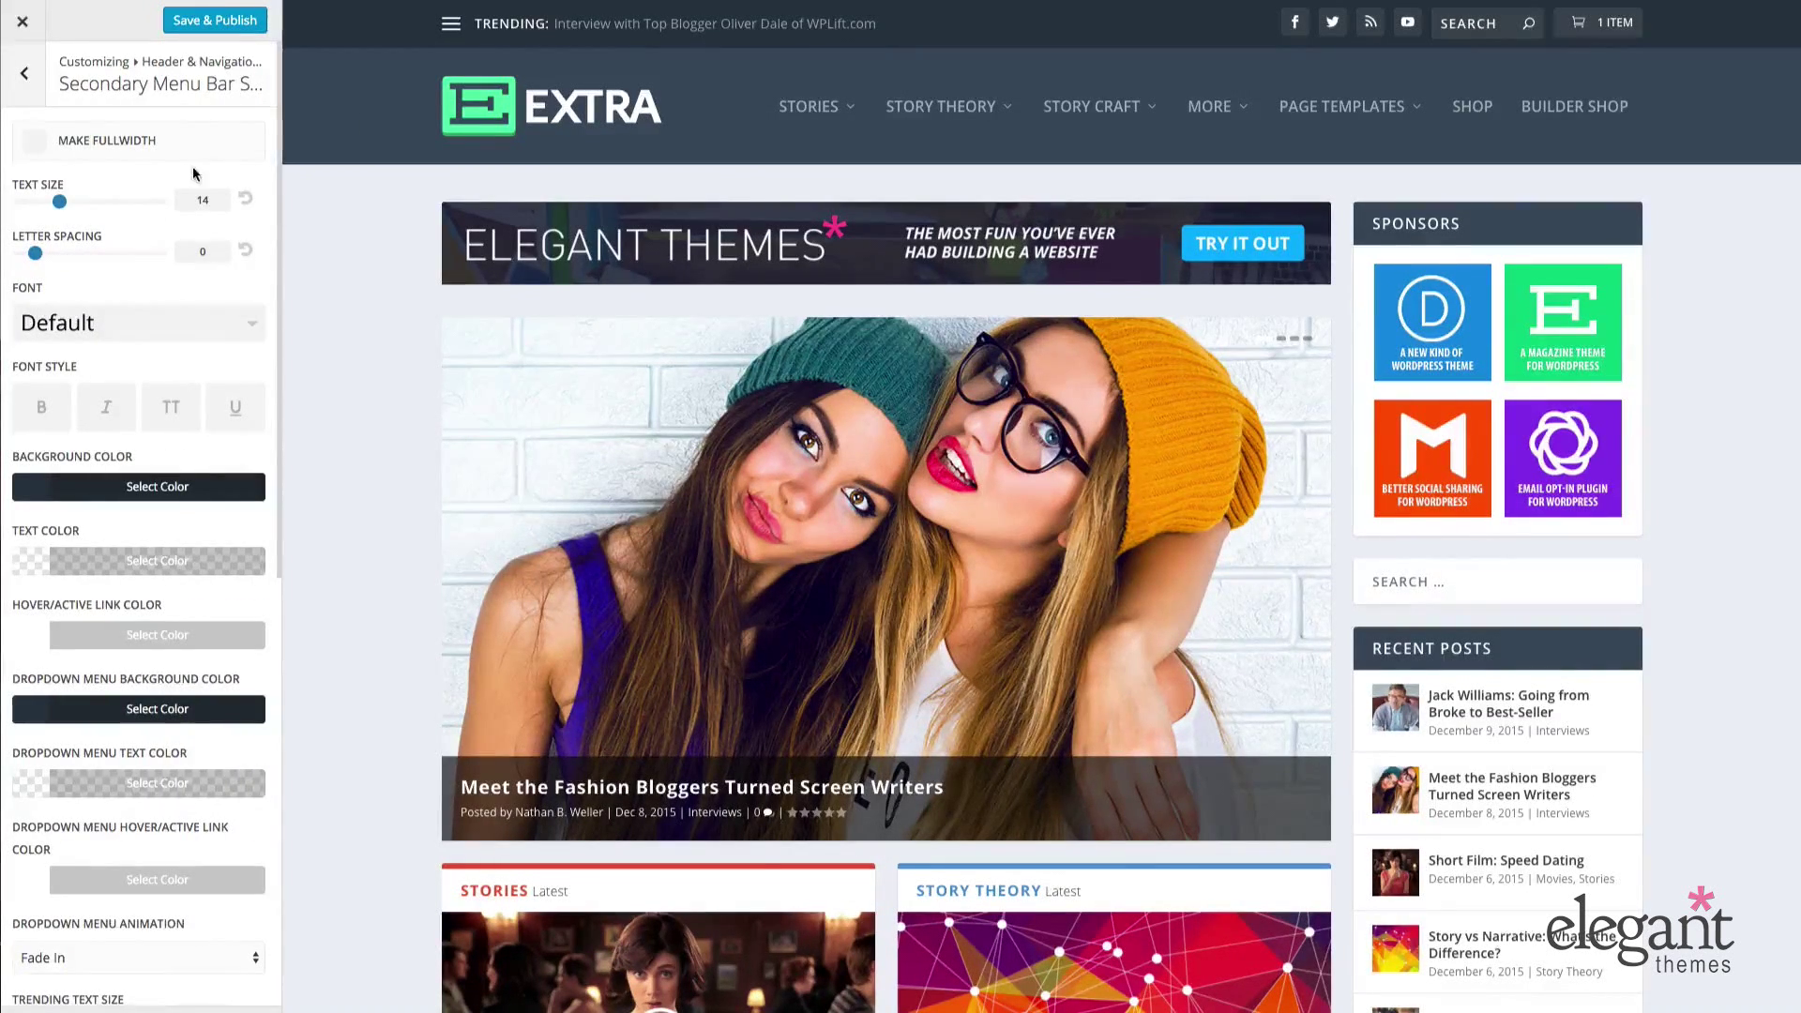
left_click(36, 144)
left_click(40, 150)
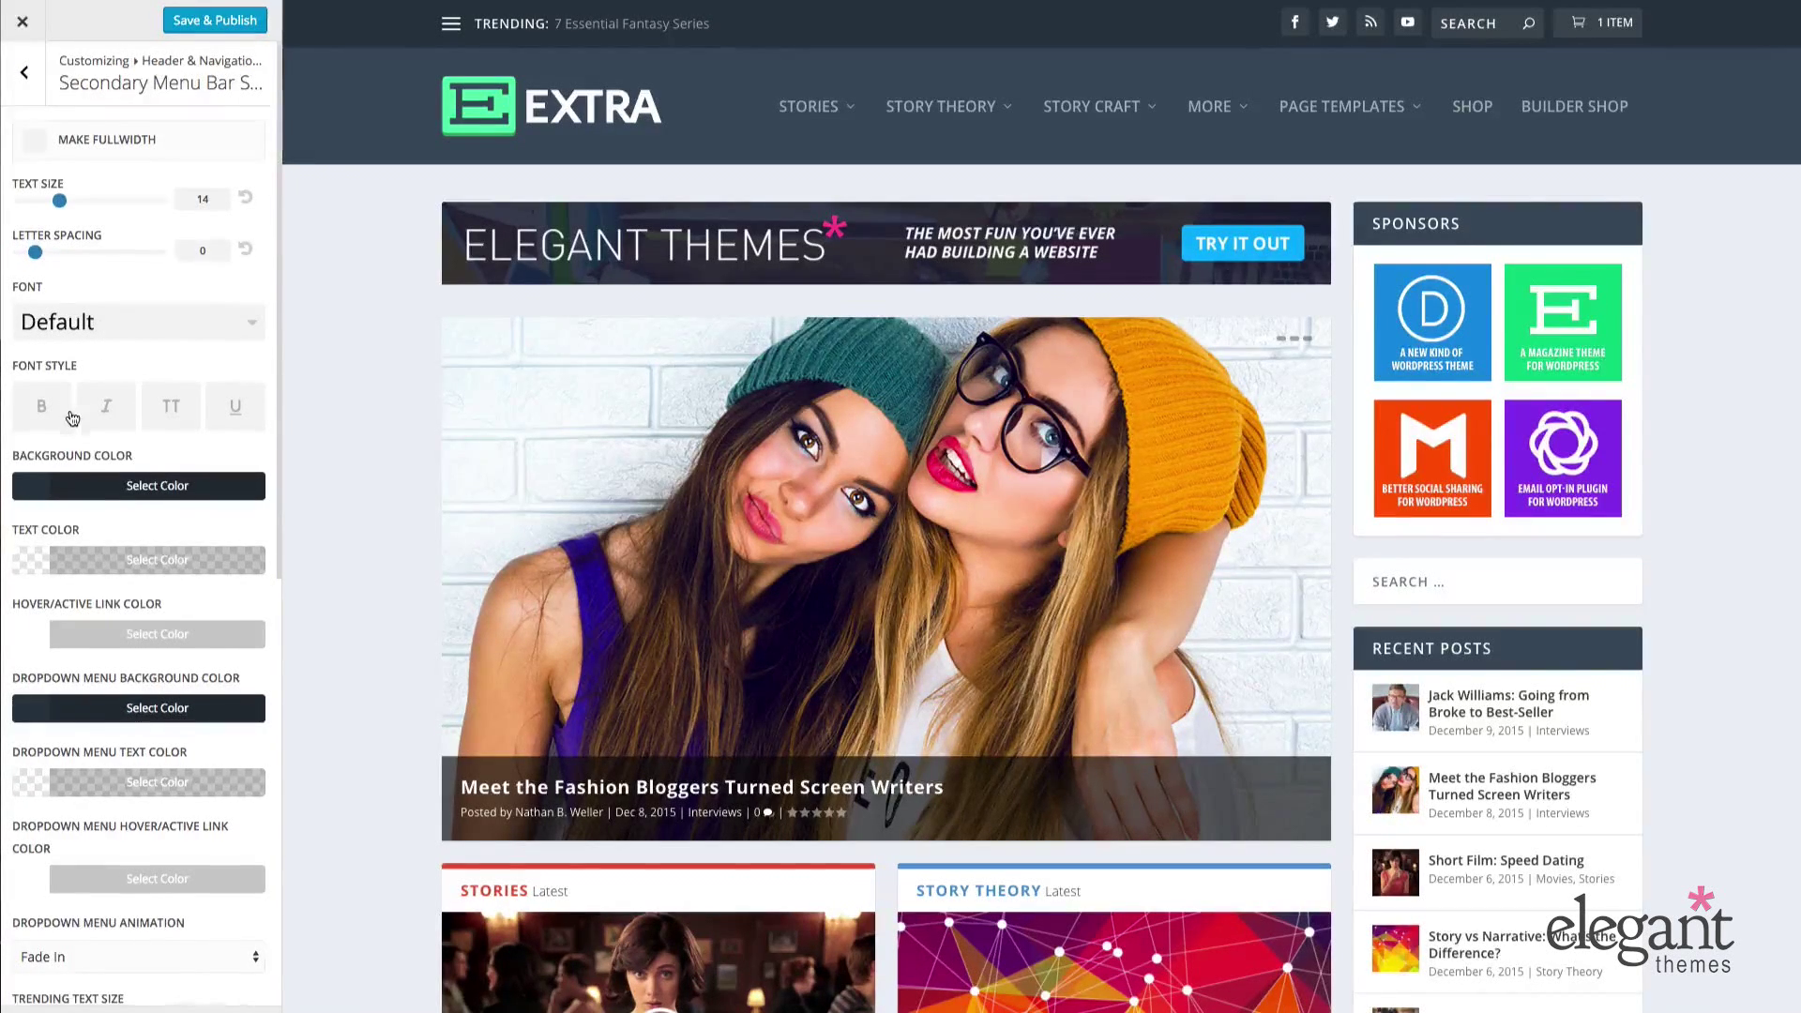
- Look through the secondary menu bar's font and color options and the available dropdown menu animations
scroll(99, 472, "down", 1)
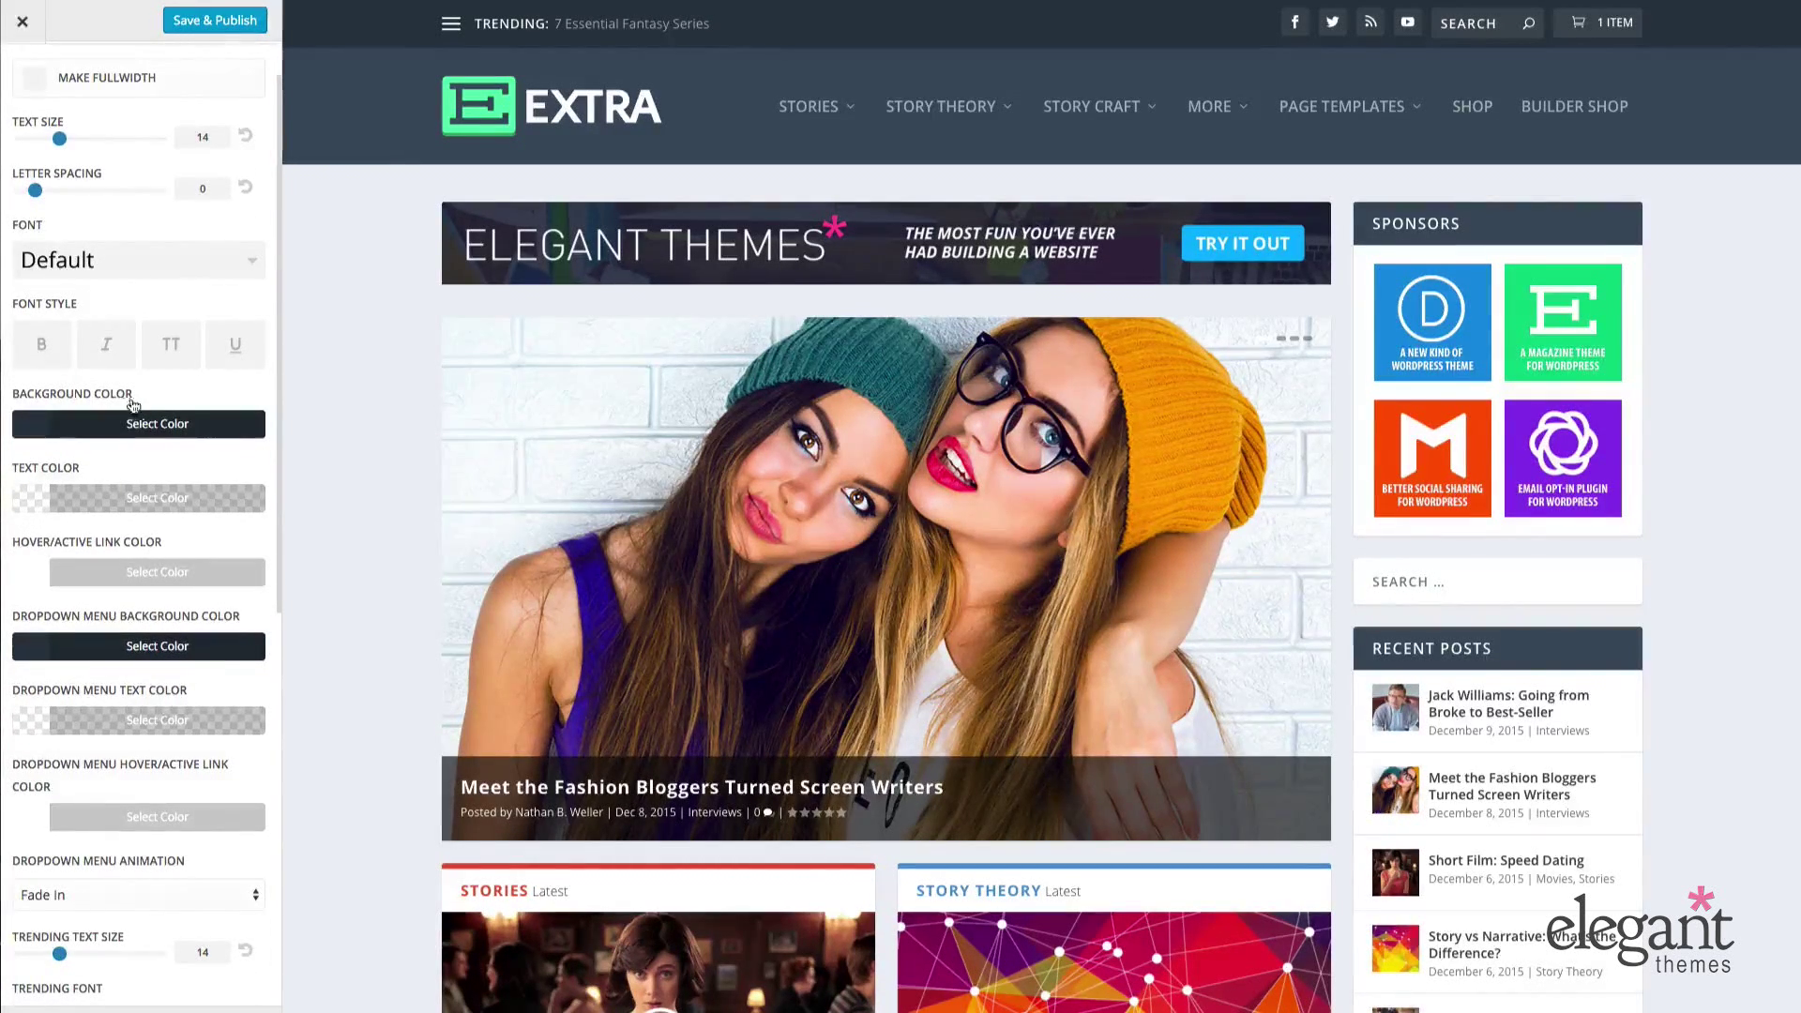
scroll(97, 452, "down", 2)
scroll(97, 452, "down", 2)
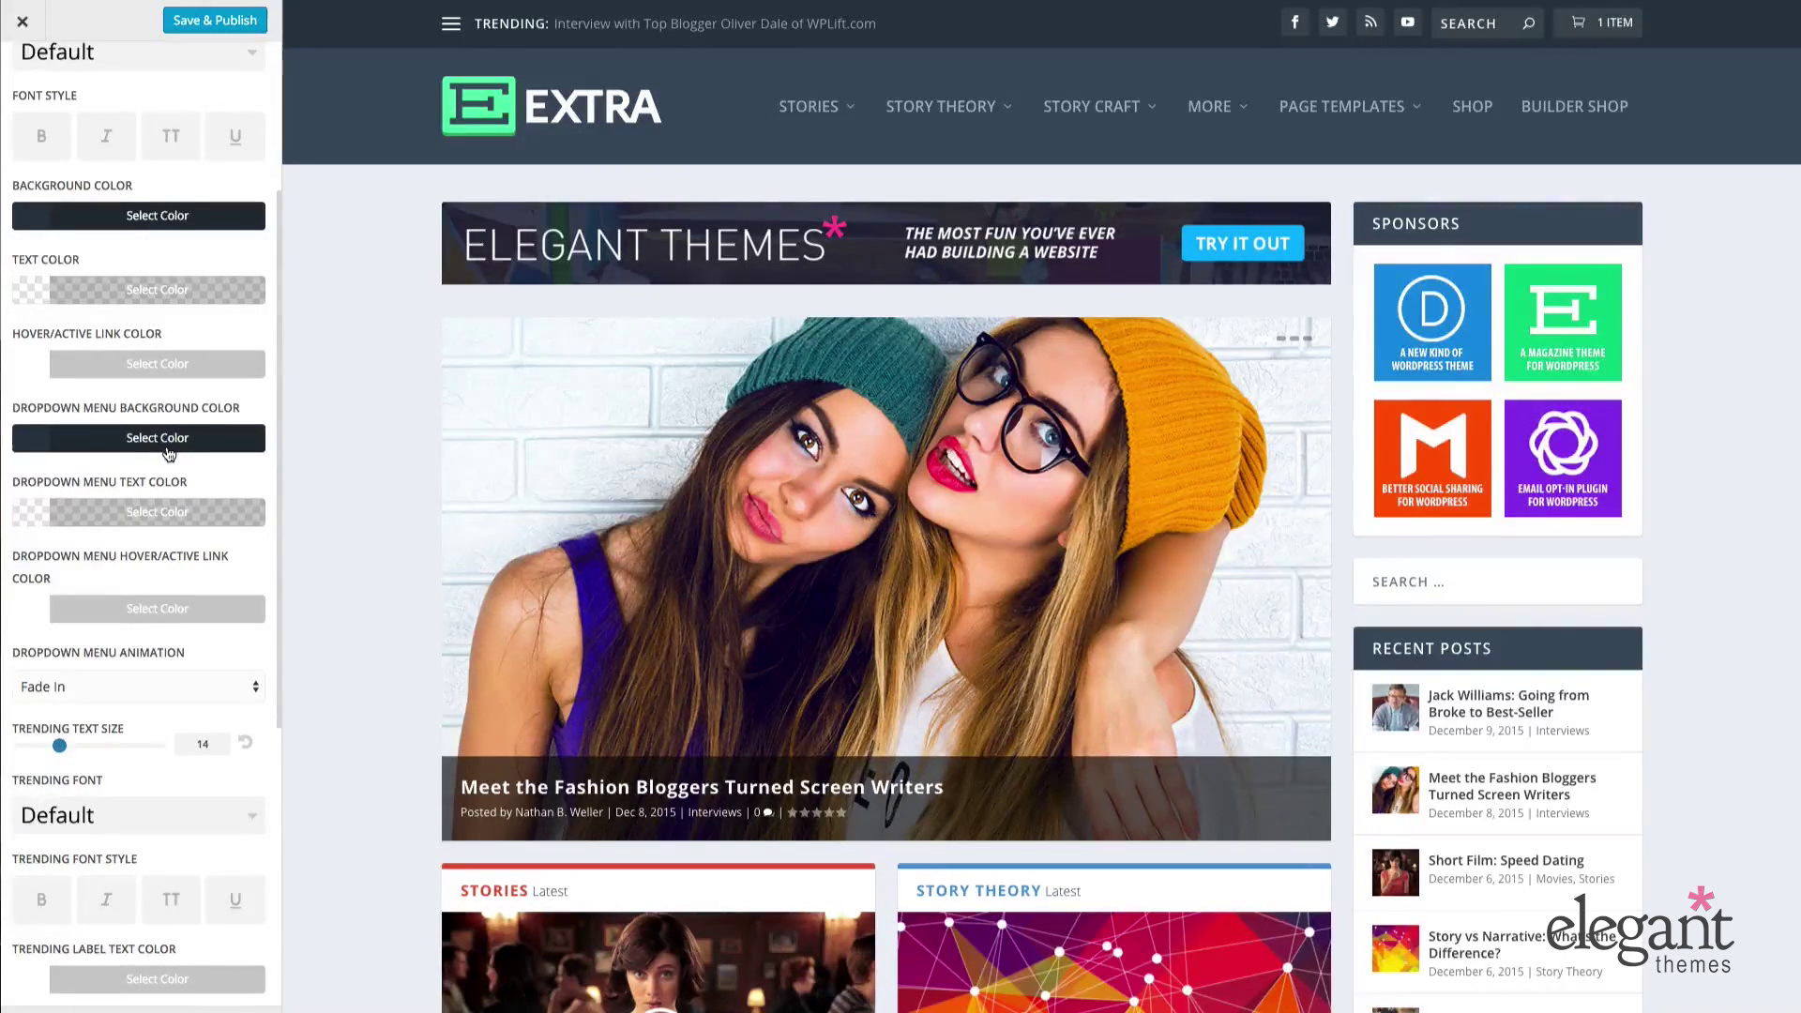
scroll(162, 458, "down", 2)
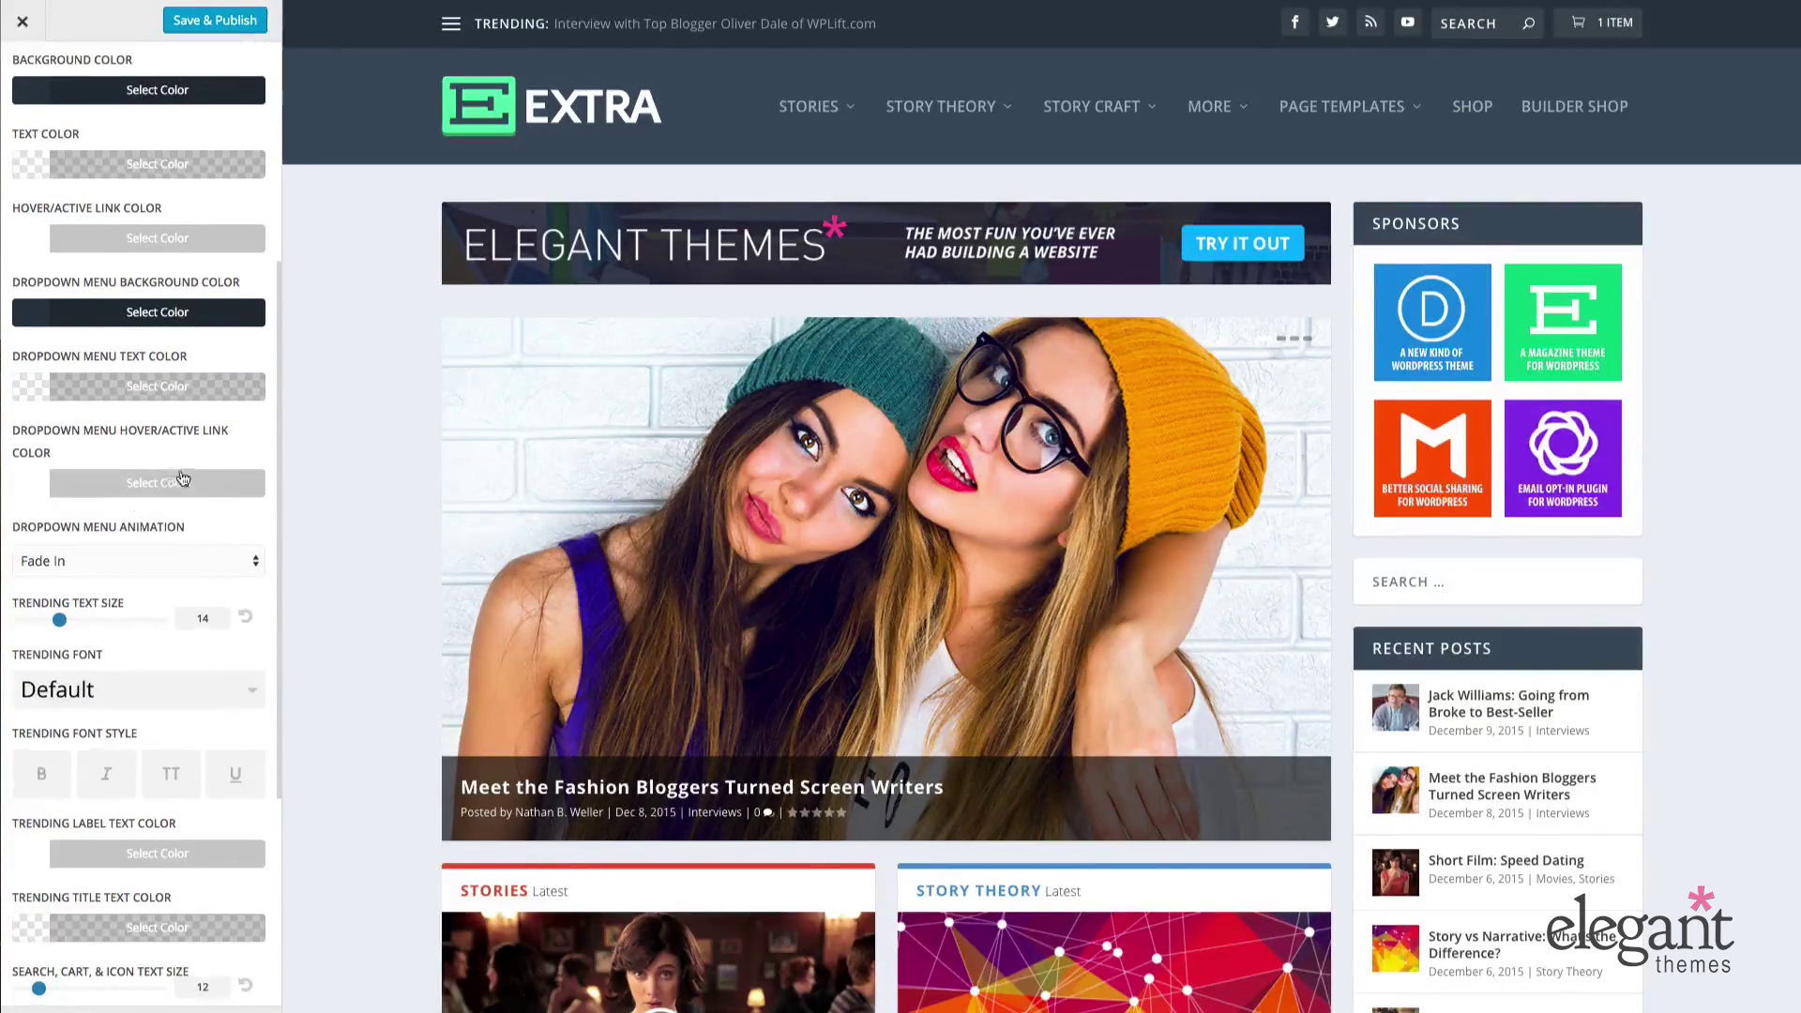
scroll(139, 504, "down", 2)
left_click(117, 419)
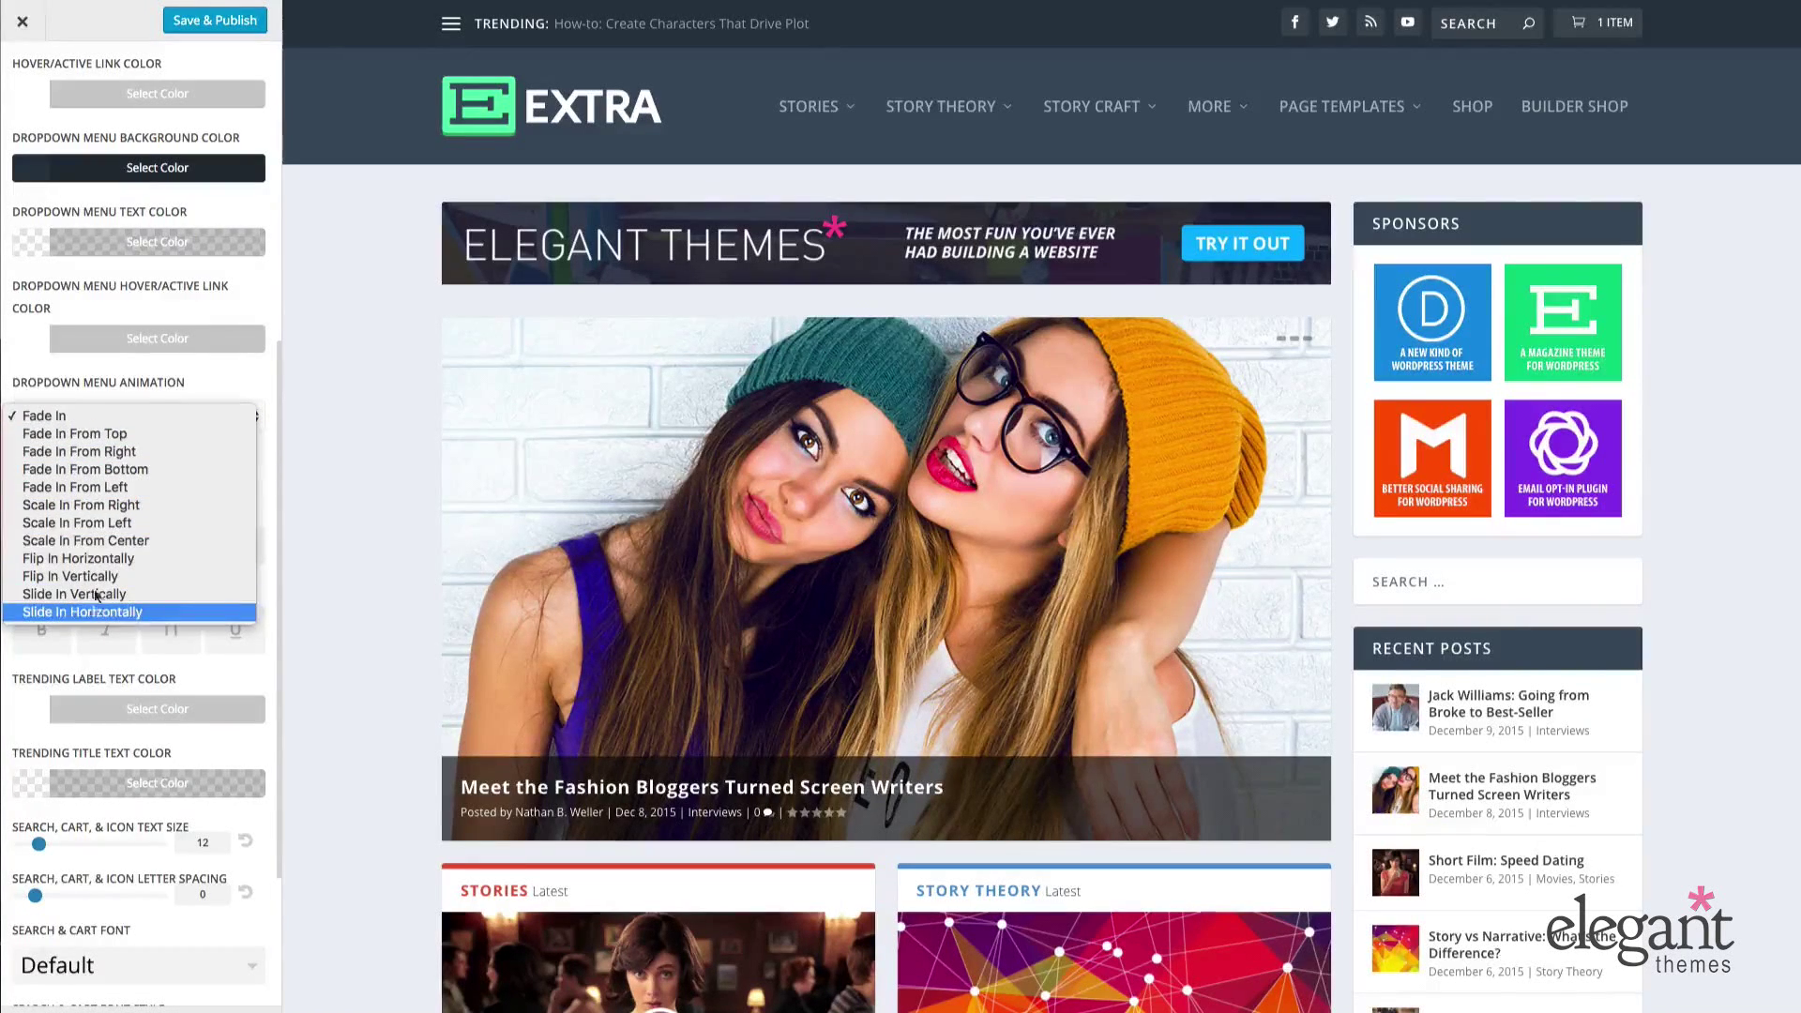
left_click(176, 395)
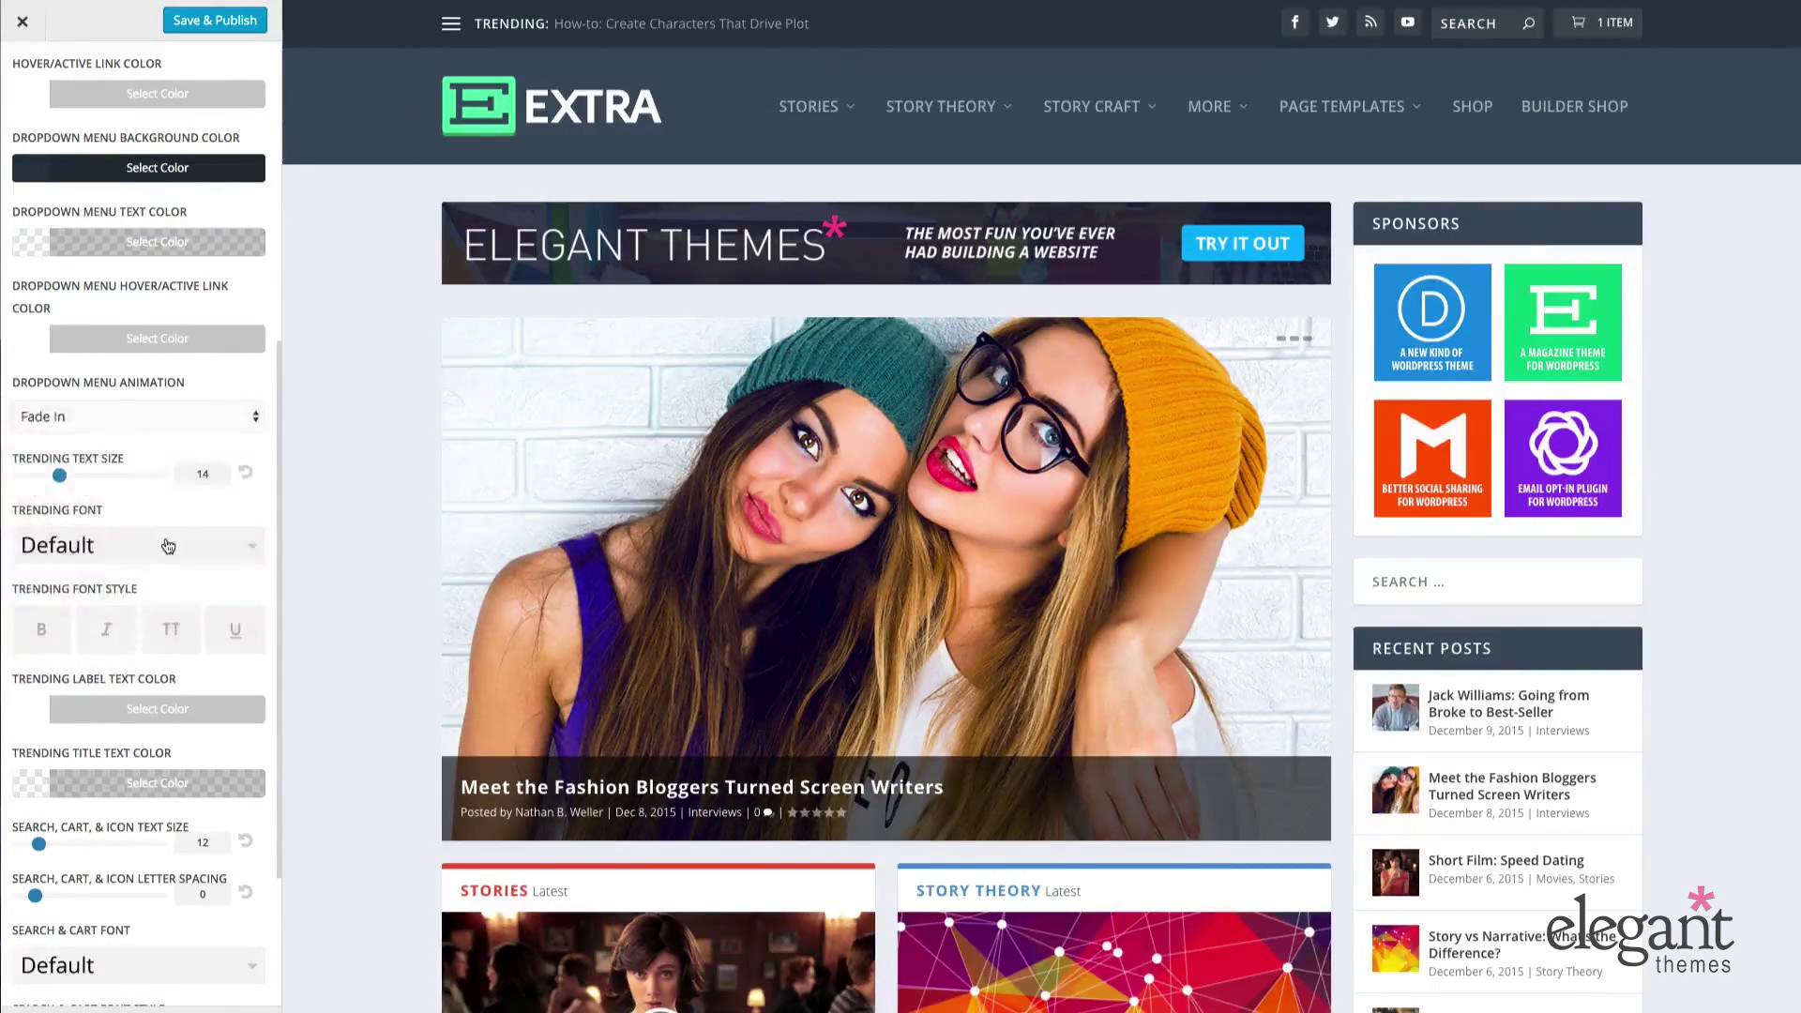
- Try a trending text size of 19 in the secondary menu bar, and reset it to the default
scroll(168, 546, "down", 1)
scroll(168, 546, "down", 1)
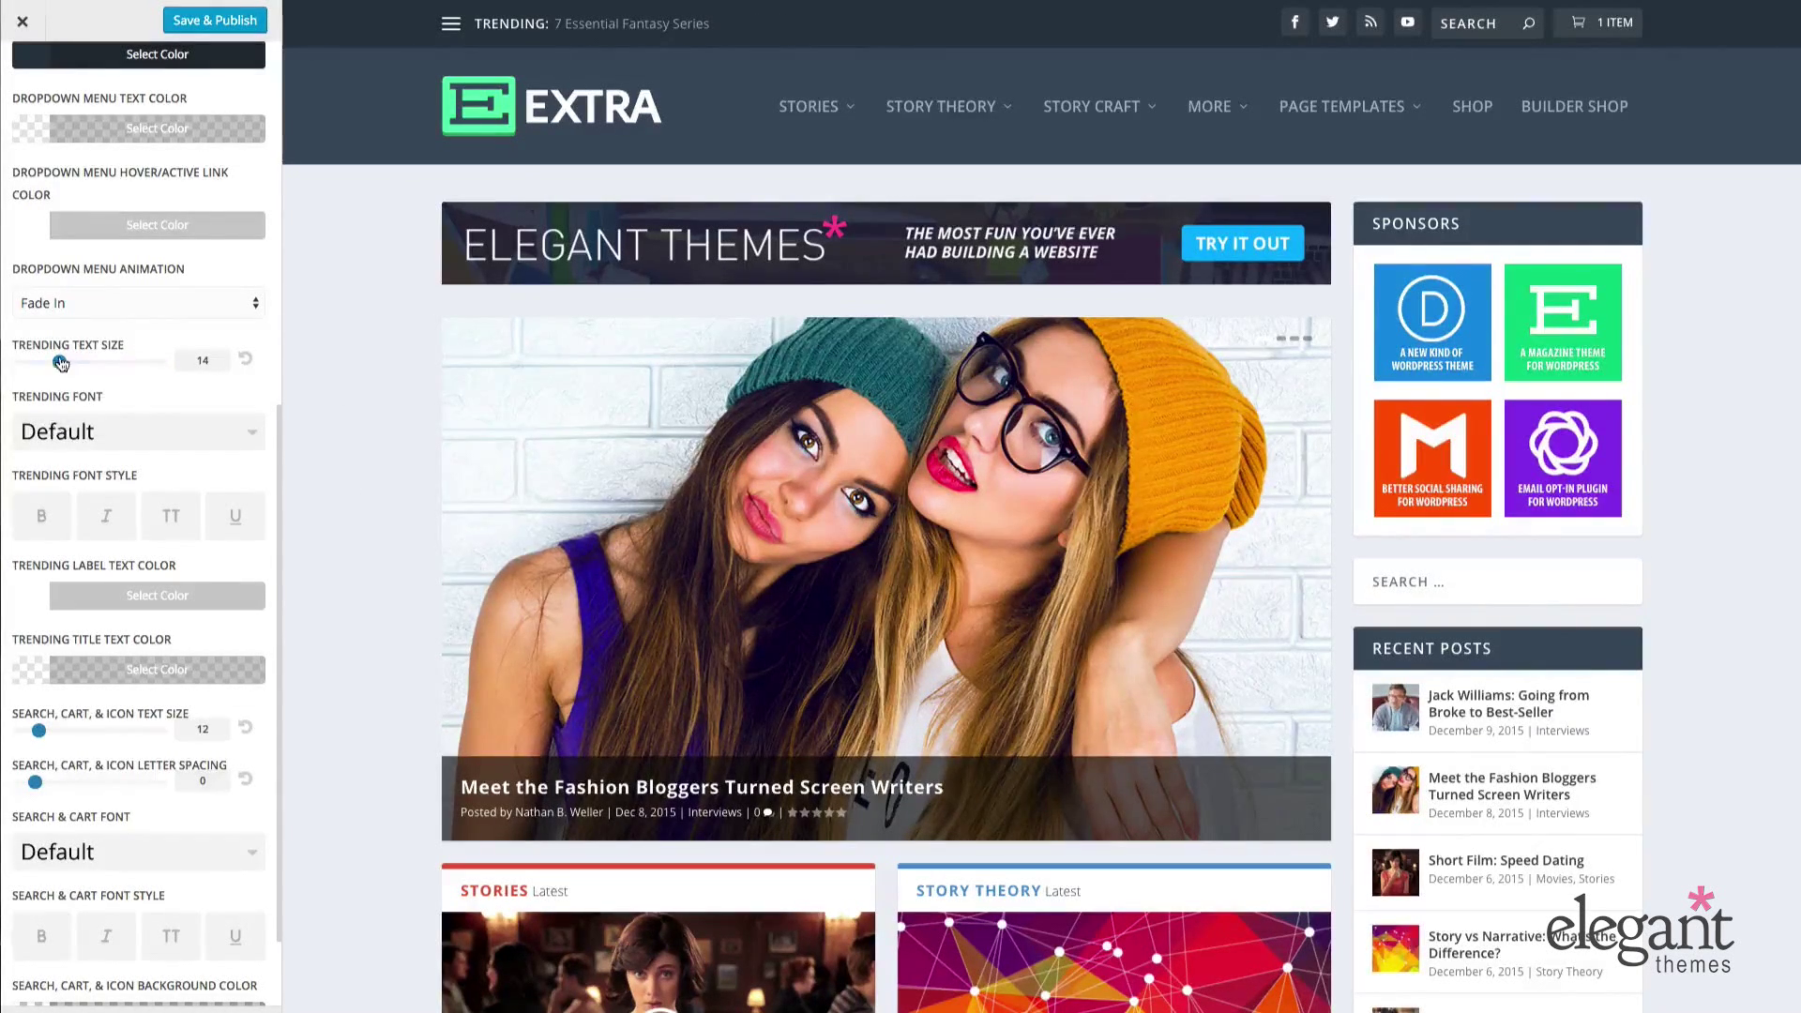
left_click_drag(59, 361, 100, 364)
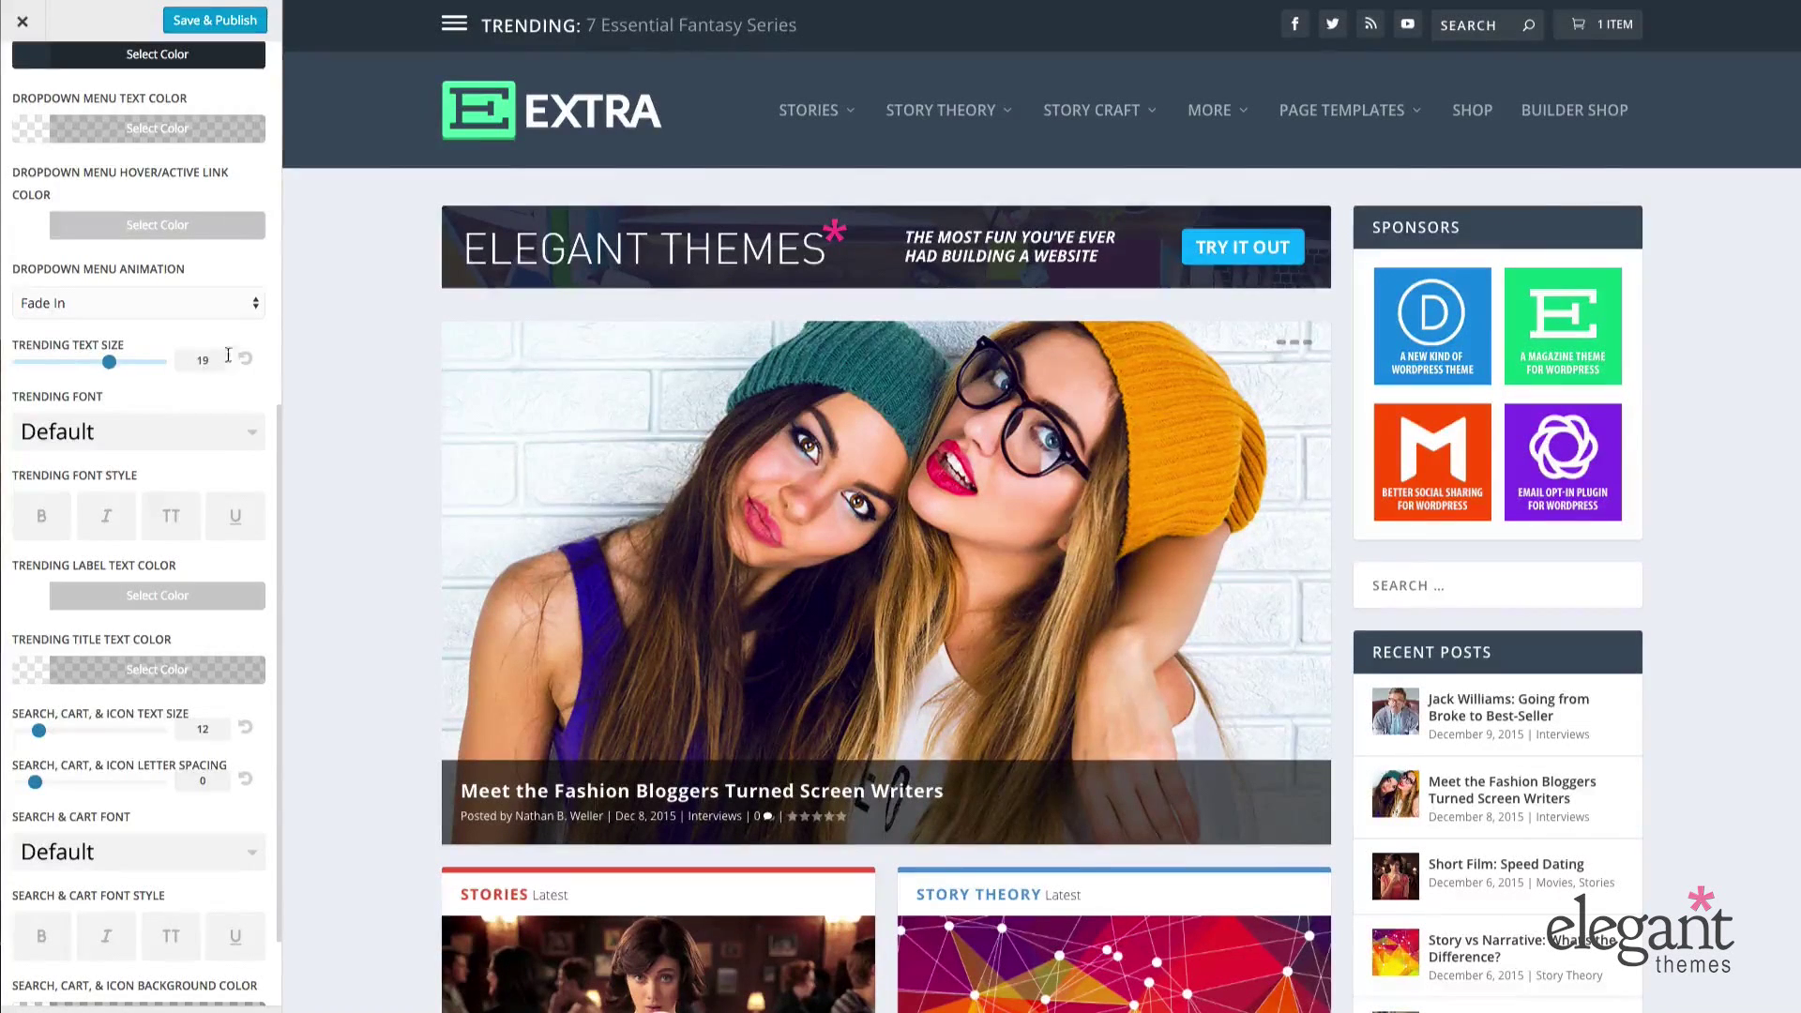
left_click(245, 359)
- Try a text size of 17 for the search, cart and icons in the secondary menu bar
scroll(113, 486, "down", 2)
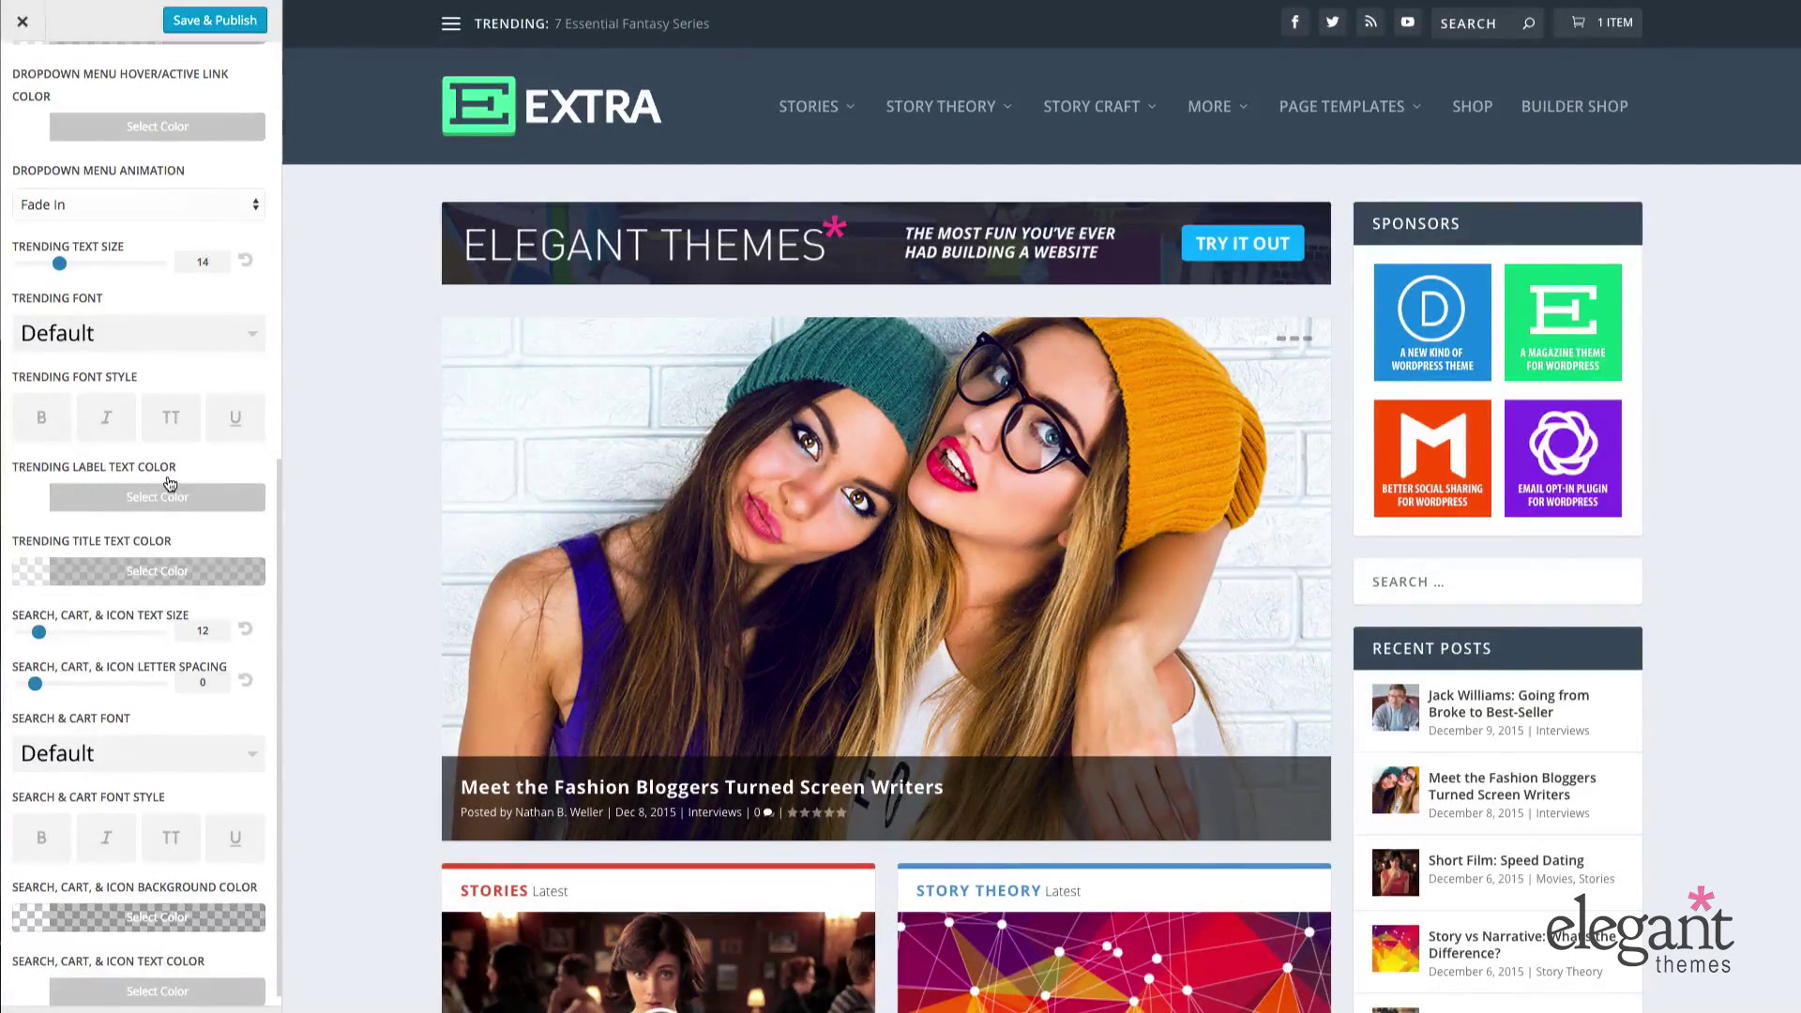
scroll(160, 526, "down", 1)
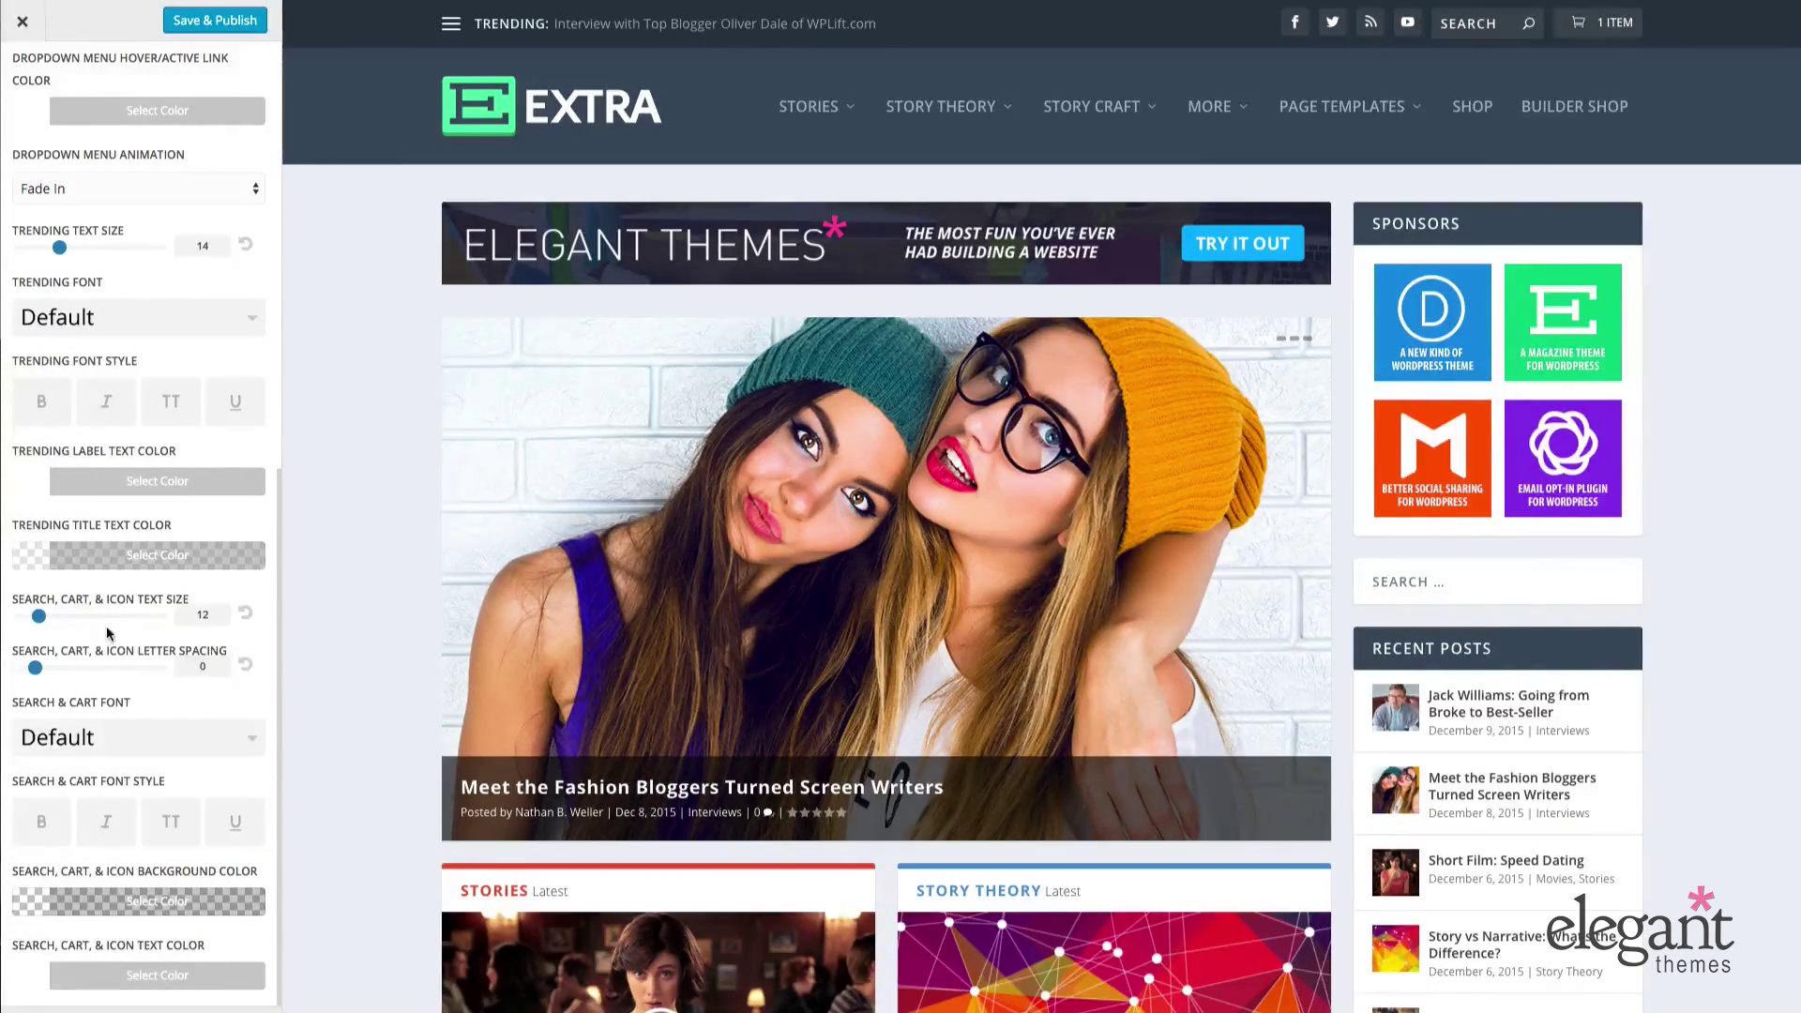
mouse_move(38, 616)
left_mouse_down()
mouse_move(66, 618)
mouse_move(42, 617)
left_mouse_up()
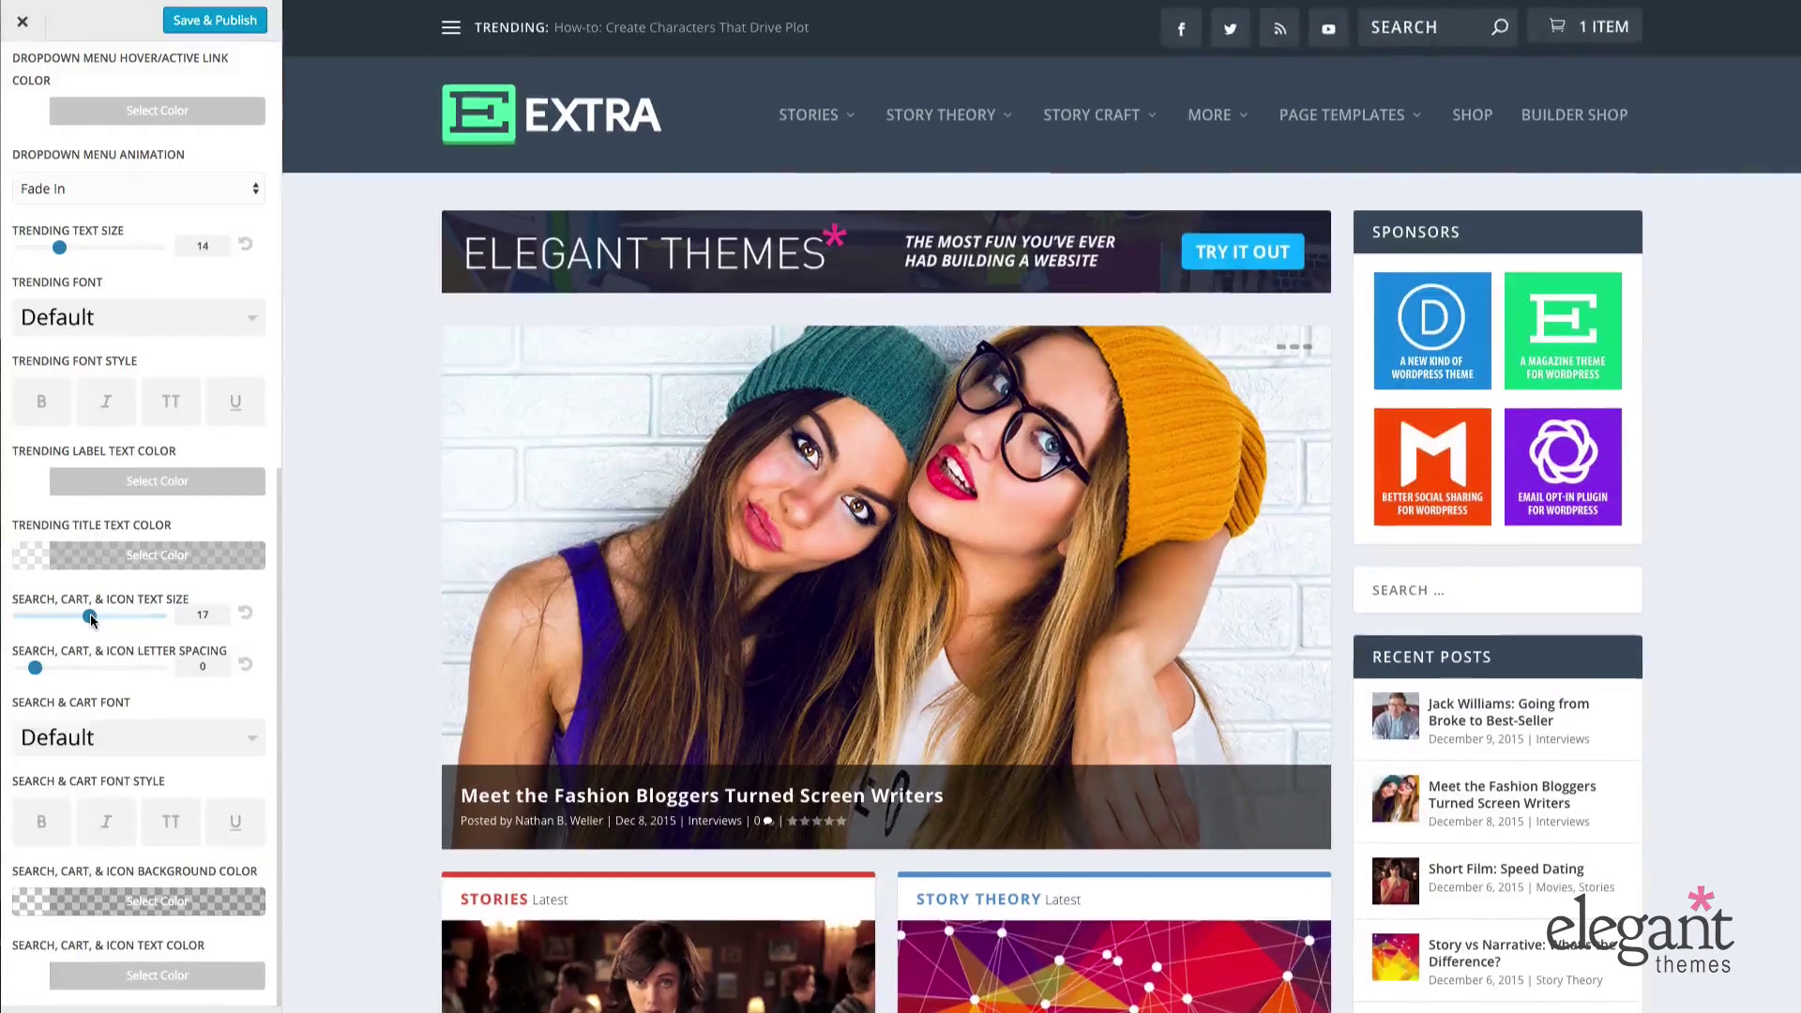
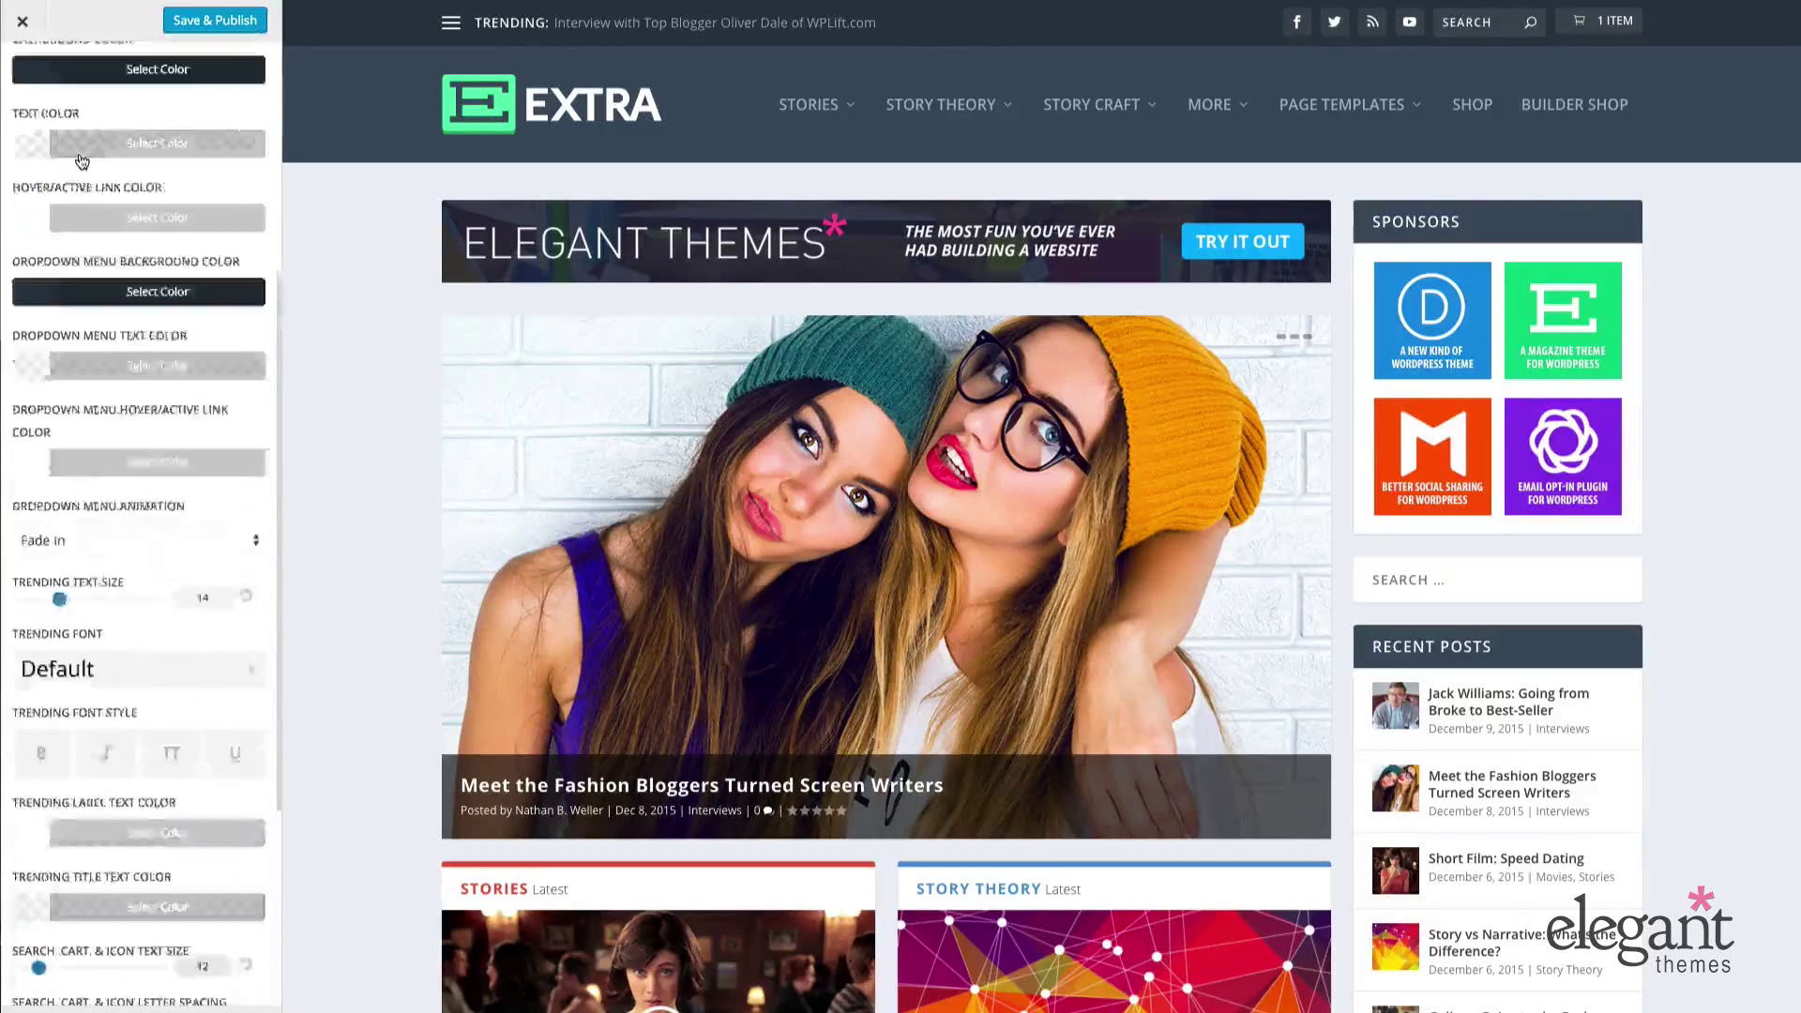
- Open the fixed navigation settings and examine how the fixed header behaves while the page preview scrolls
left_click(26, 73)
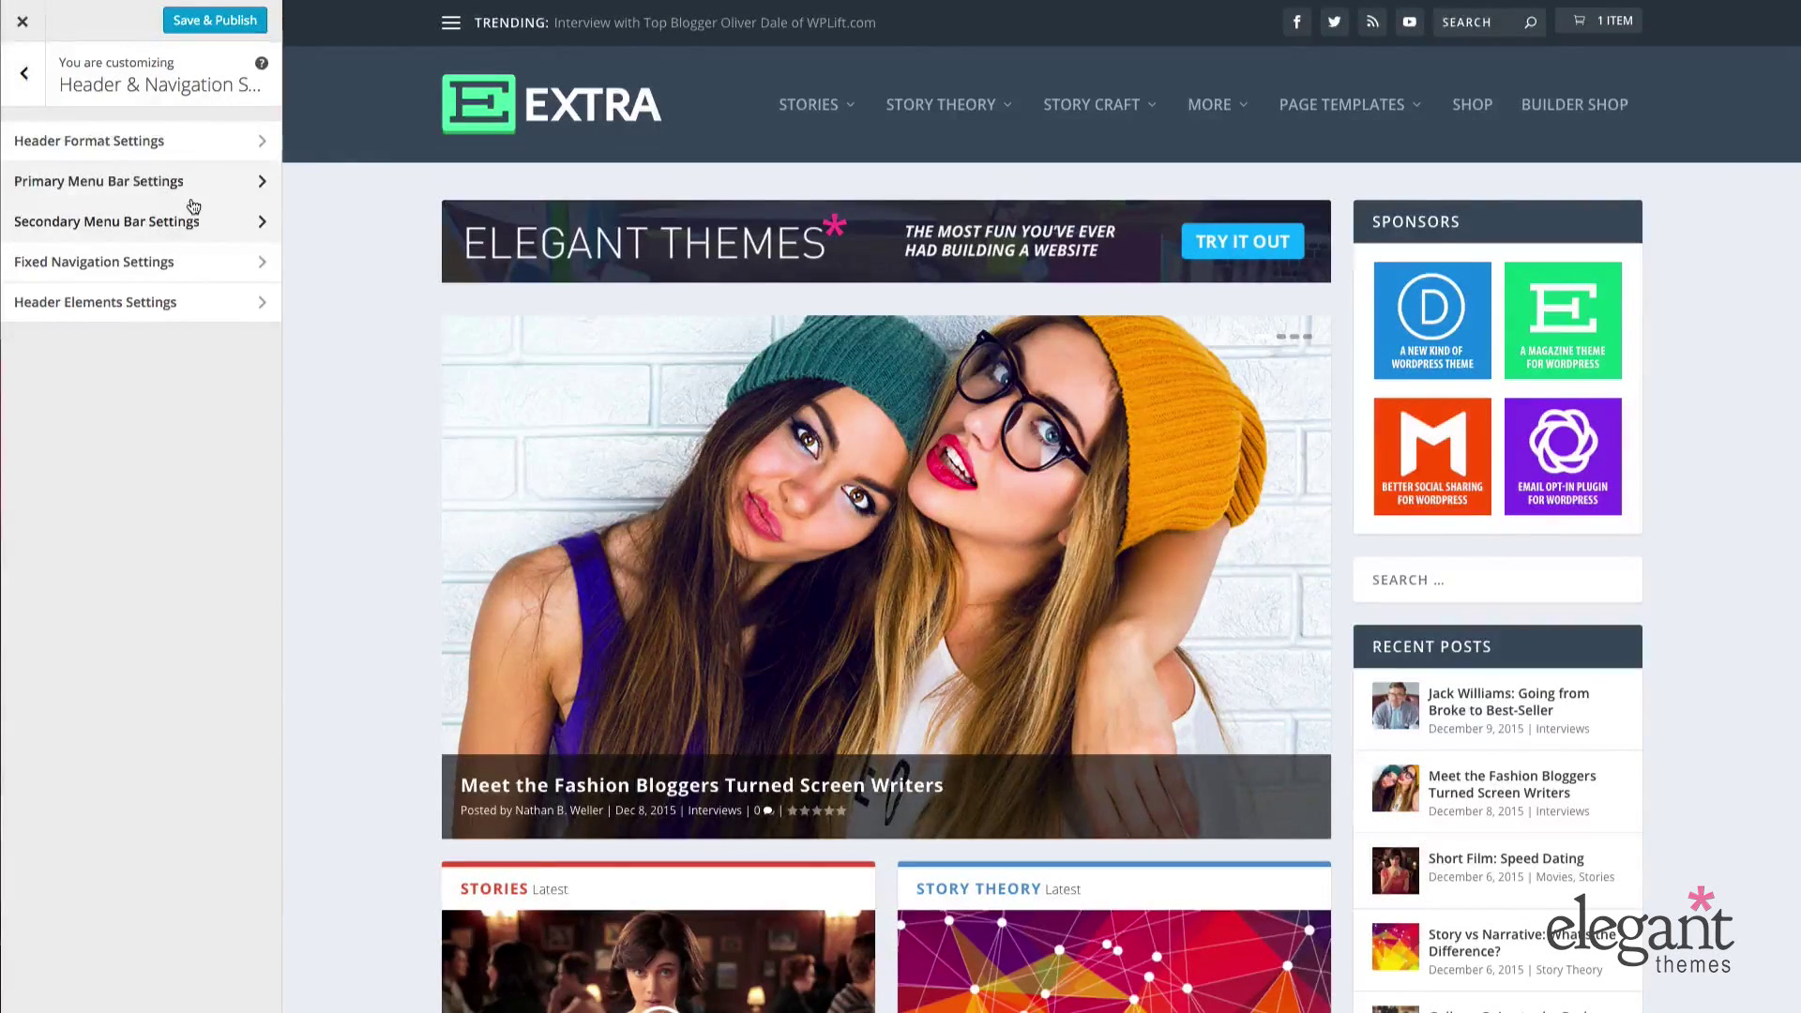
left_click(104, 265)
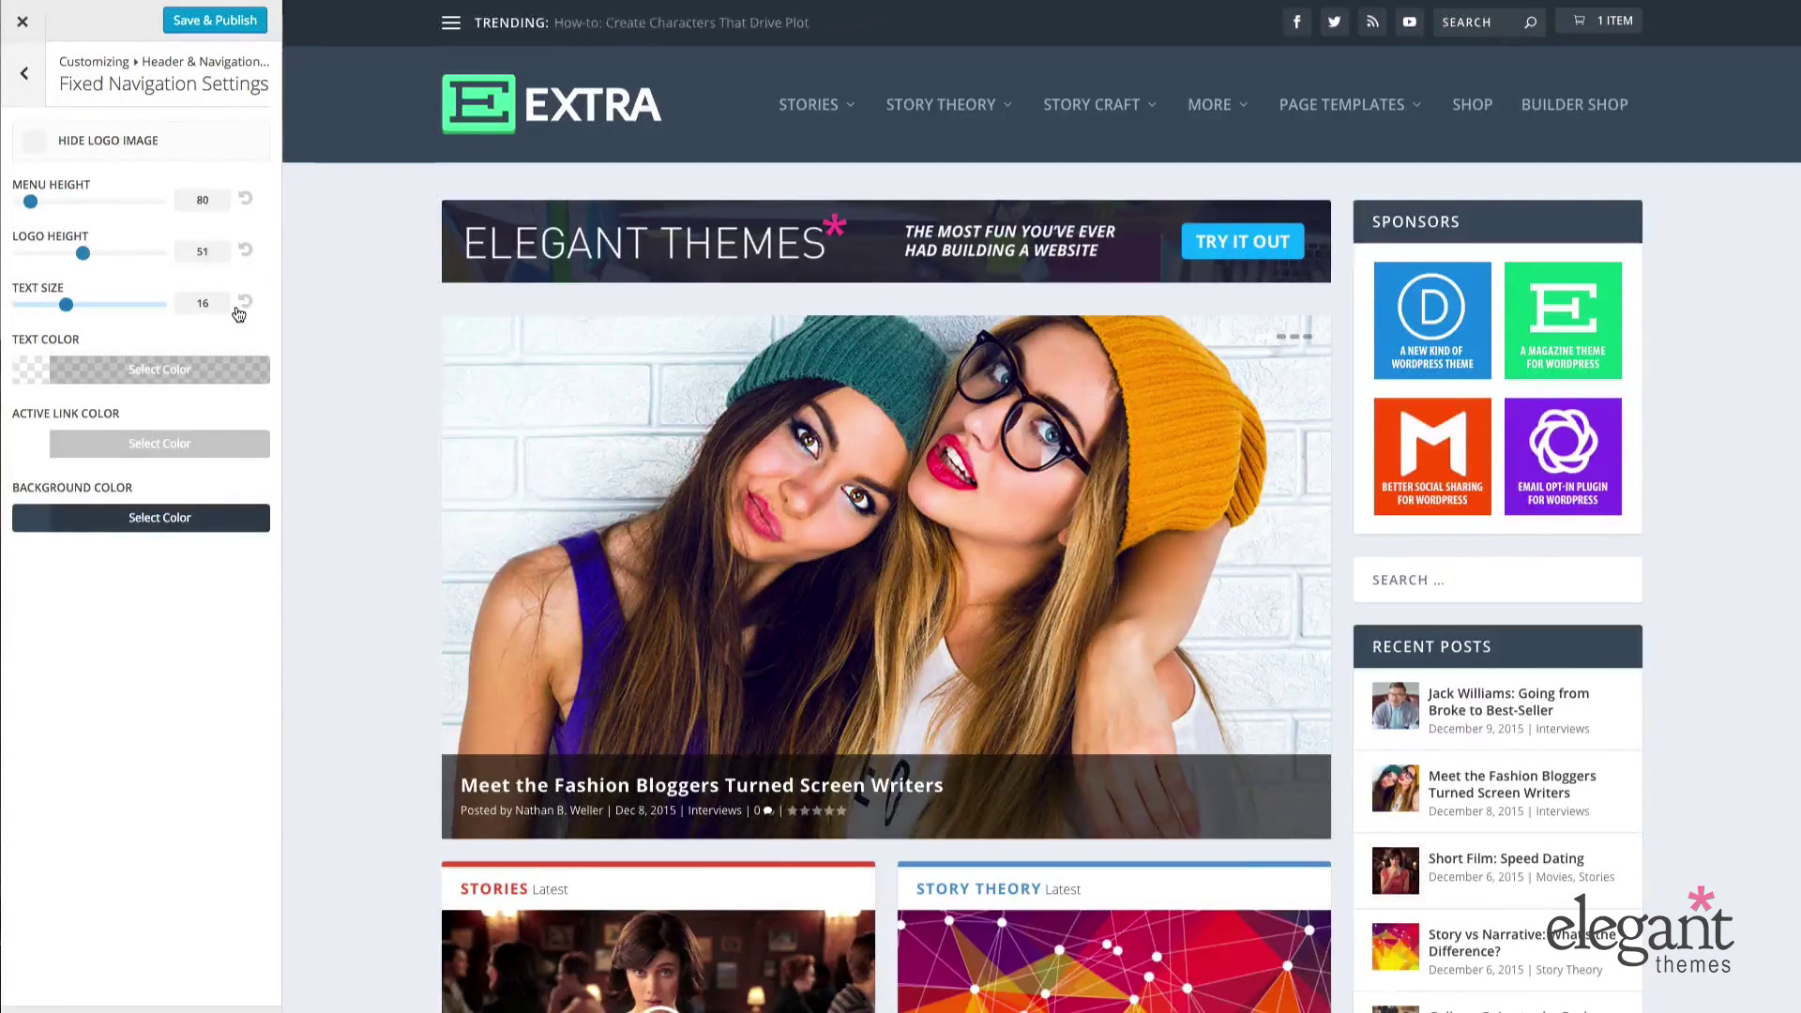
scroll(296, 284, "down", 1)
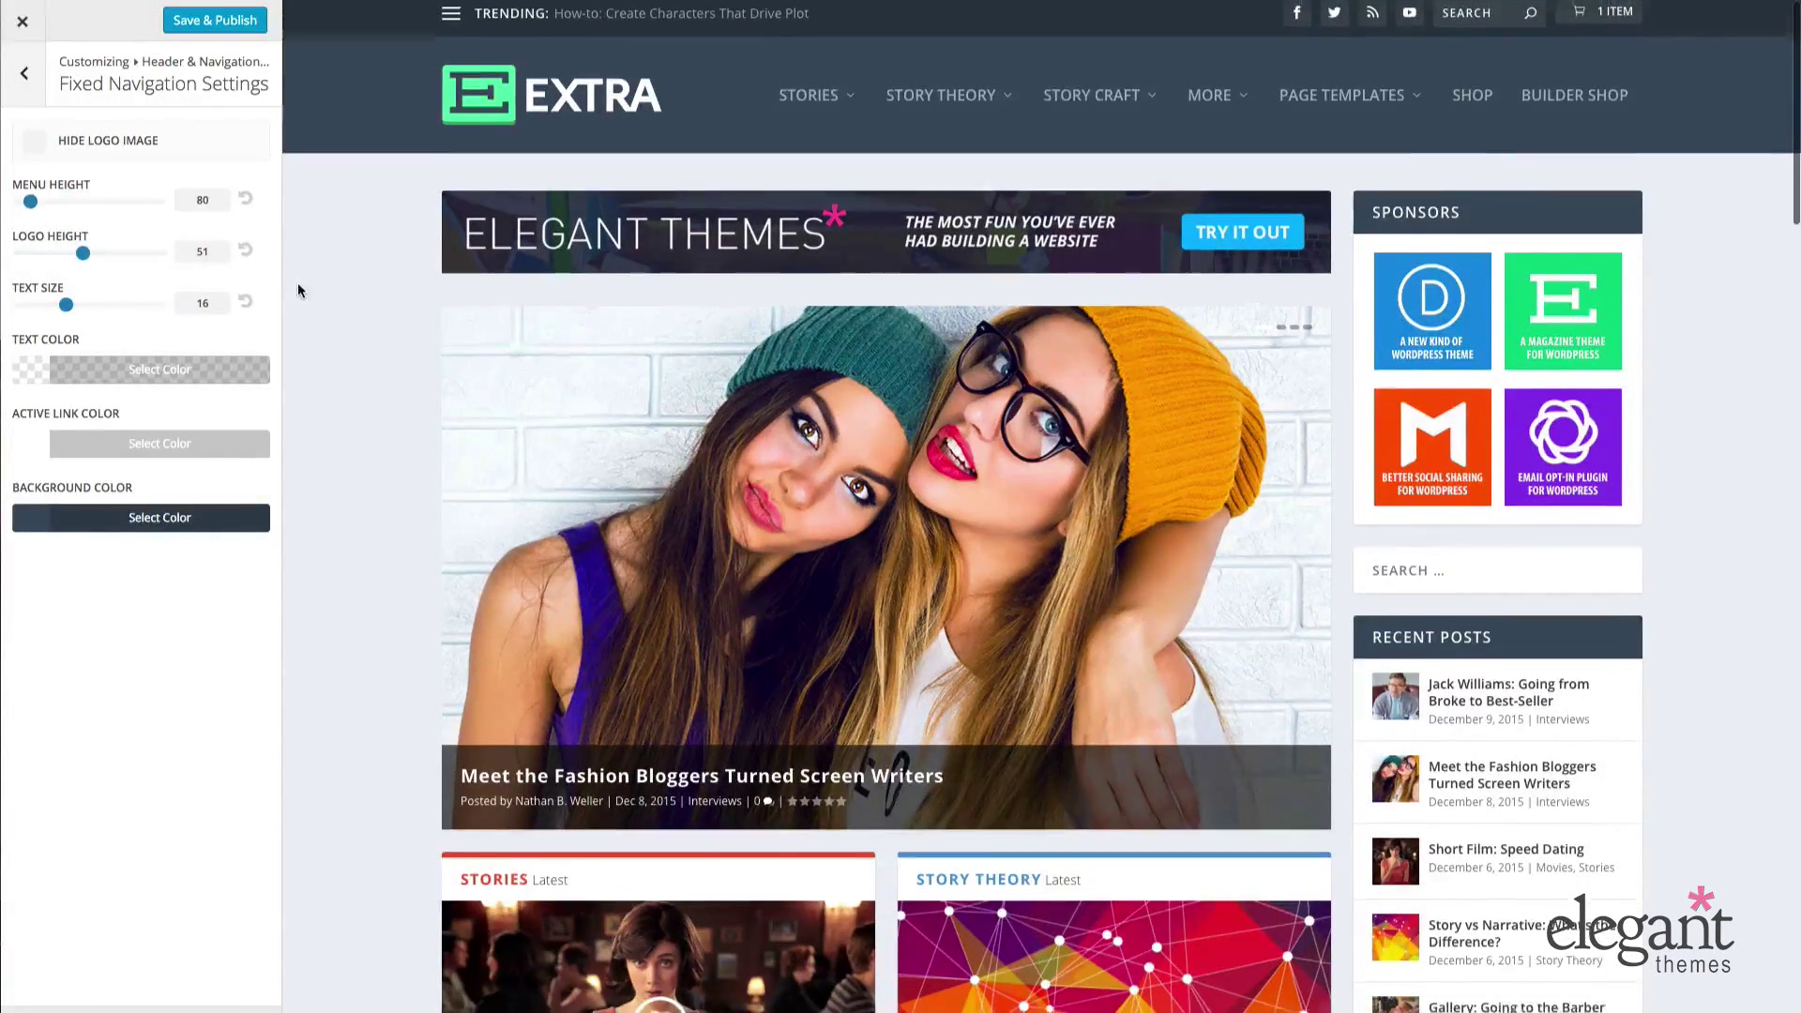
scroll(374, 320, "down", 4)
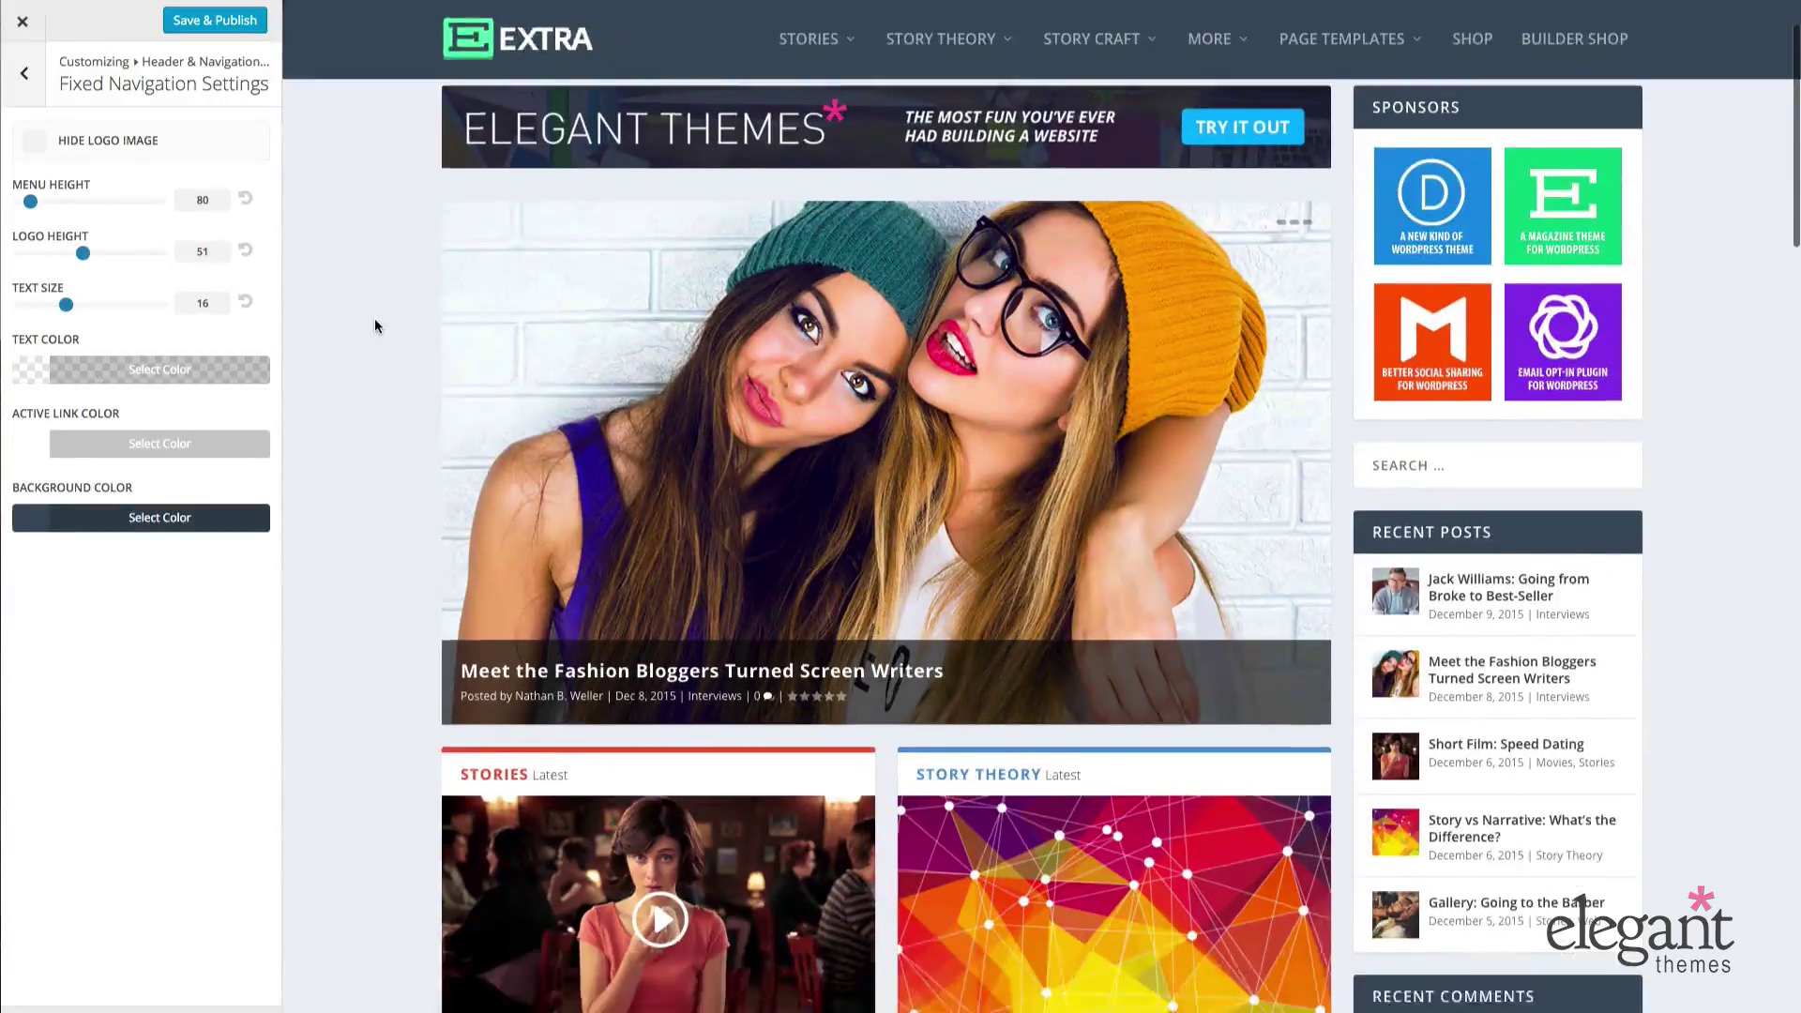
scroll(374, 327, "down", 1)
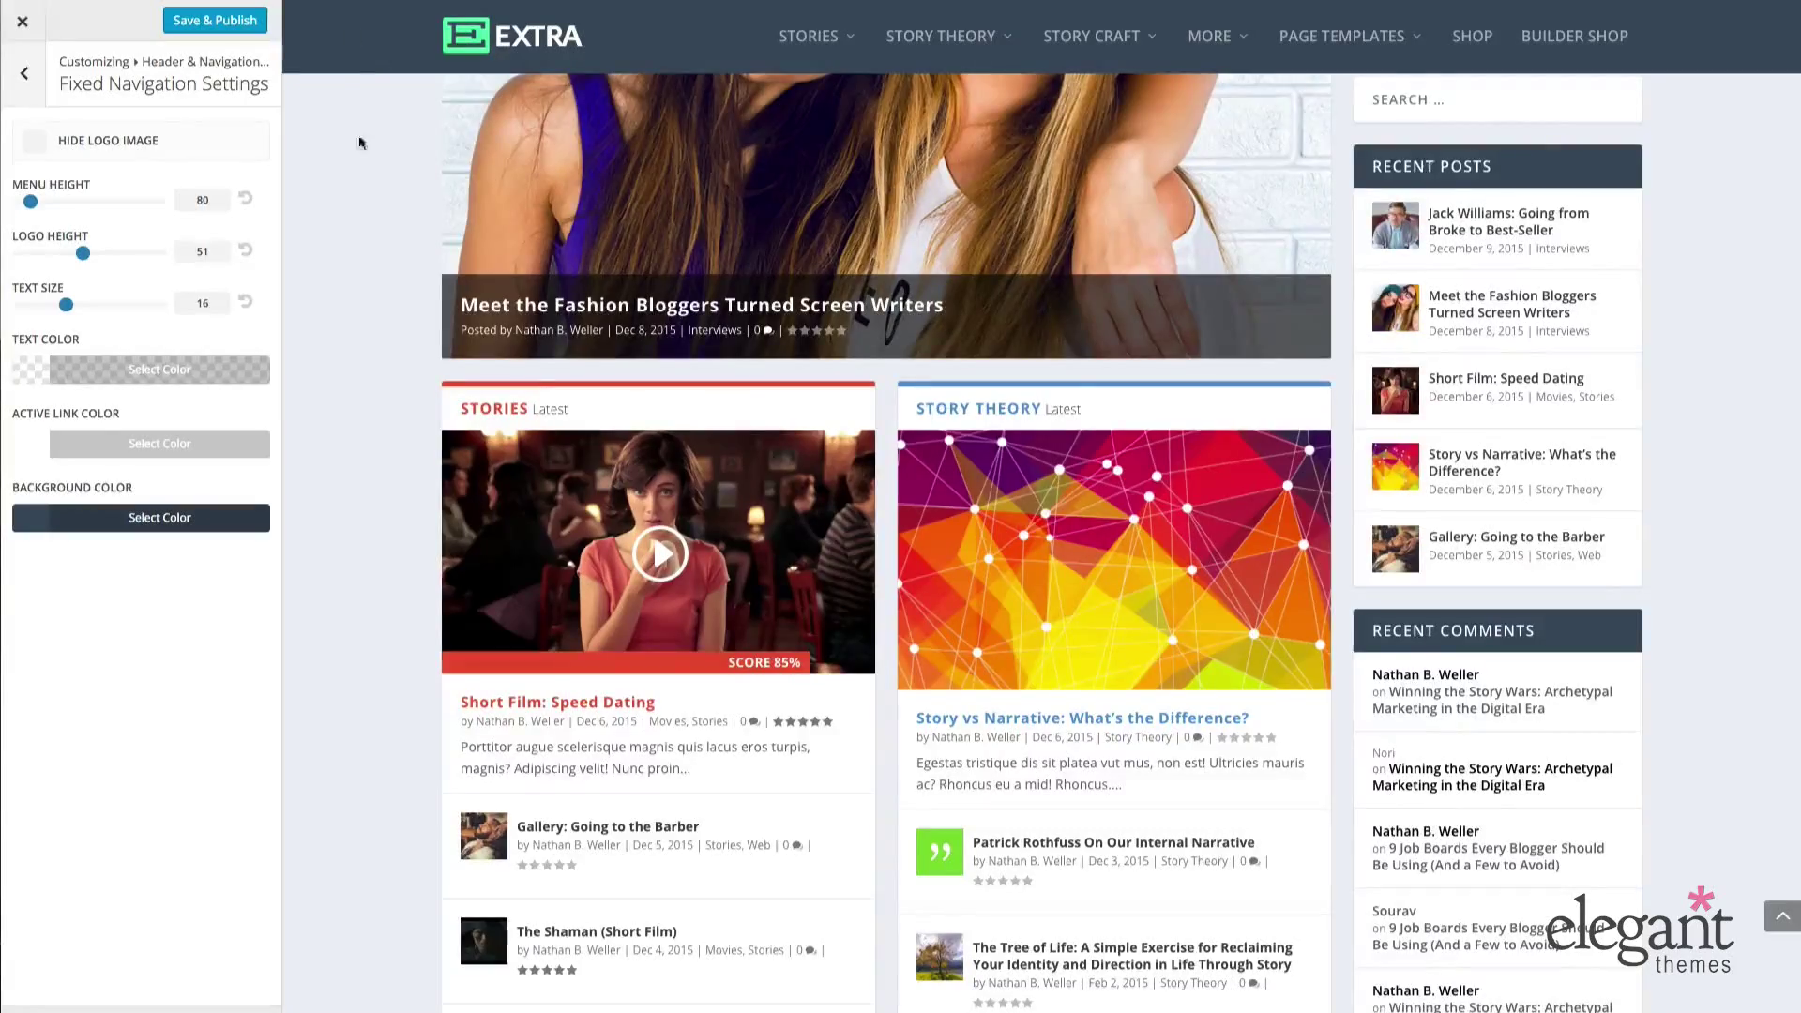
scroll(365, 178, "down", 2)
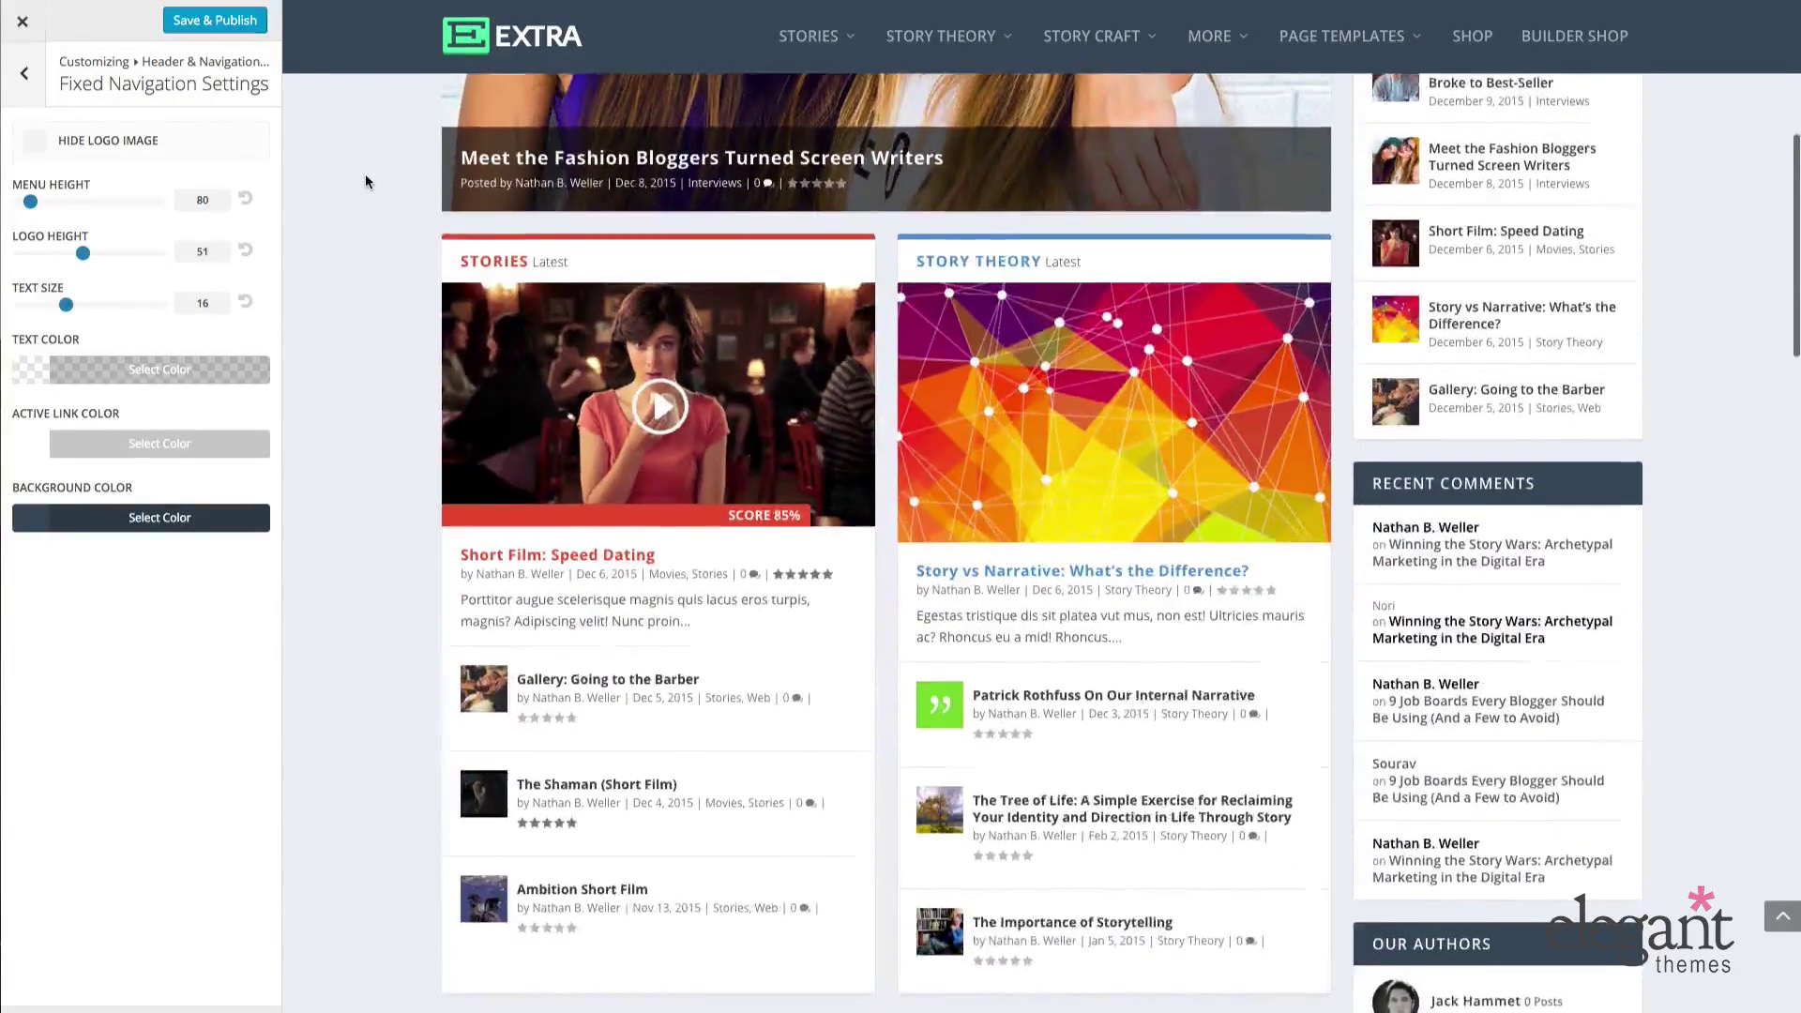
scroll(366, 181, "down", 1)
scroll(366, 181, "up", 3)
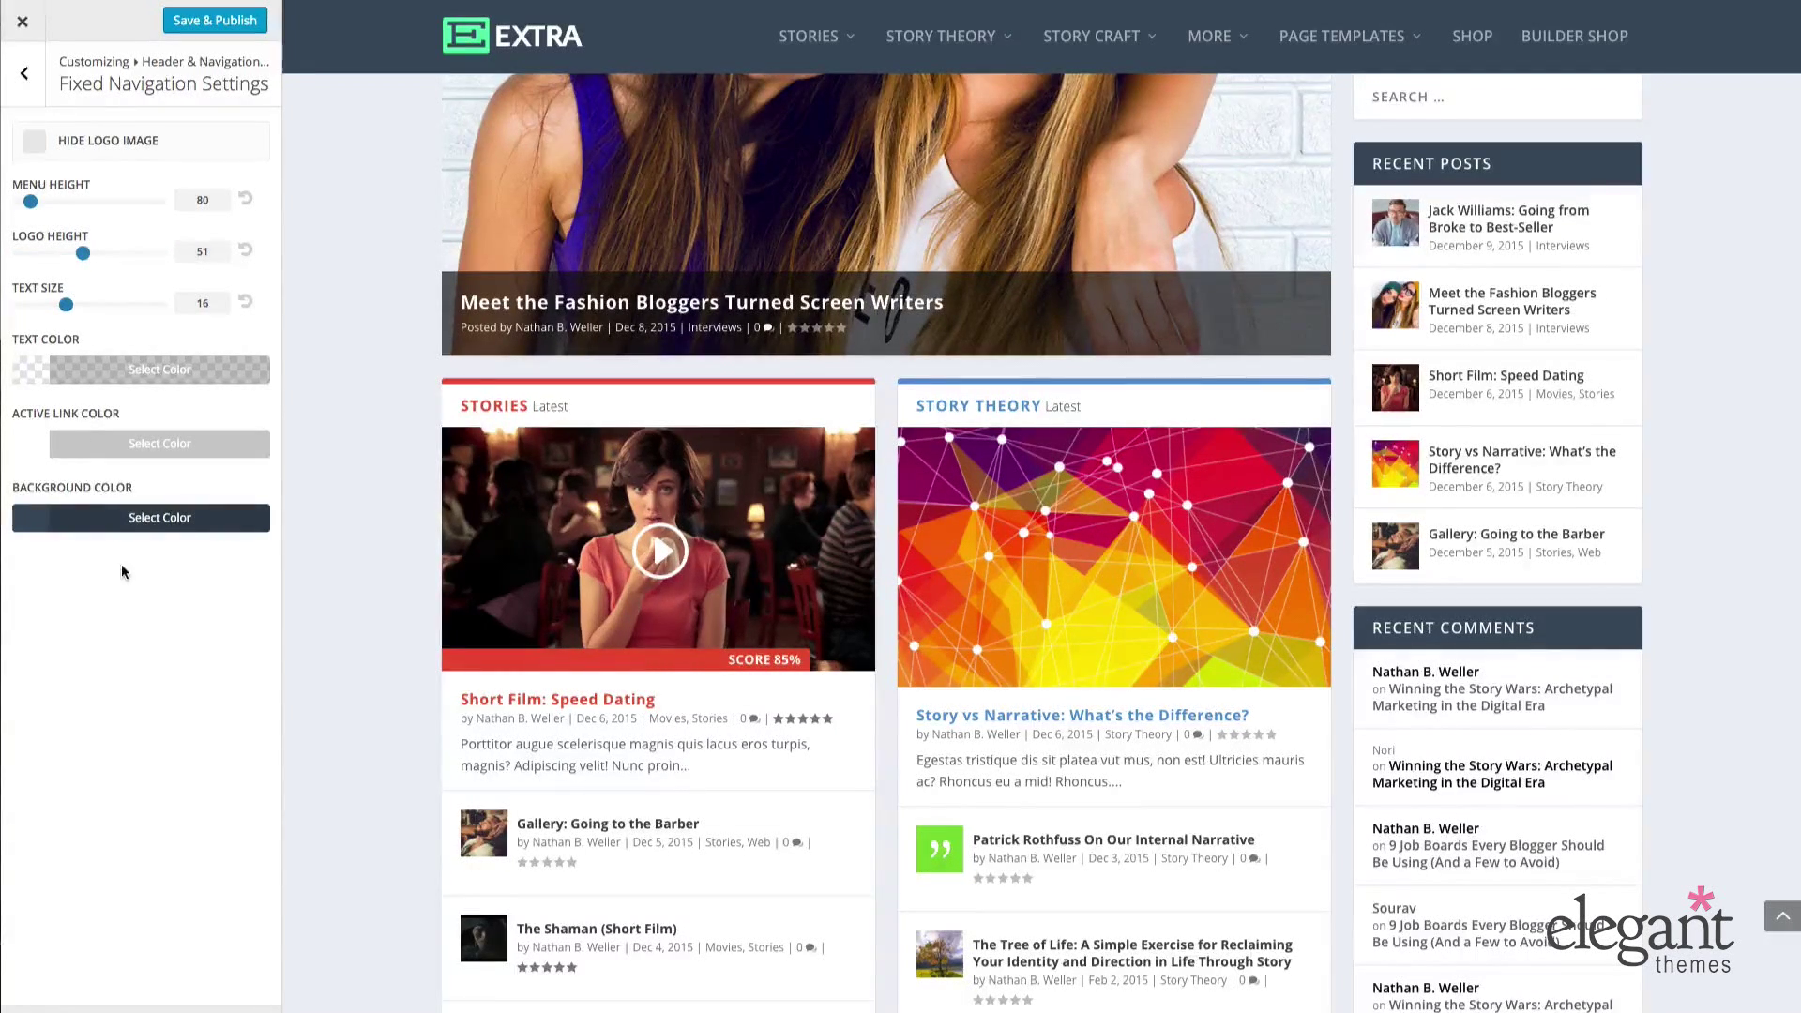
- Try the red #dd3333 as fixed navigation background, check it in the scrolled preview, restore the default color and leave the settings
left_click(31, 532)
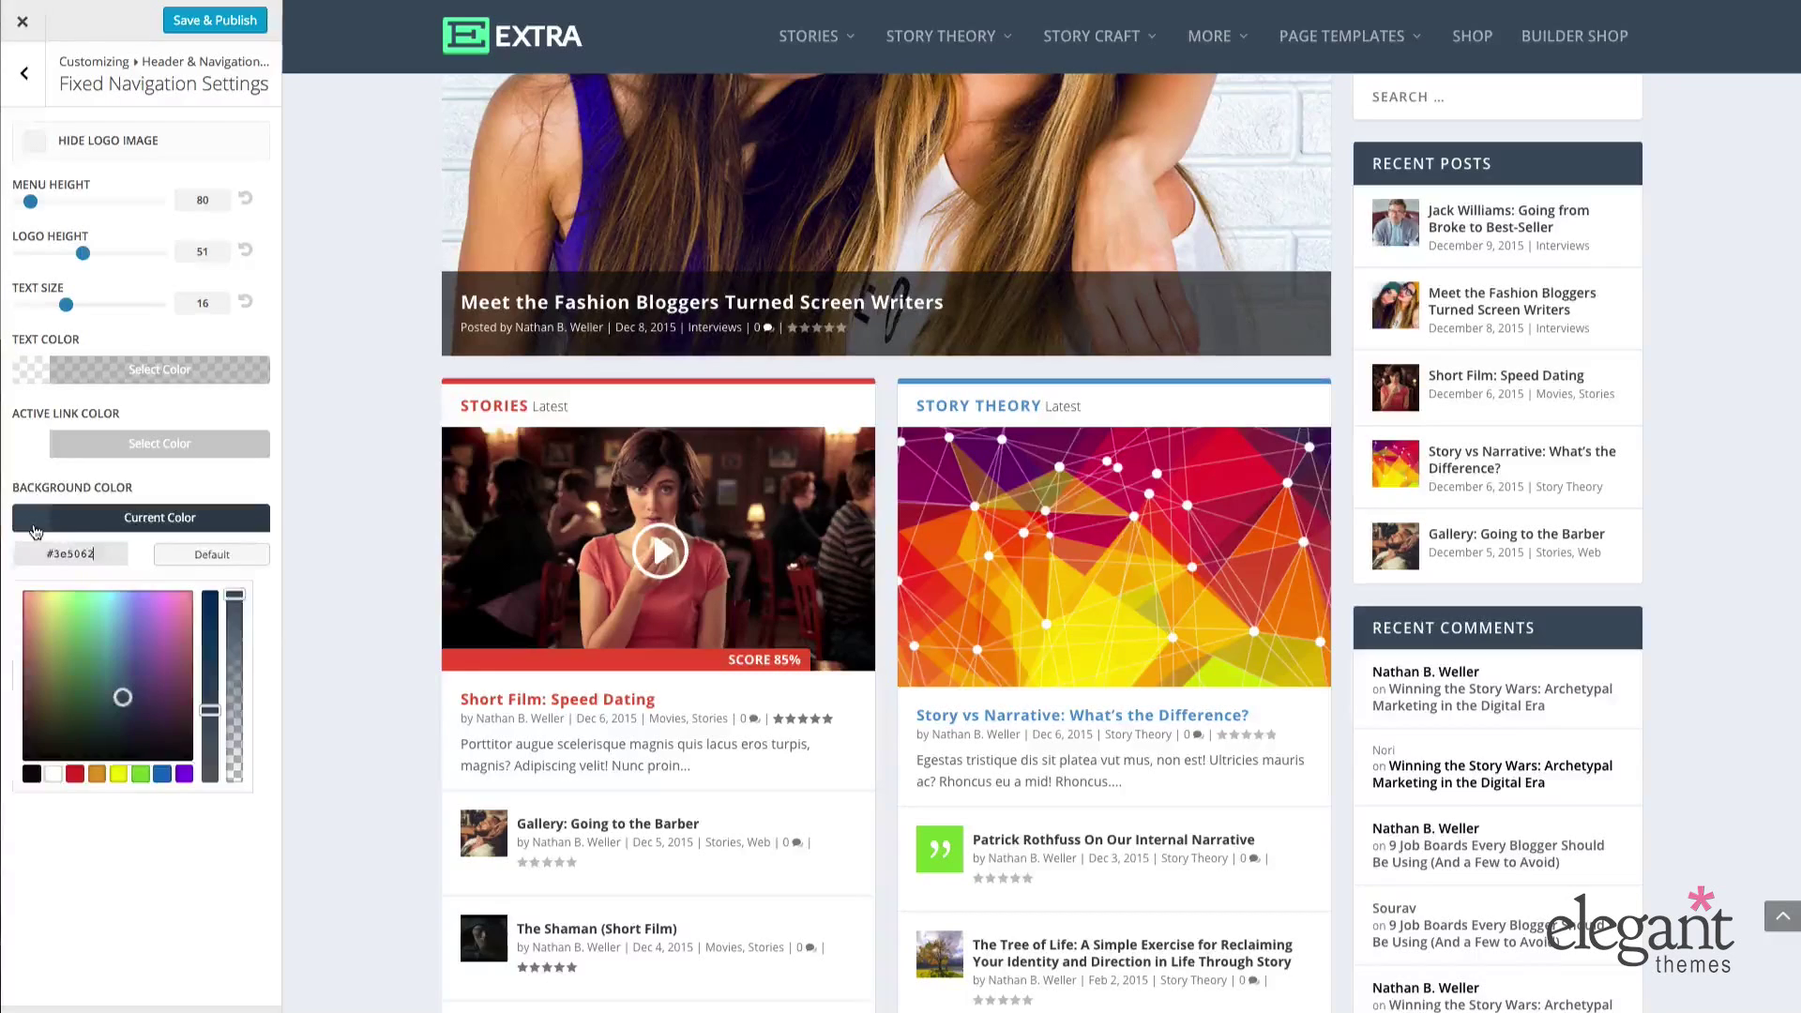
left_click(75, 775)
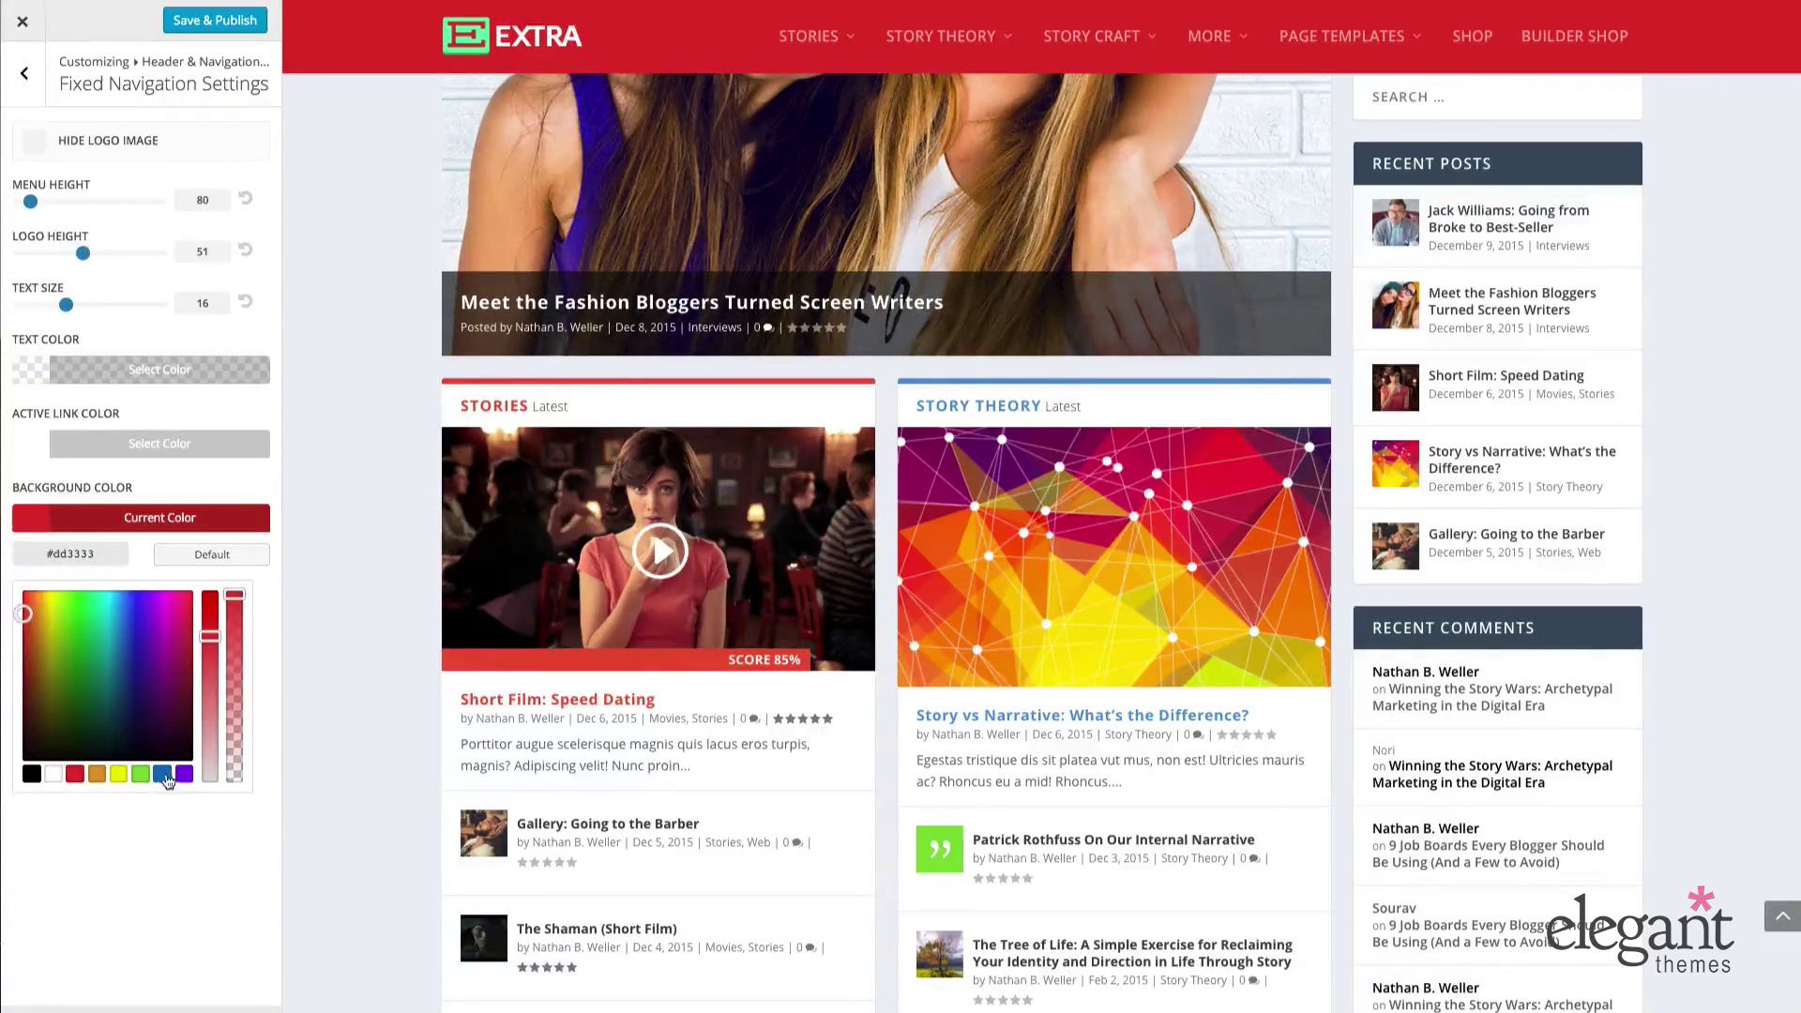
scroll(412, 729, "up", 5)
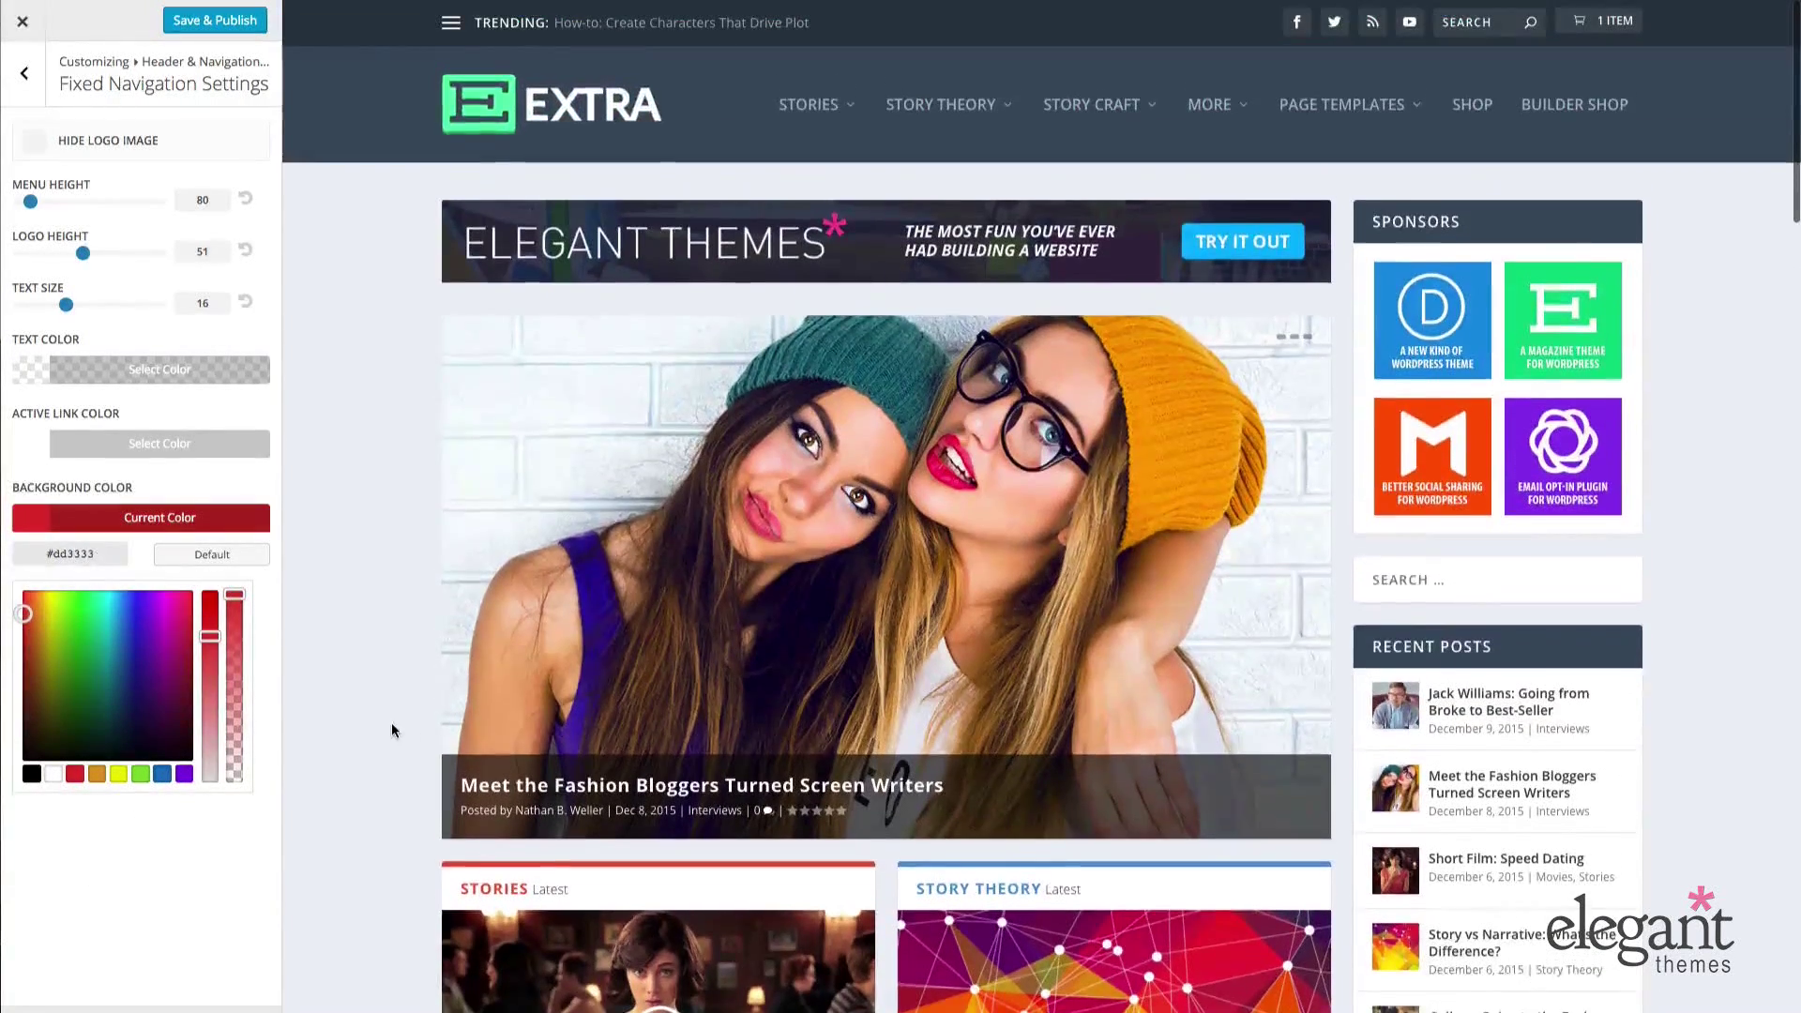
scroll(394, 725, "down", 4)
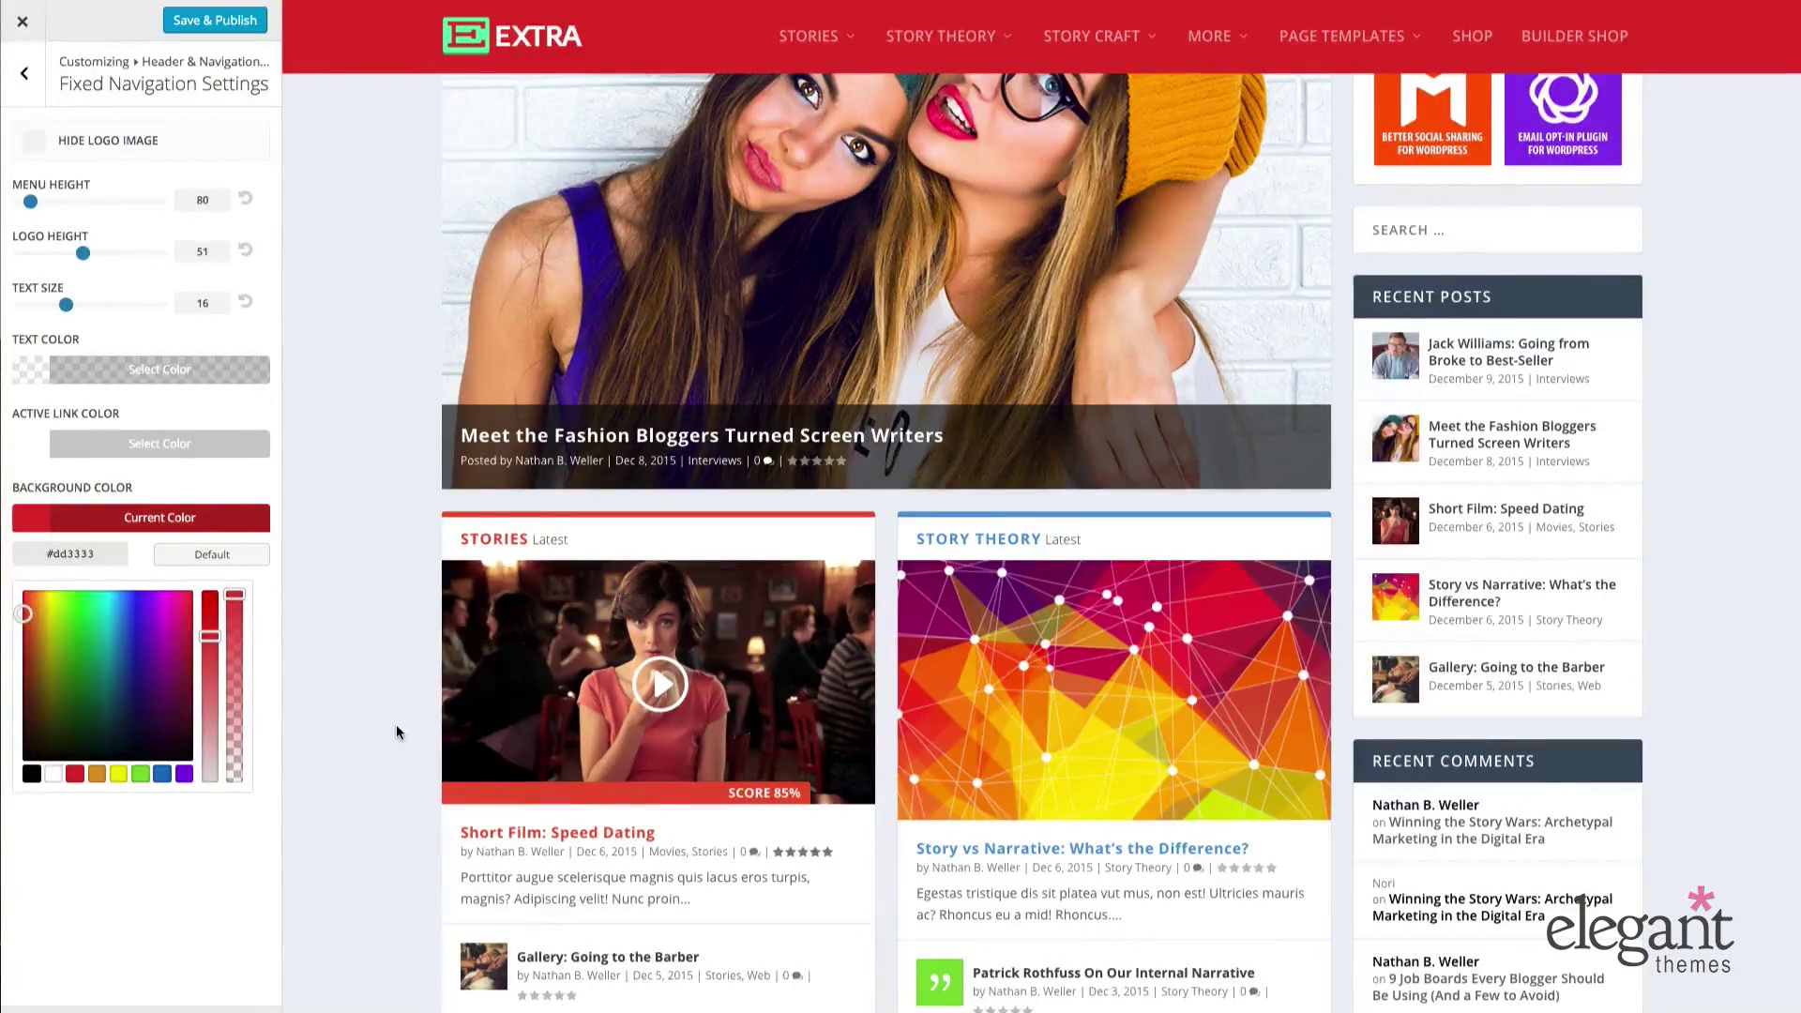
scroll(396, 724, "down", 2)
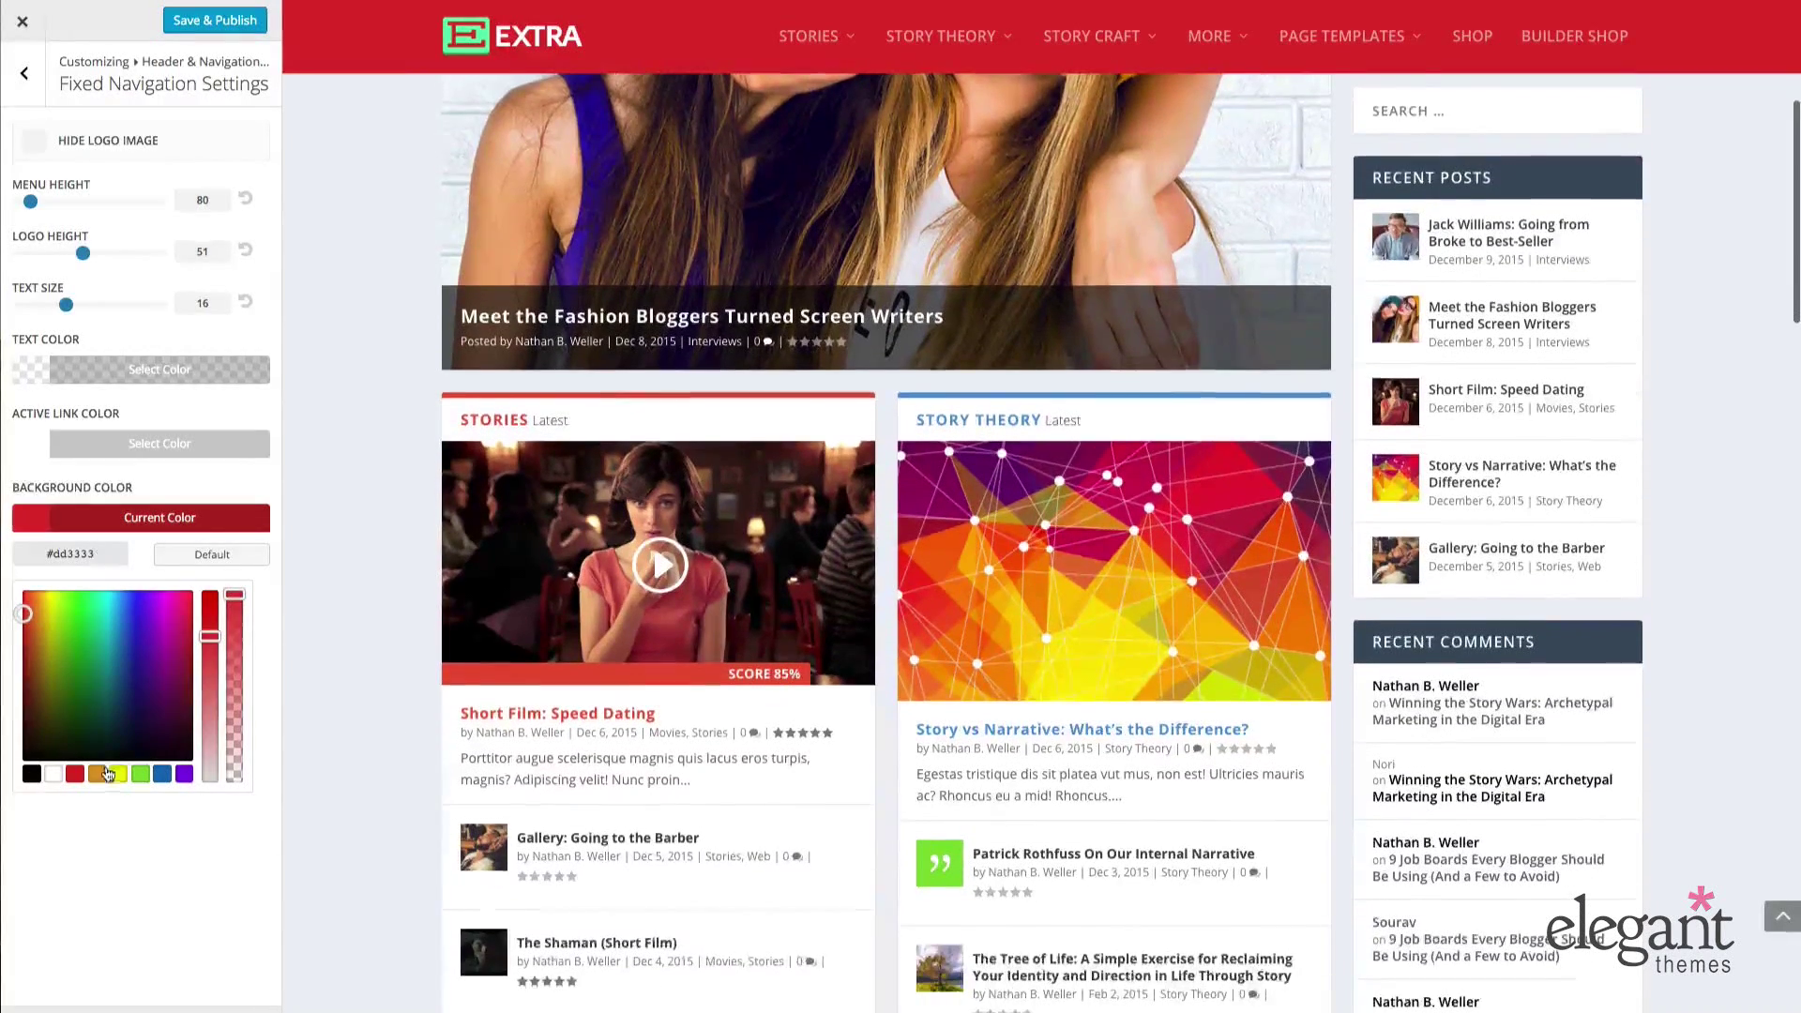
left_click(212, 555)
left_click(25, 73)
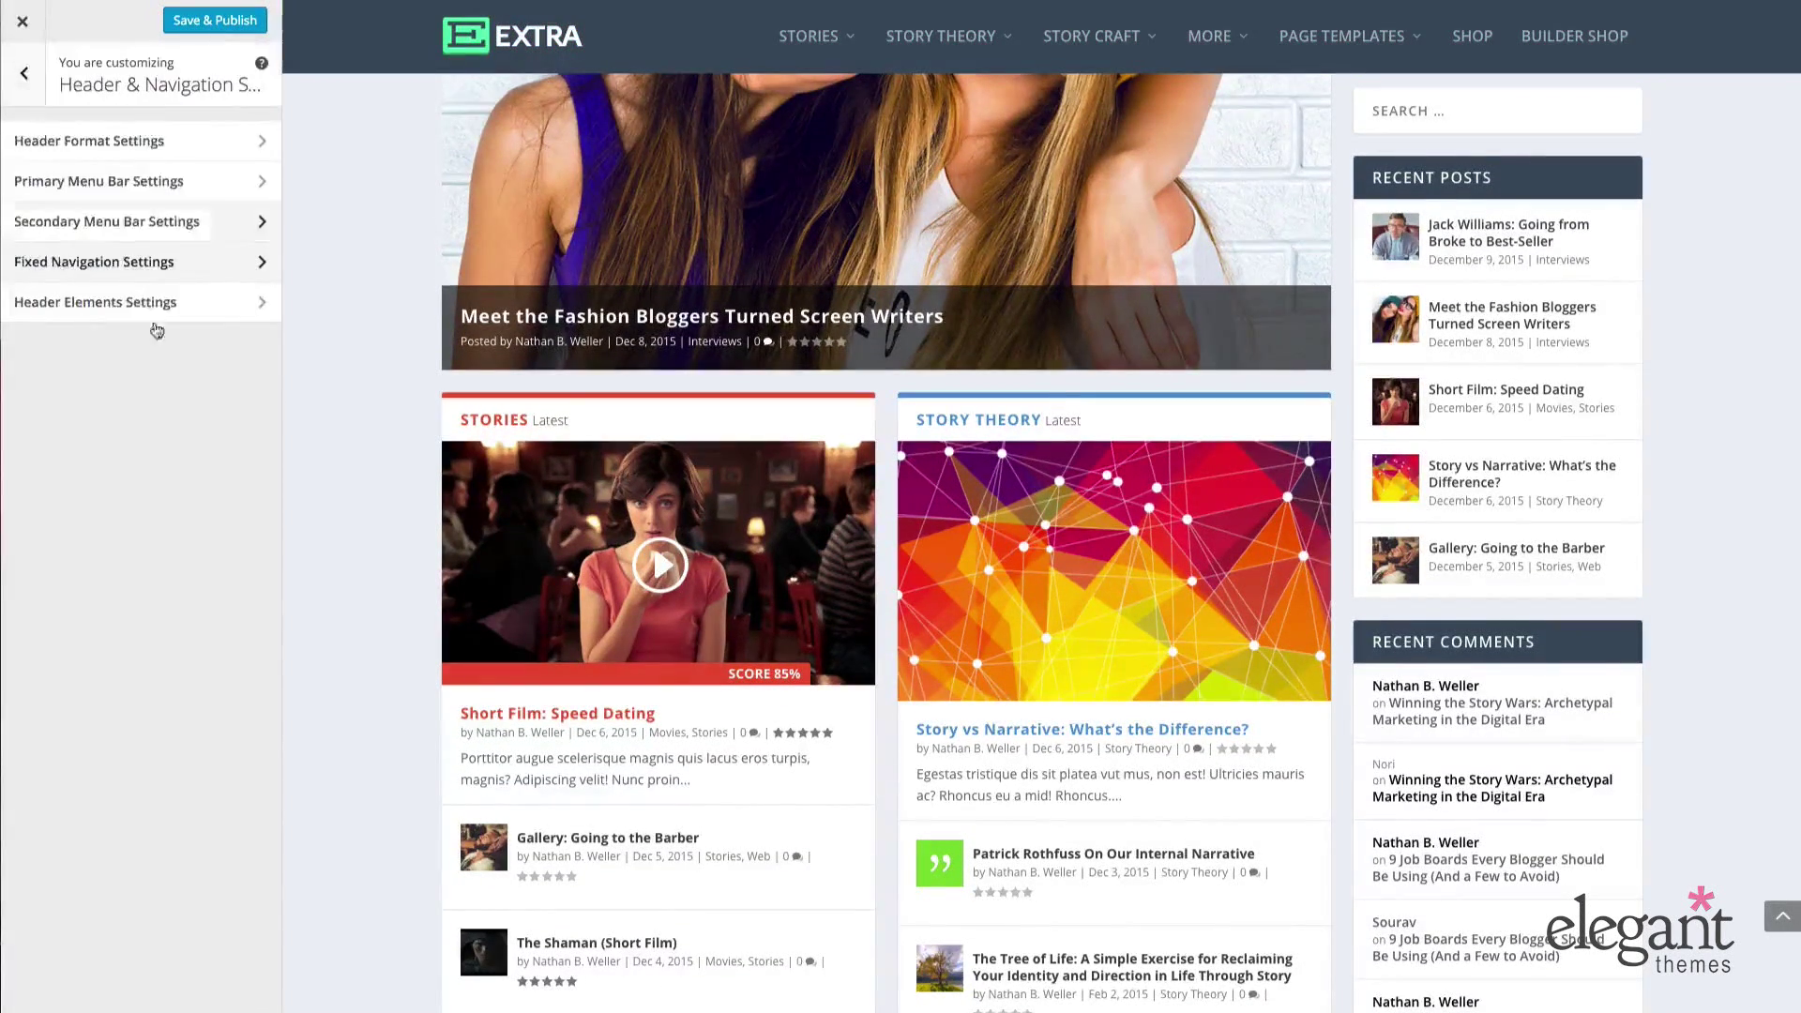
- Try hiding the WooCommerce cart, trending bar, search bar and social icons in the header elements settings, show all four again and leave the header settings
left_click(148, 310)
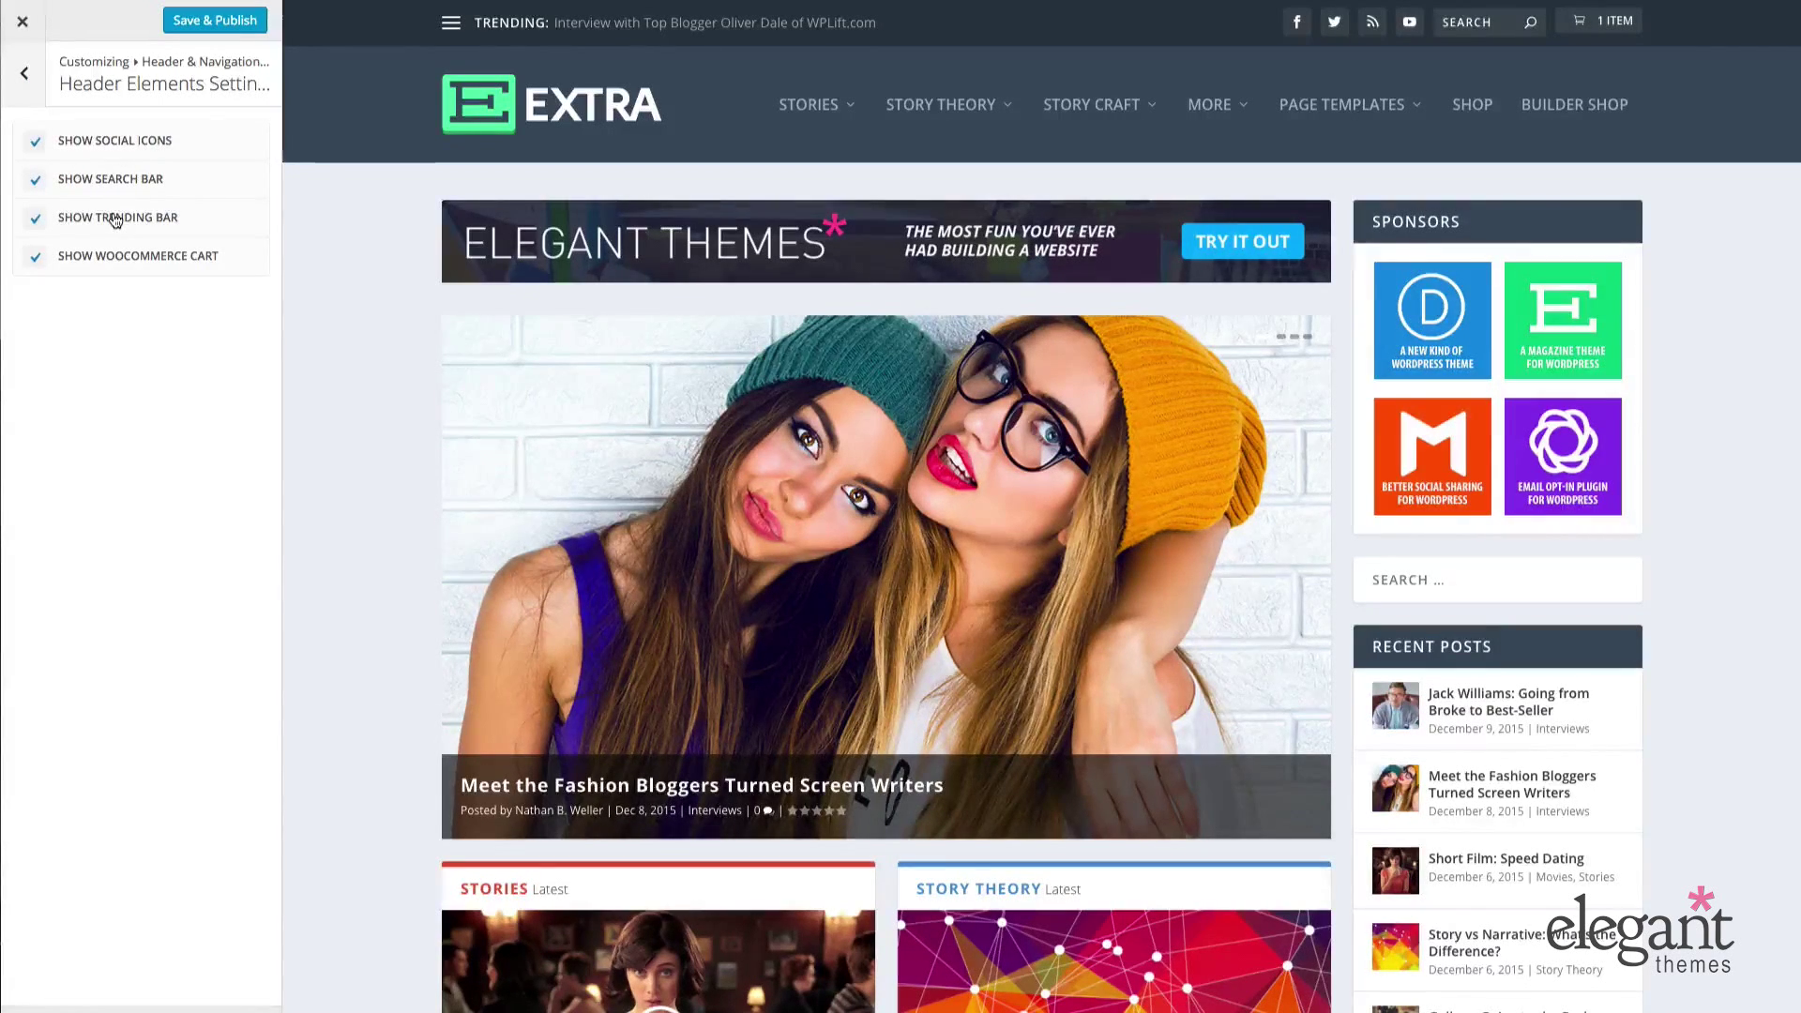
left_click(36, 257)
left_click(36, 220)
left_click(36, 180)
left_click(35, 142)
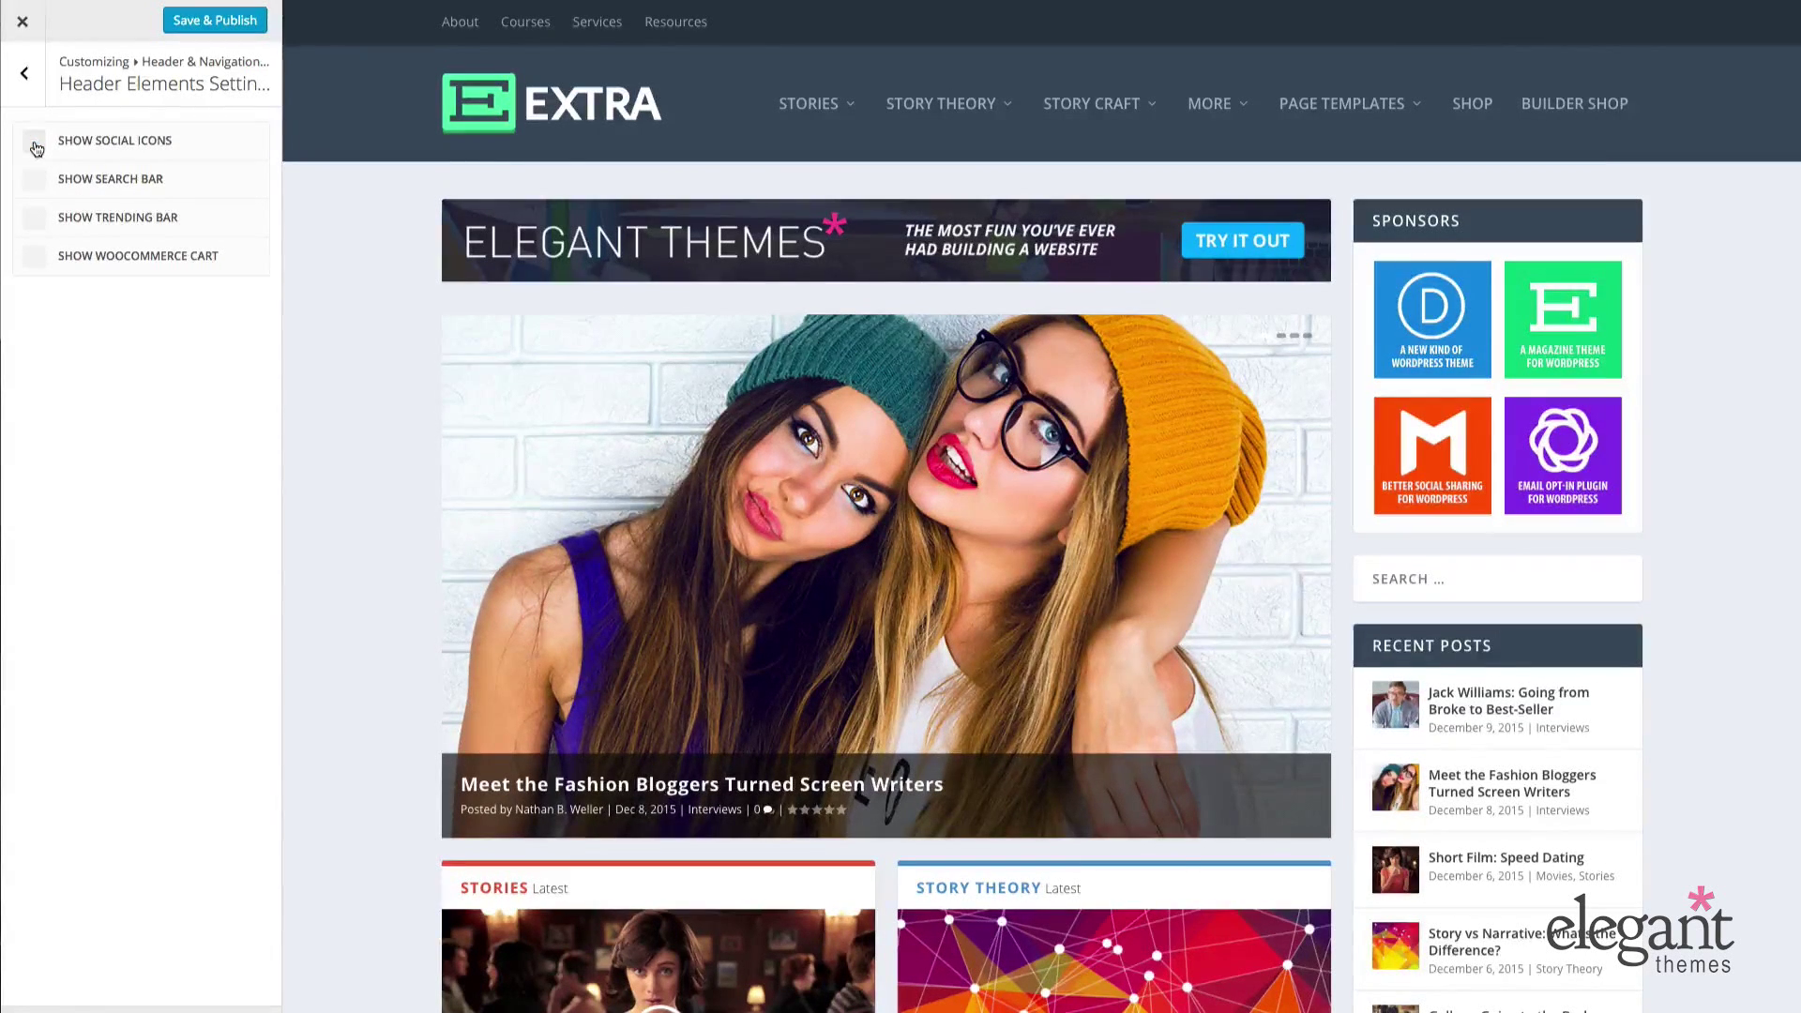
left_click(34, 256)
left_click(35, 219)
left_click(35, 180)
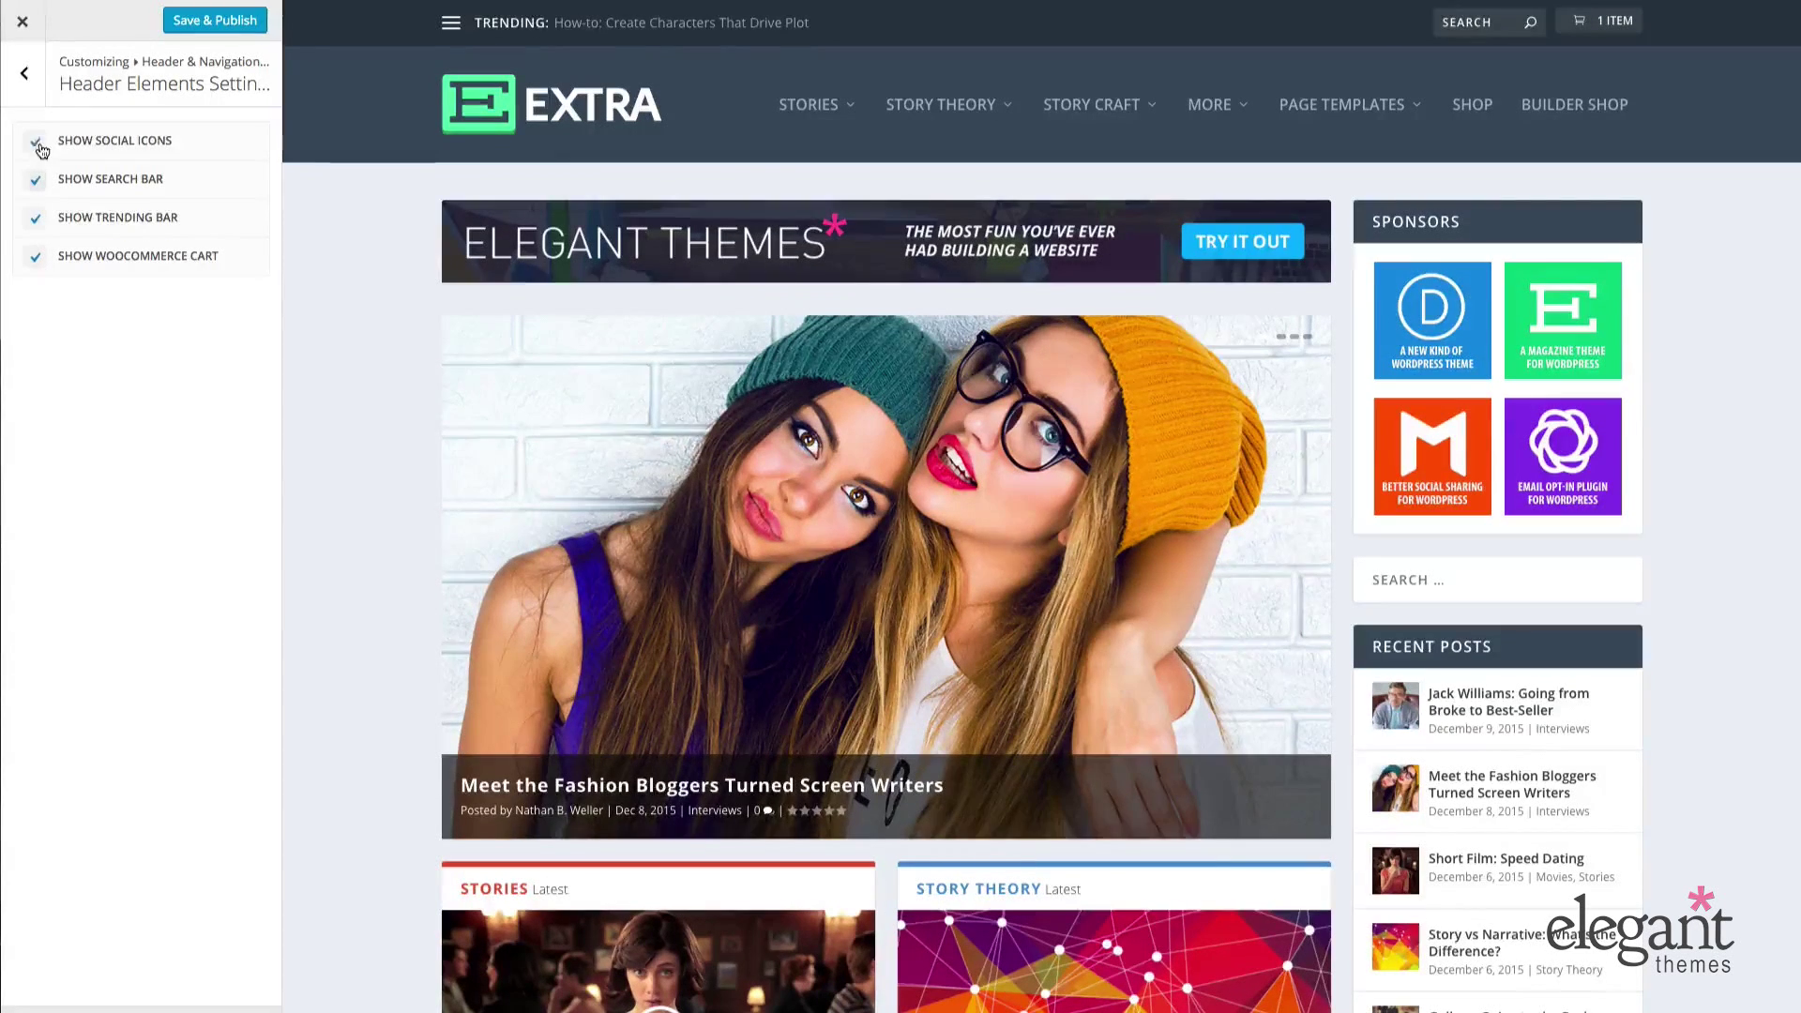
left_click(35, 142)
left_click(28, 79)
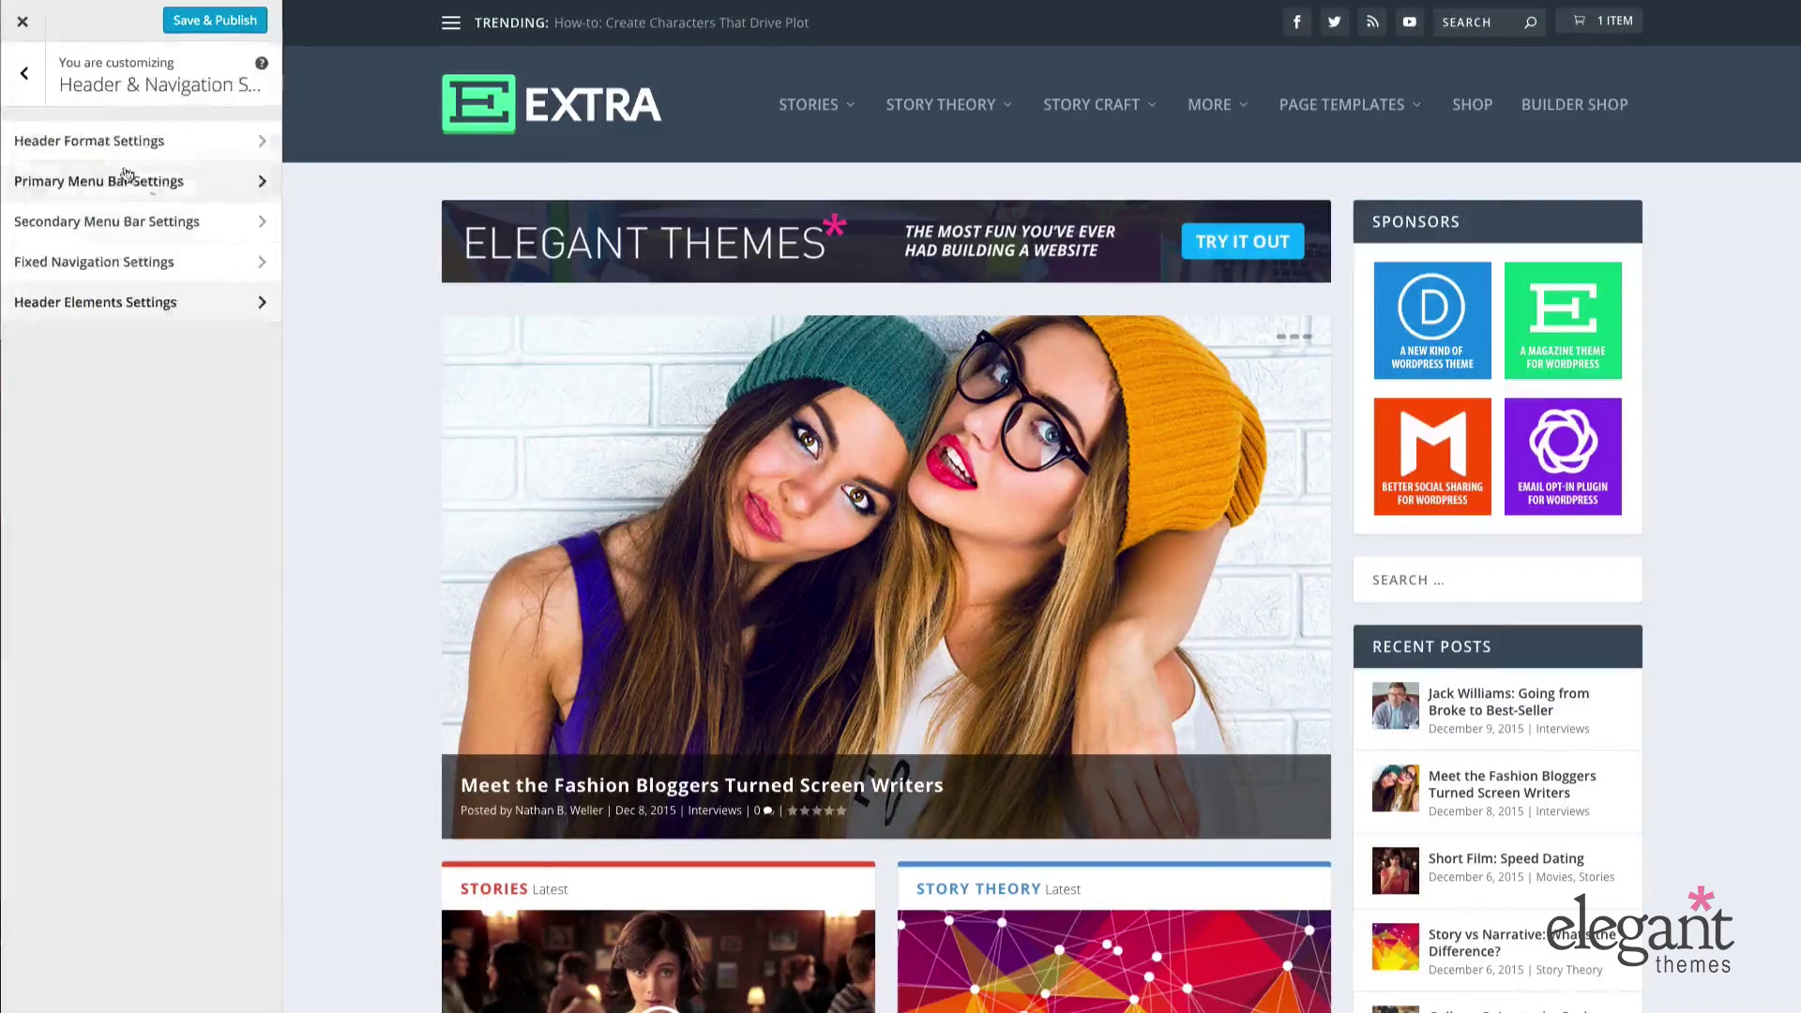
left_click(24, 75)
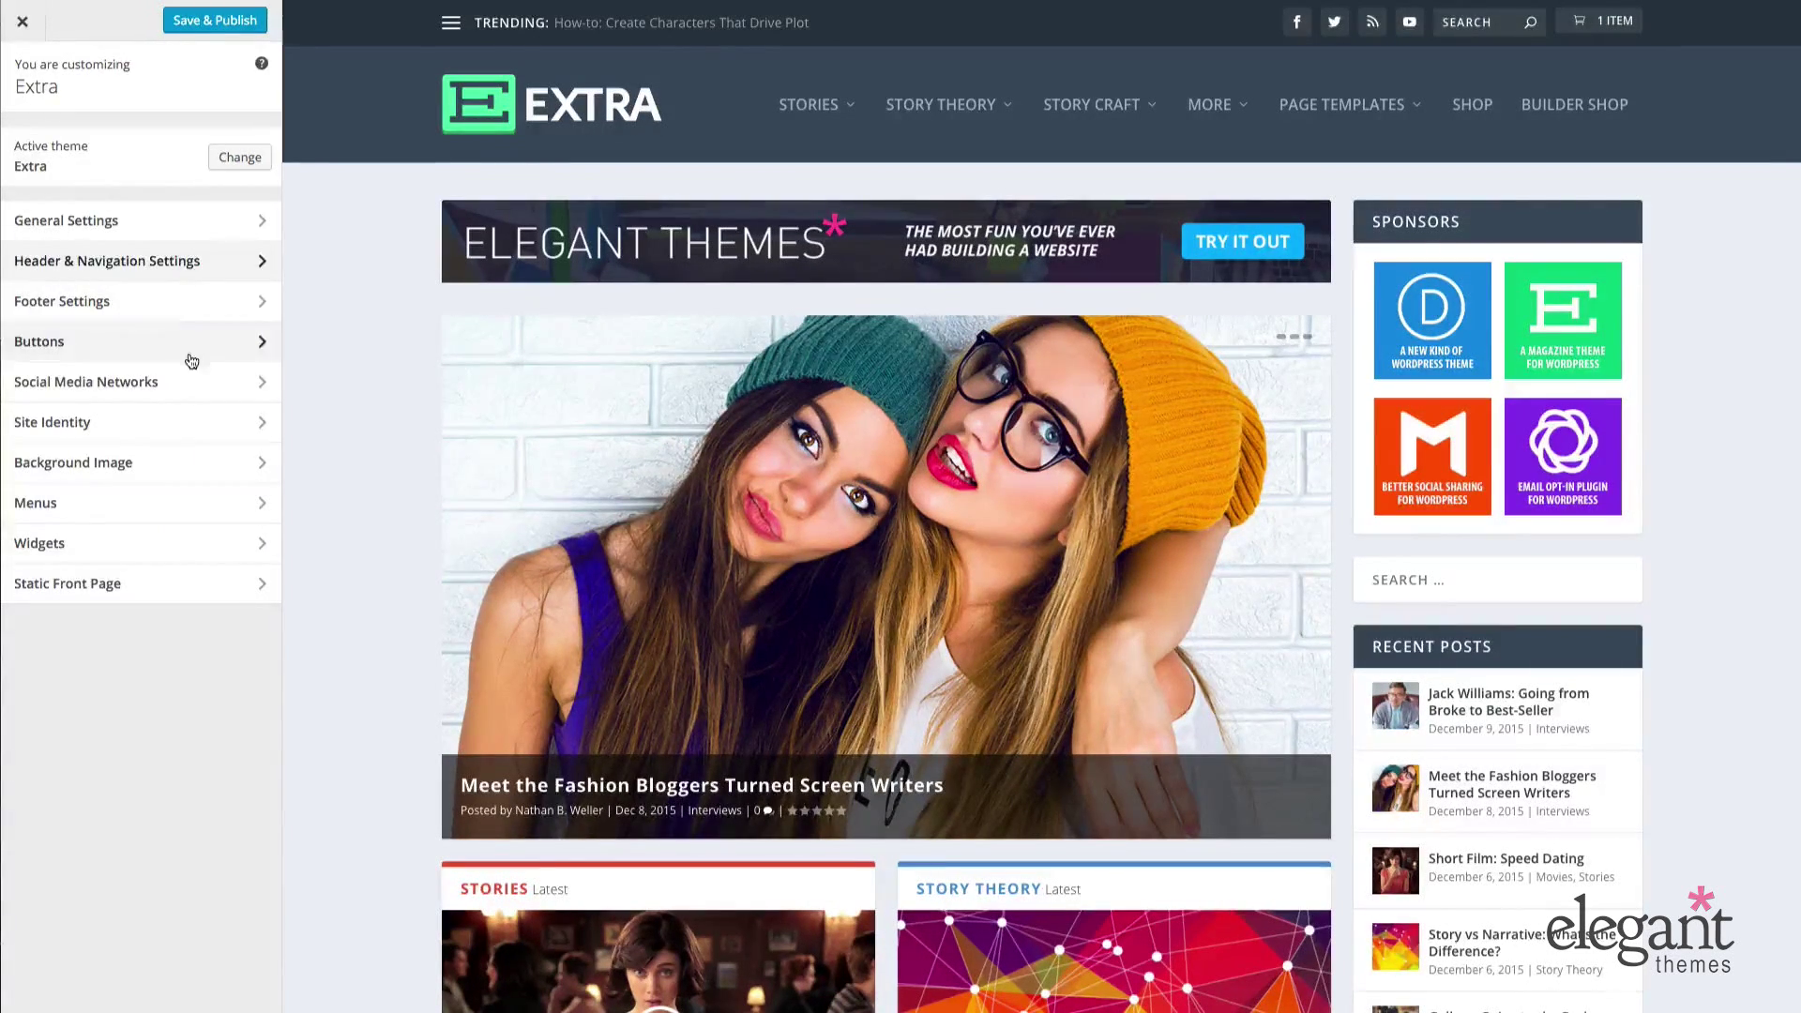
- Open the footer layout settings and try the four-column, two-column, single-column and narrow-plus-wide column layouts in the footer preview
scroll(326, 342, "down", 15)
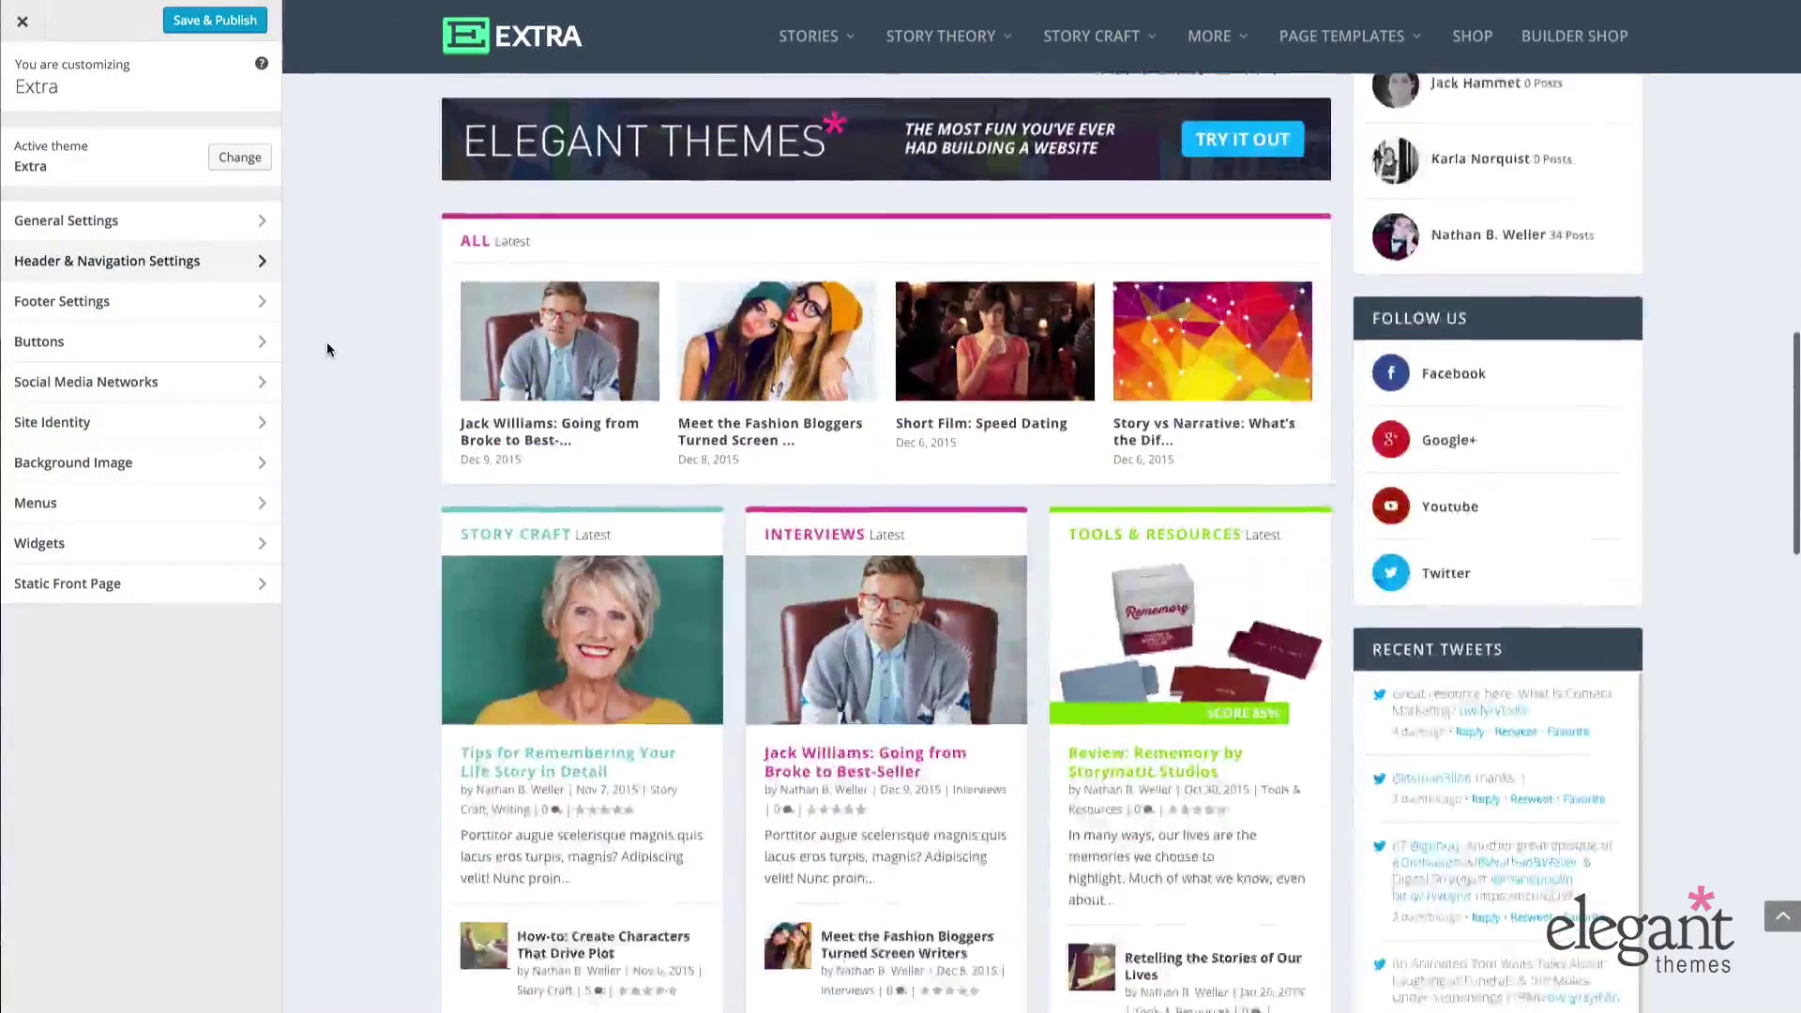
scroll(327, 342, "down", 10)
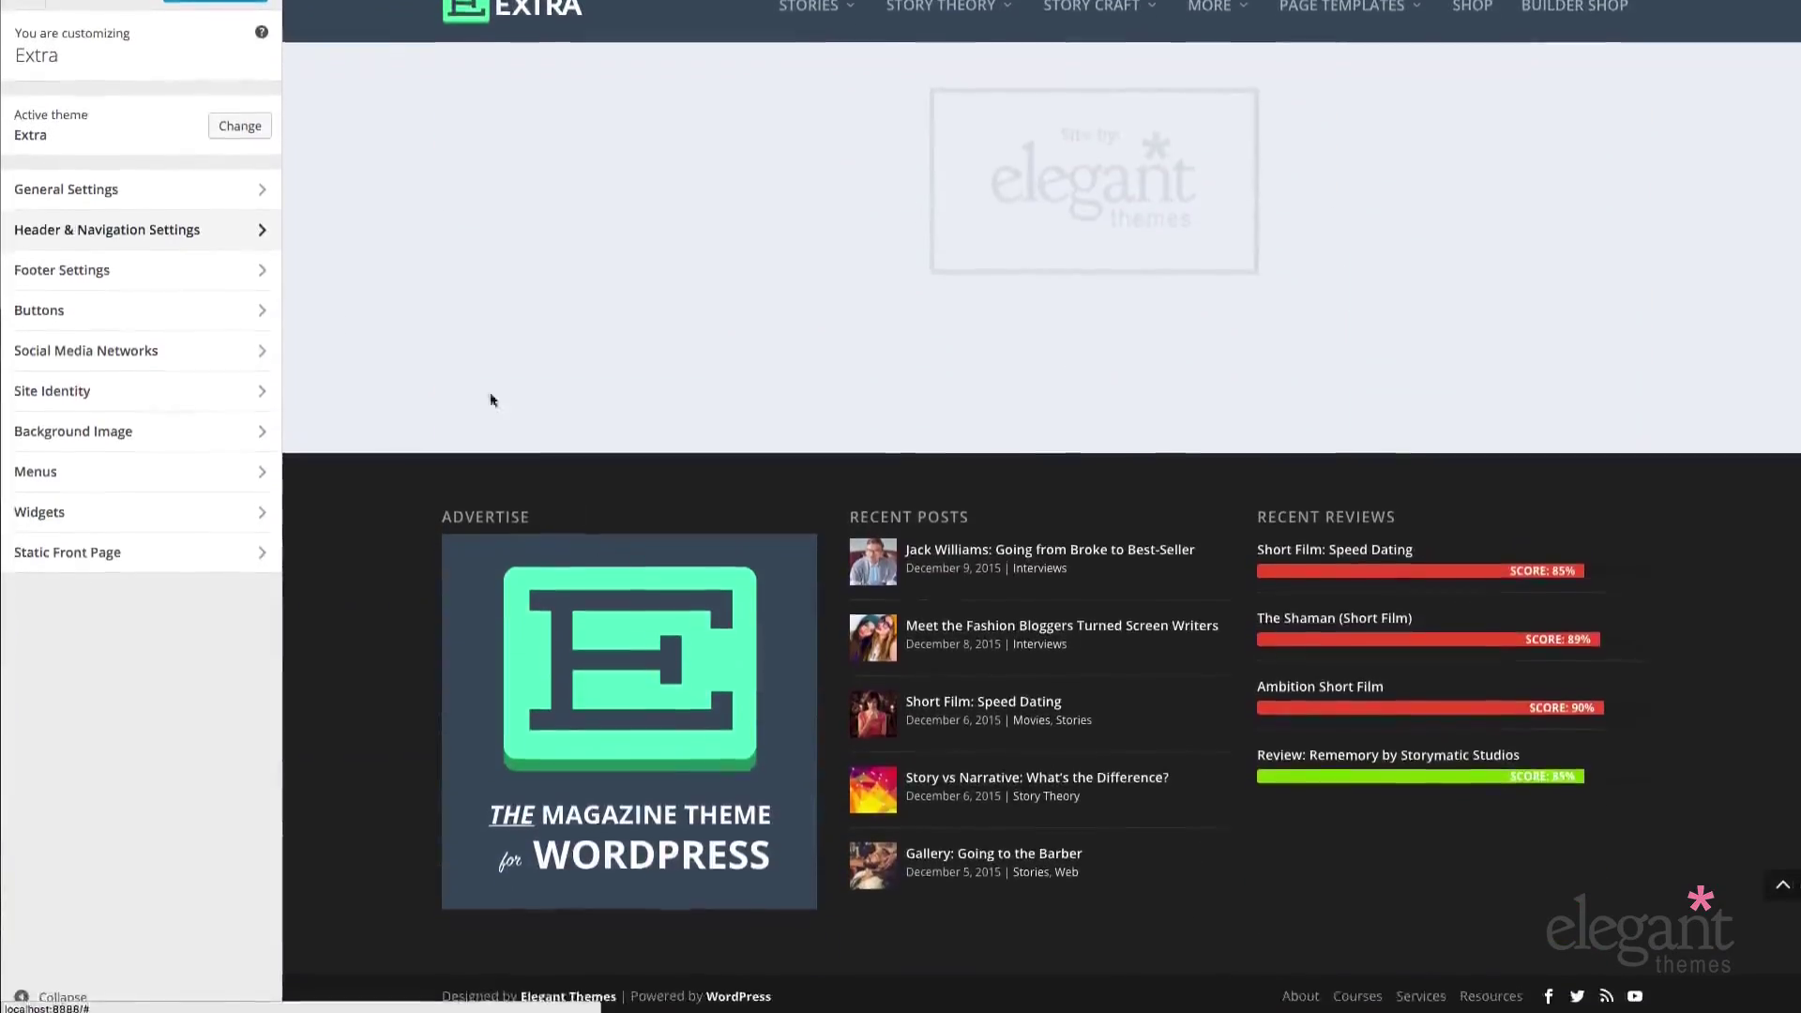
left_click(129, 265)
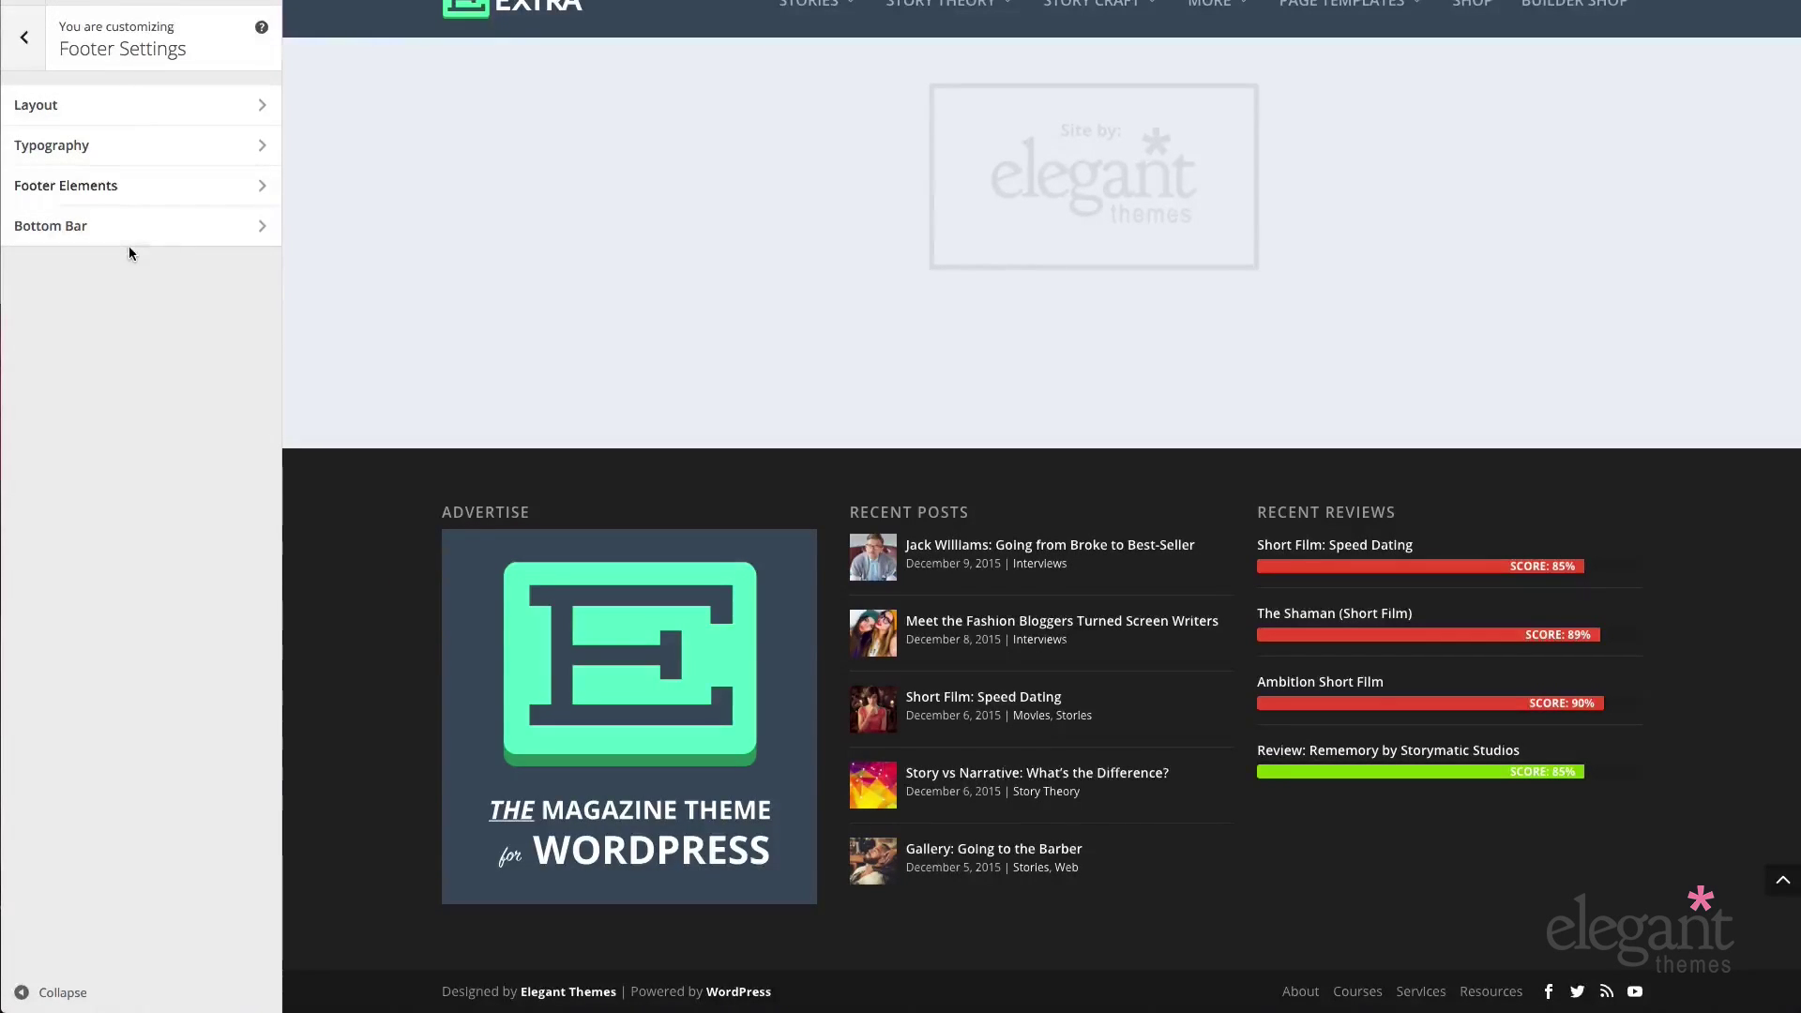
left_click(138, 107)
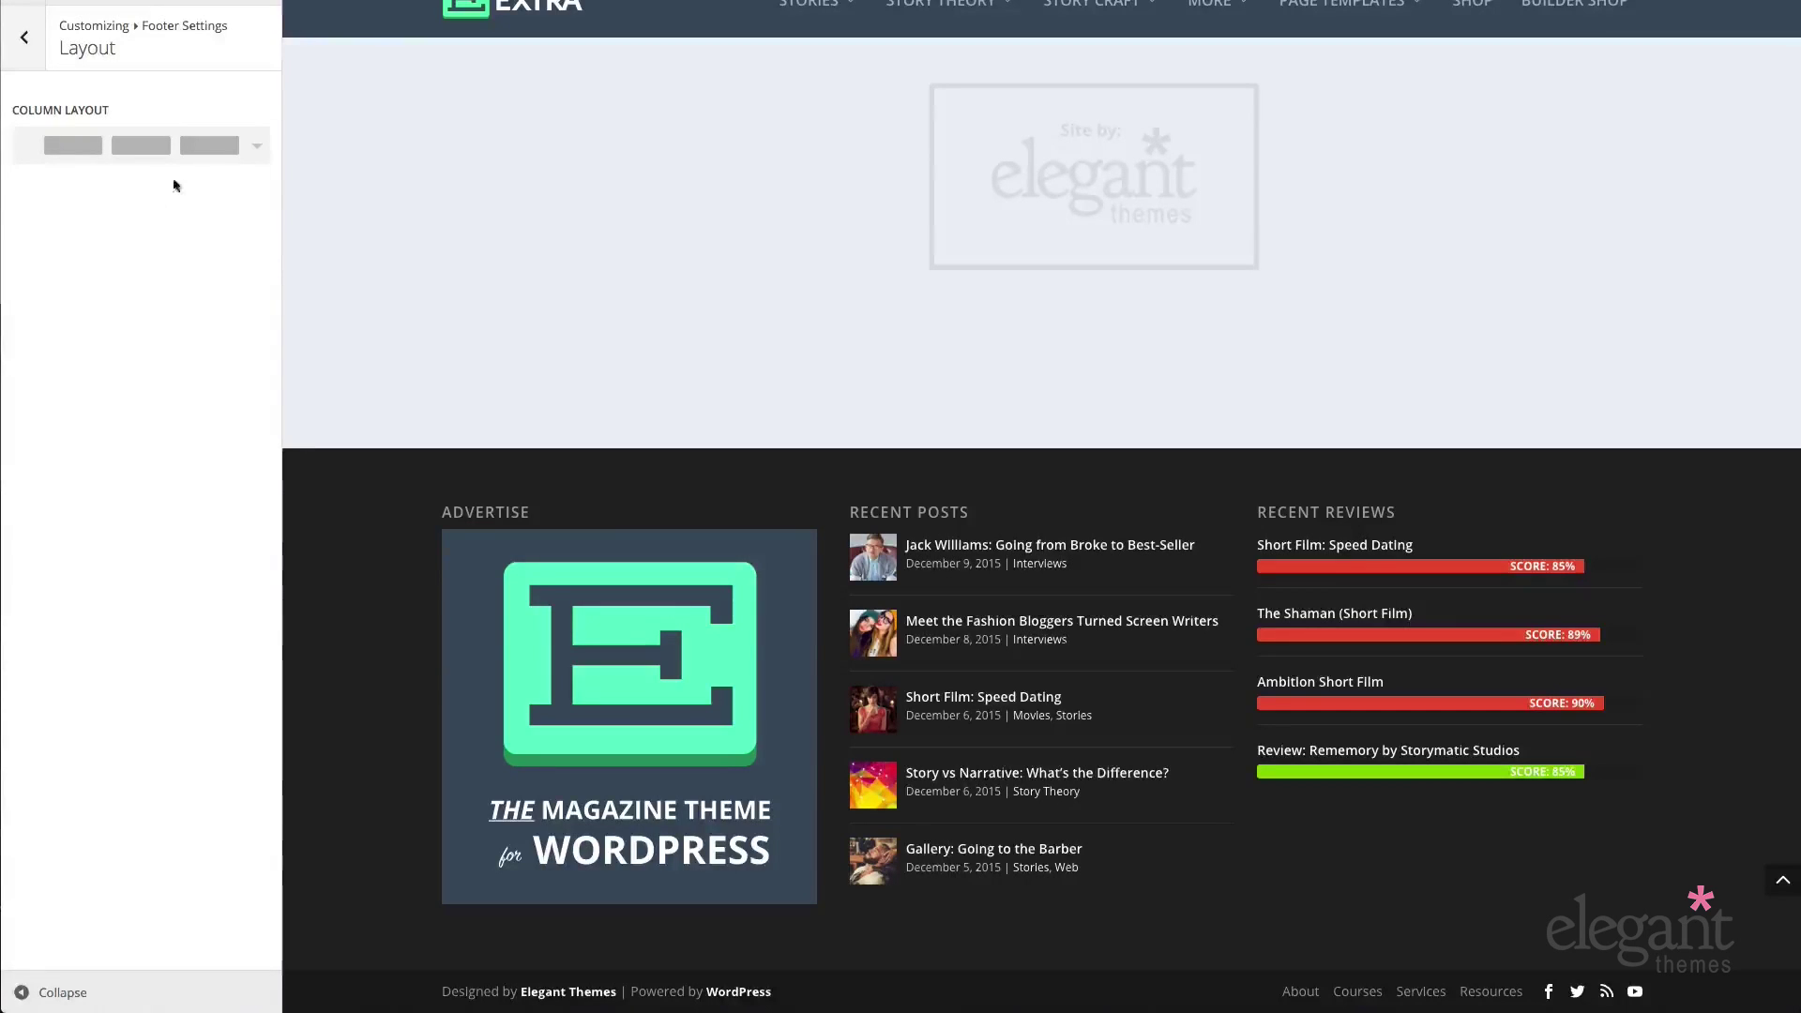
left_click(208, 148)
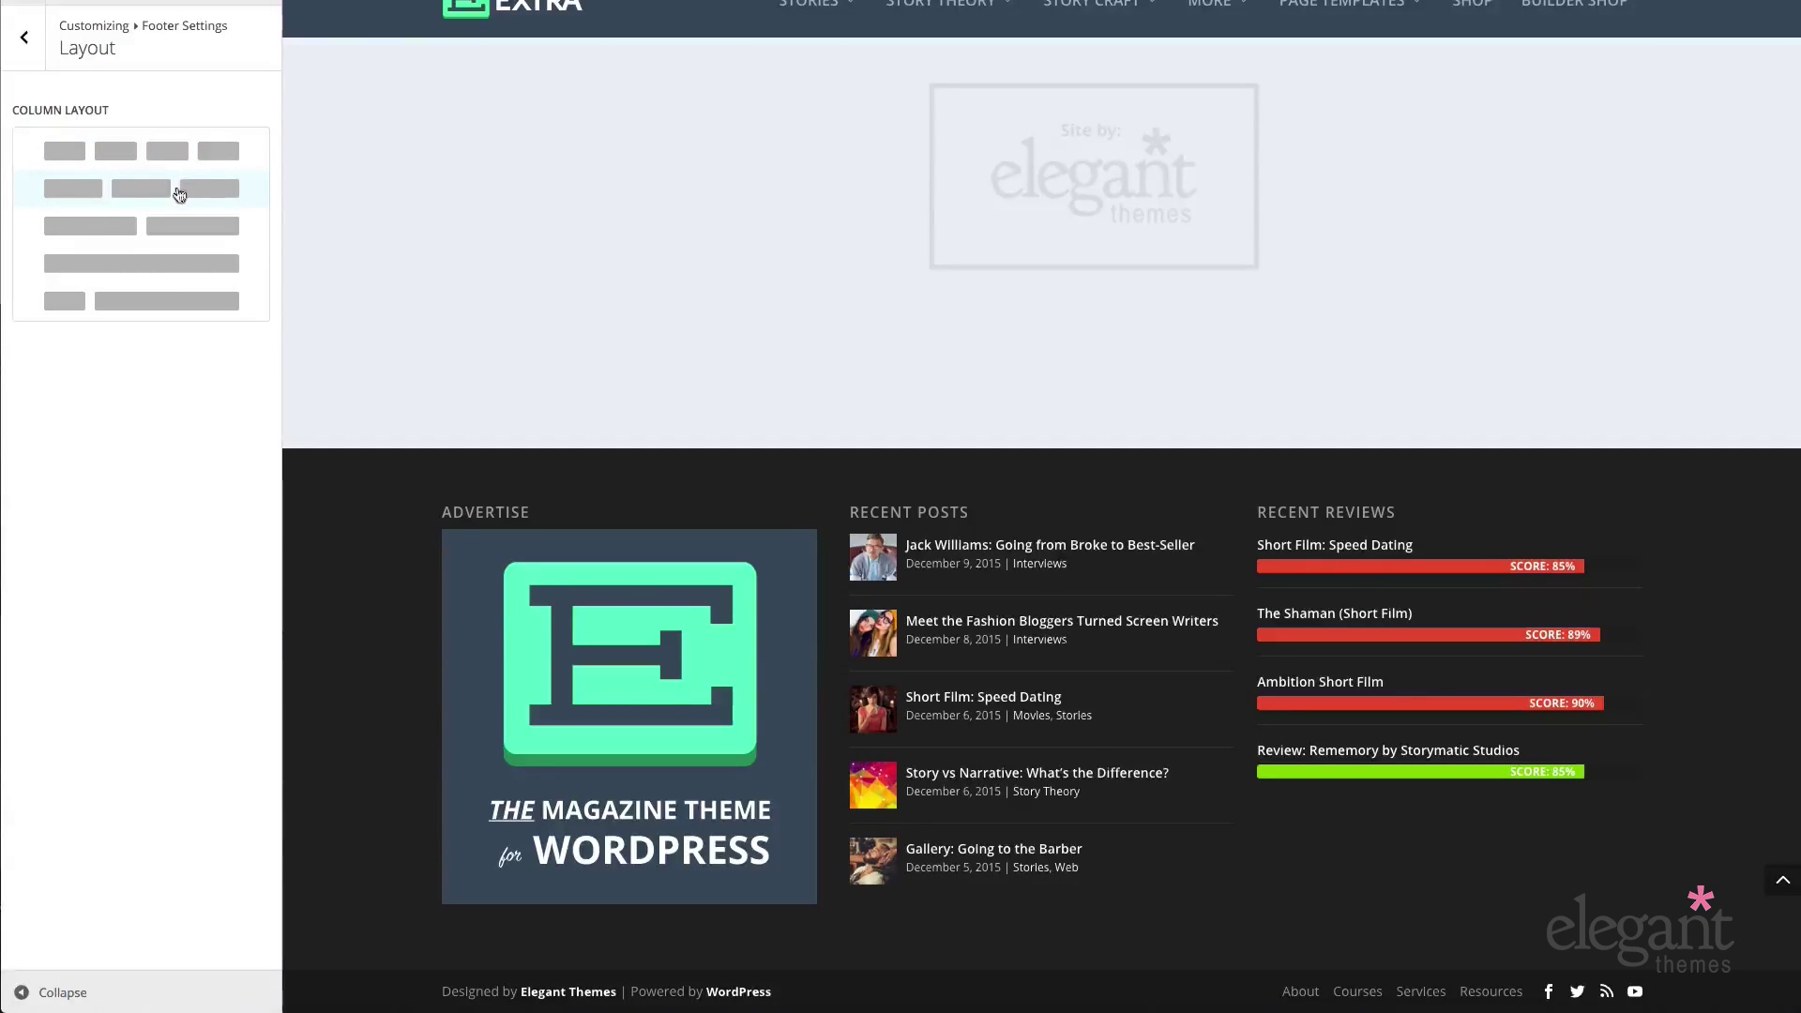
left_click(183, 152)
left_click(185, 164)
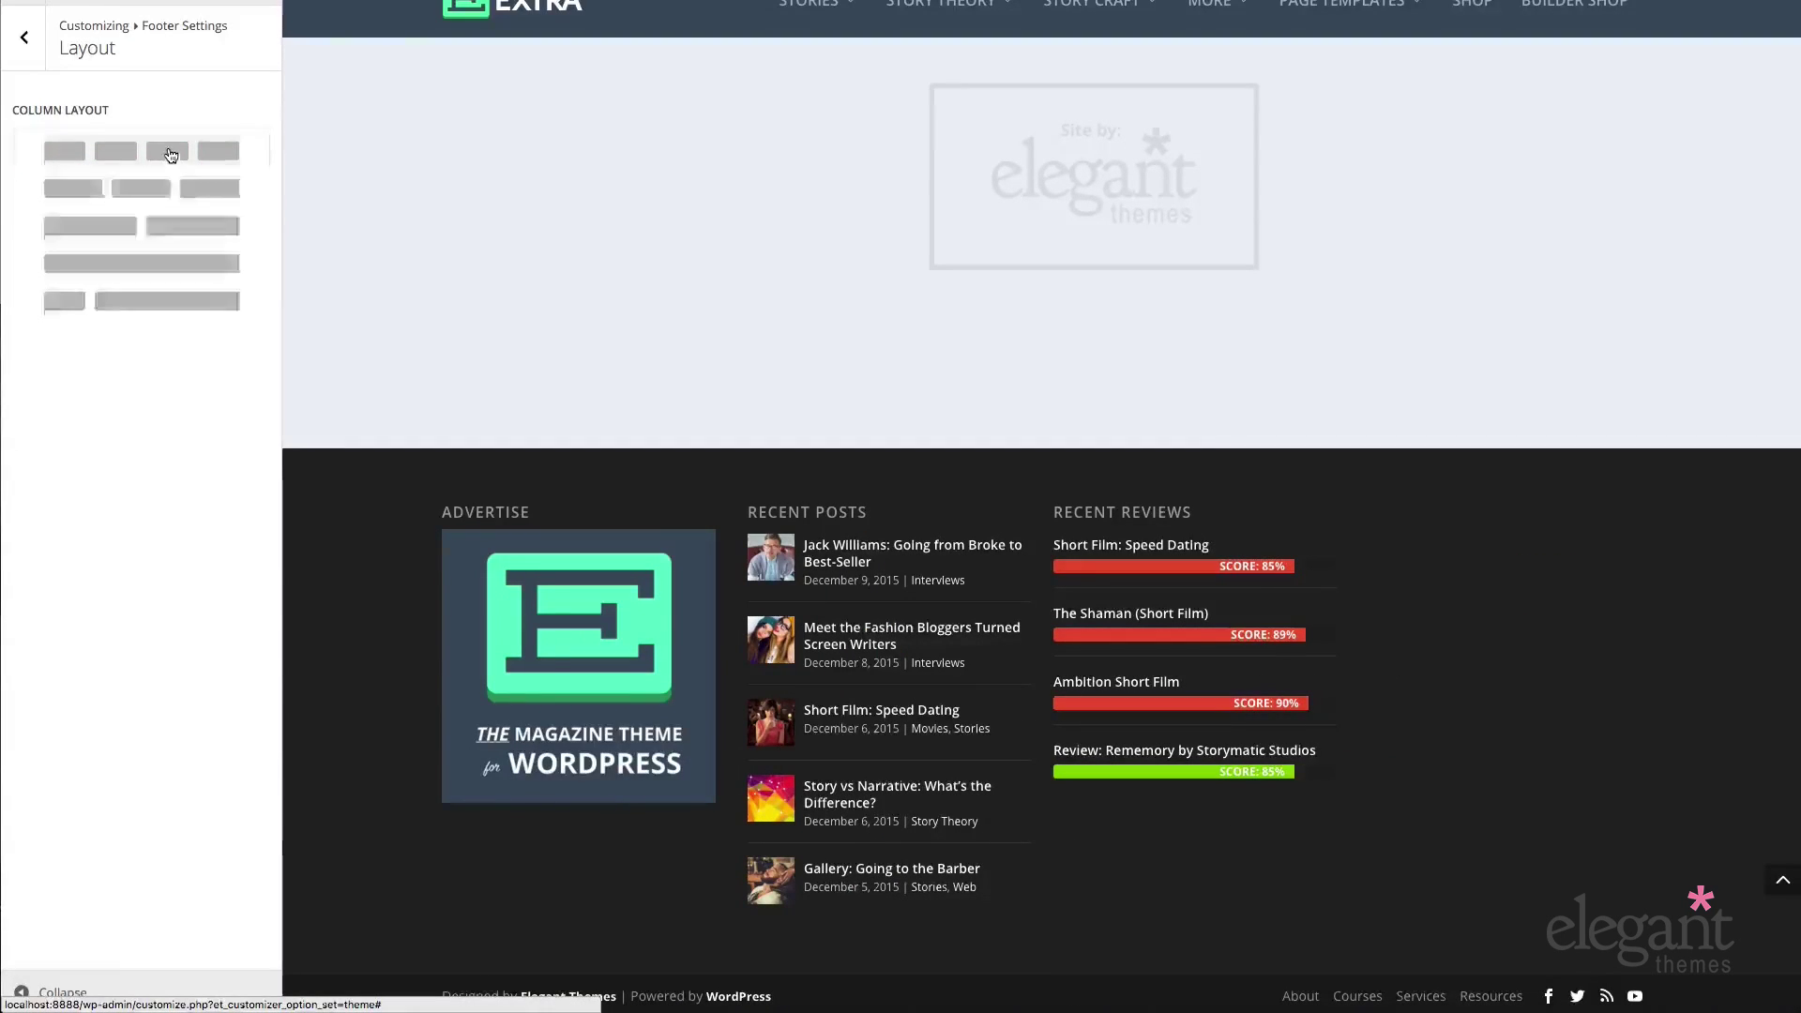
left_click(144, 229)
left_click(171, 159)
left_click(155, 254)
left_click(179, 161)
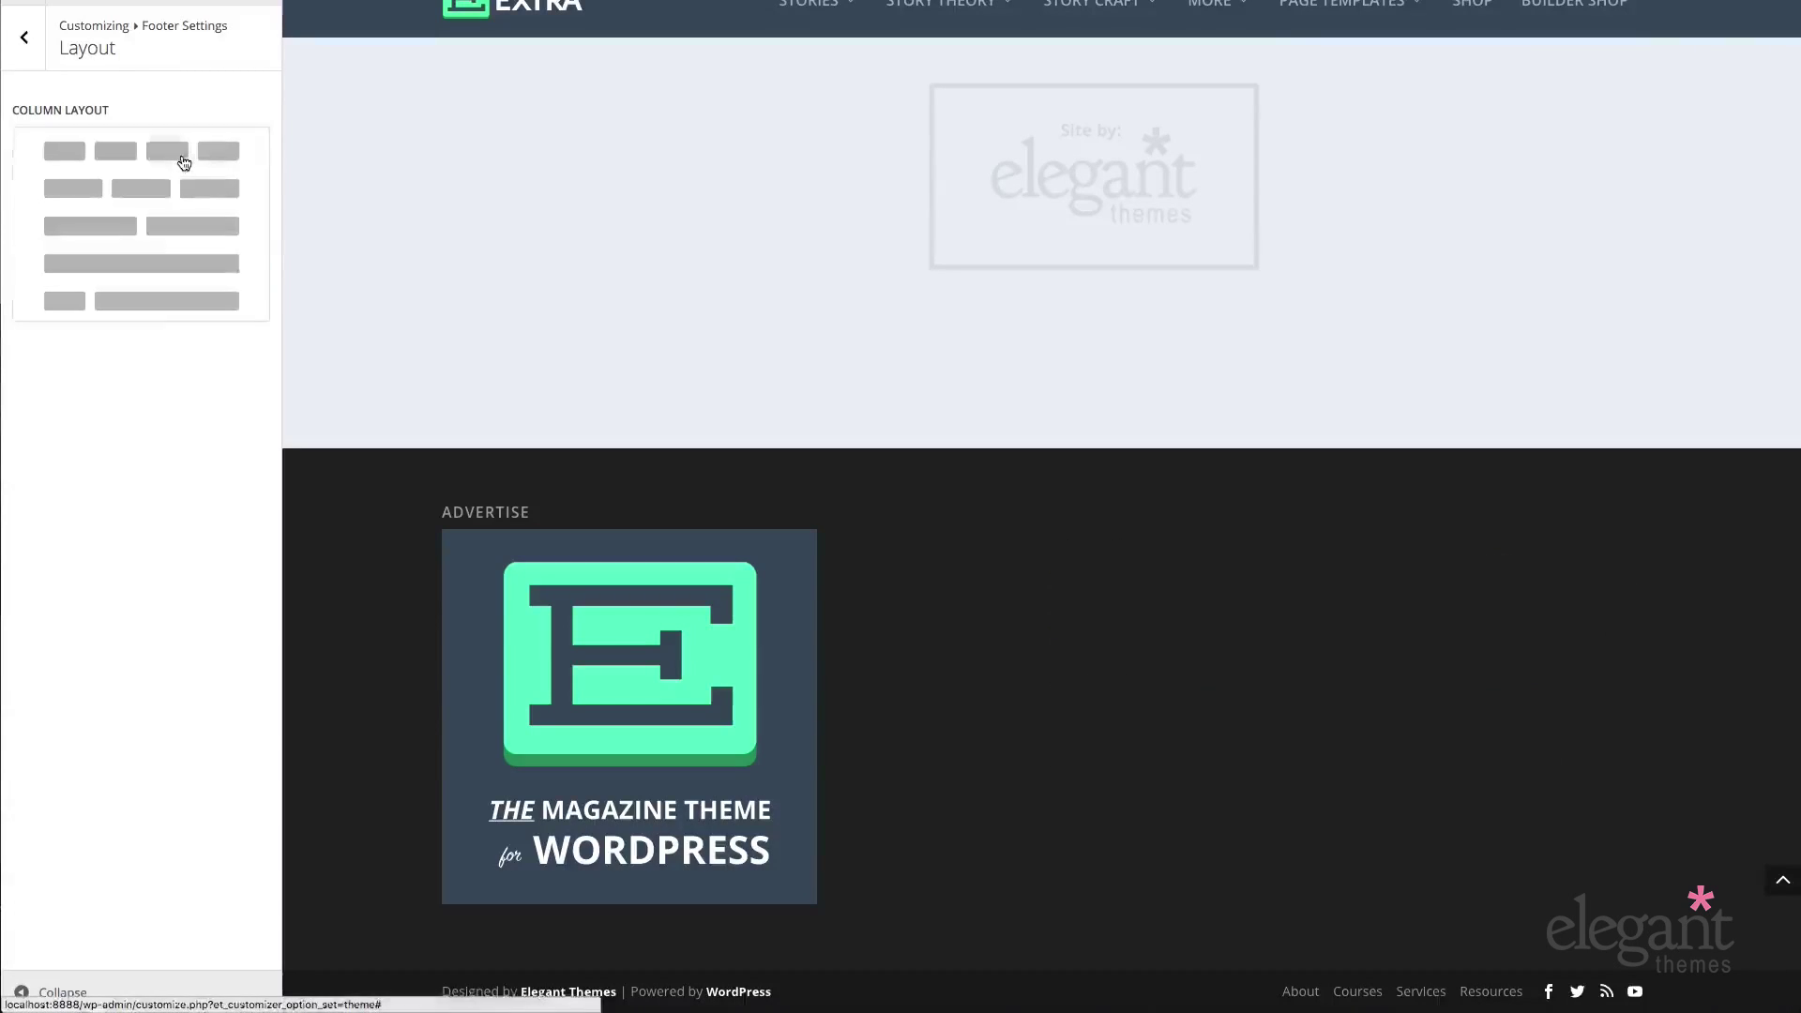
left_click(167, 303)
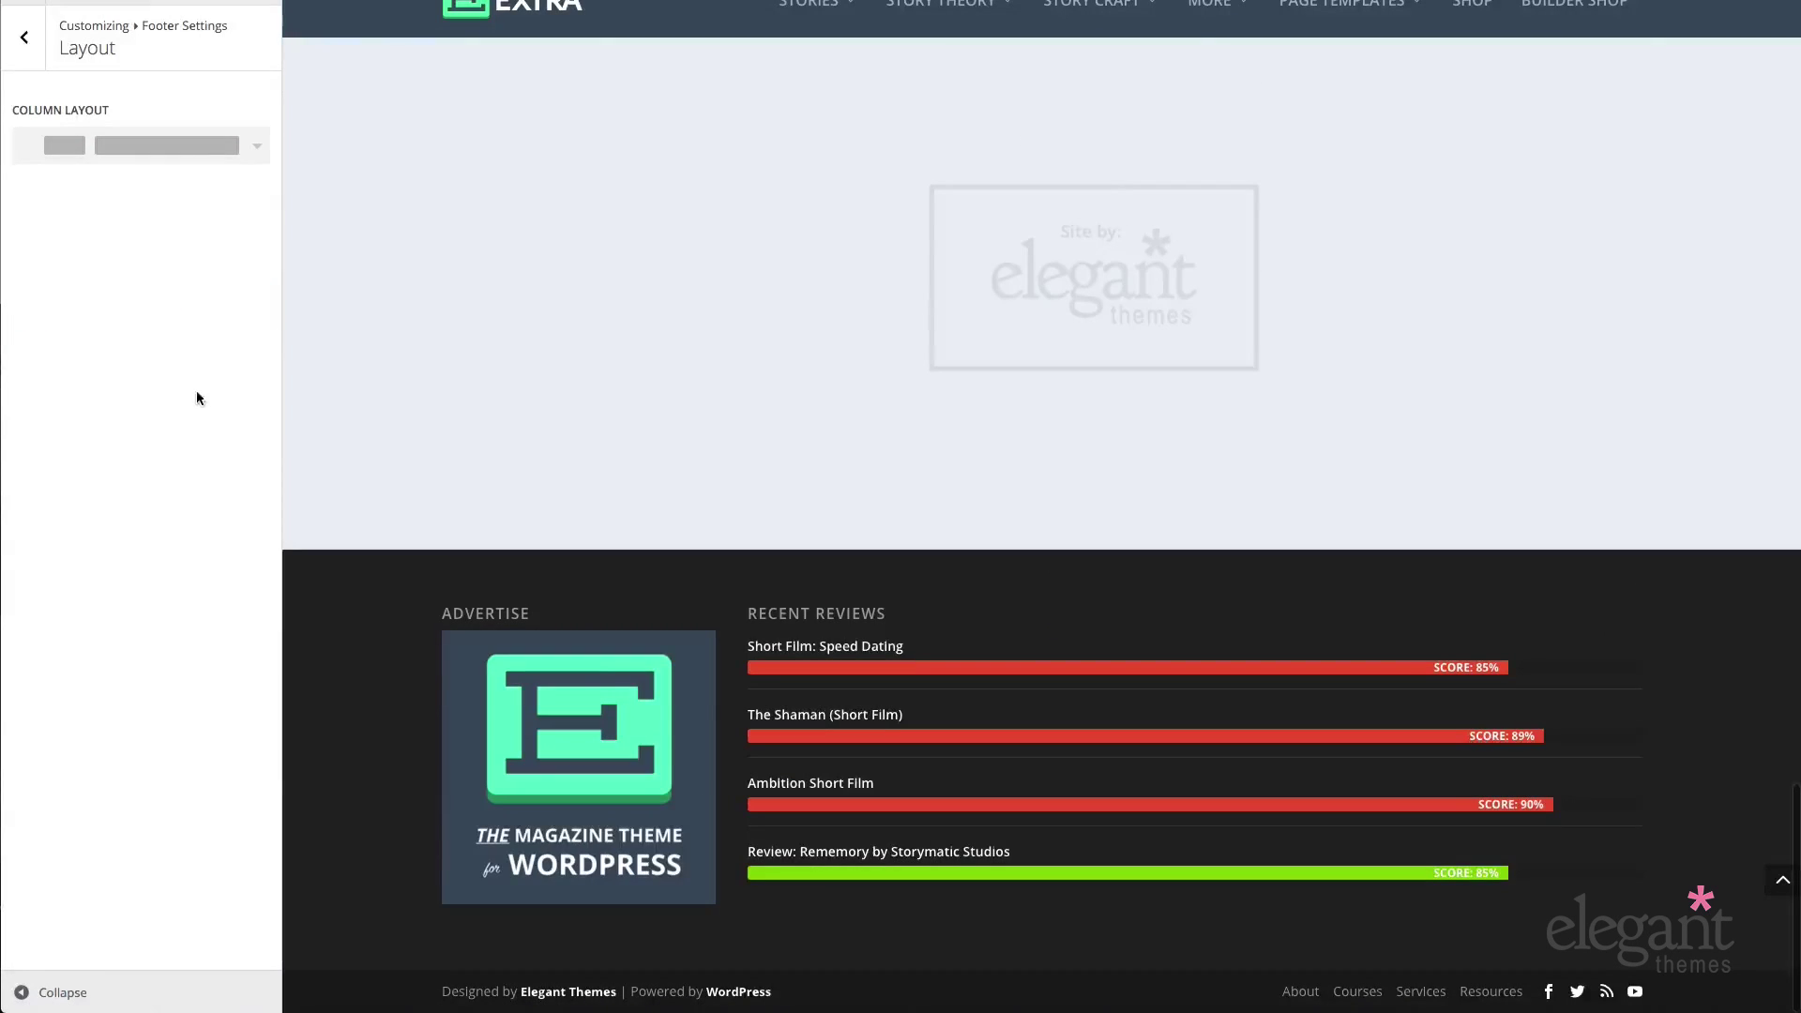
- Set the footer column layout to three equal columns and leave the layout settings
left_click(183, 154)
left_click(167, 187)
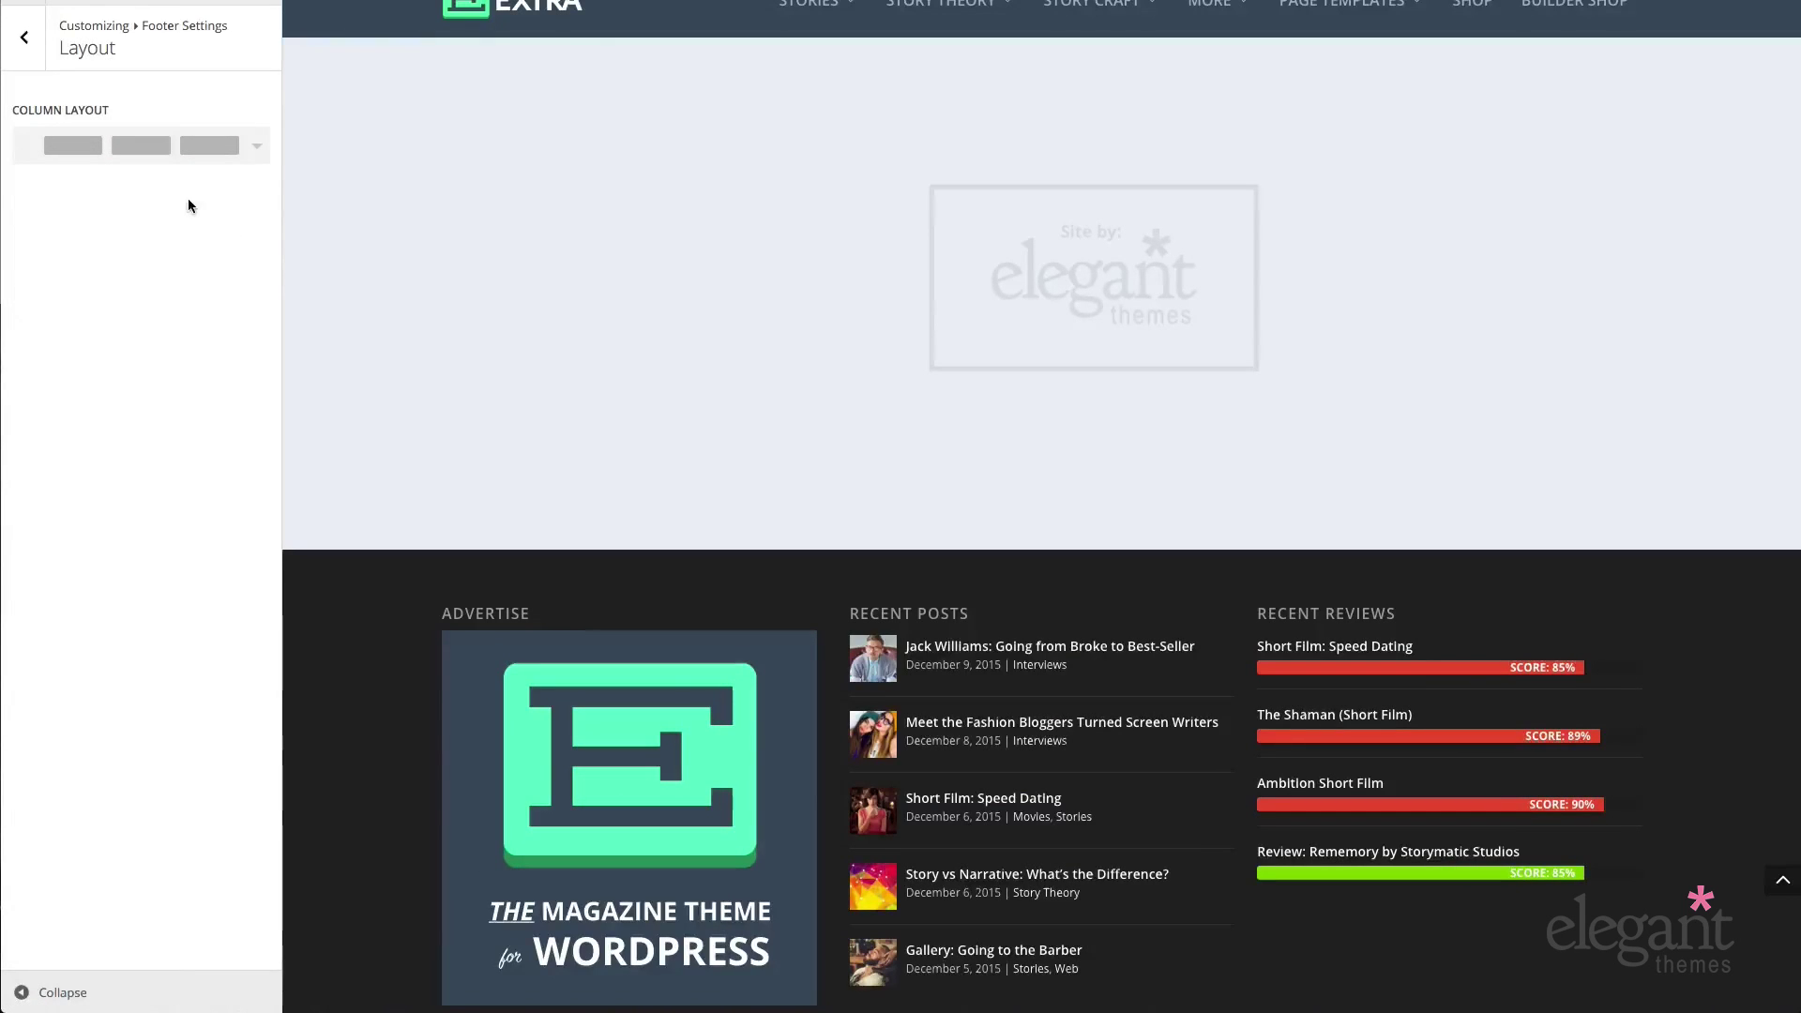
left_click(28, 43)
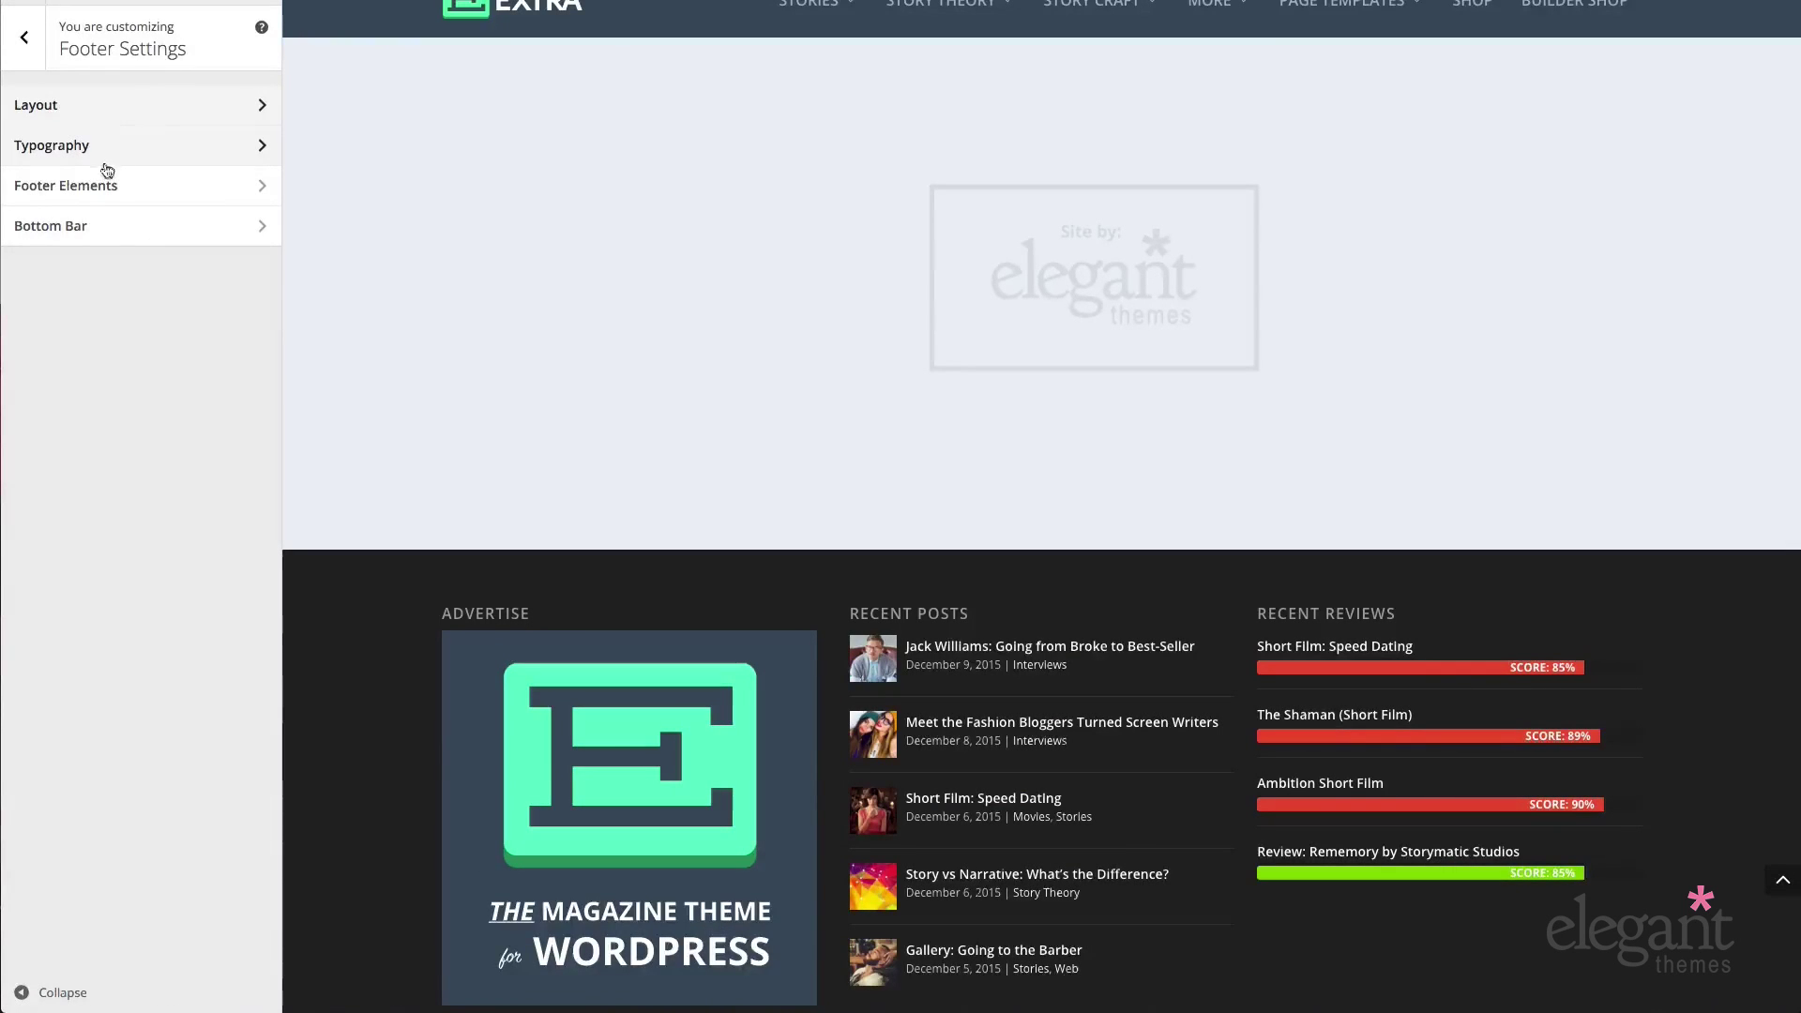
- Try a heading text size of 25 in the footer typography settings, and reset it to the default
left_click(112, 150)
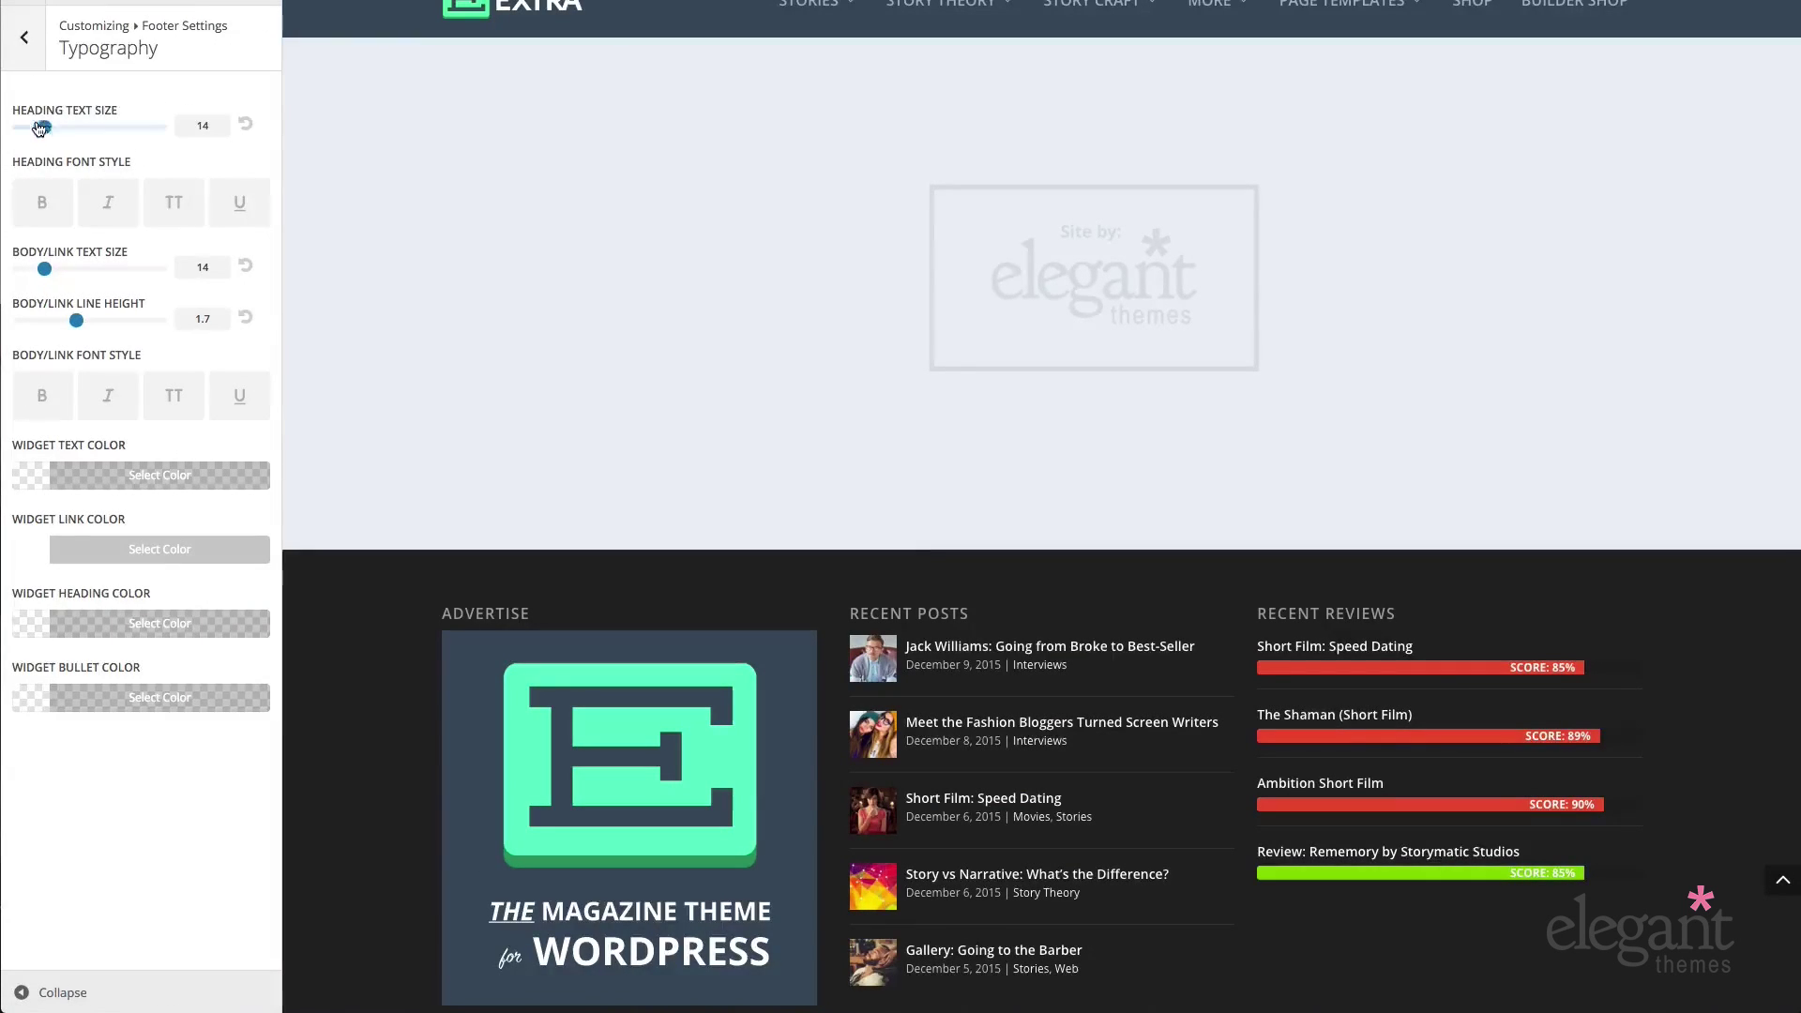
left_click_drag(45, 136, 119, 138)
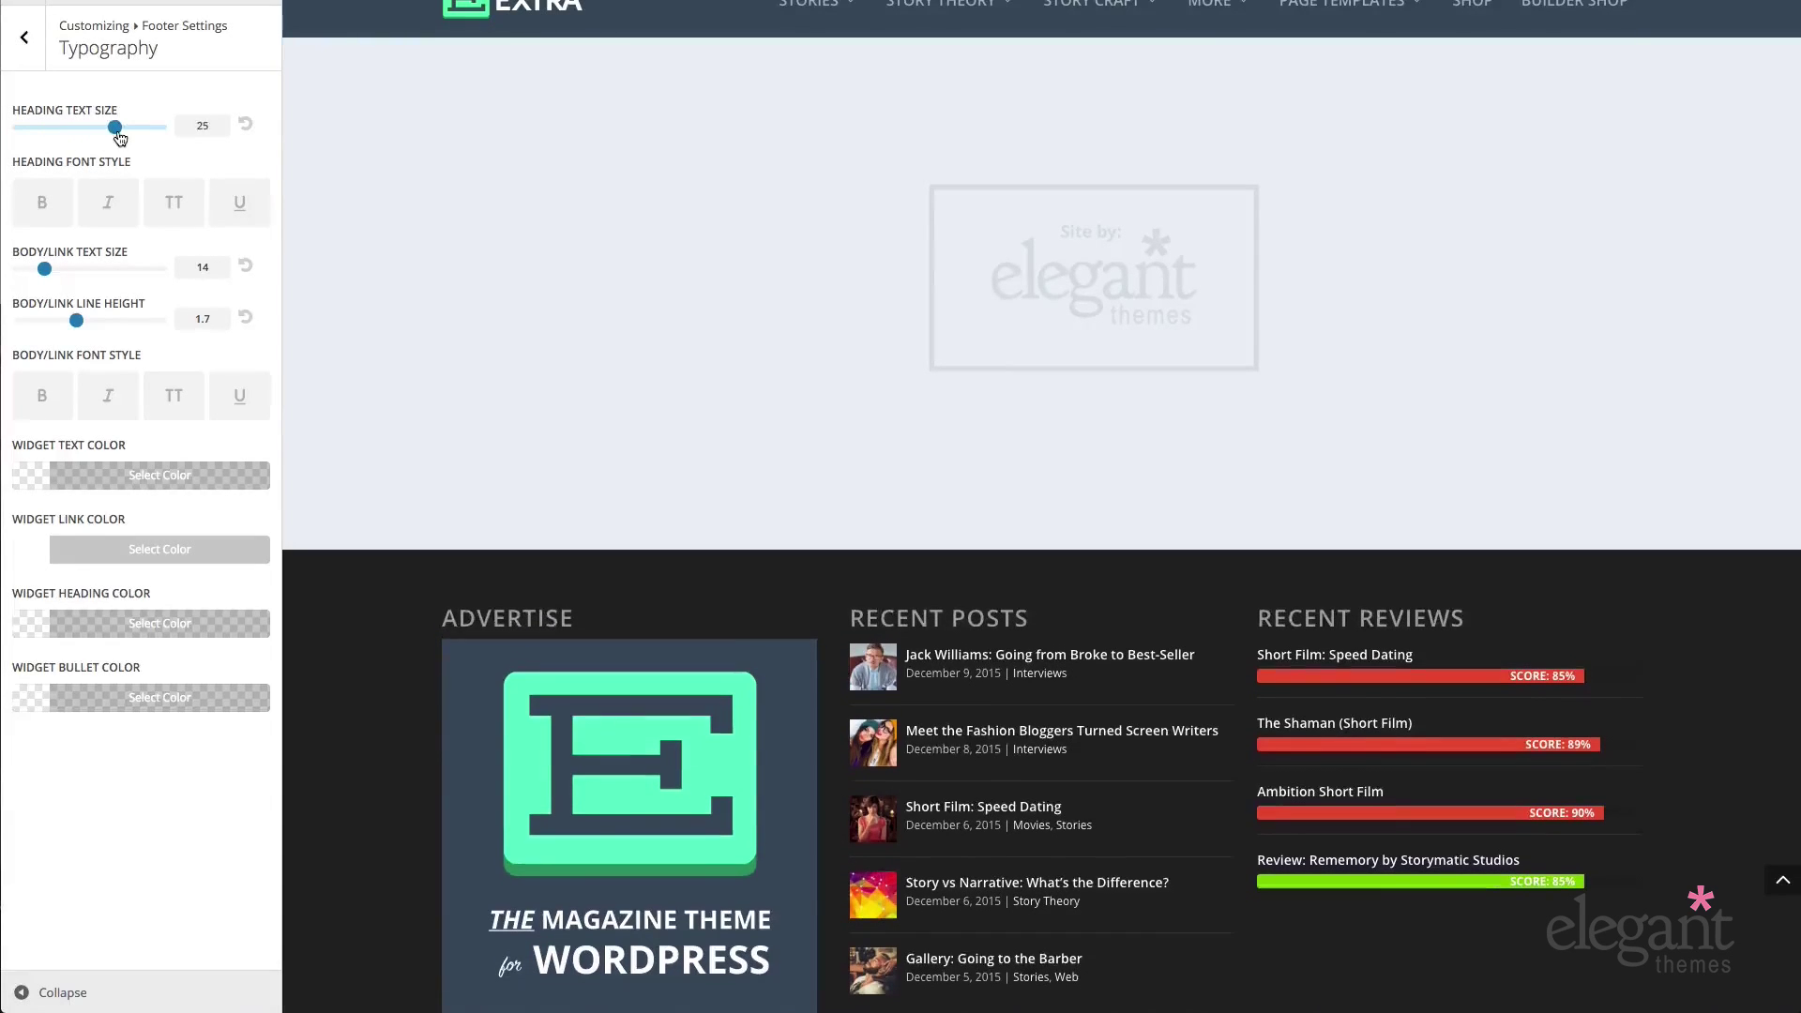
left_click(246, 124)
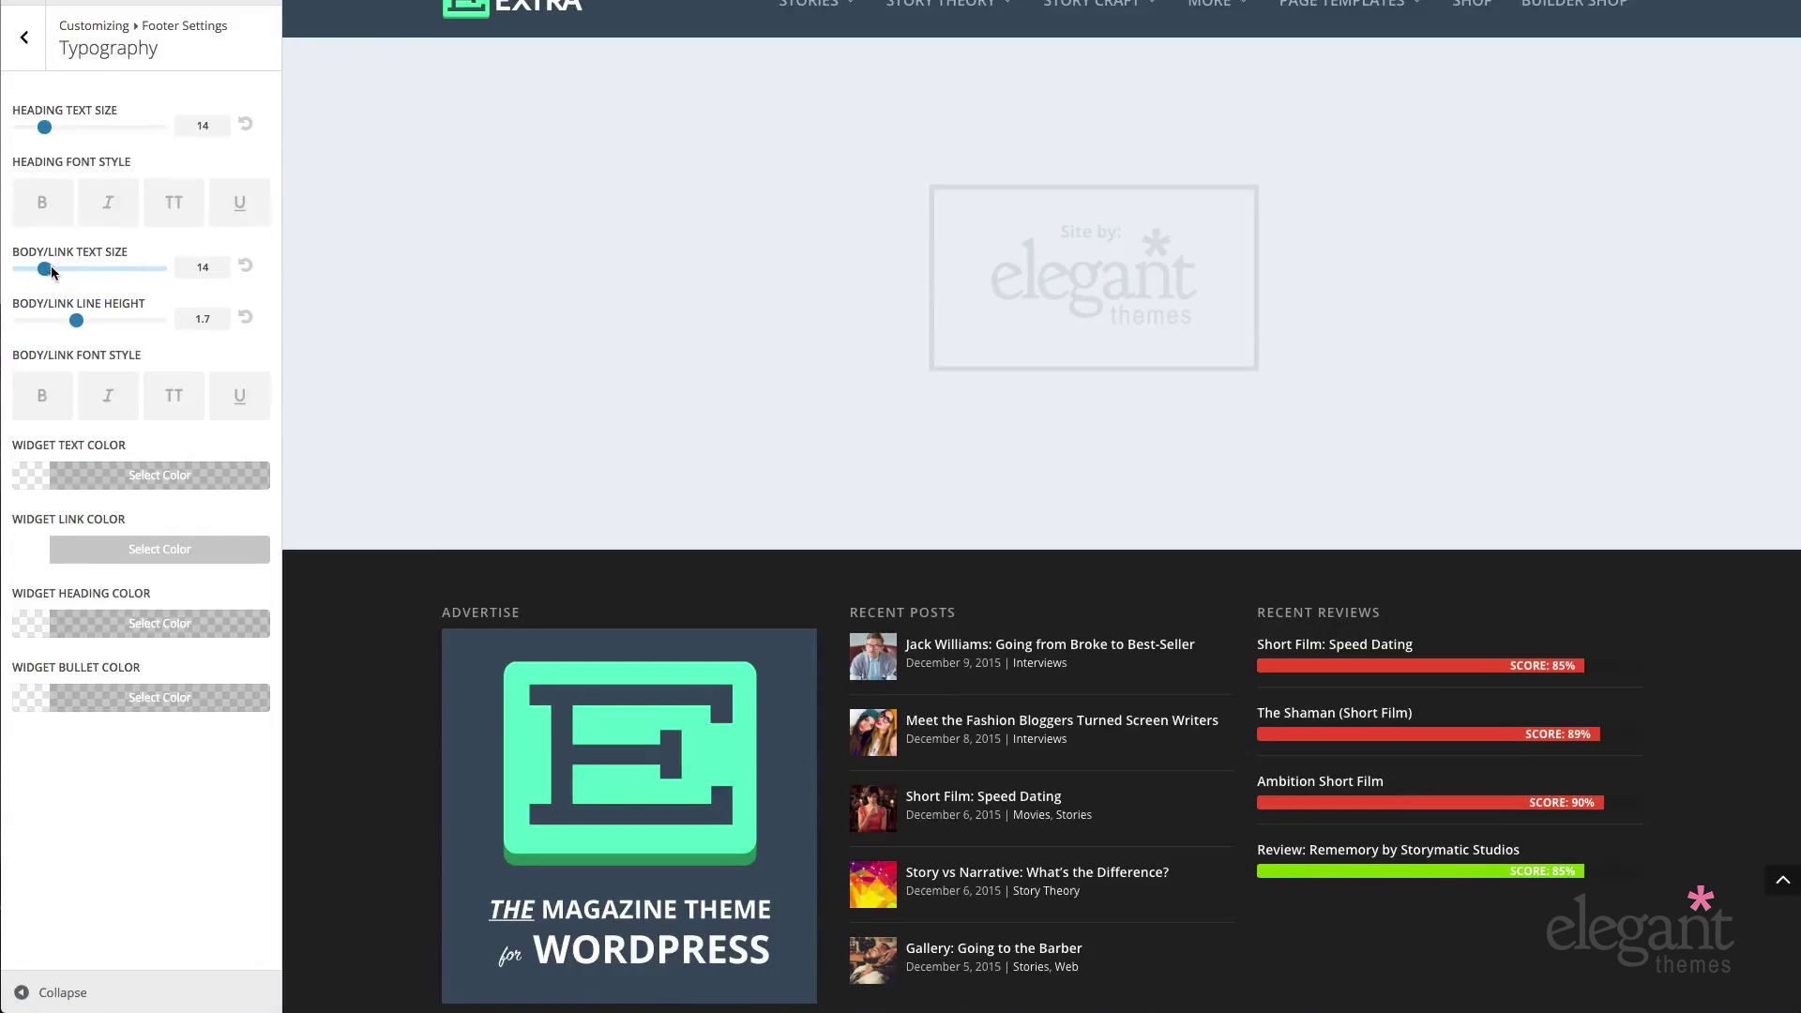
- Try a larger body and link text size for the footer, reset it to the default and leave the typography settings
left_click_drag(45, 270, 96, 269)
left_click(245, 265)
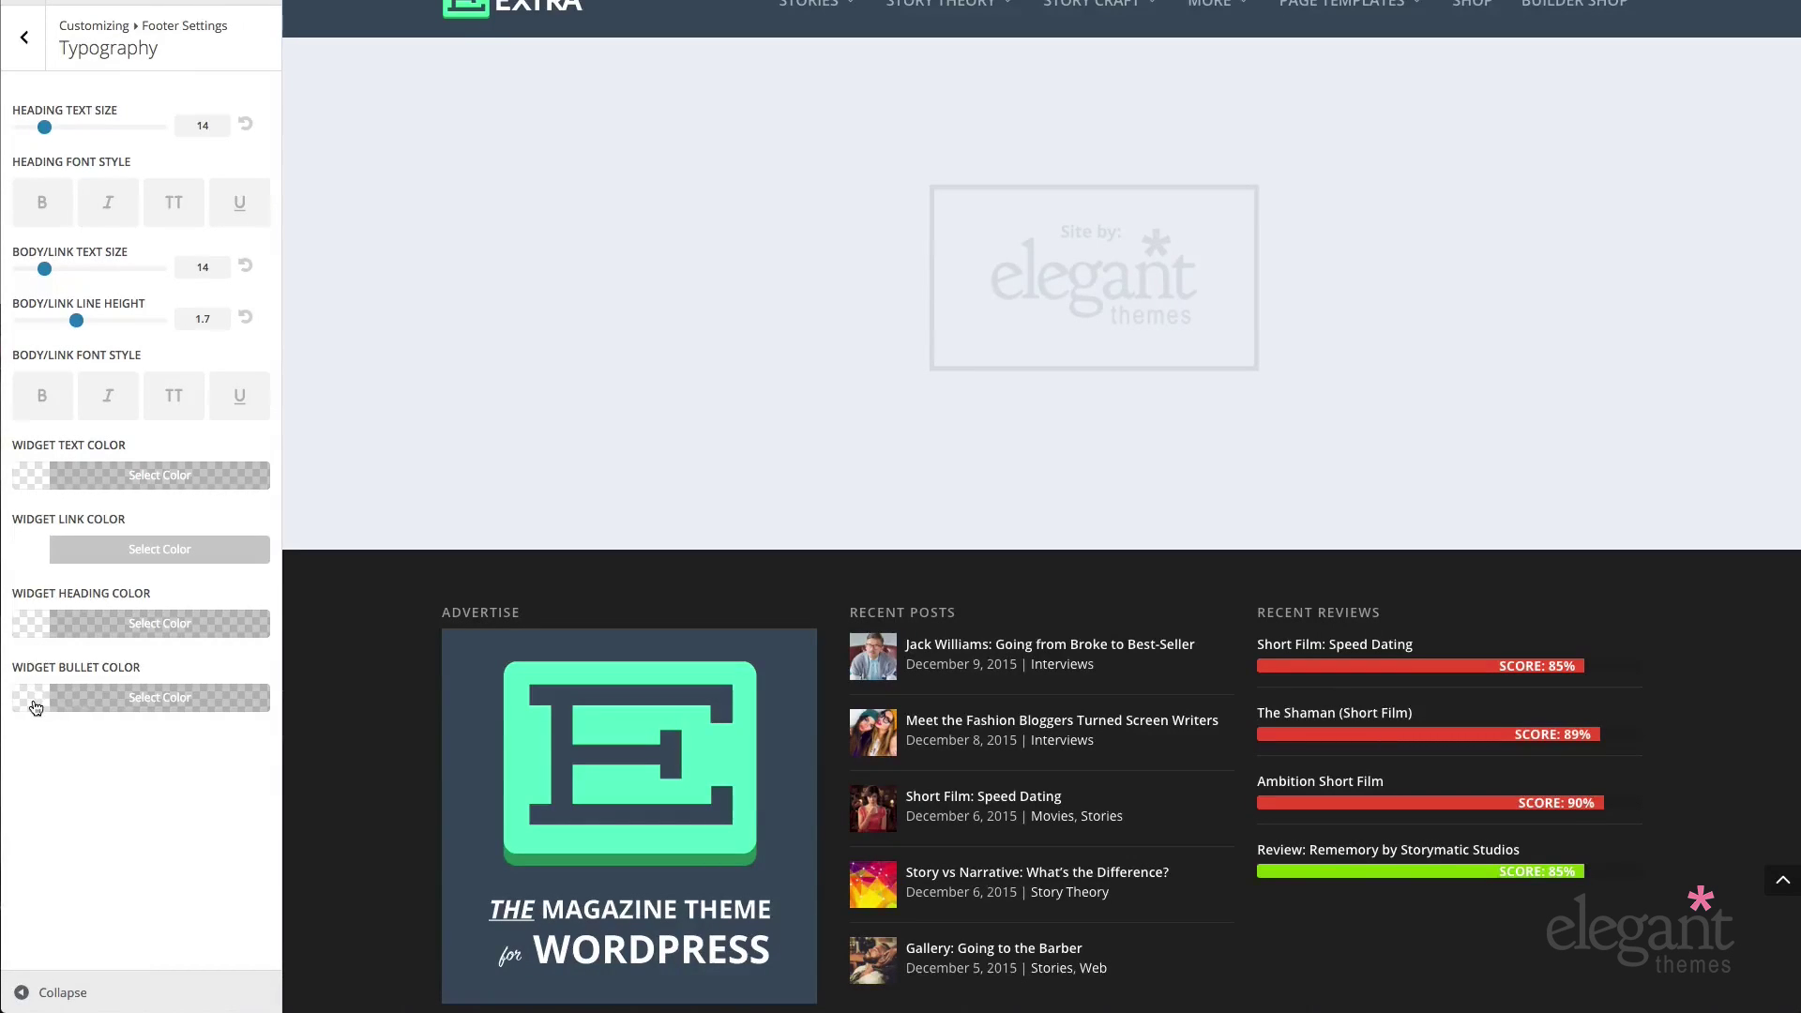
left_click(25, 38)
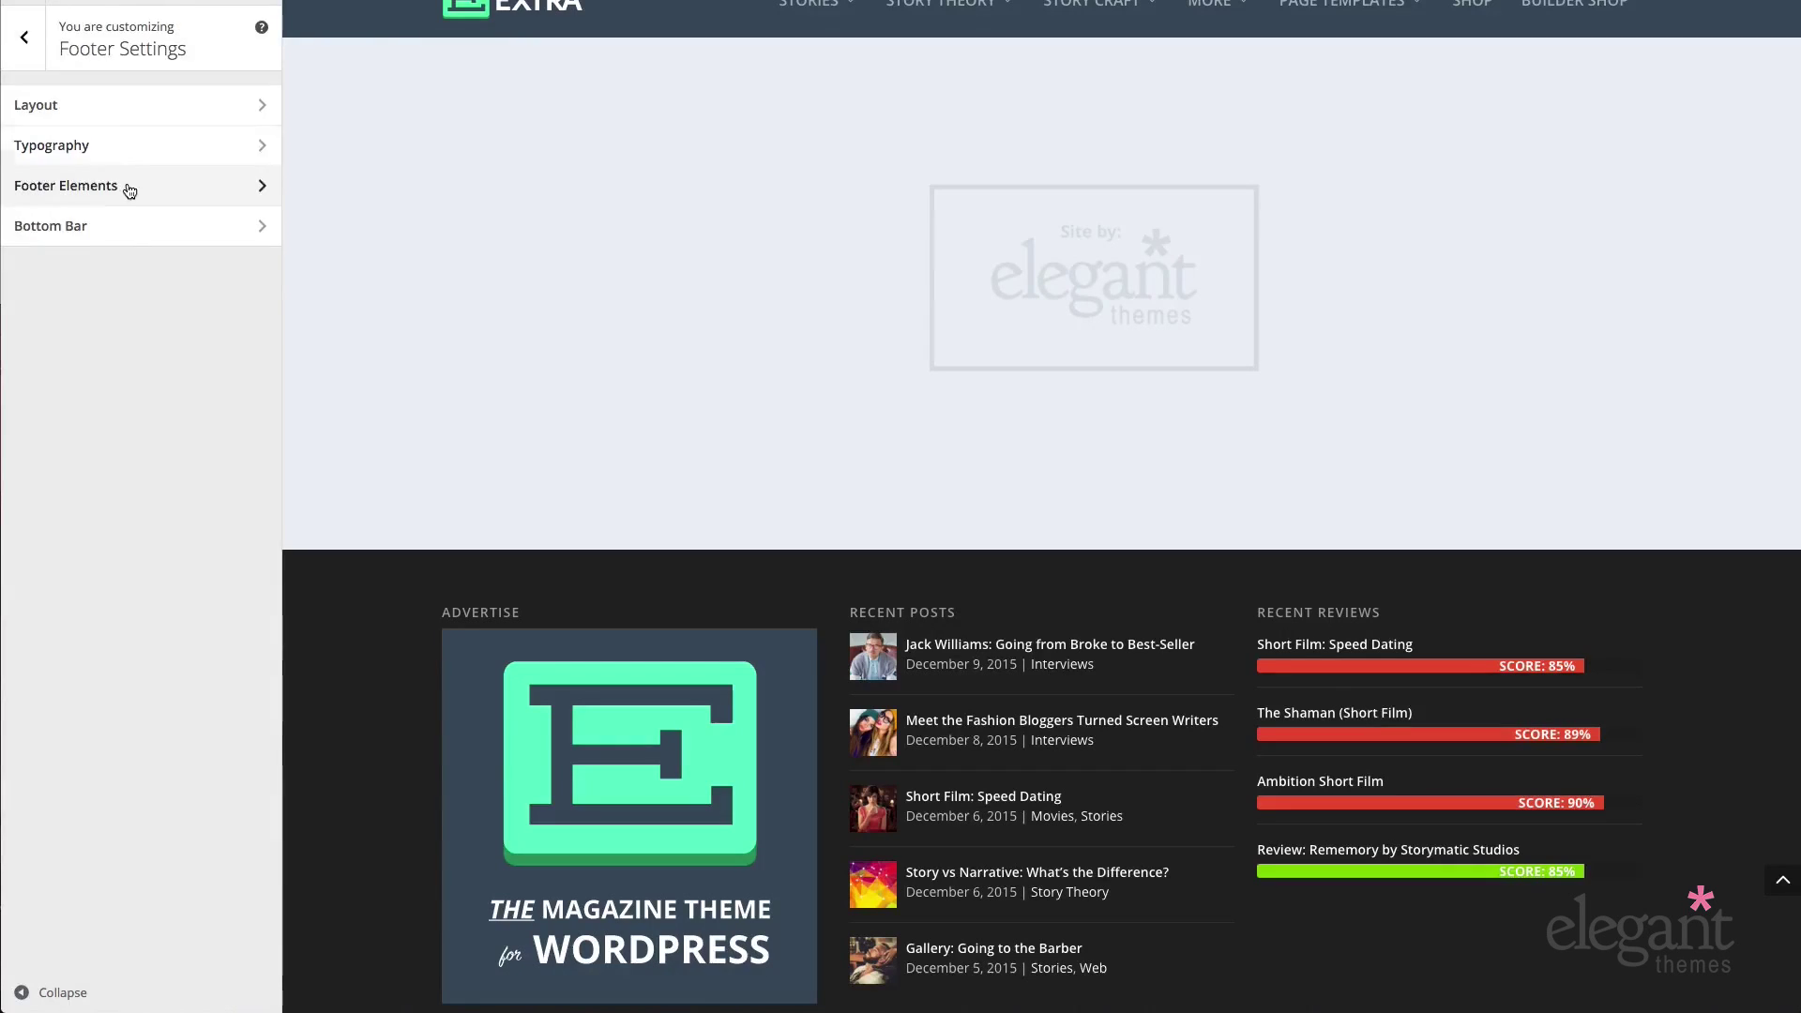
- Try hiding the social icons in the footer elements settings, show them again and leave the settings
left_click(130, 192)
scroll(472, 410, "down", 2)
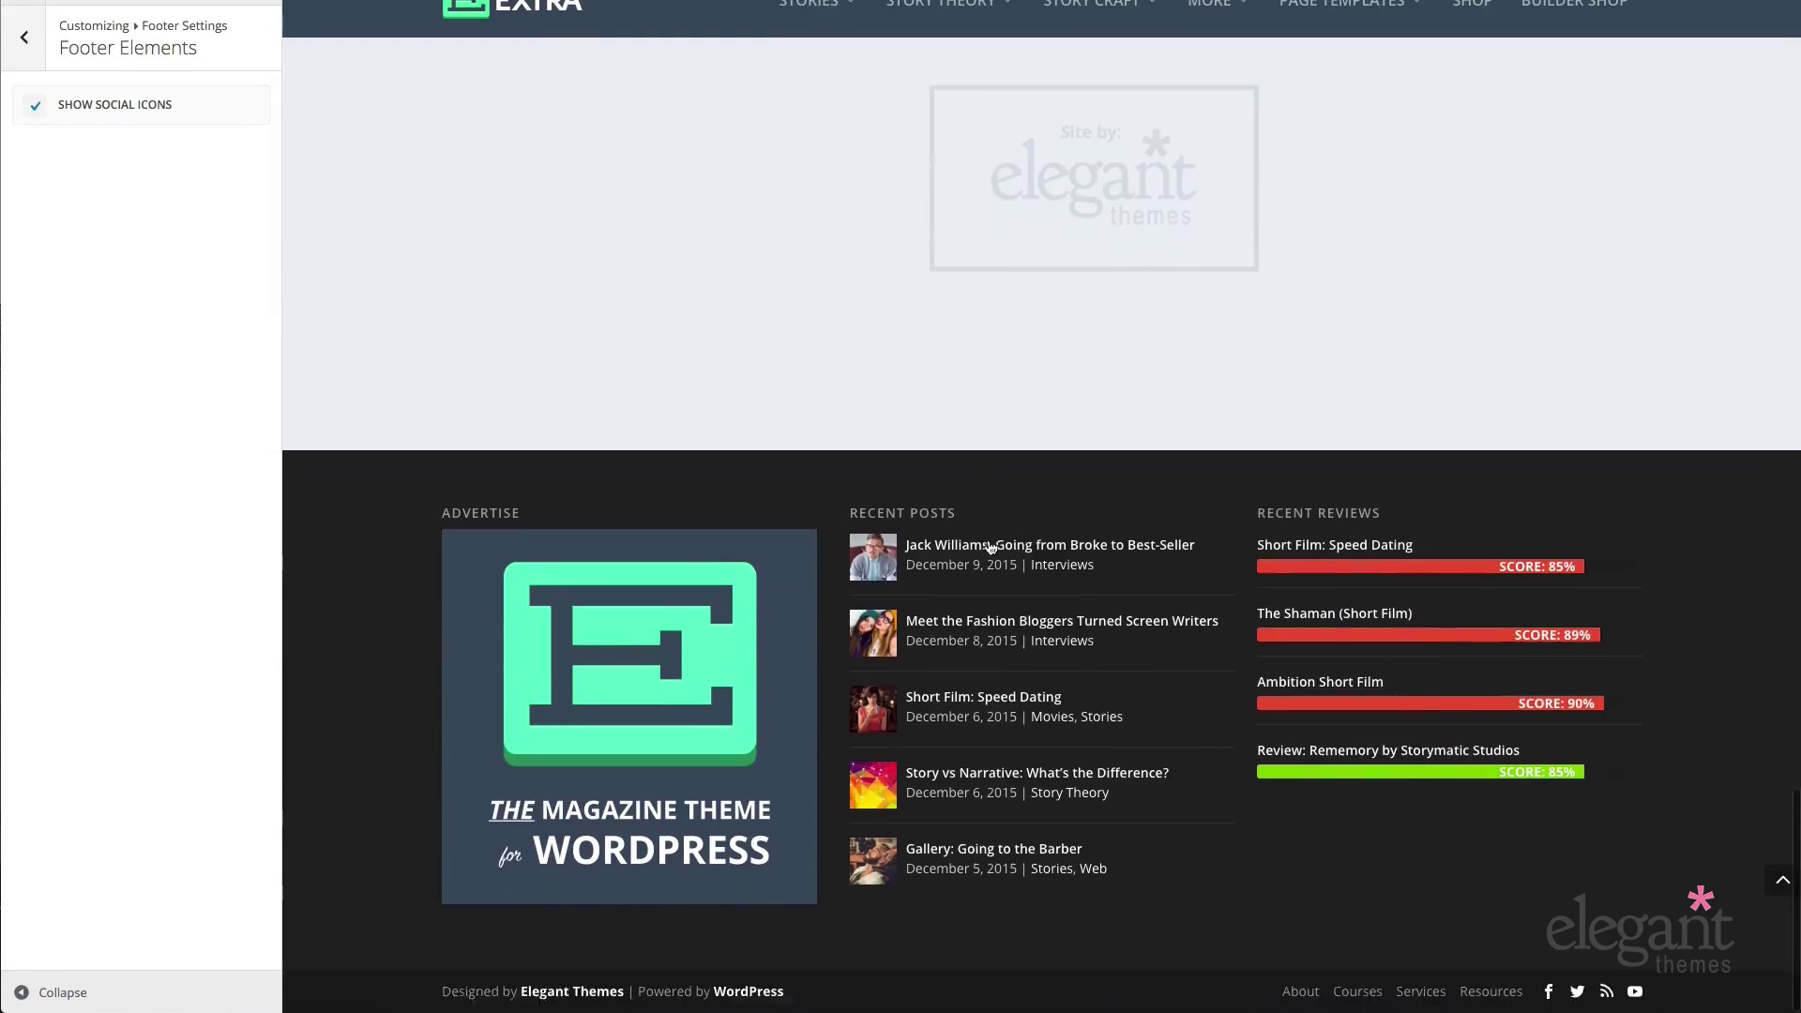
left_click(37, 111)
left_click(36, 109)
left_click(35, 107)
left_click(25, 38)
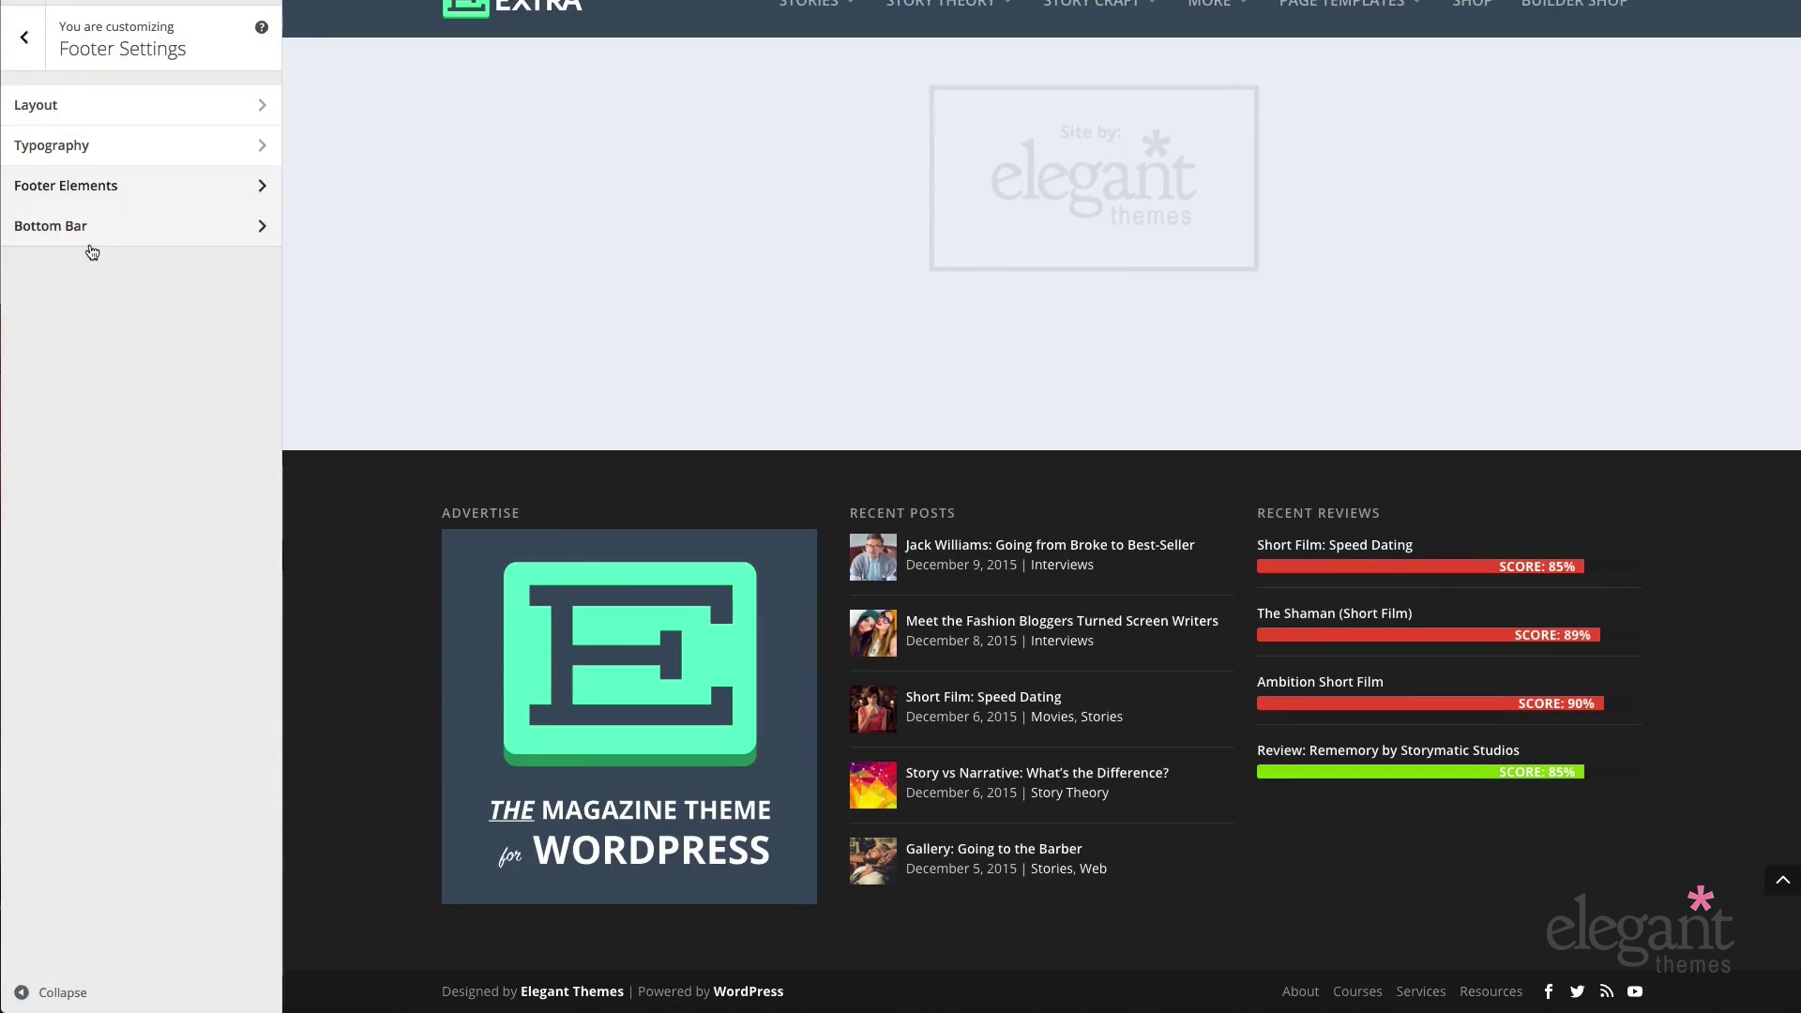
- Try the red rgba(221,51,51,0.3) as bottom bar background, restore the default color and leave the footer settings
left_click(92, 234)
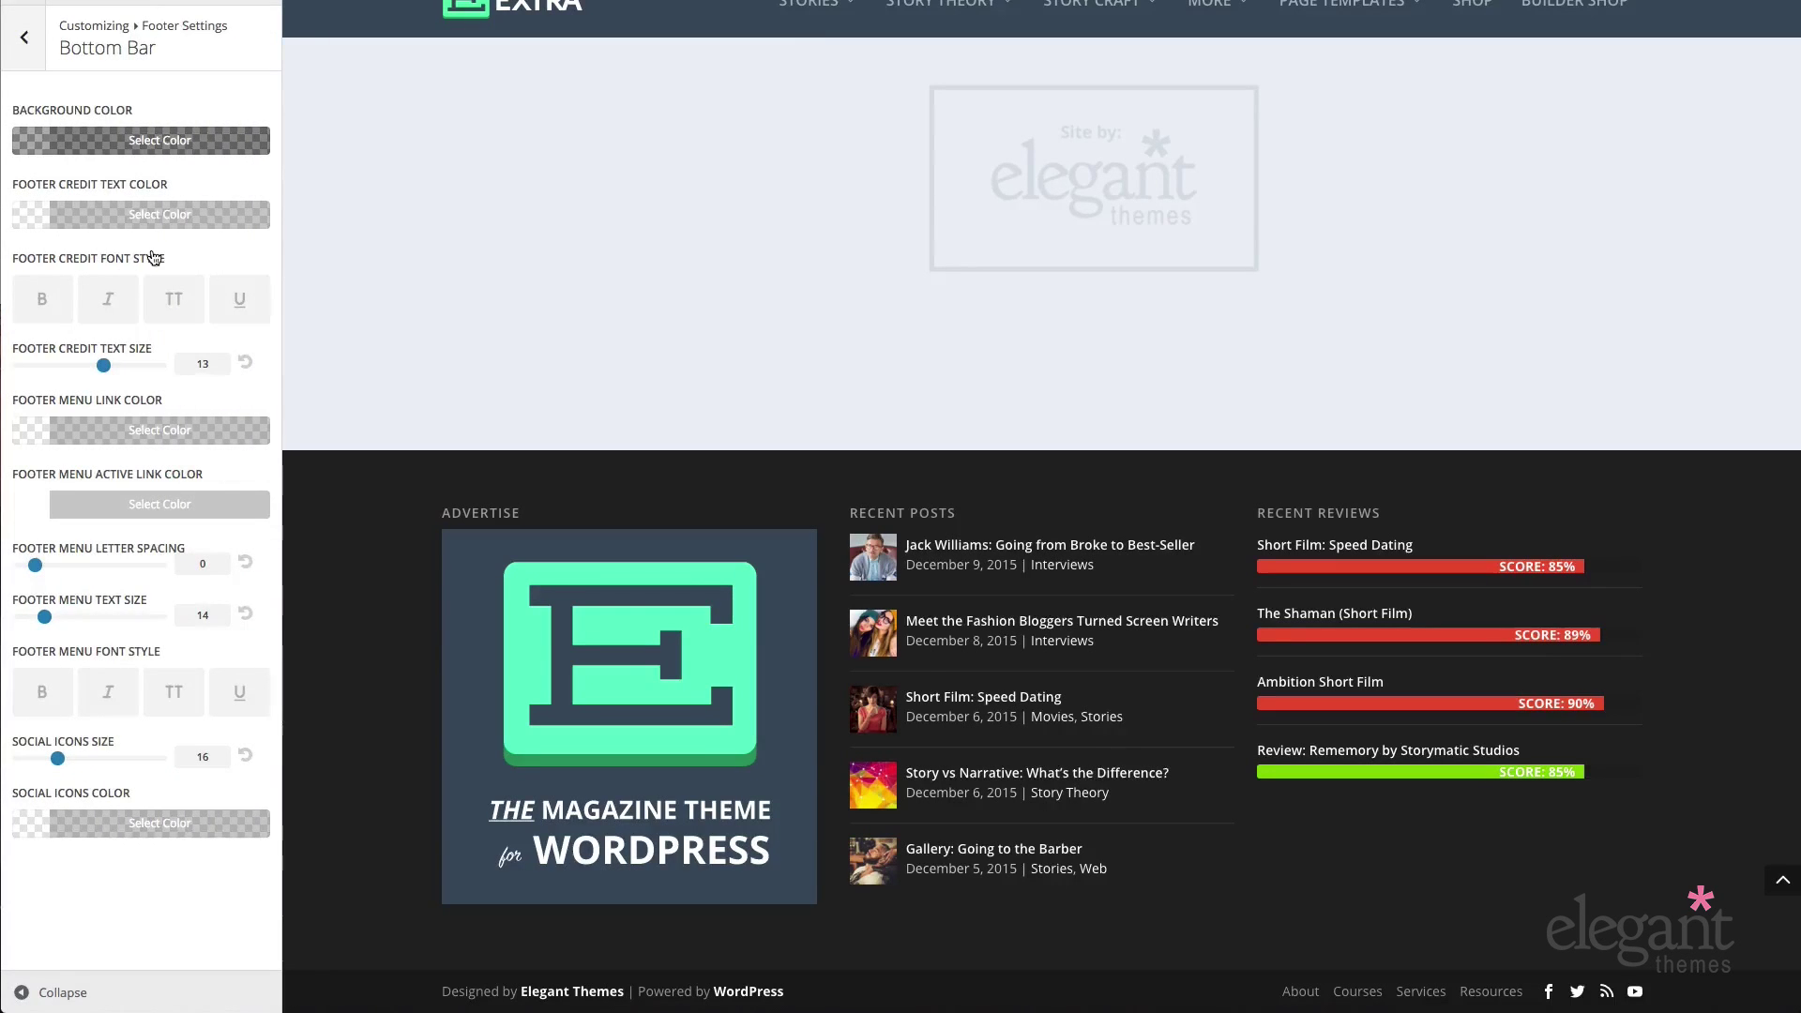
left_click(34, 142)
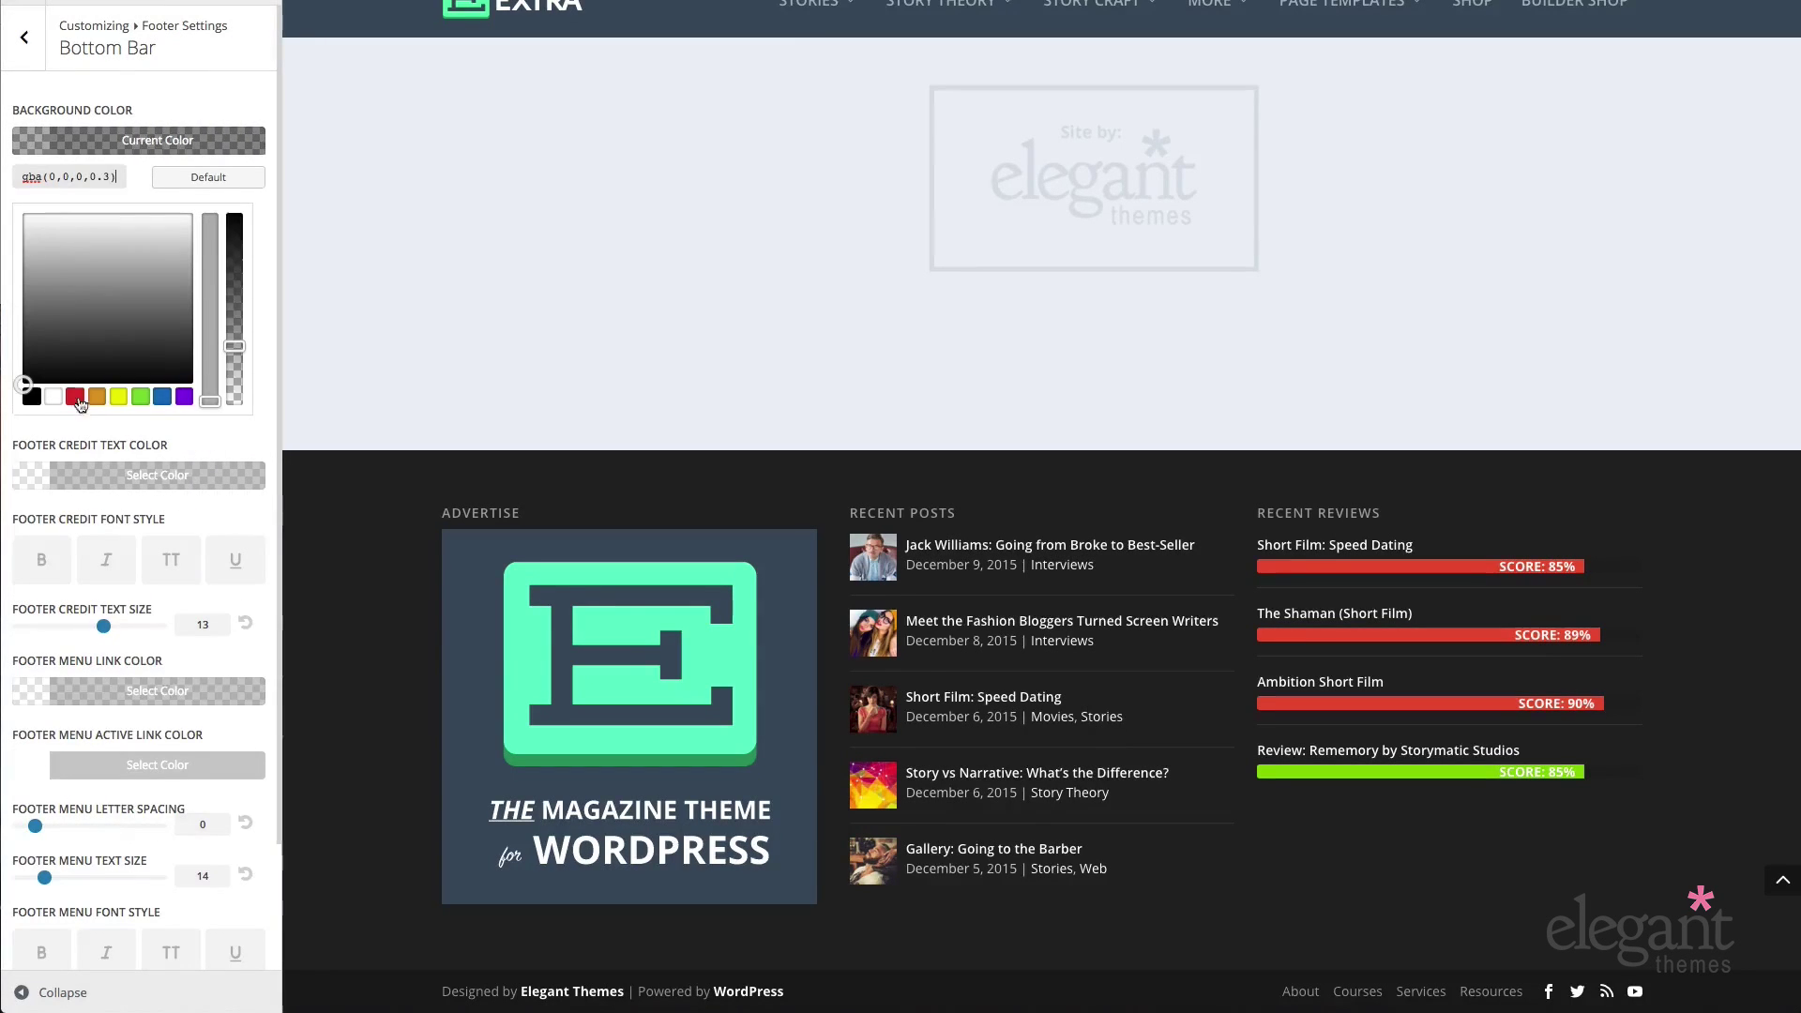
left_click(75, 397)
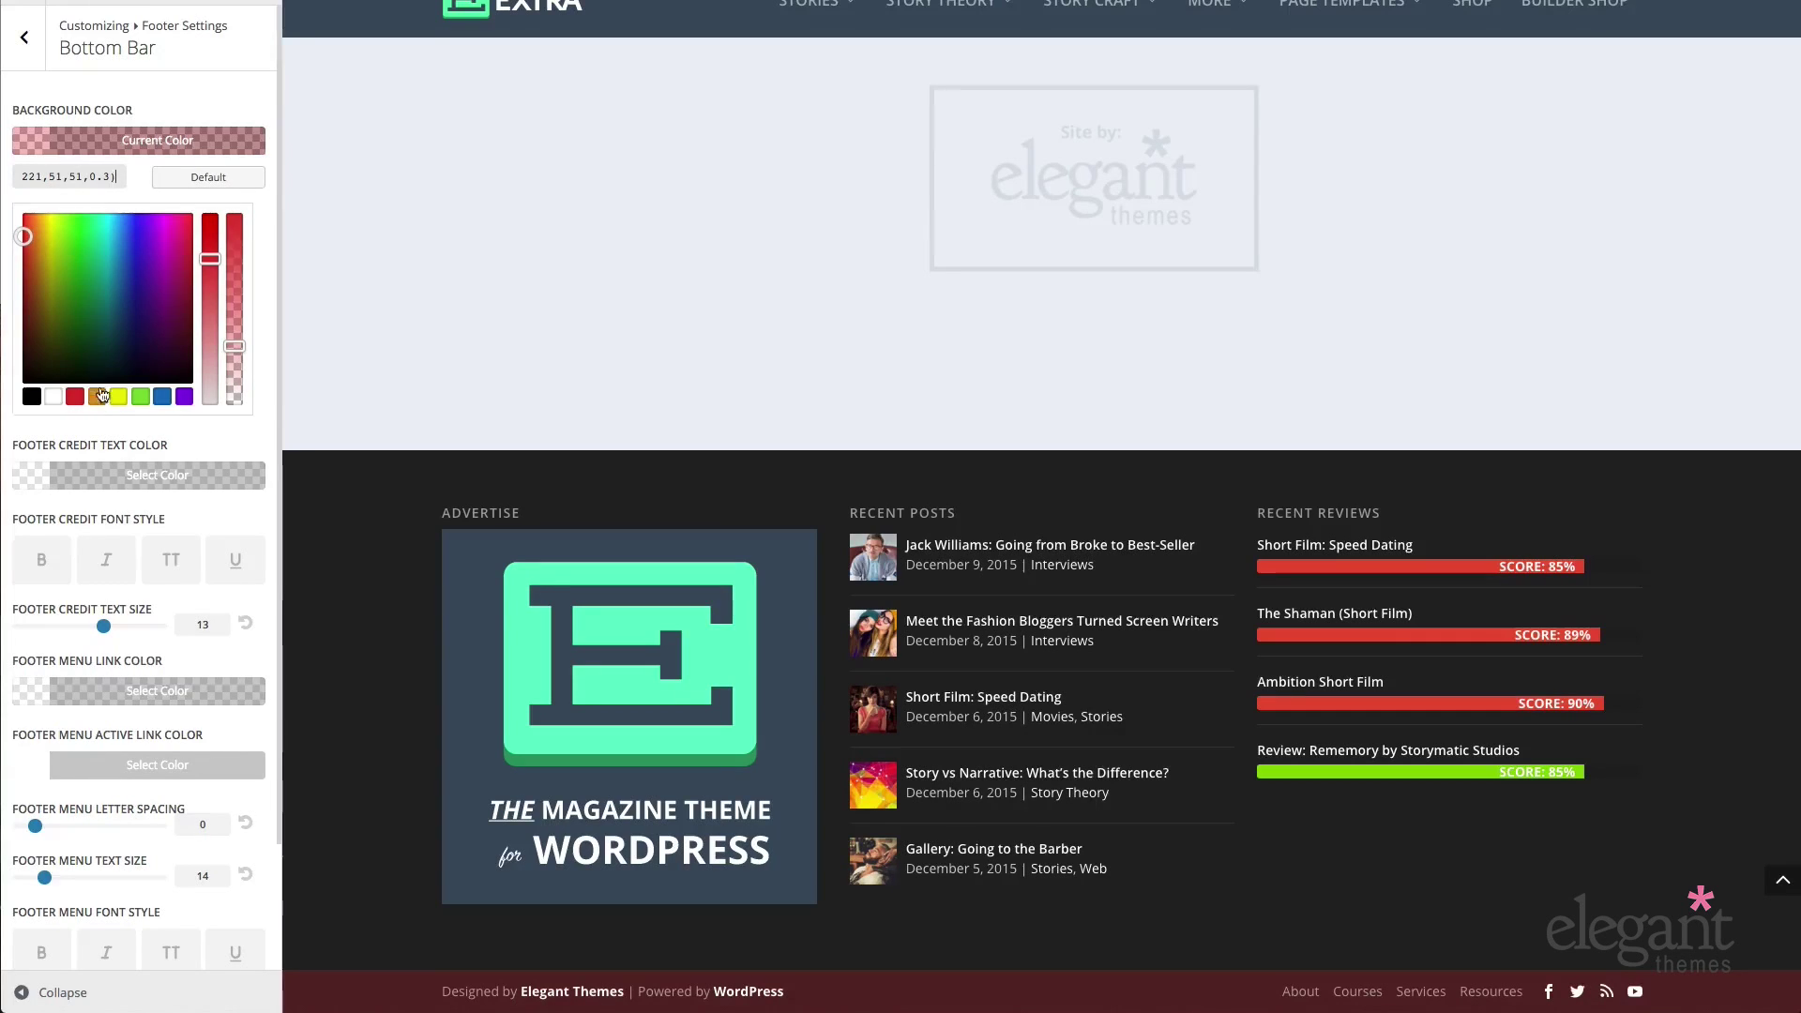
left_click(178, 177)
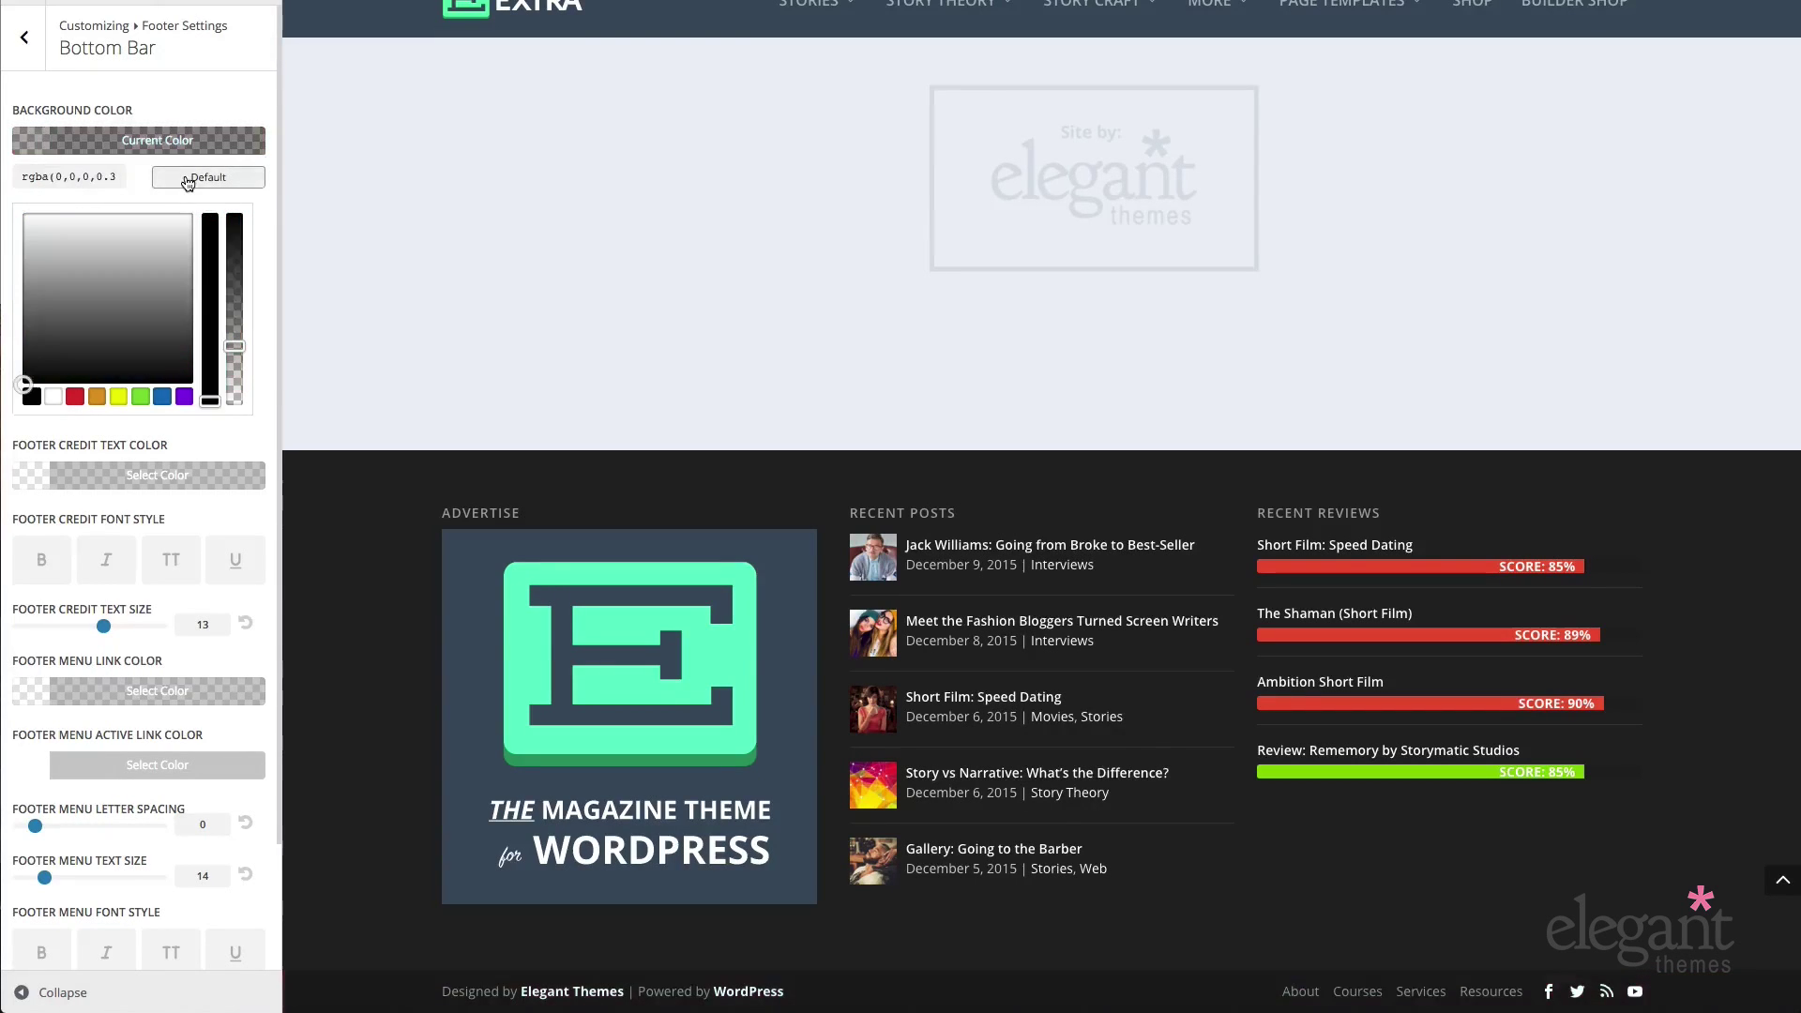
left_click(37, 140)
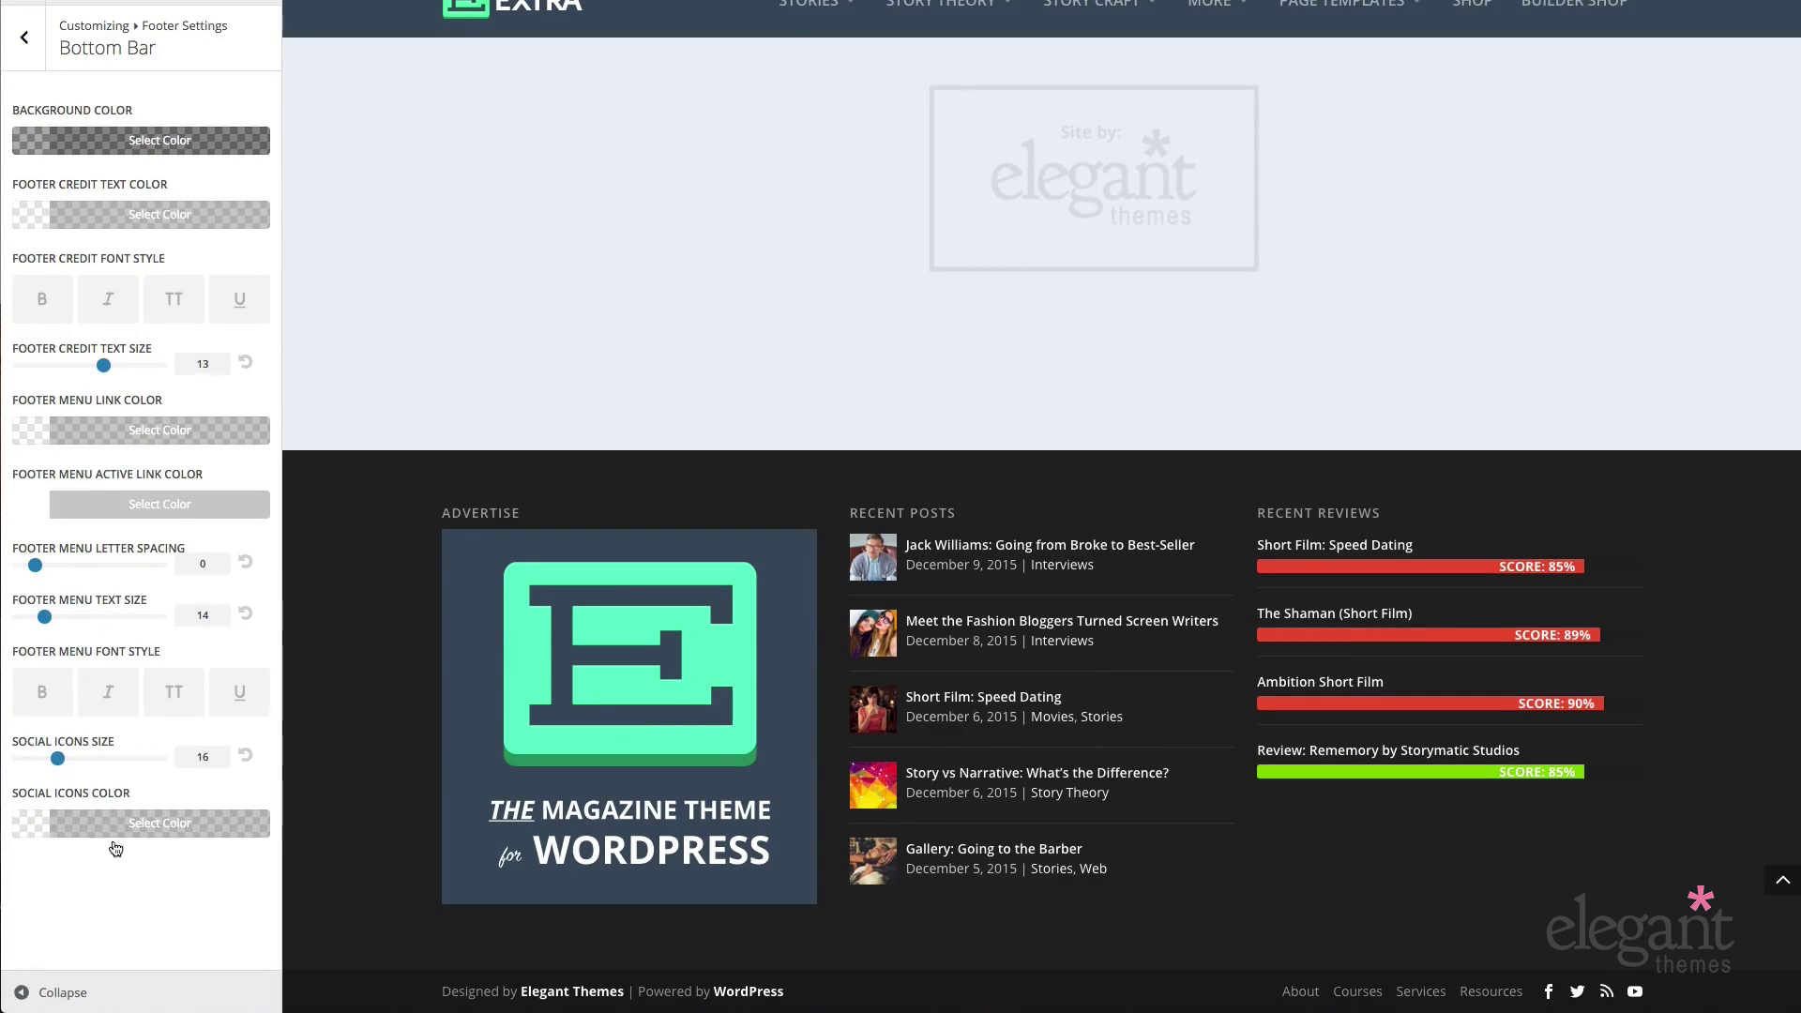
left_click(24, 37)
left_click(23, 39)
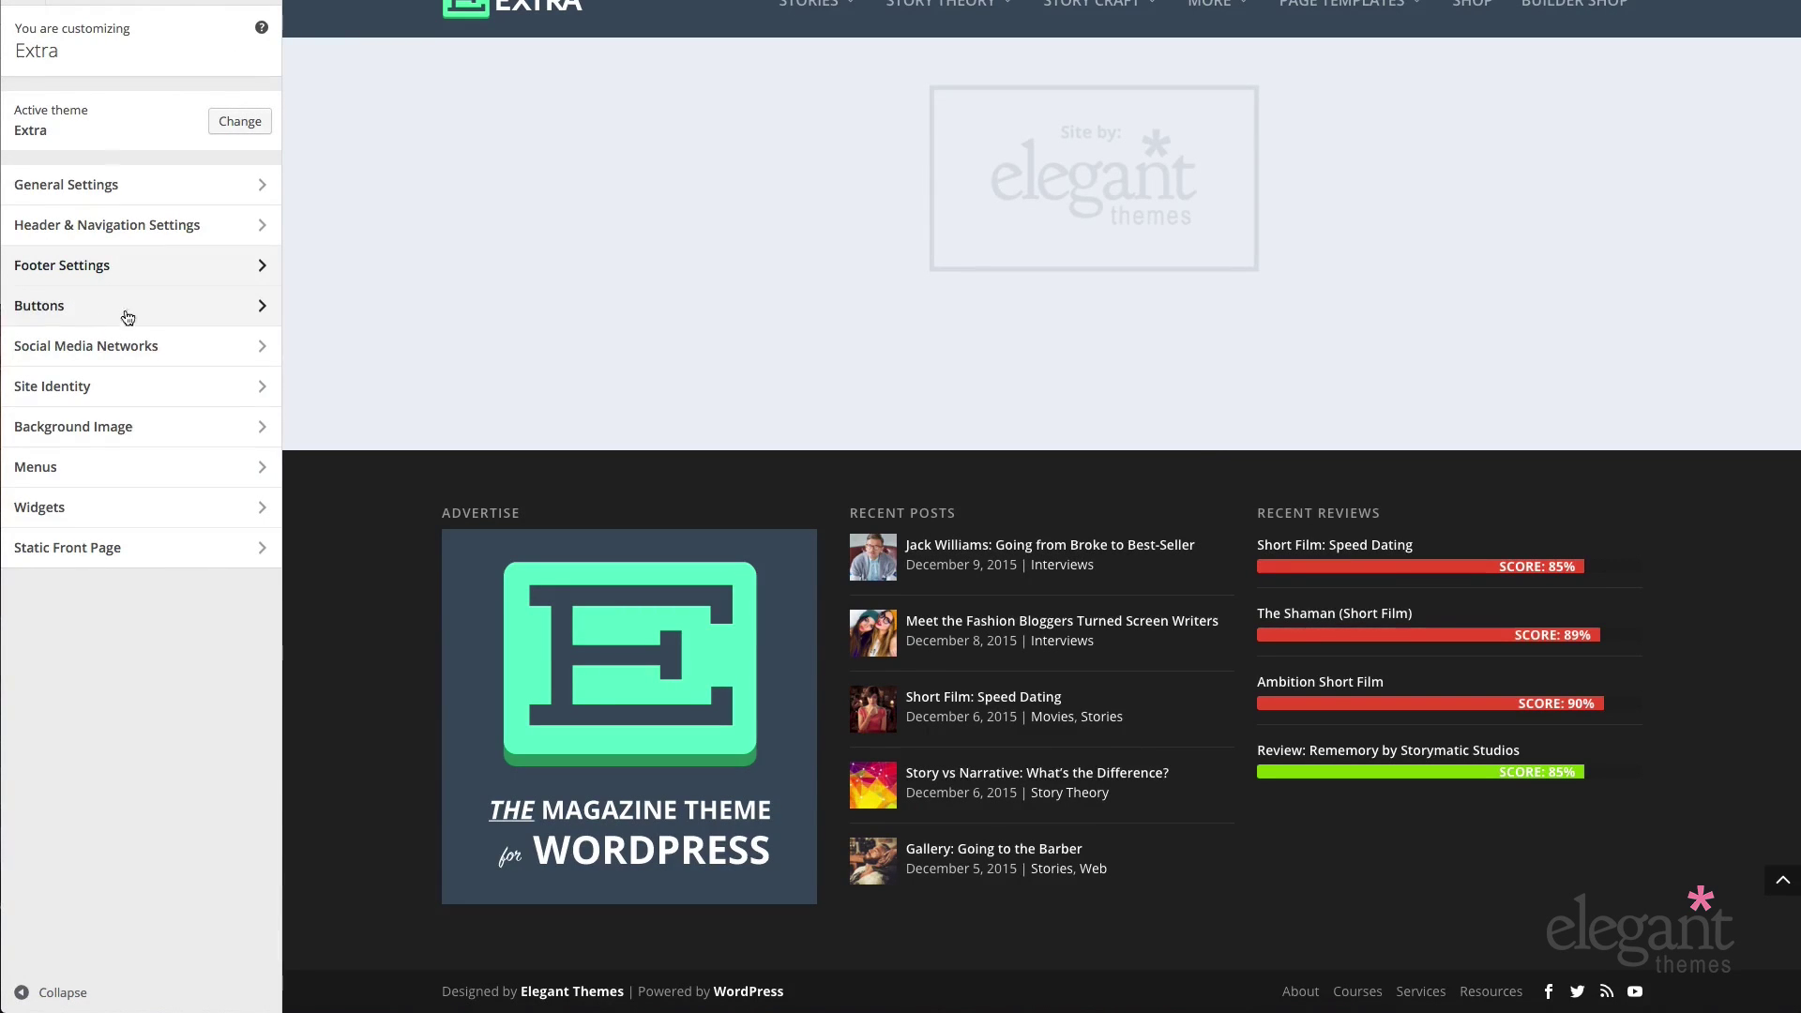
- Load the Interviews category page in the preview and bring its Read More buttons into view
scroll(373, 341, "up", 15)
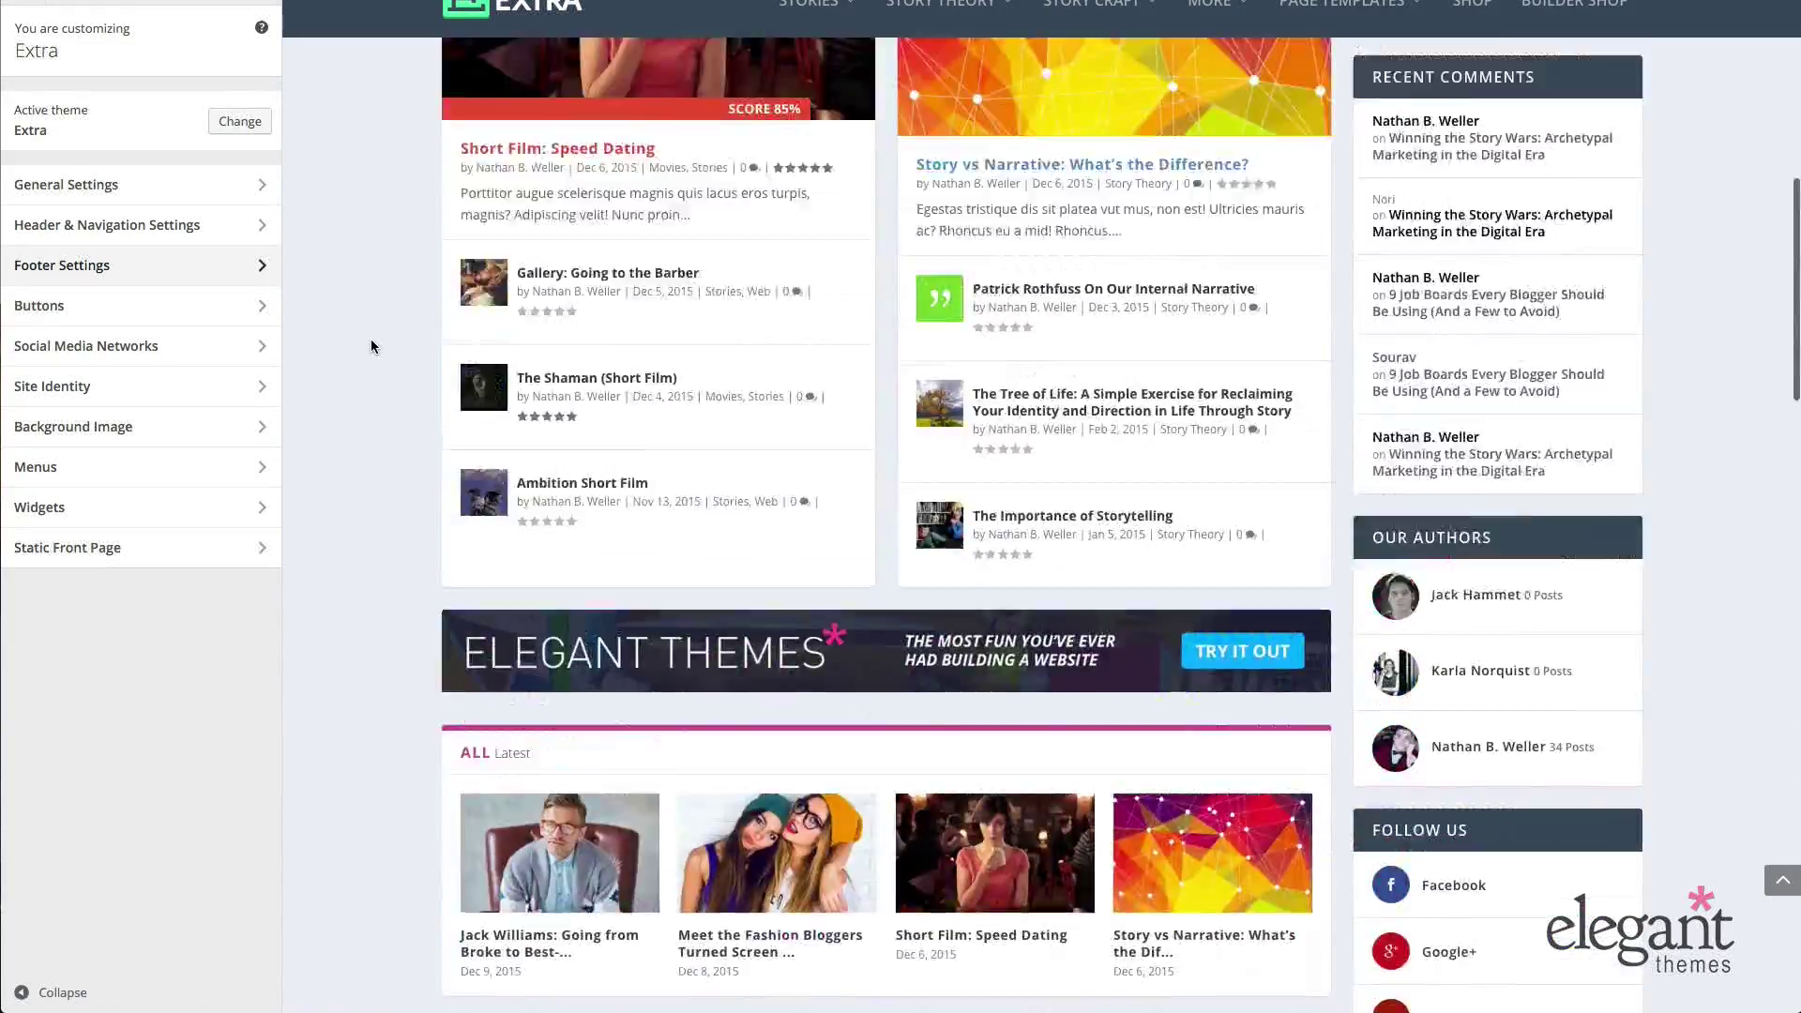
scroll(368, 346, "up", 3)
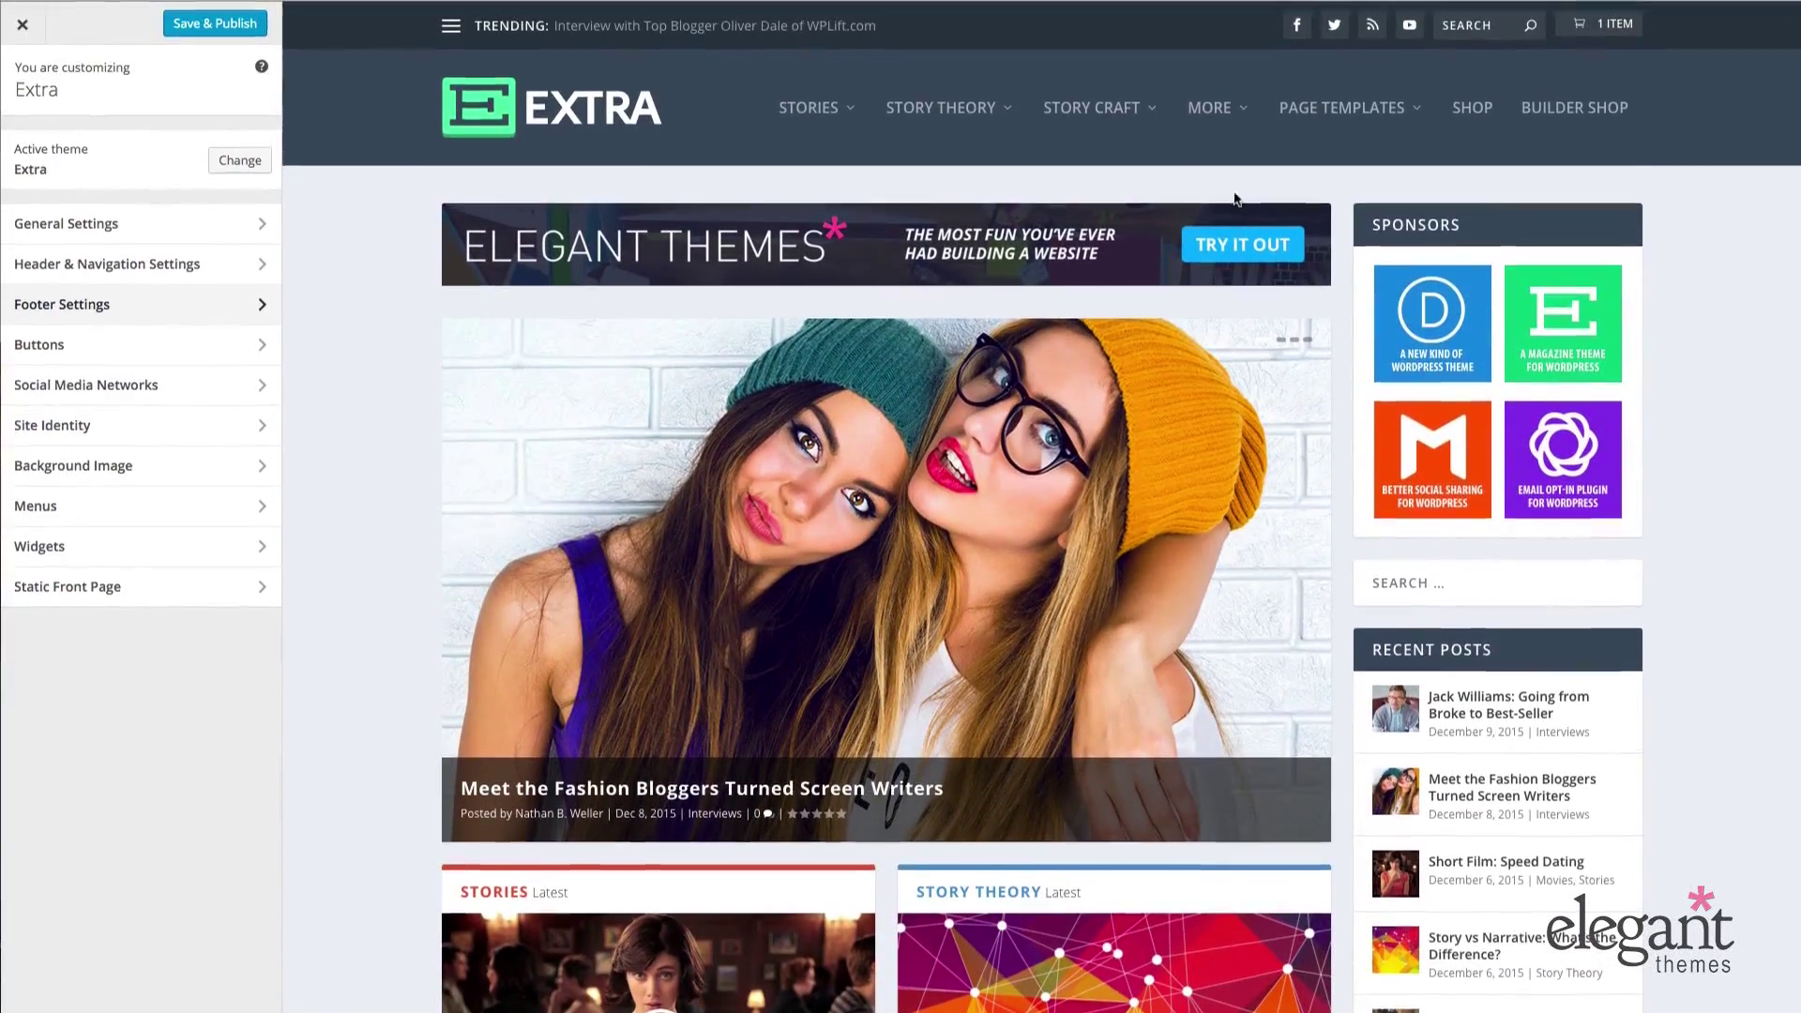
mouse_move(1341, 74)
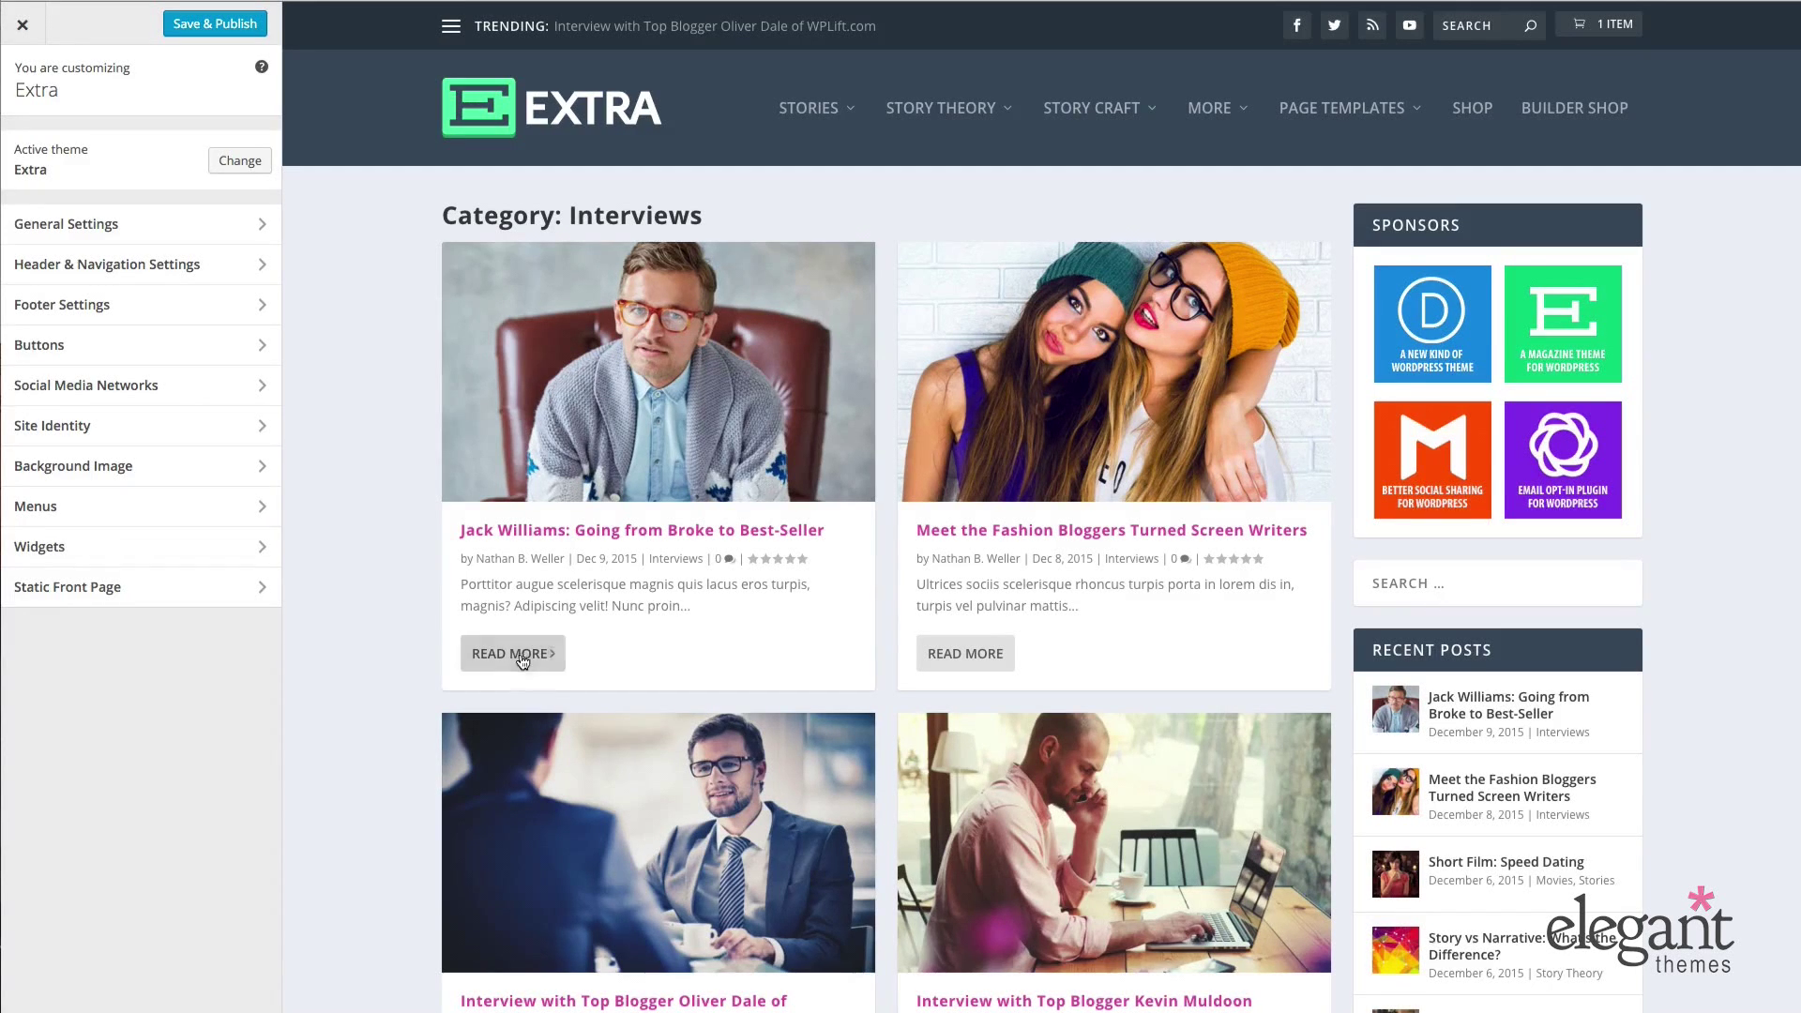
scroll(975, 666, "down", 3)
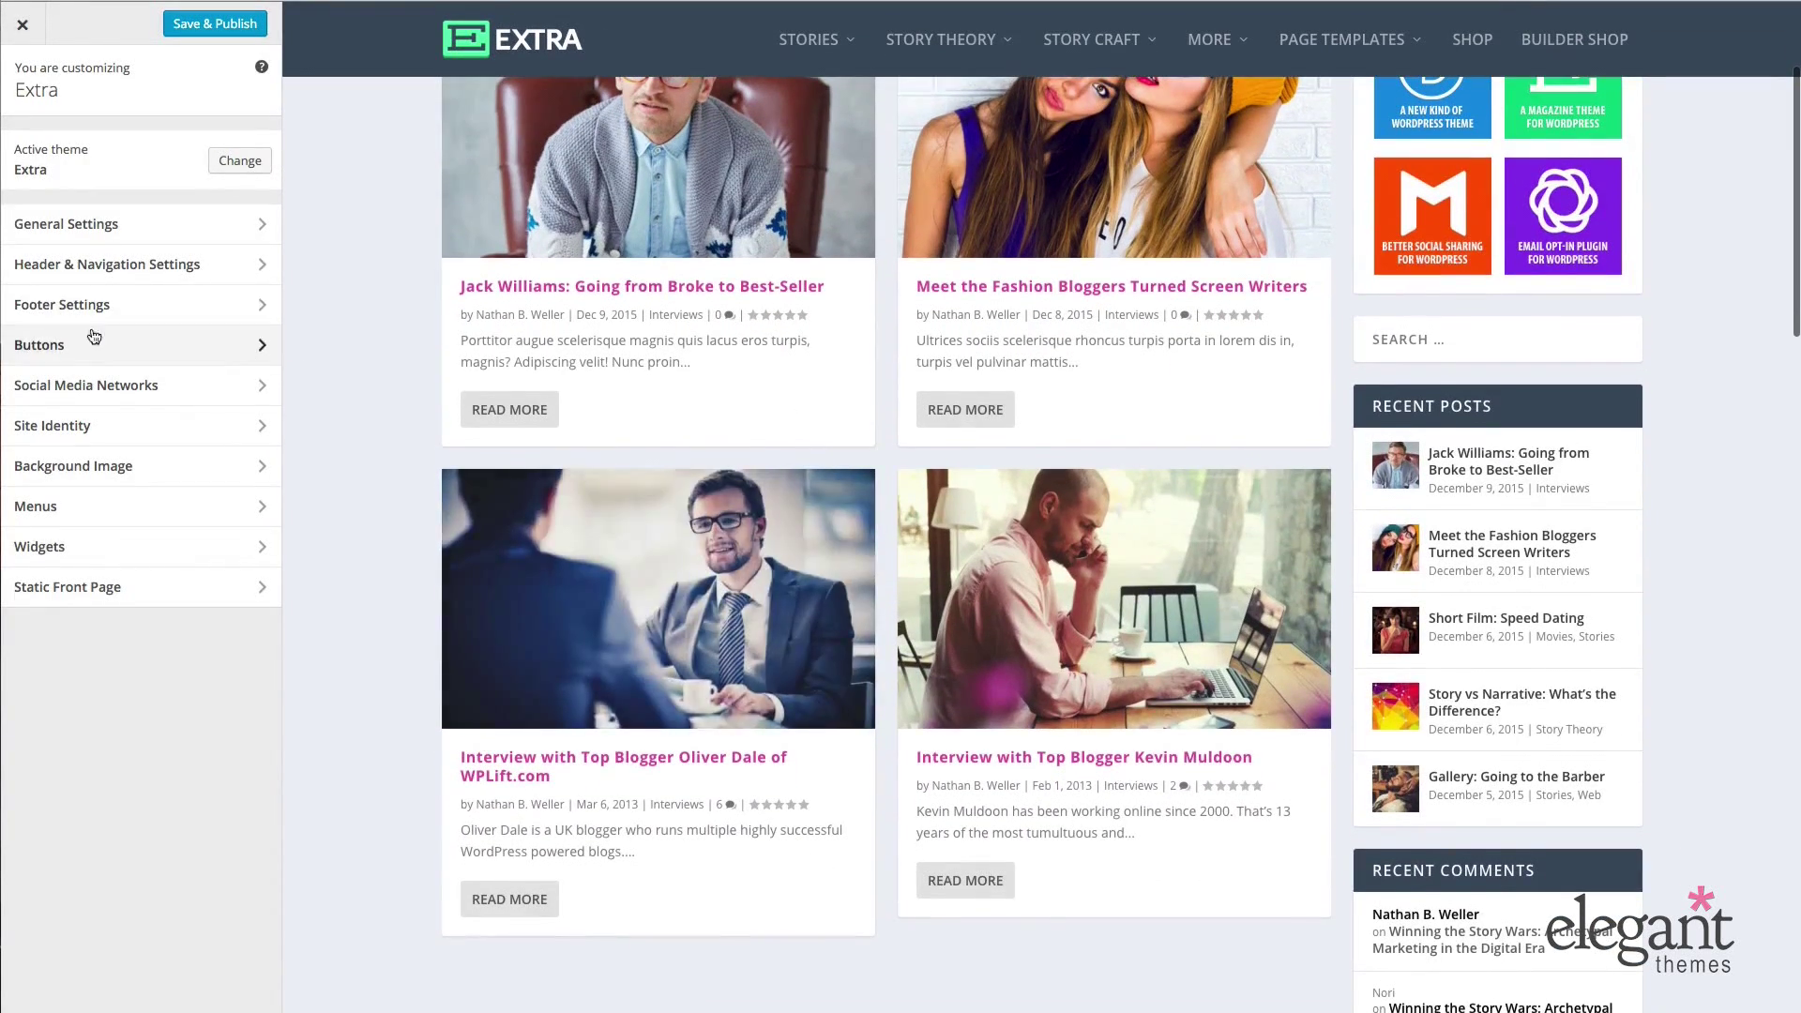
- Try a text size of 20 in the button styles settings, and reset it to the default
left_click(99, 346)
left_click(83, 145)
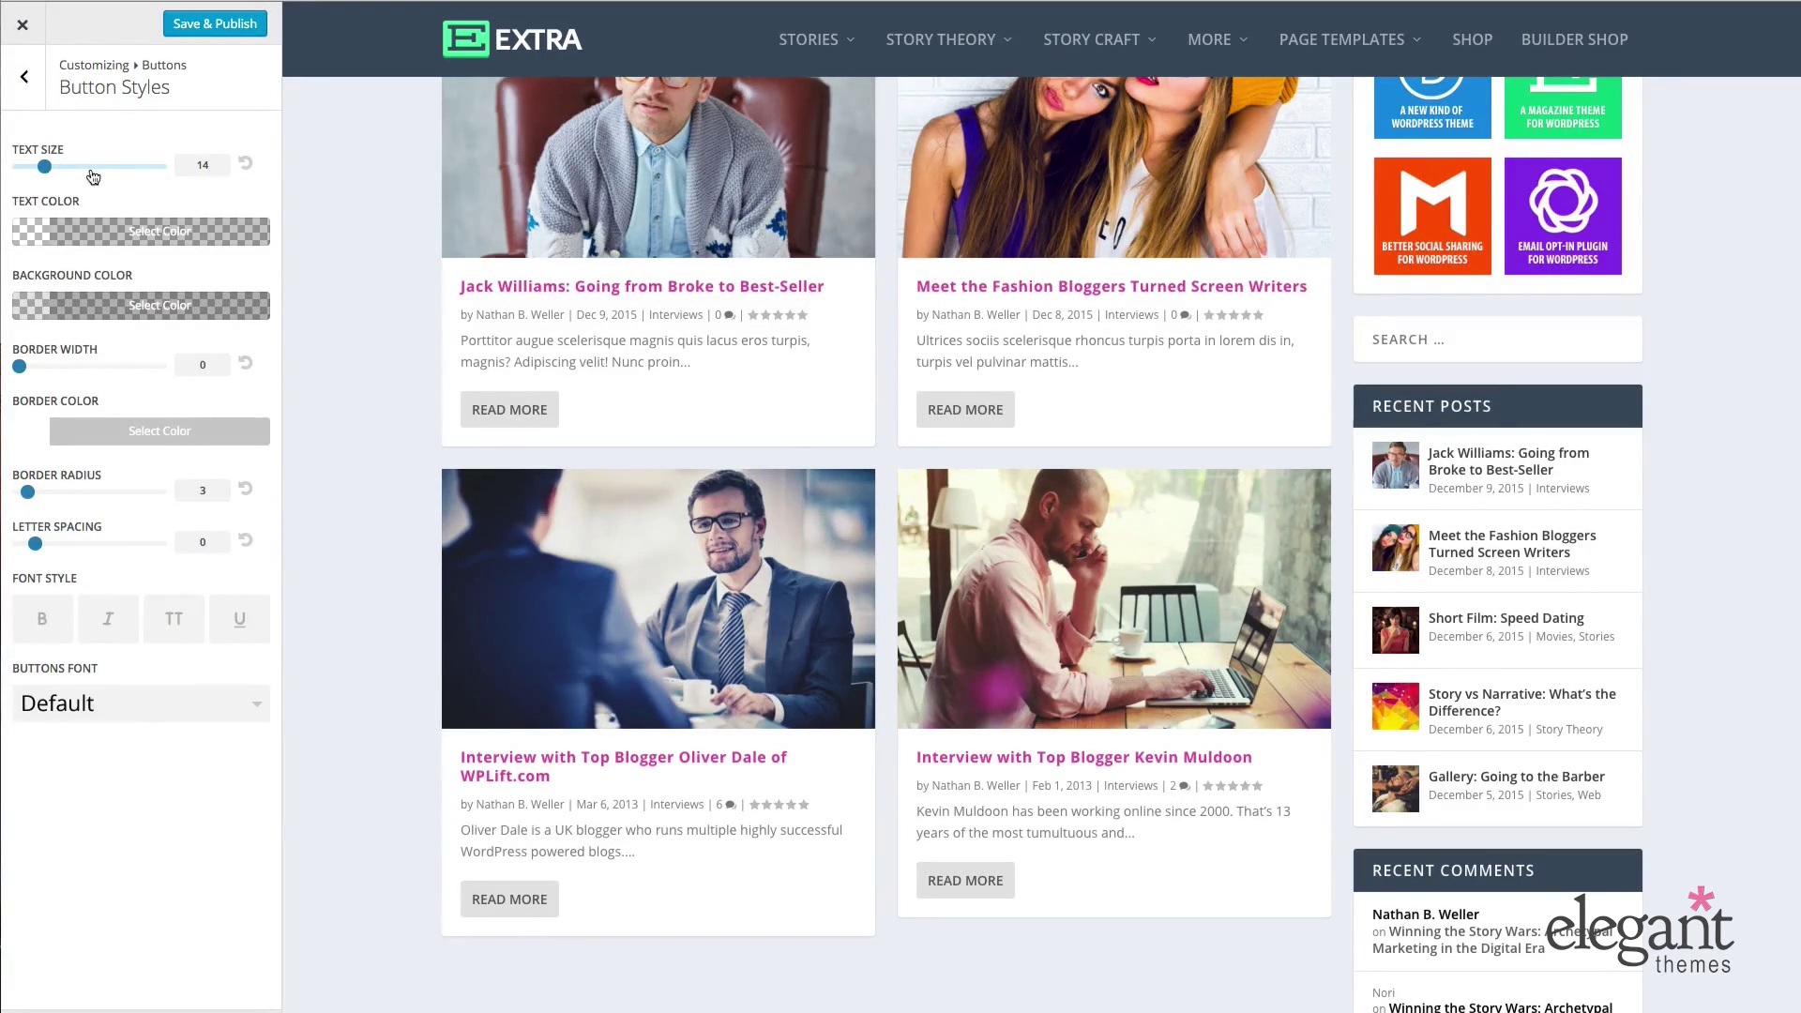
left_click_drag(44, 167, 73, 167)
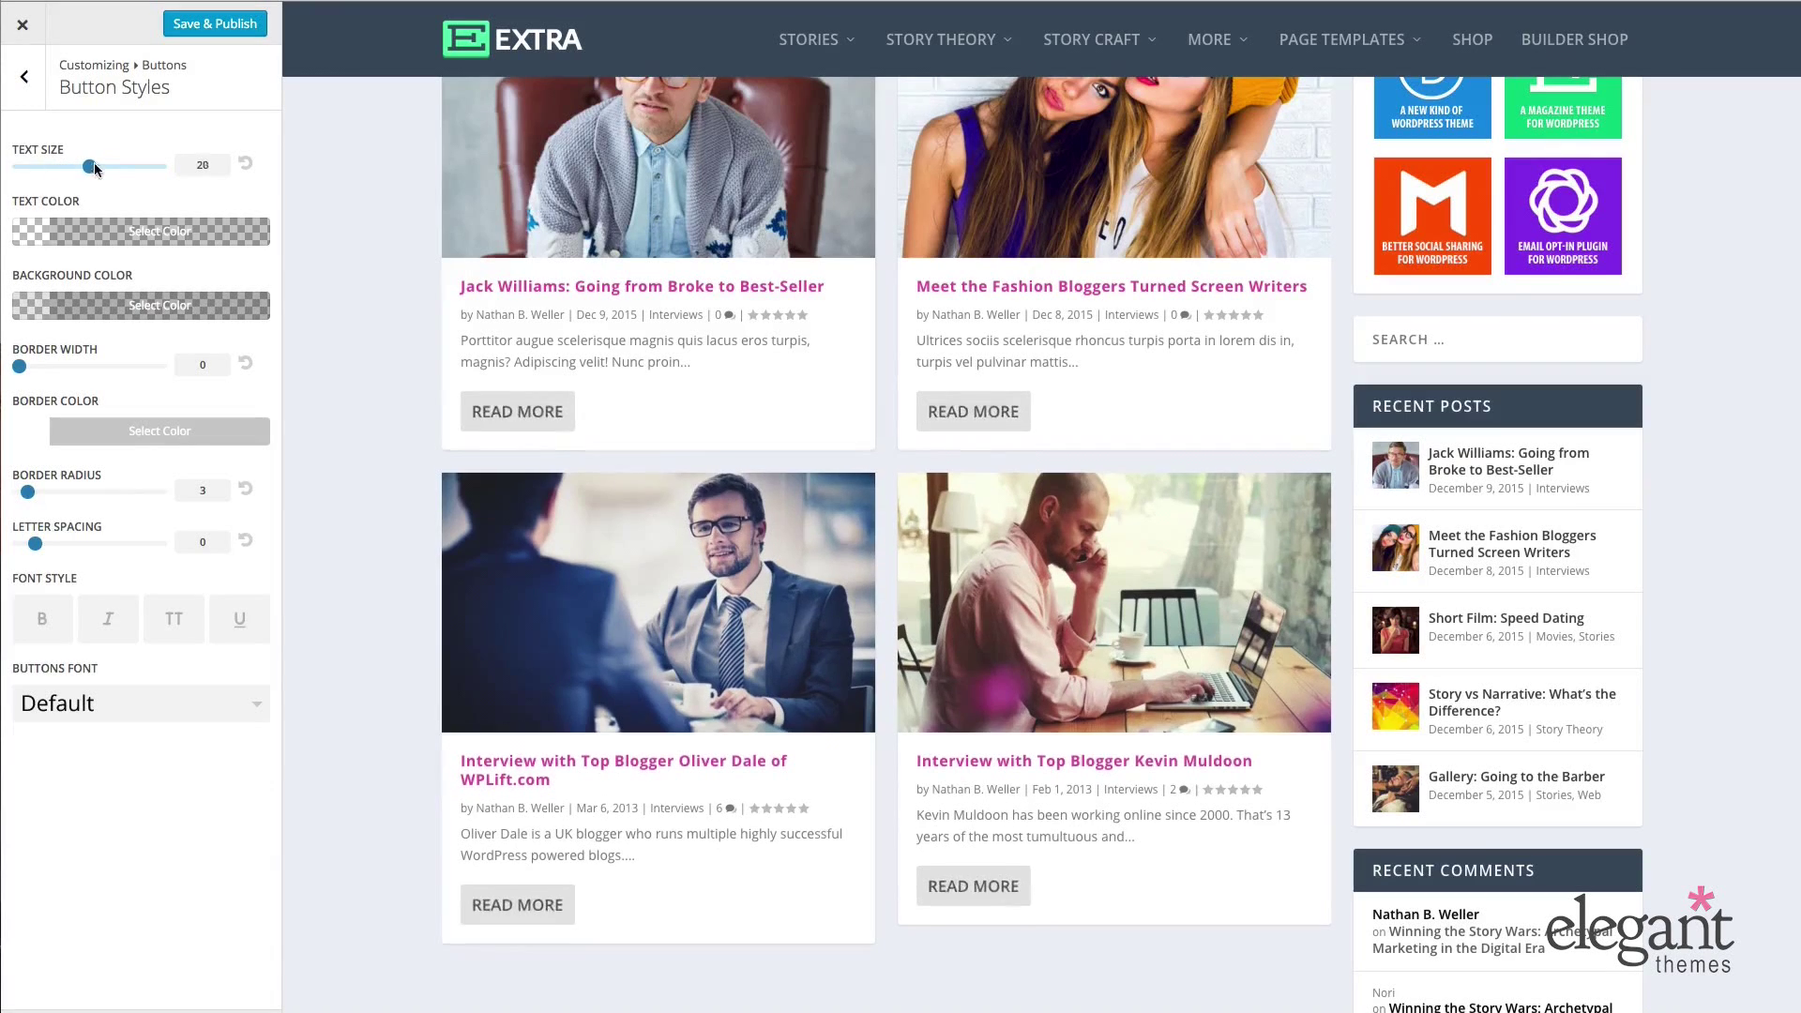
left_click(245, 165)
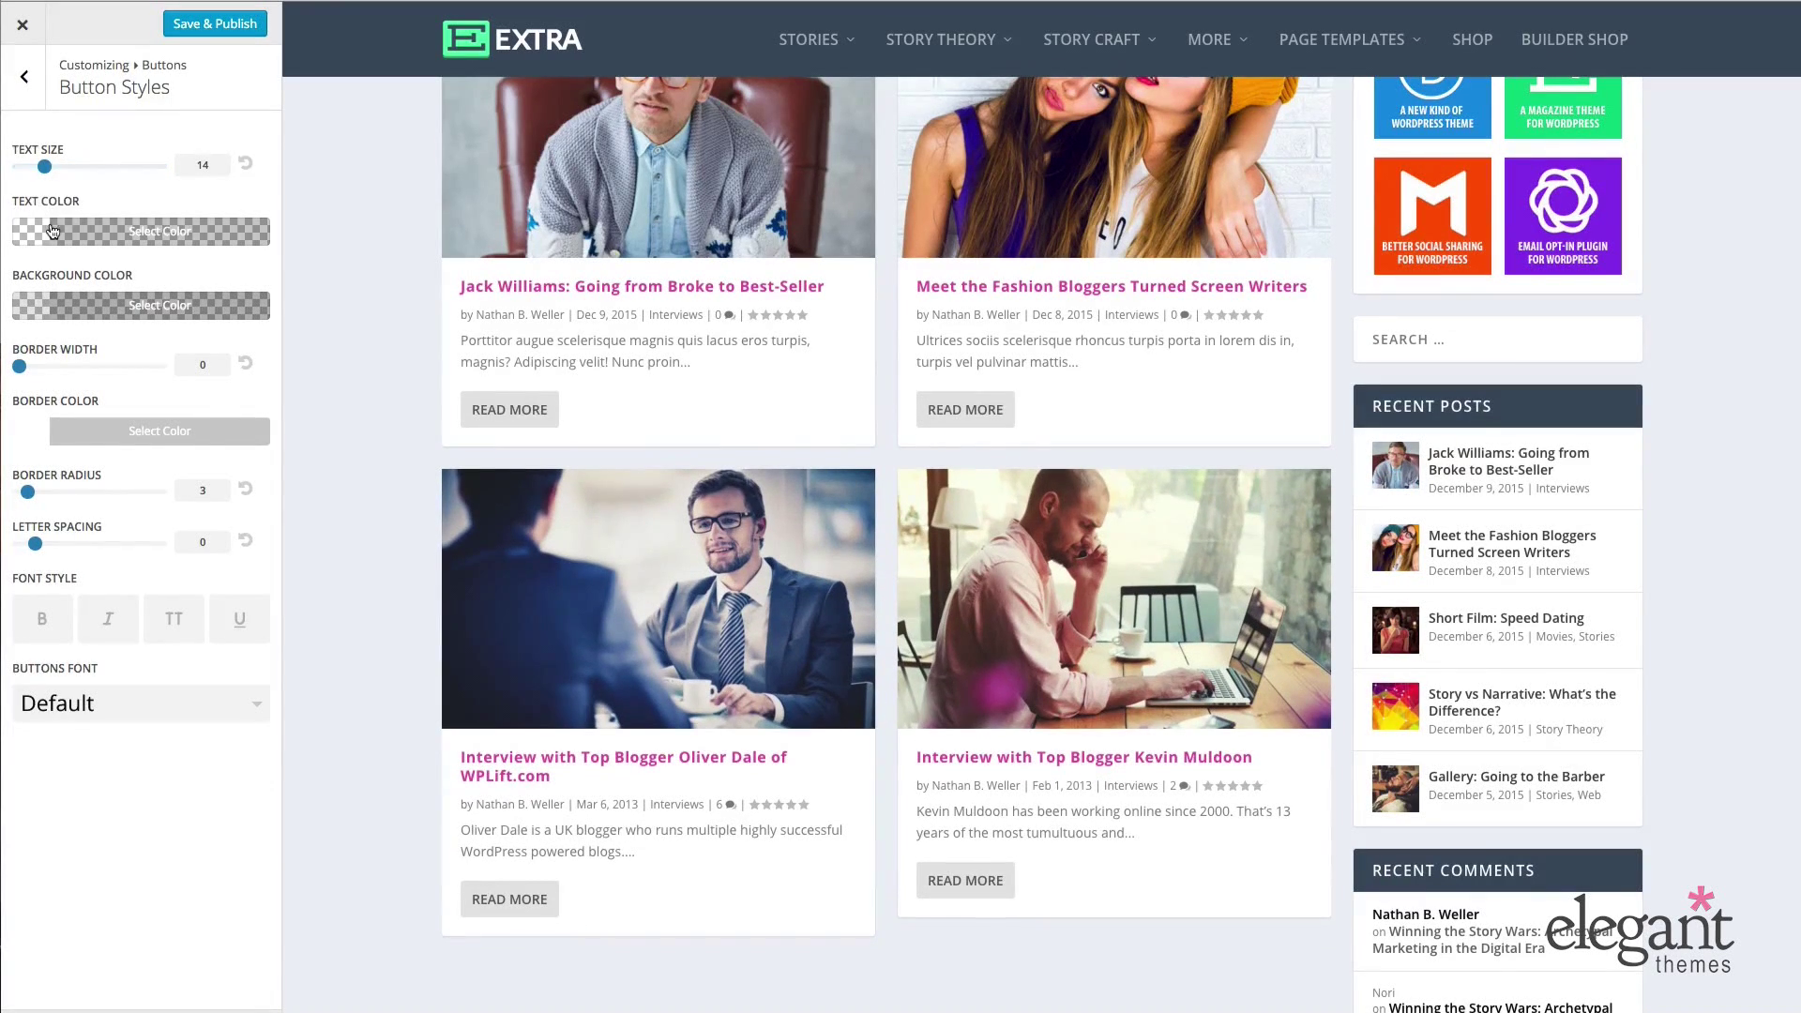
- Try the red rgba(221,51,51,0.1) as button background color, restore the default color and leave the button styles
left_click(34, 311)
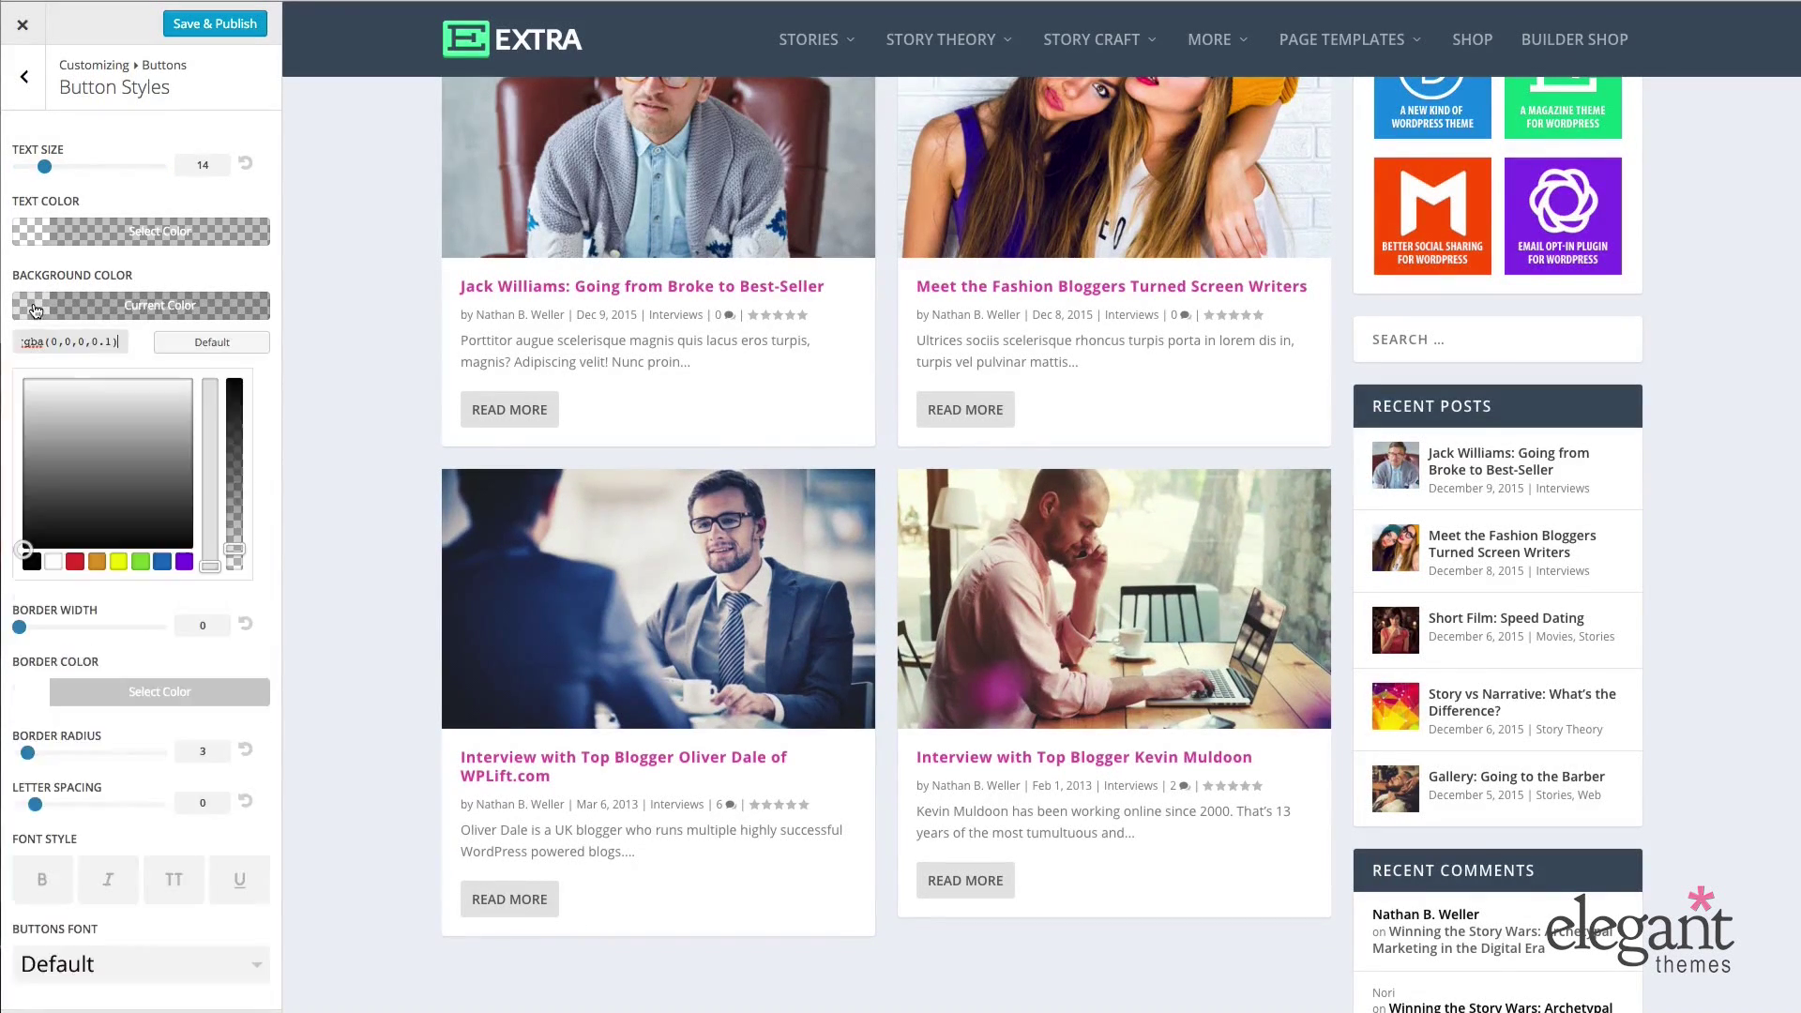
left_click(75, 563)
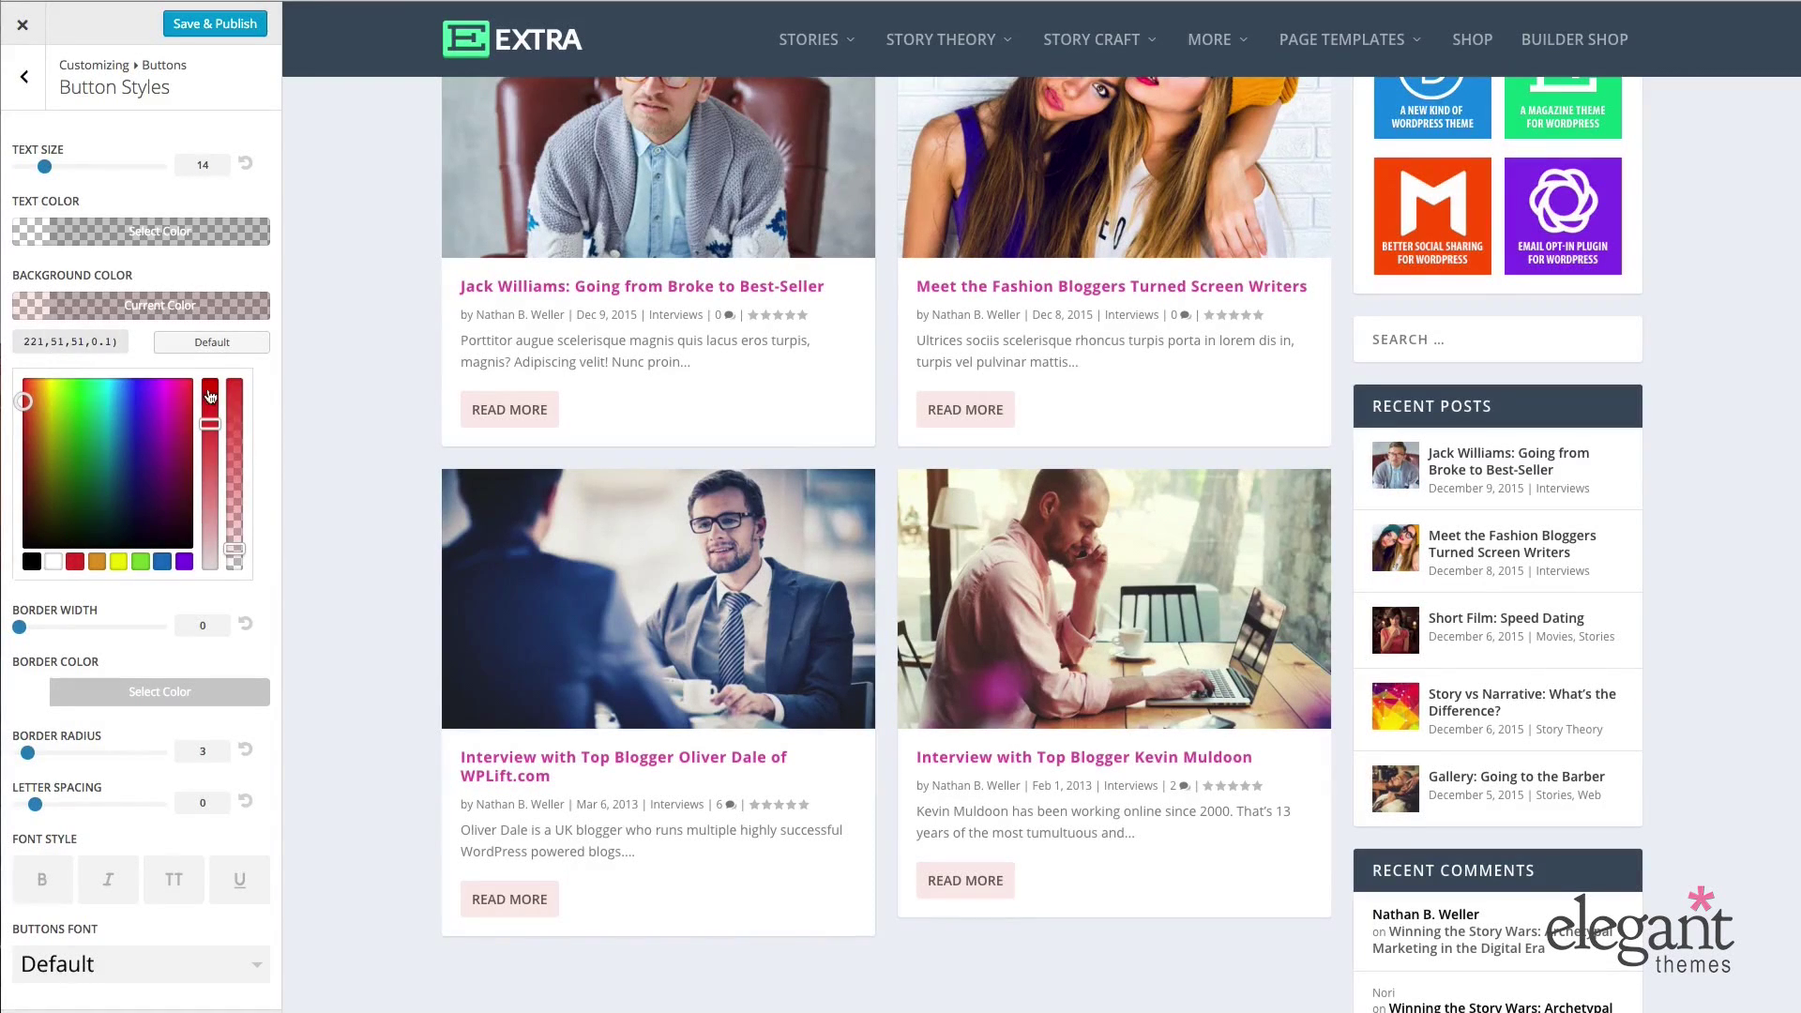
left_click(212, 342)
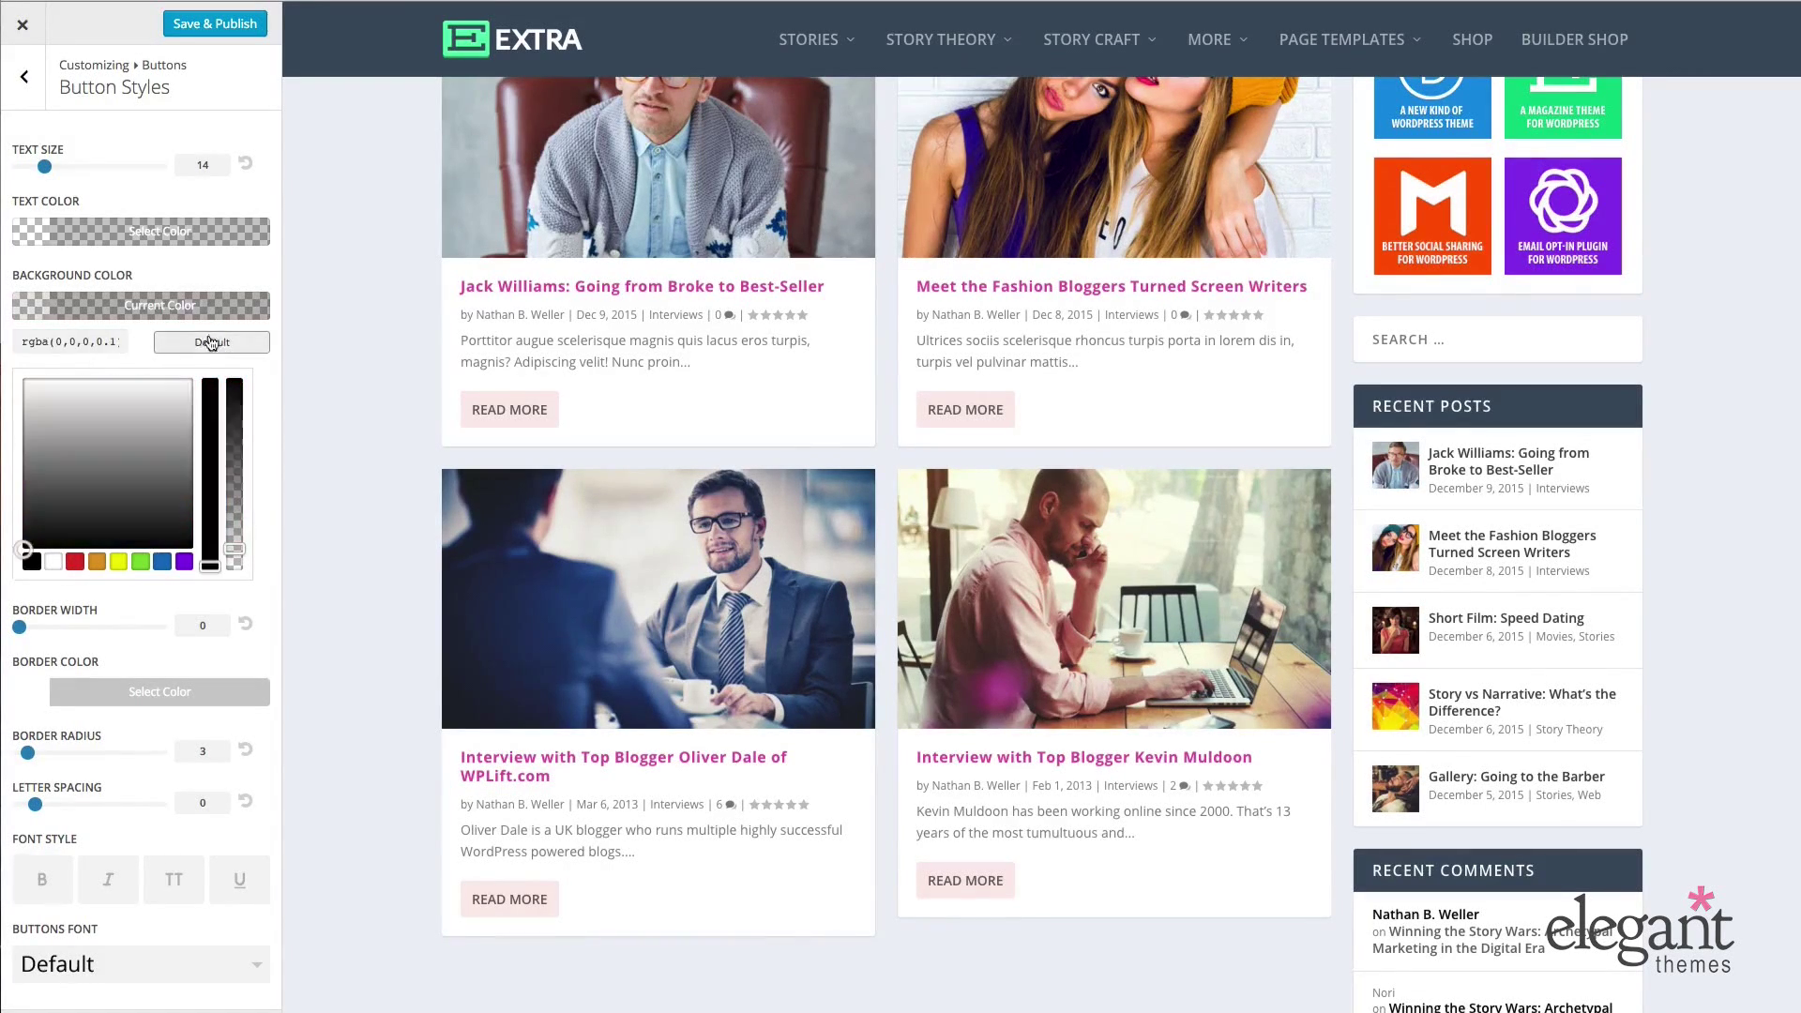
left_click(197, 302)
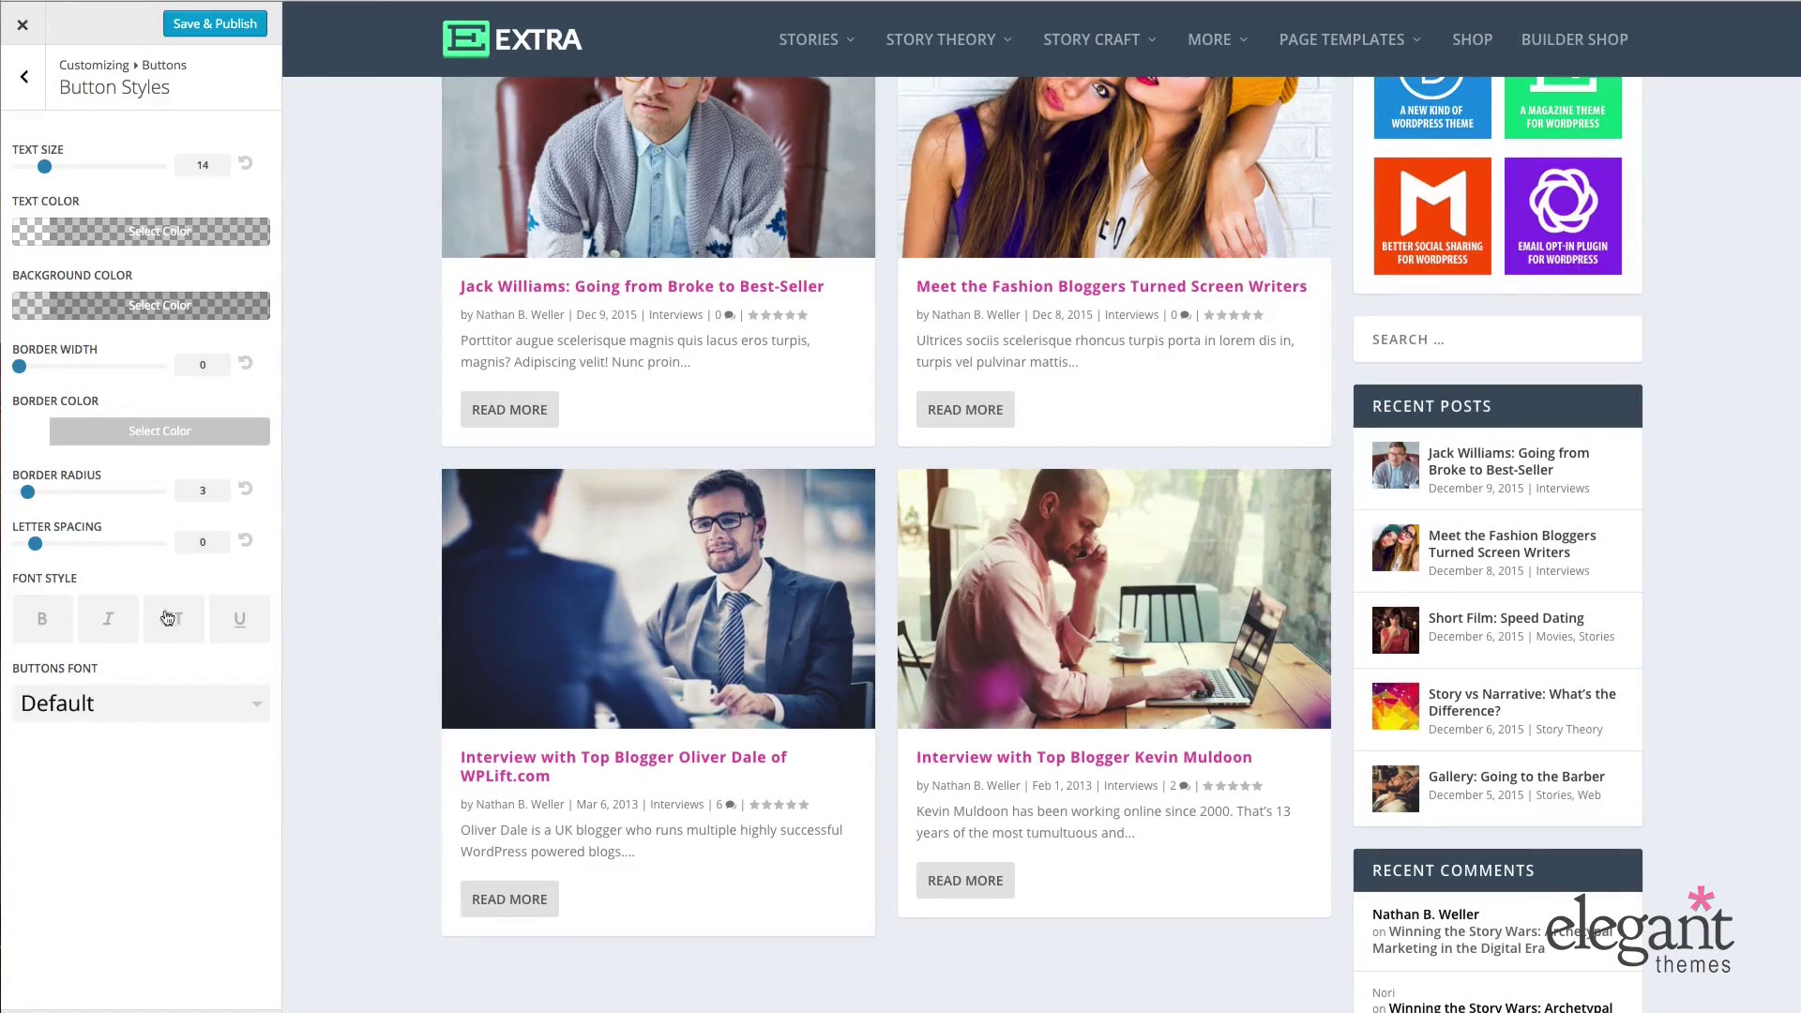
left_click(25, 77)
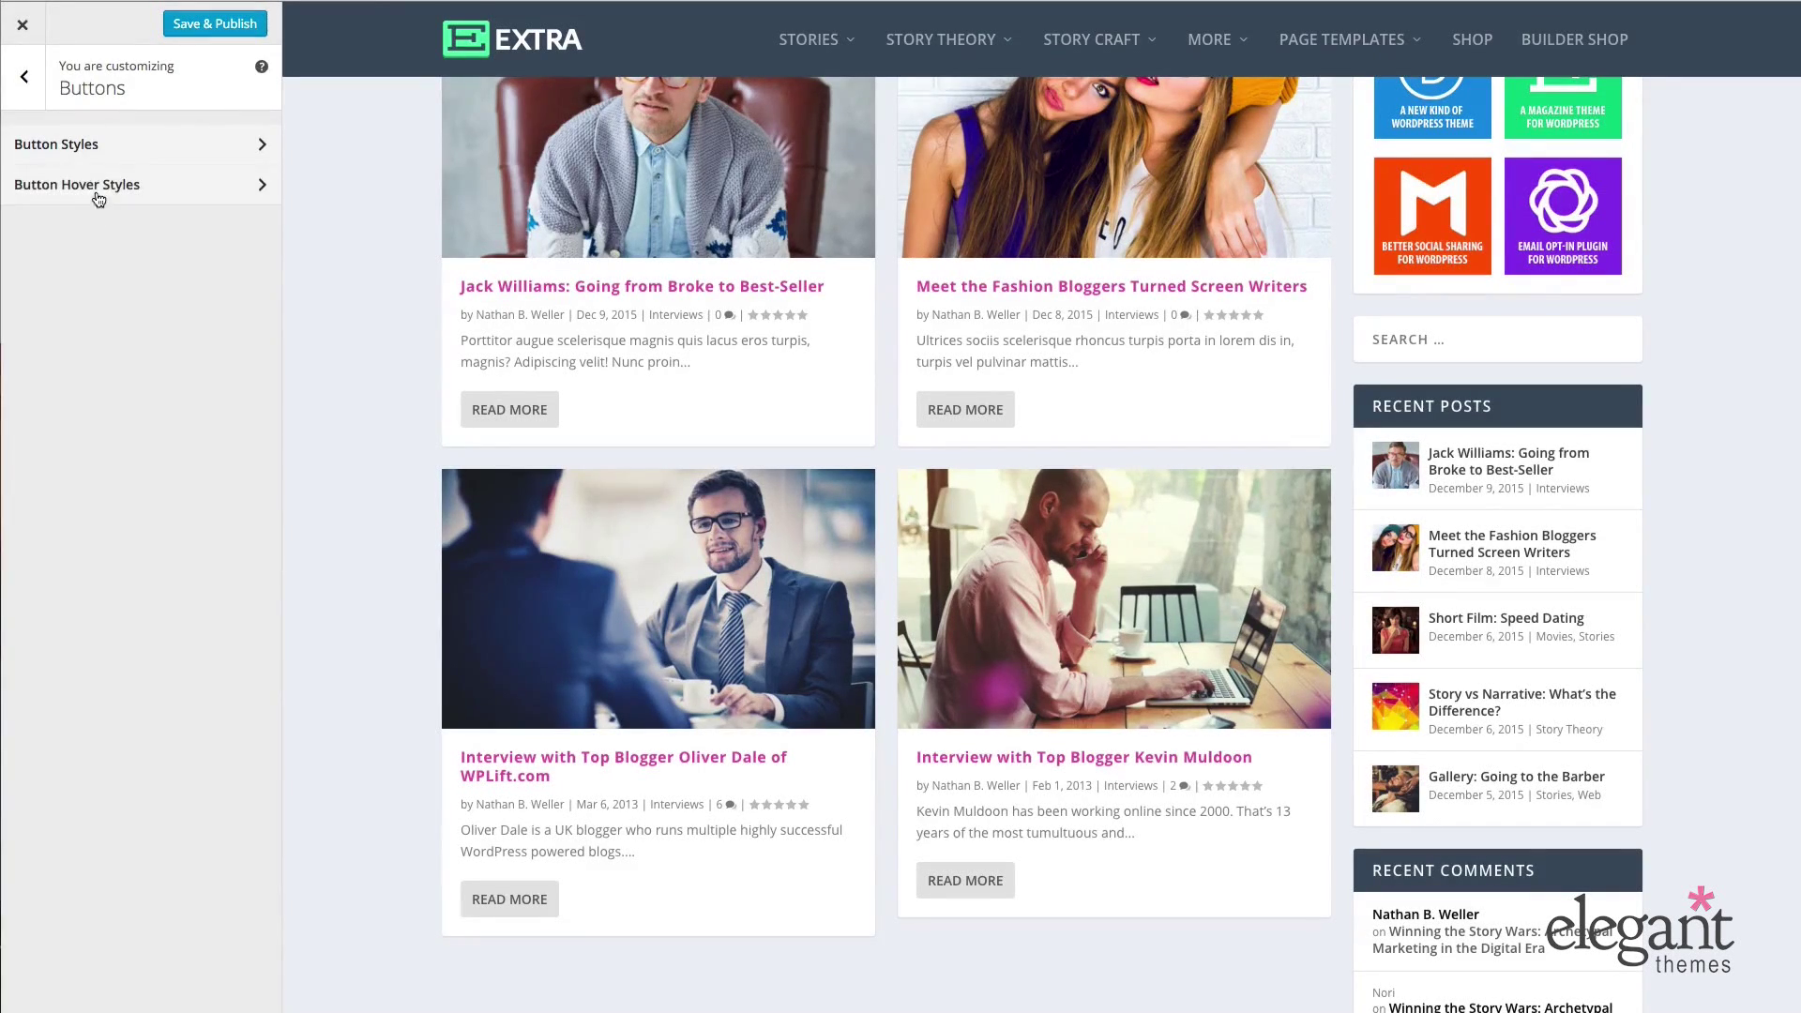
- Look over the Button Hover Styles options and return to the main customizer list
left_click(178, 198)
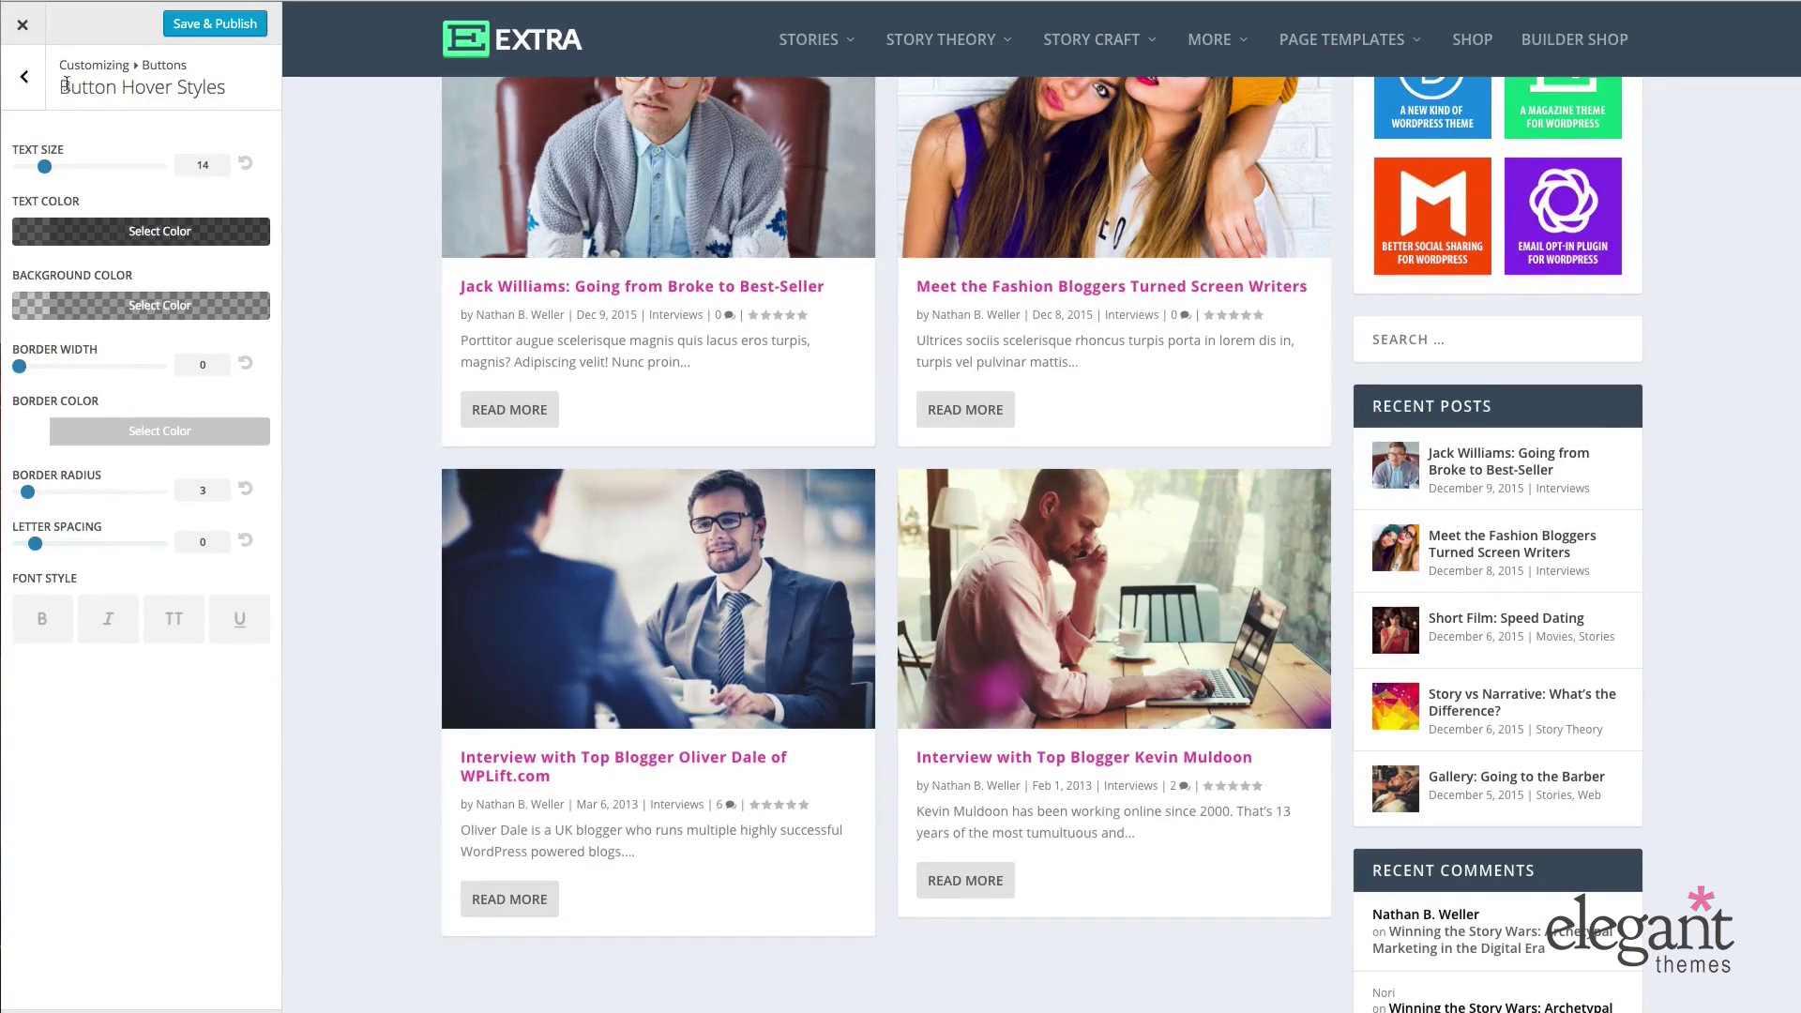
left_click(24, 75)
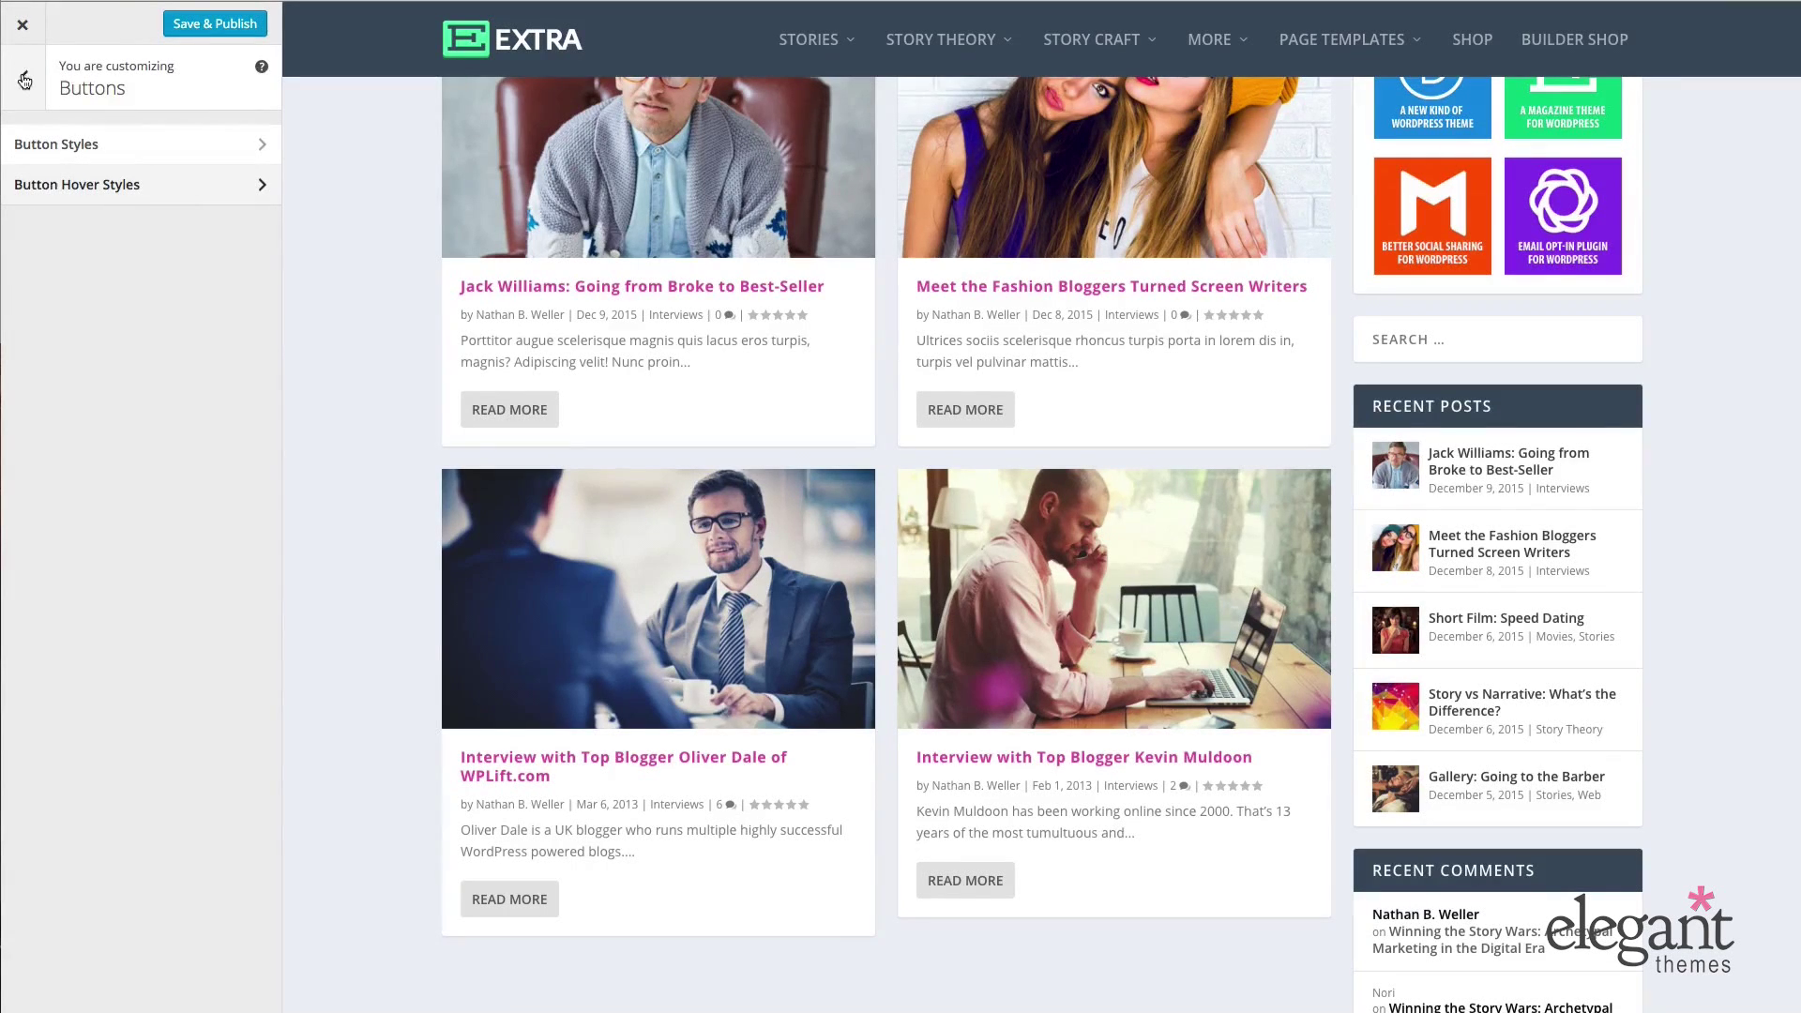
left_click(25, 80)
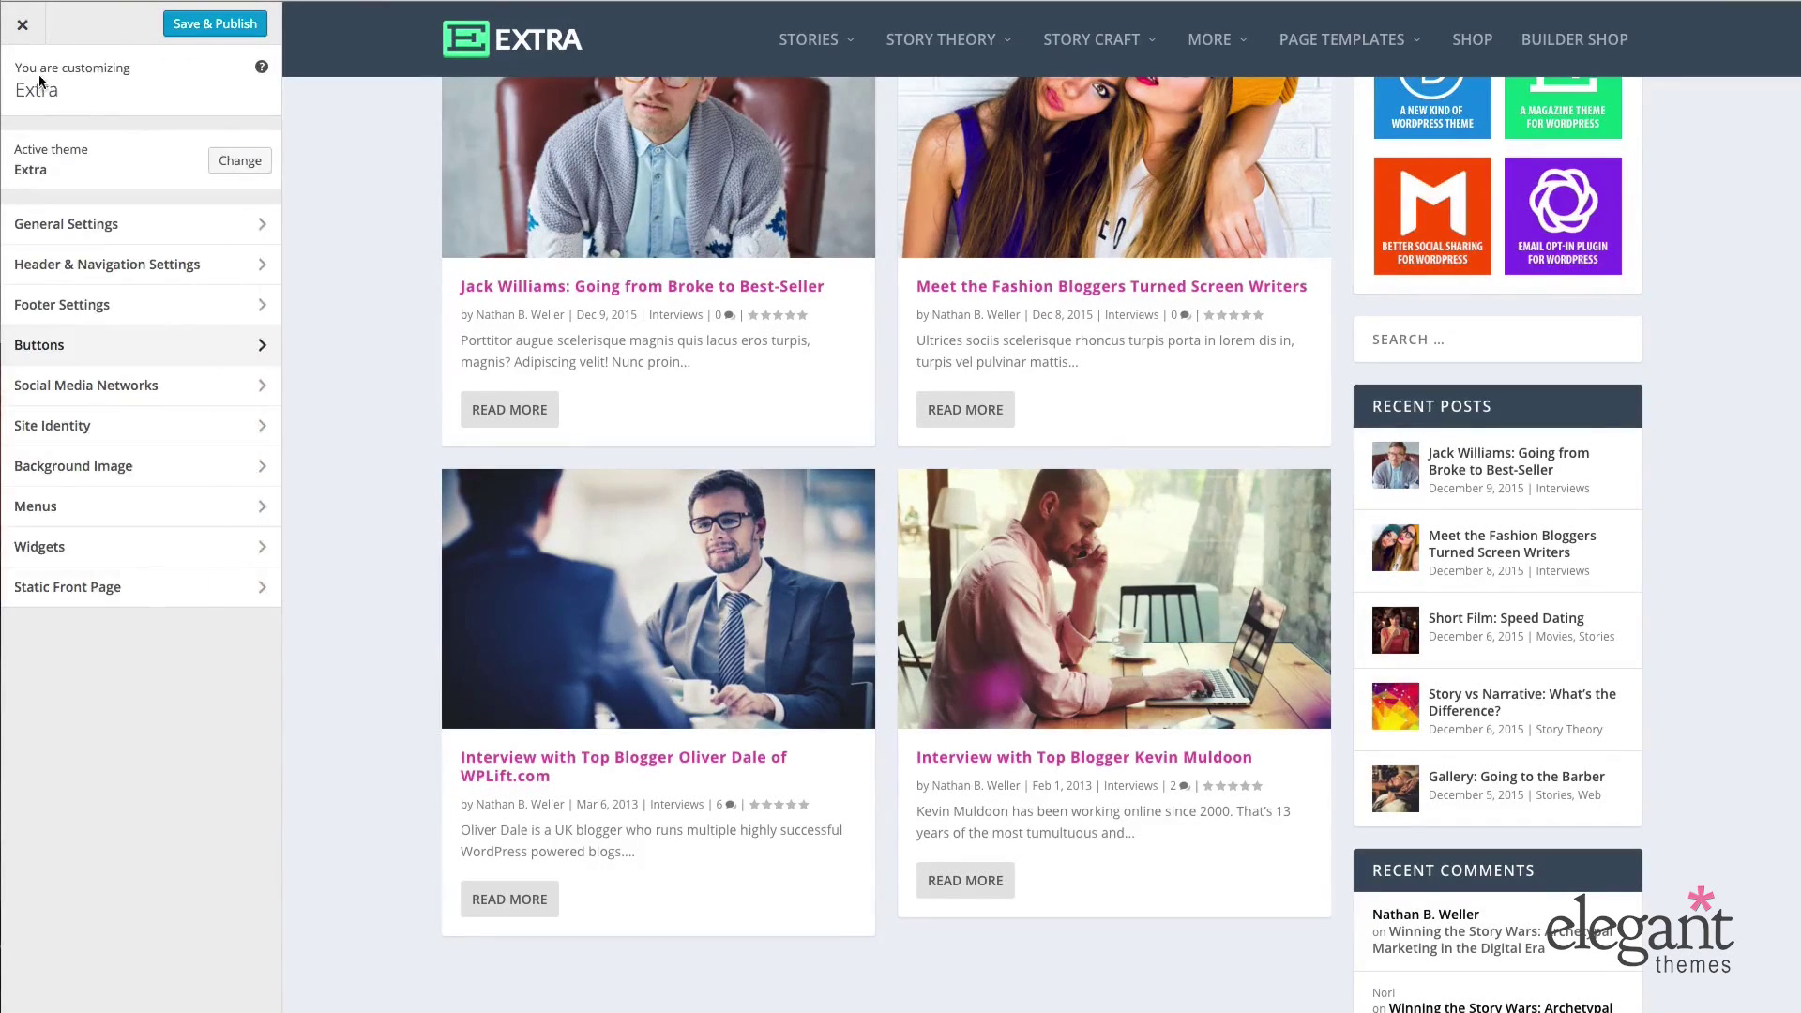
- Open the Social Media Networks settings and look through the URL fields from Facebook down to Delicious
left_click(119, 392)
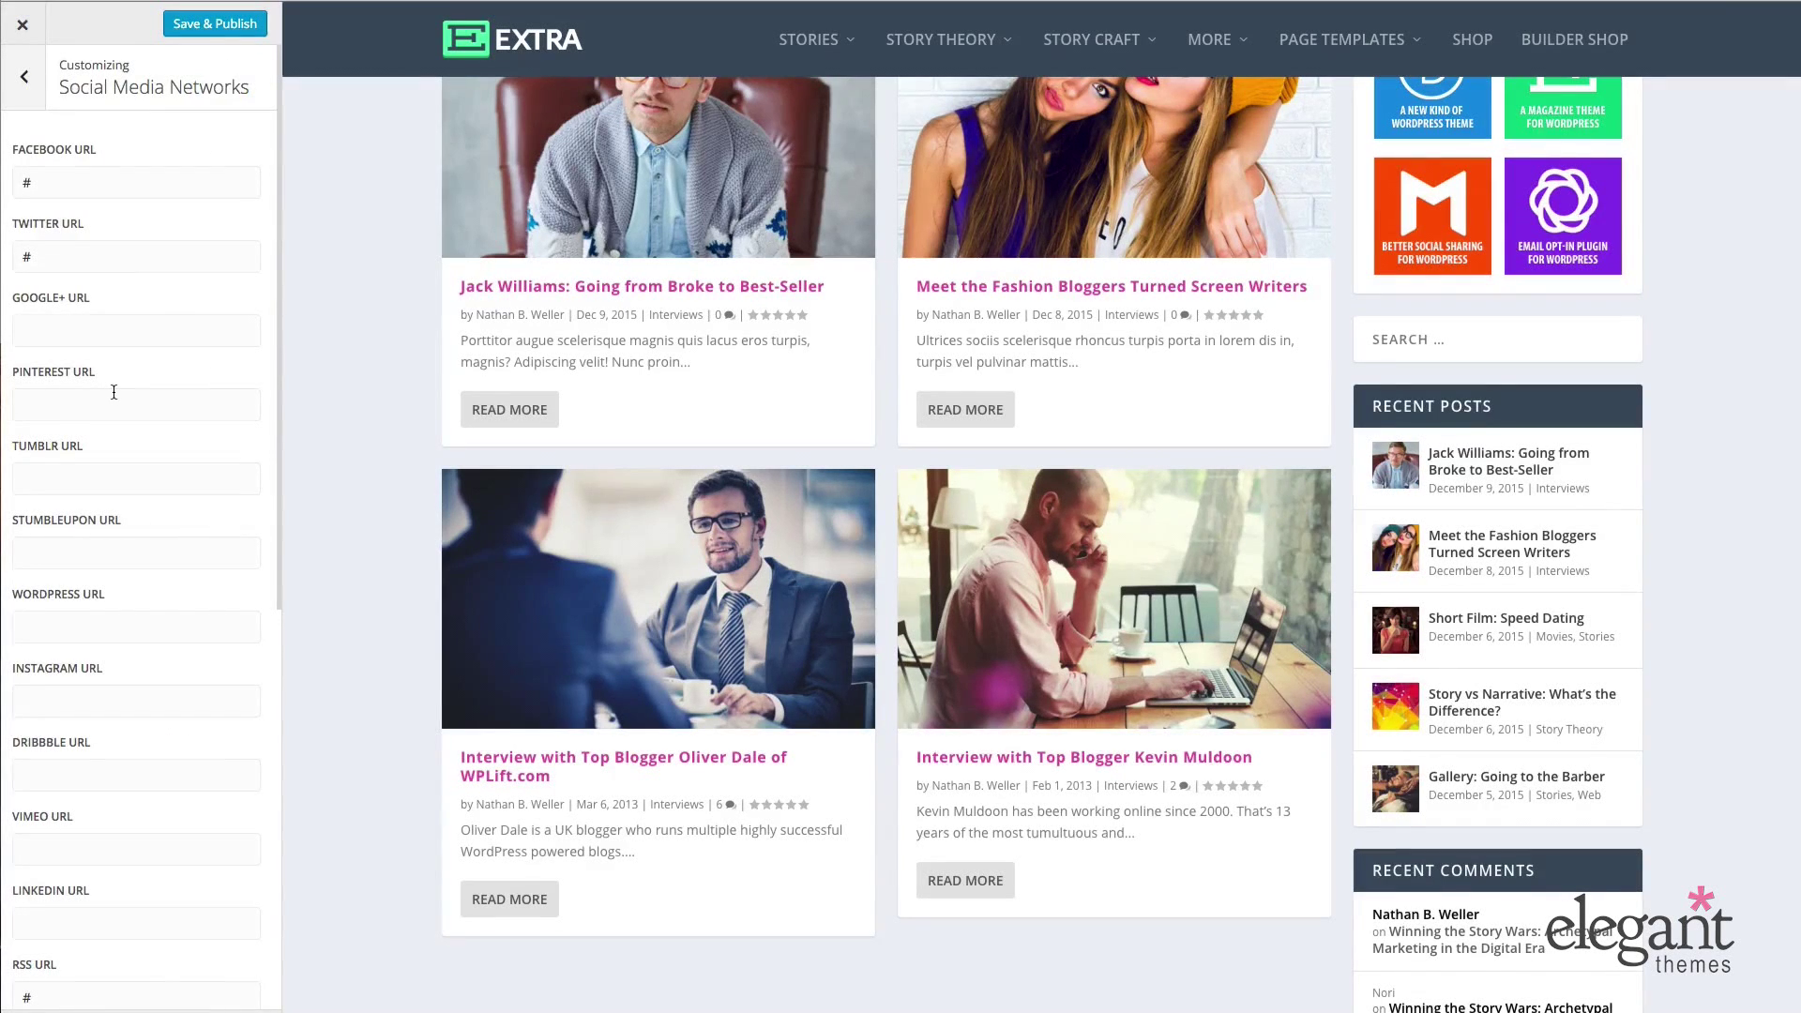
scroll(371, 400, "up", 5)
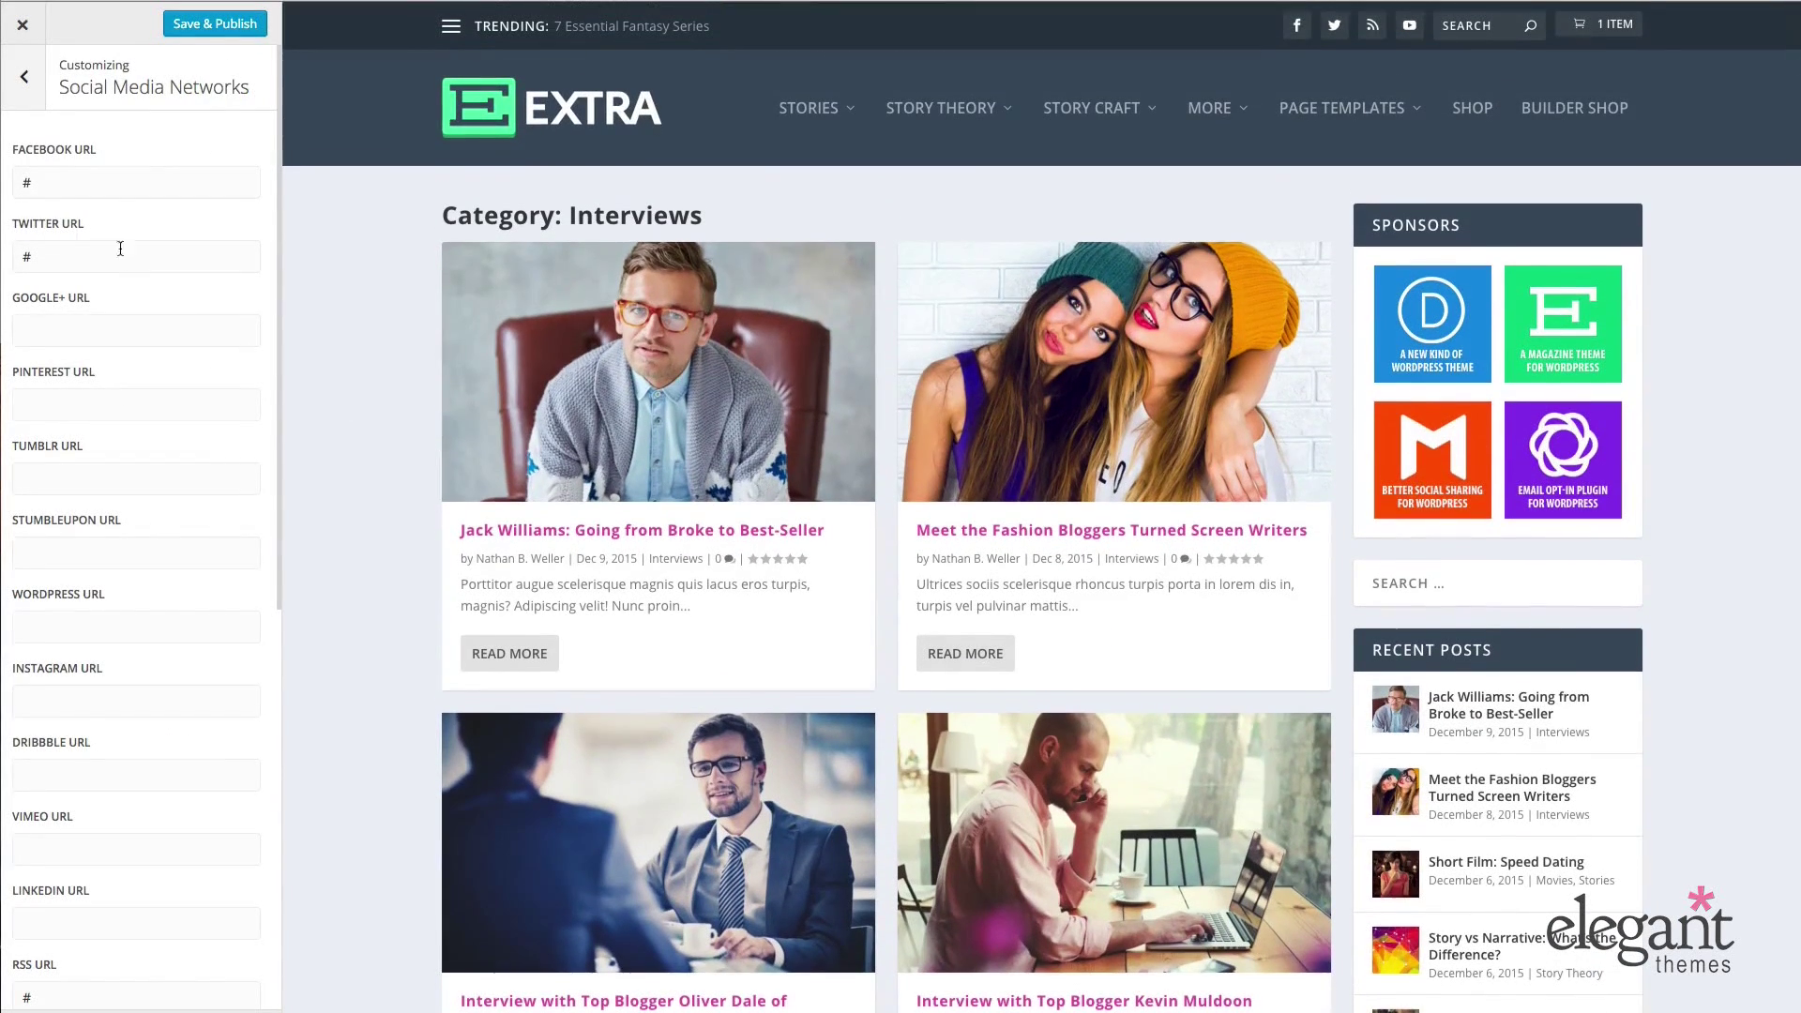
left_click(23, 178)
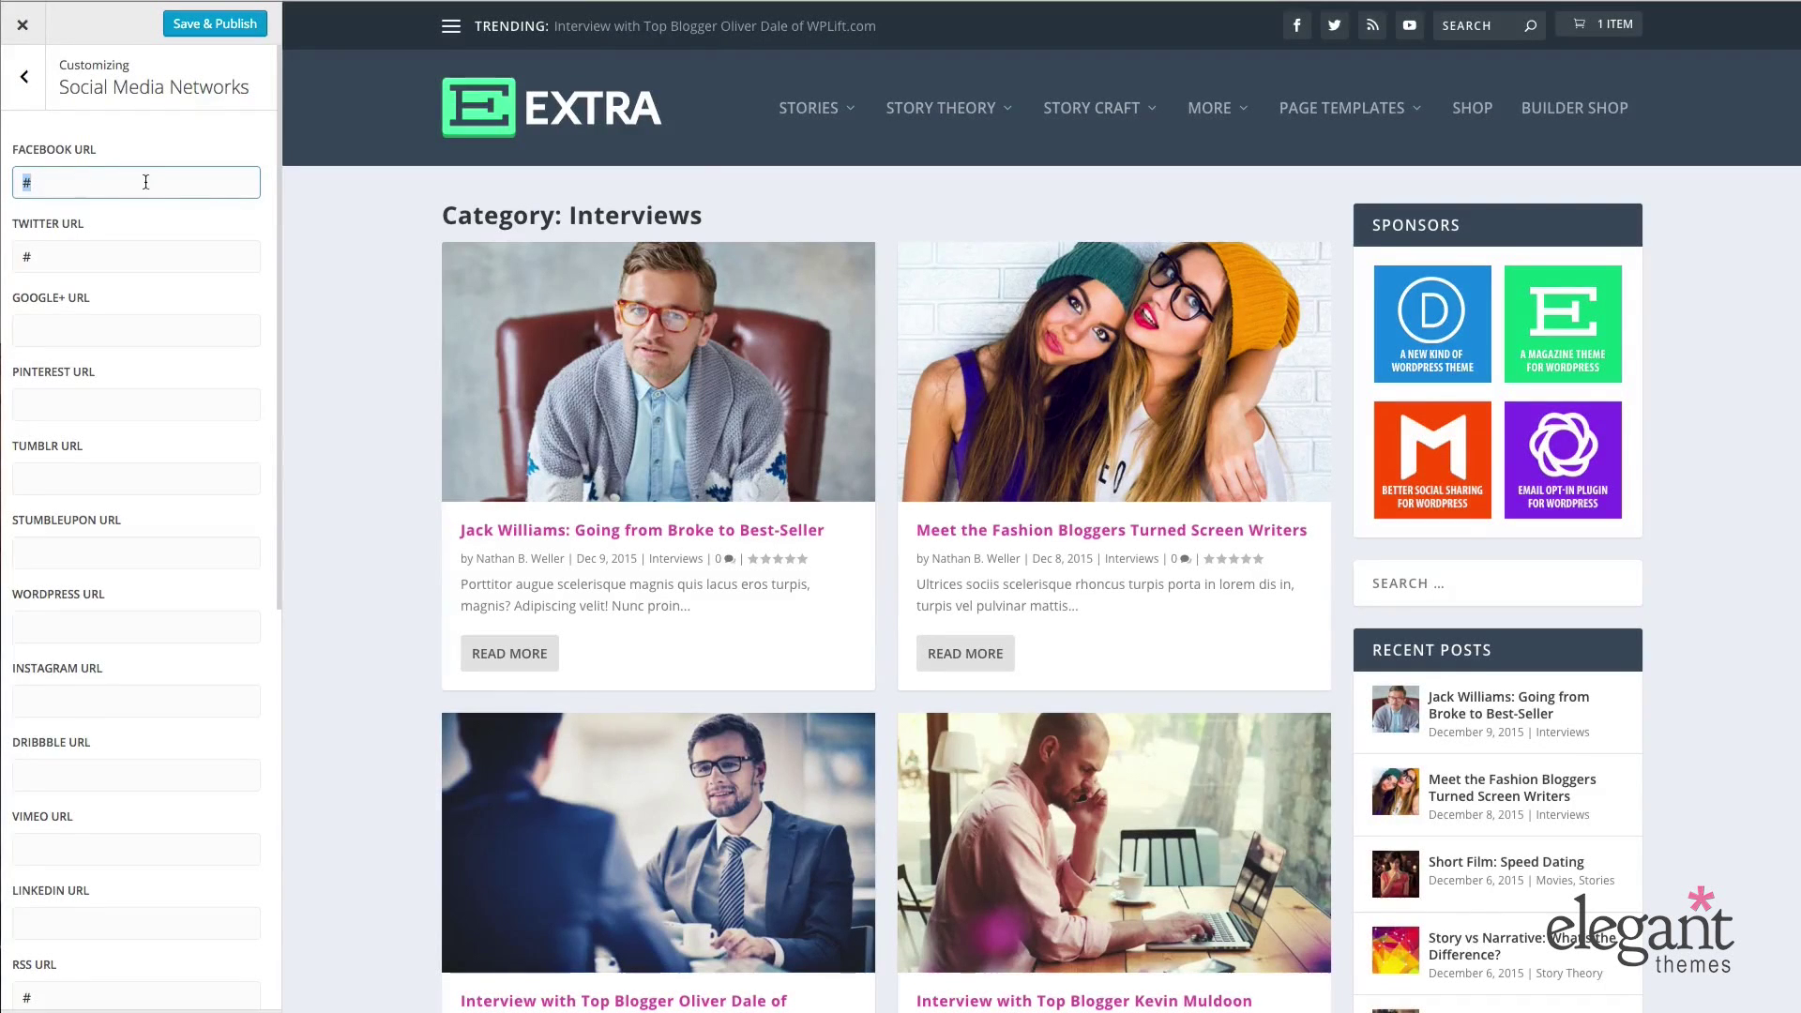
scroll(147, 234, "down", 7)
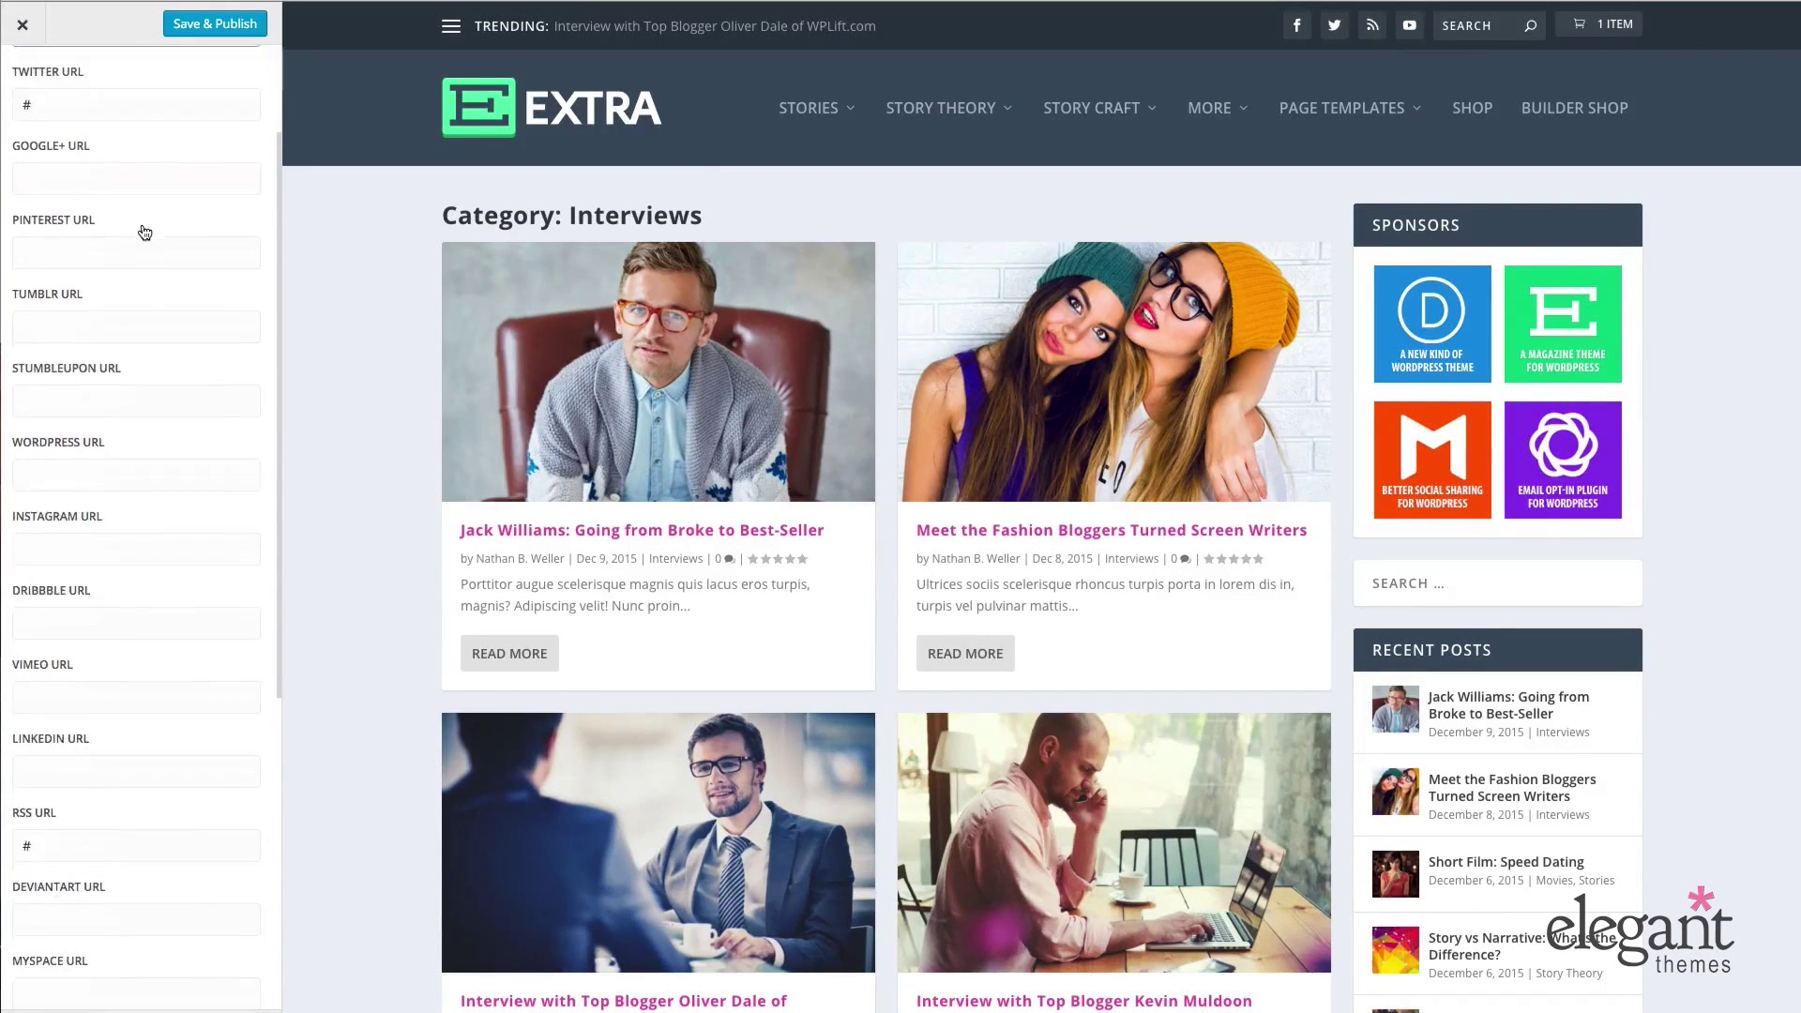
scroll(148, 237, "down", 1)
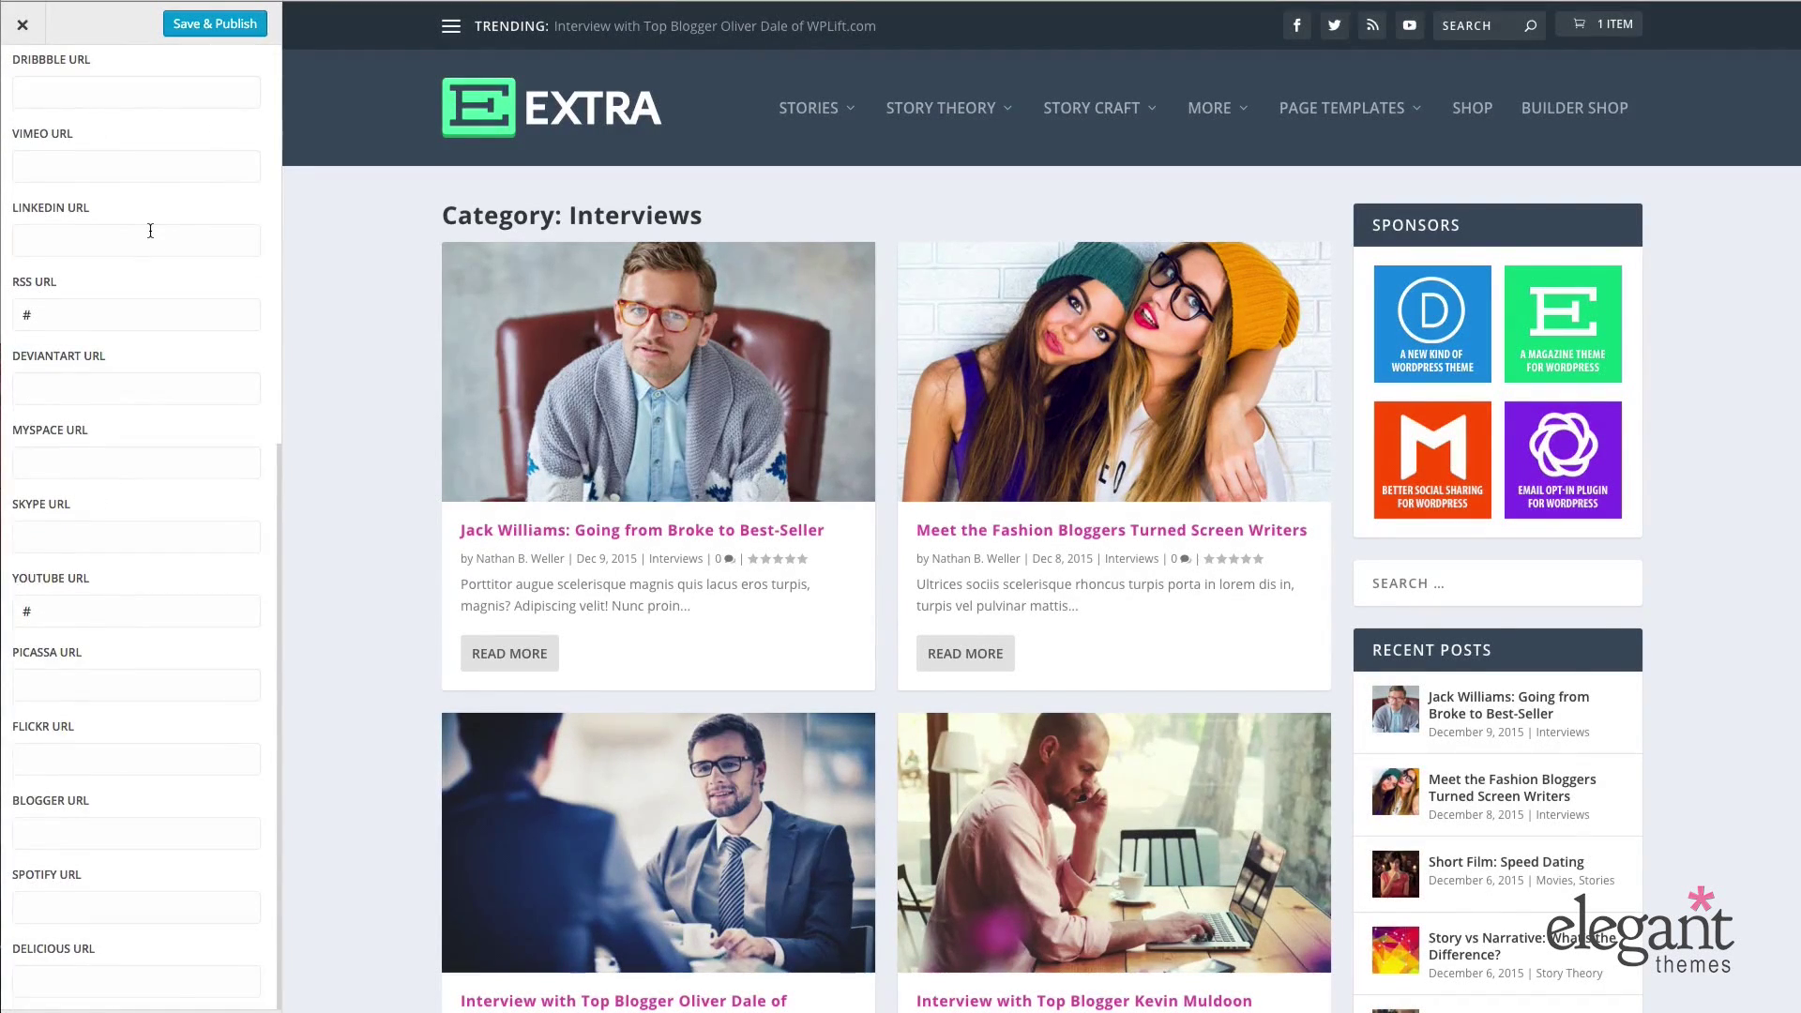
scroll(150, 231, "up", 7)
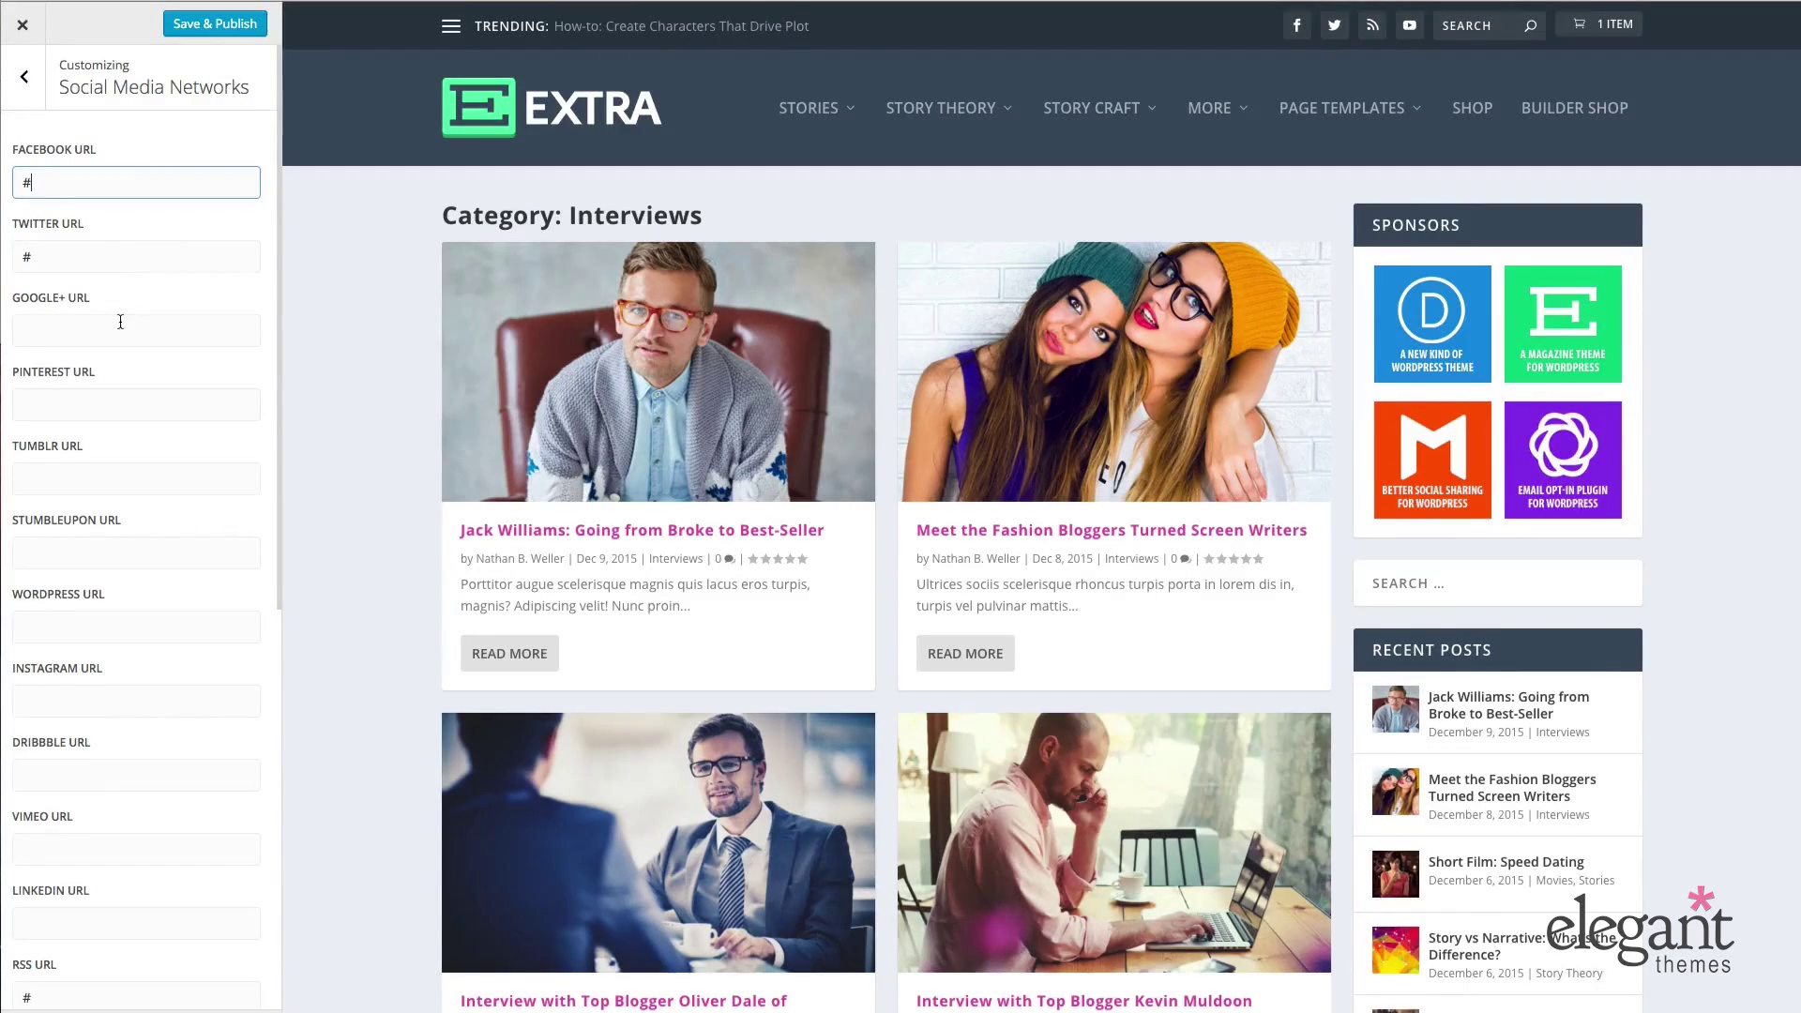
- Try # as the Google+ URL and check the preview's header and footer for the social icon
scroll(122, 322, "down", 1)
left_click(95, 291)
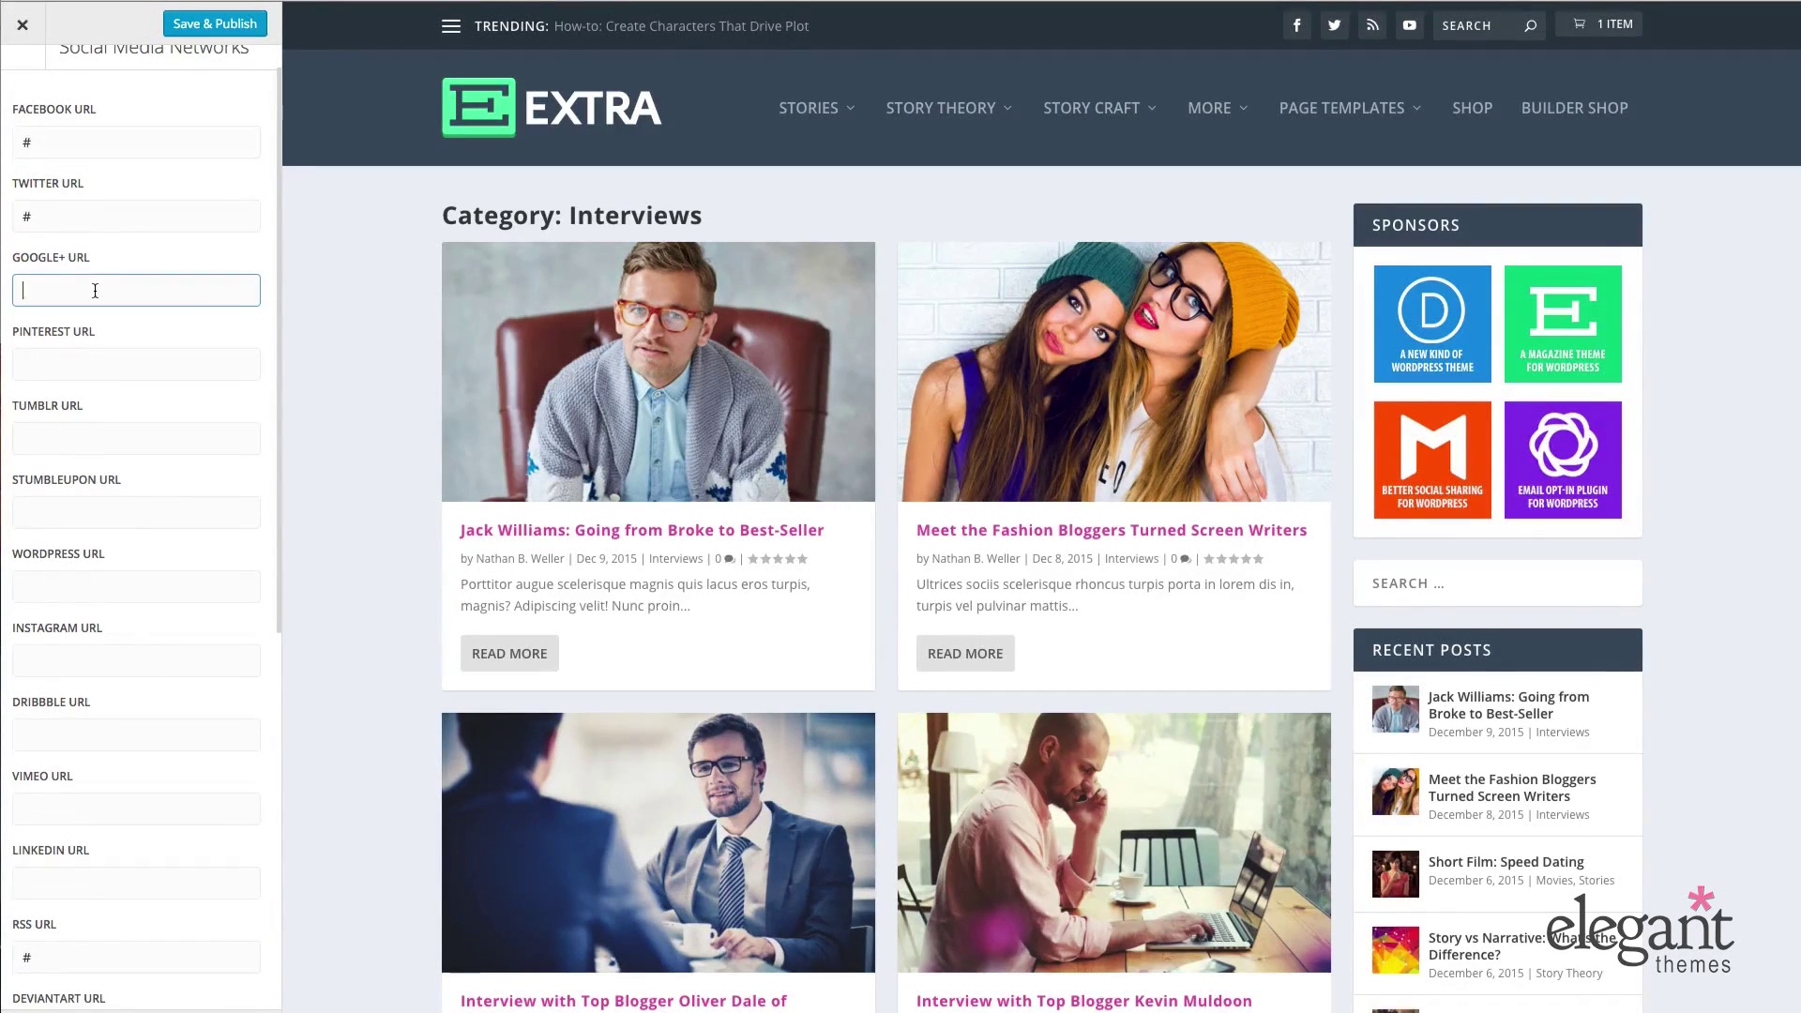
type("#")
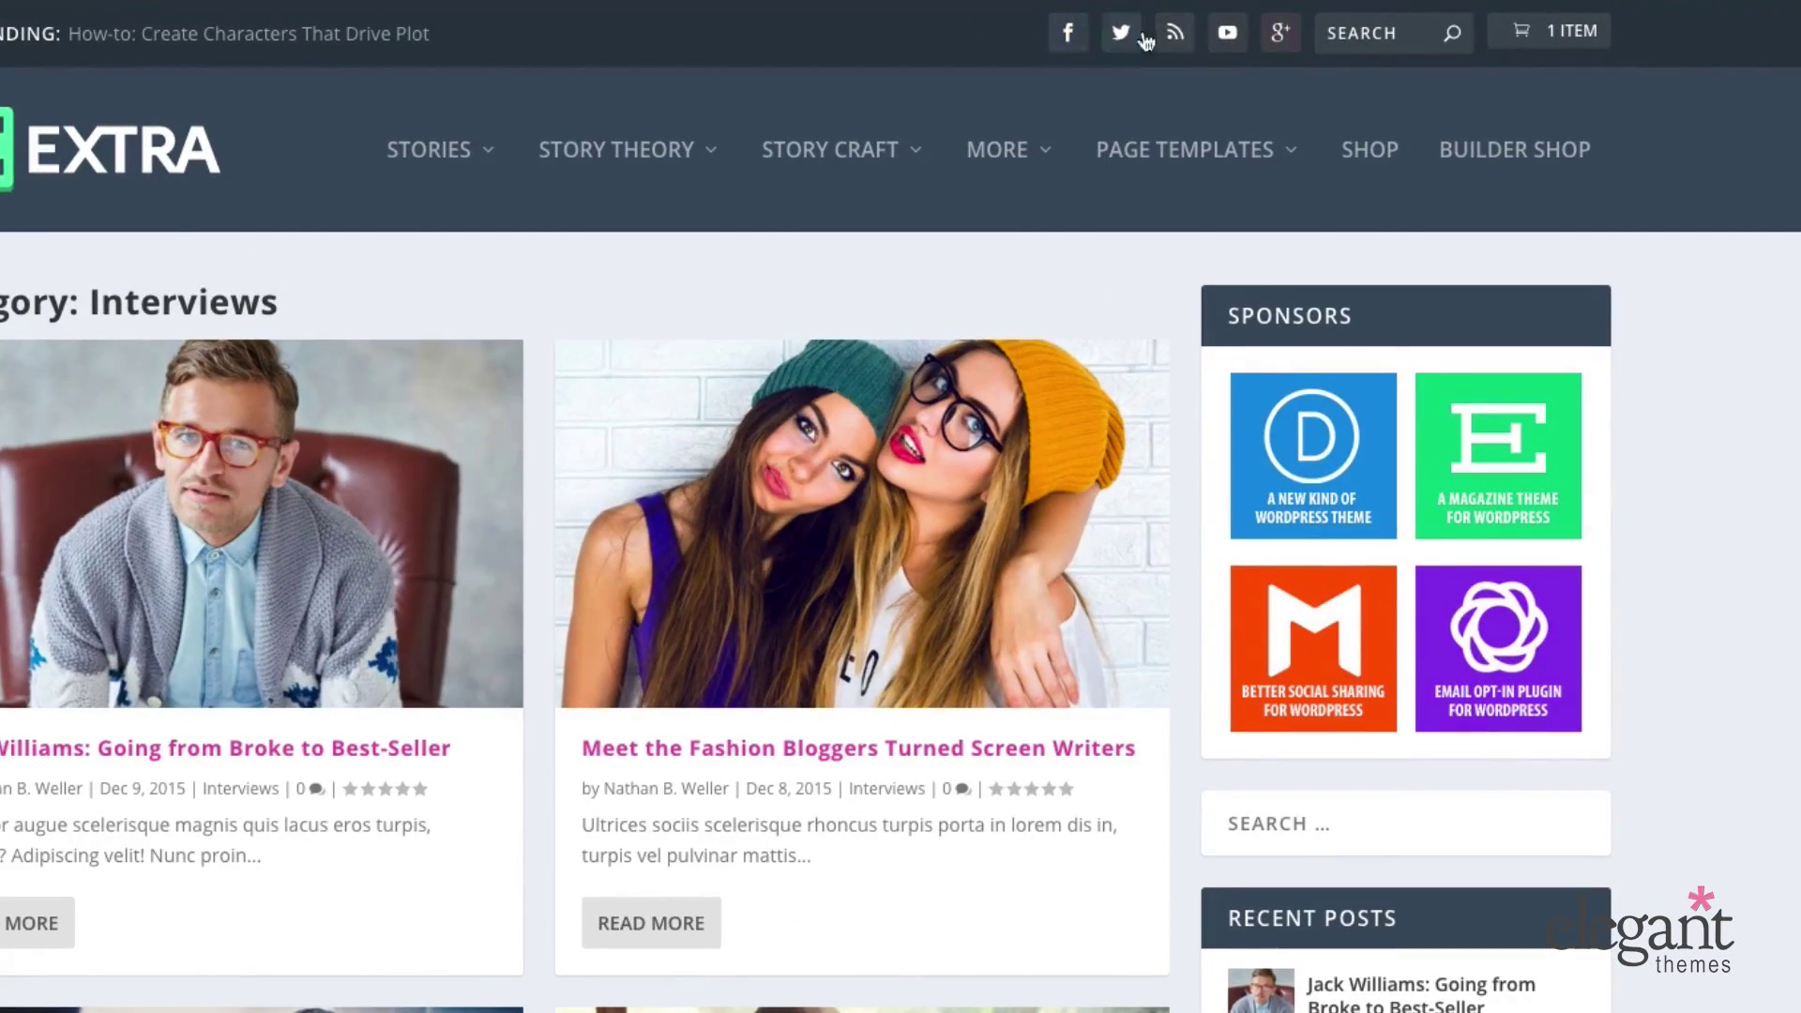
scroll(1472, 310, "down", 10)
scroll(1454, 276, "down", 10)
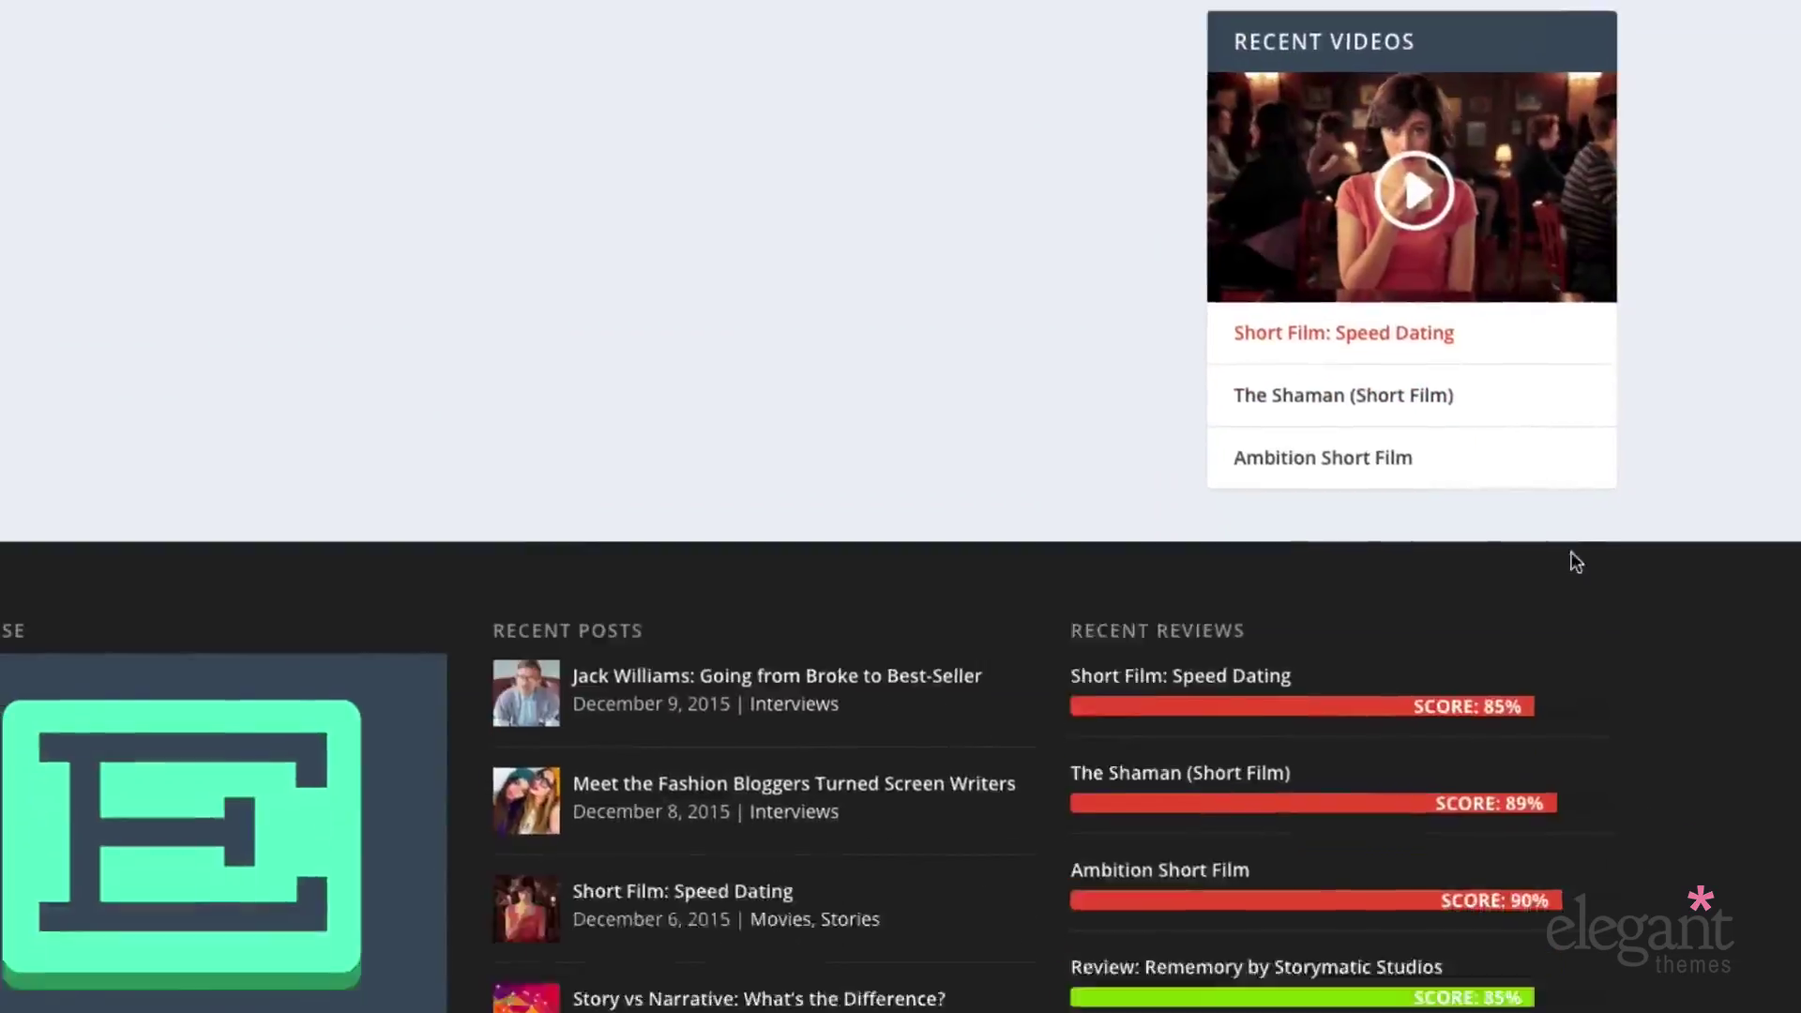
scroll(1704, 776, "up", 10)
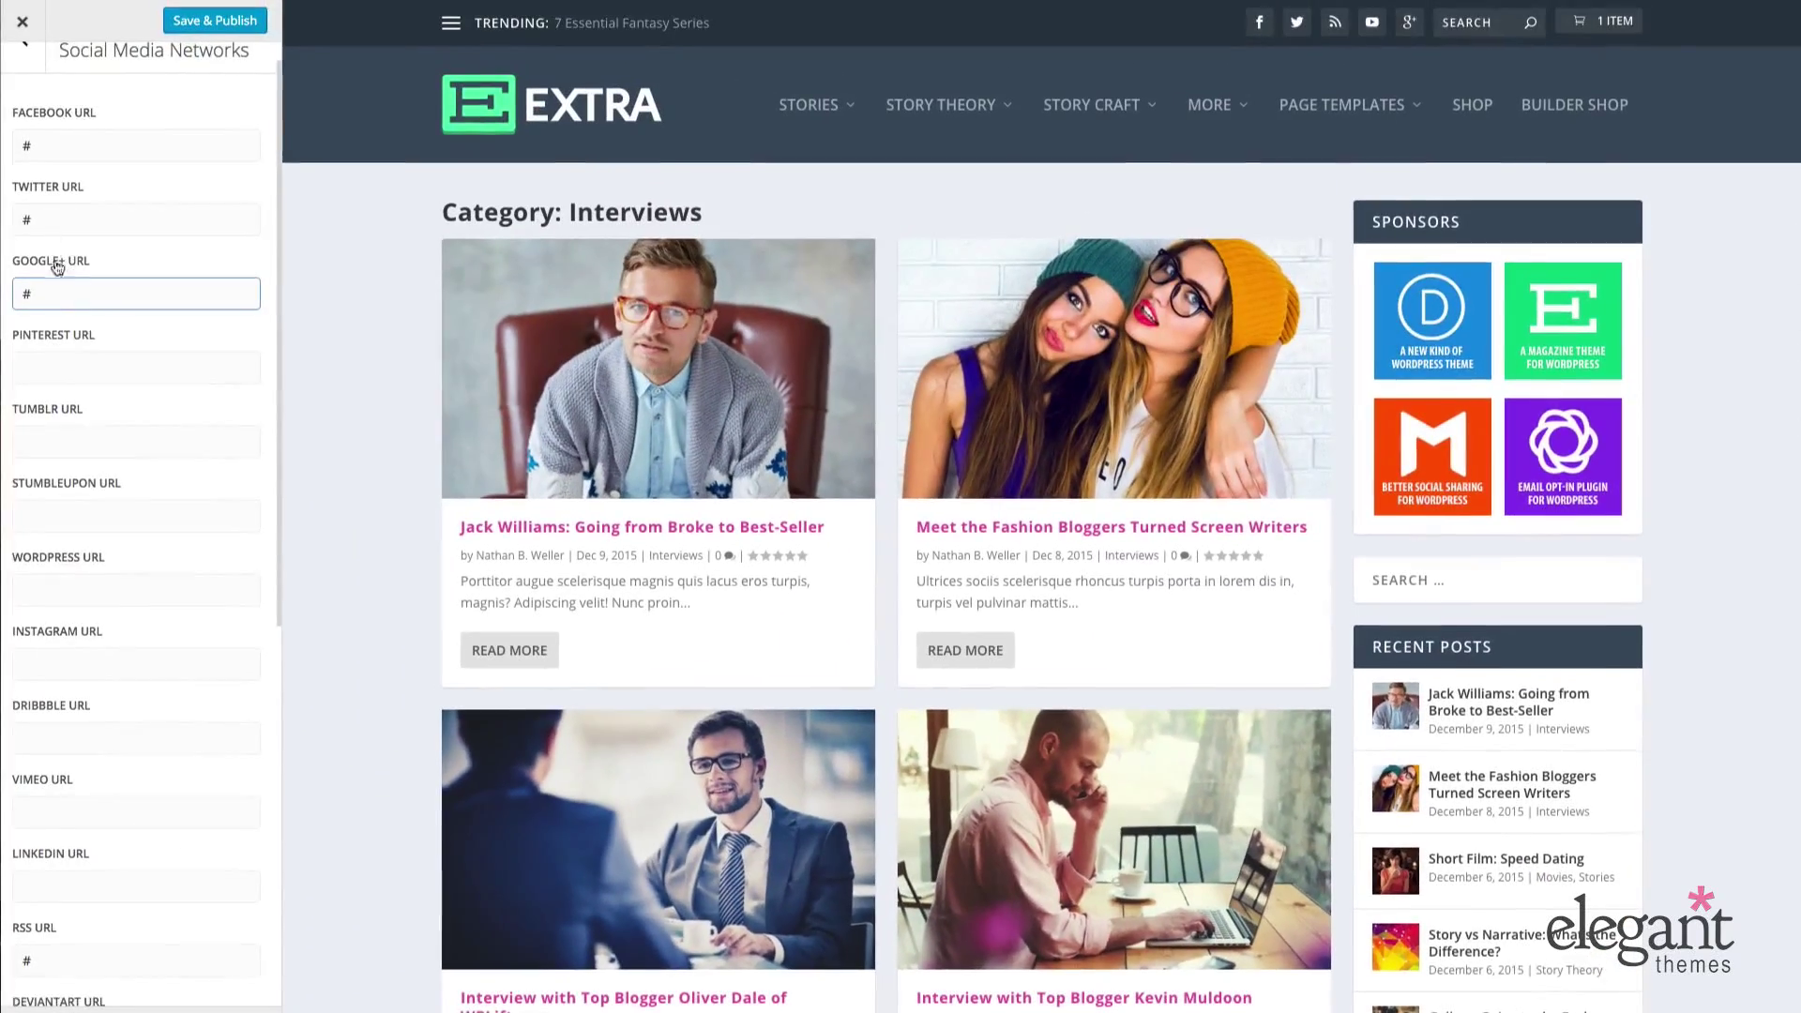
- Clear the Google+ URL, look through the remaining network fields and leave the social media settings
left_click(69, 290)
left_click_drag(46, 333, 2, 330)
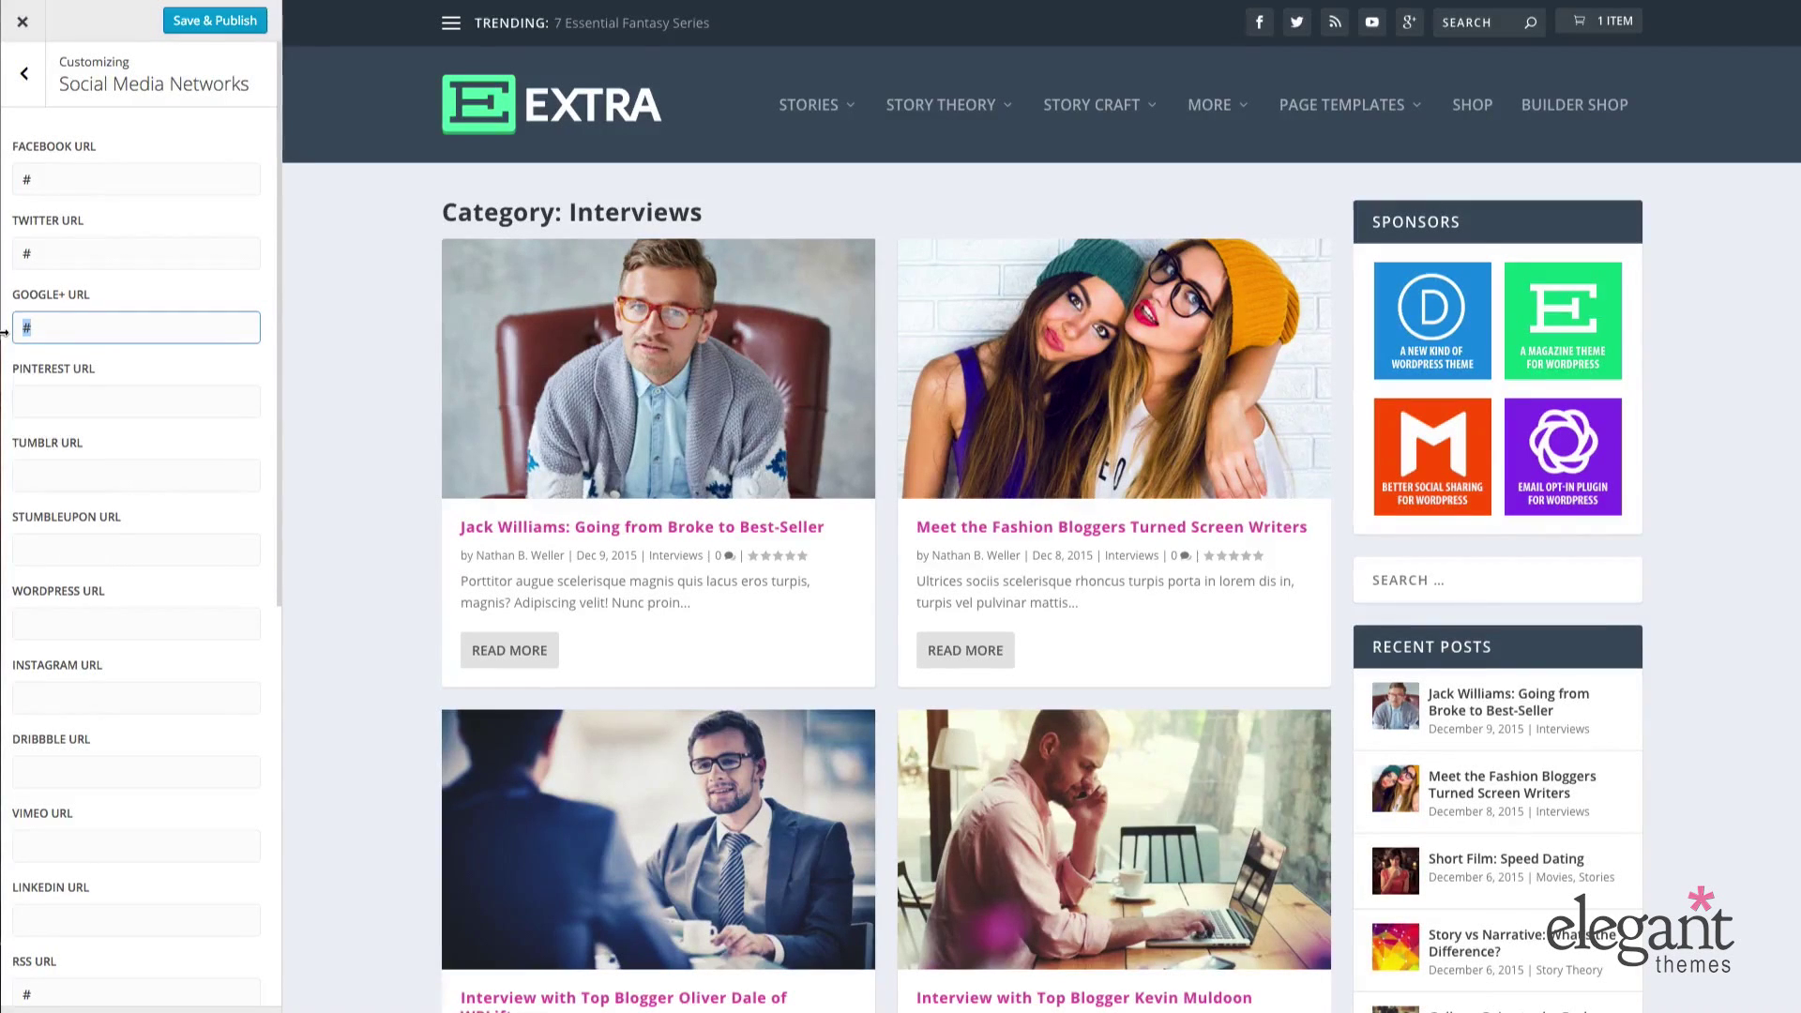
key("BackSpace")
scroll(169, 600, "down", 7)
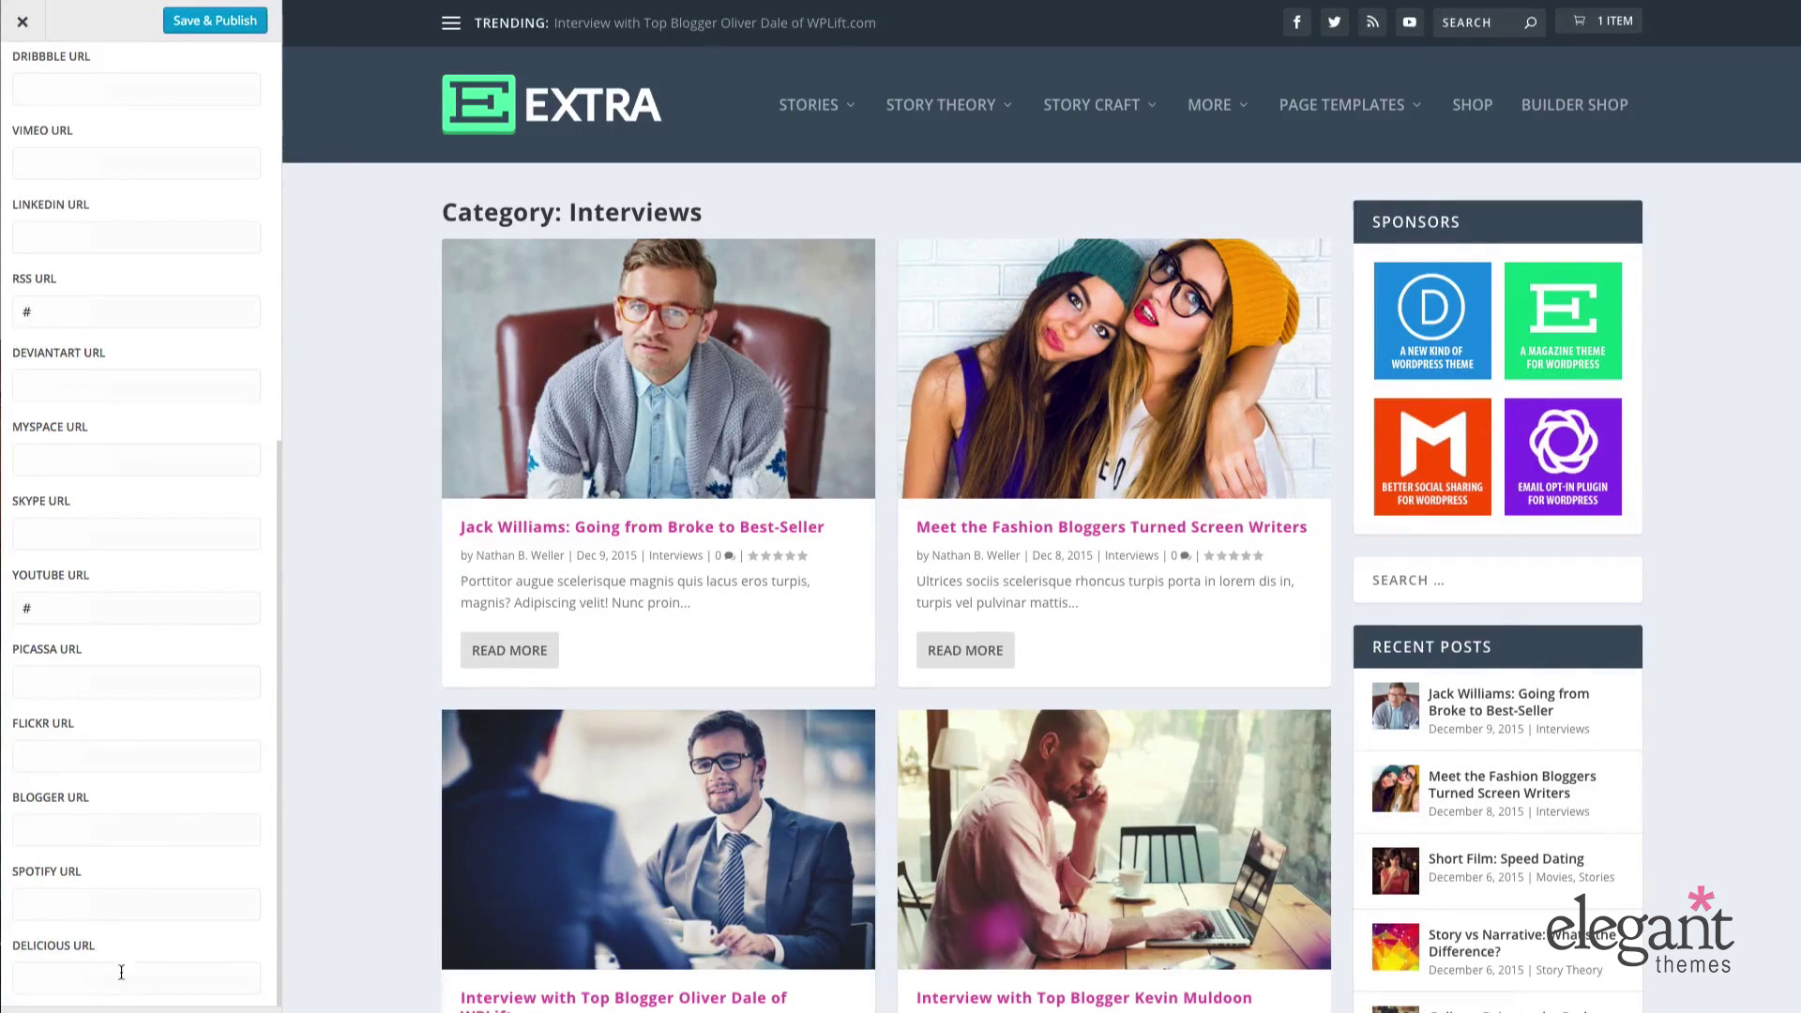
scroll(140, 956, "up", 7)
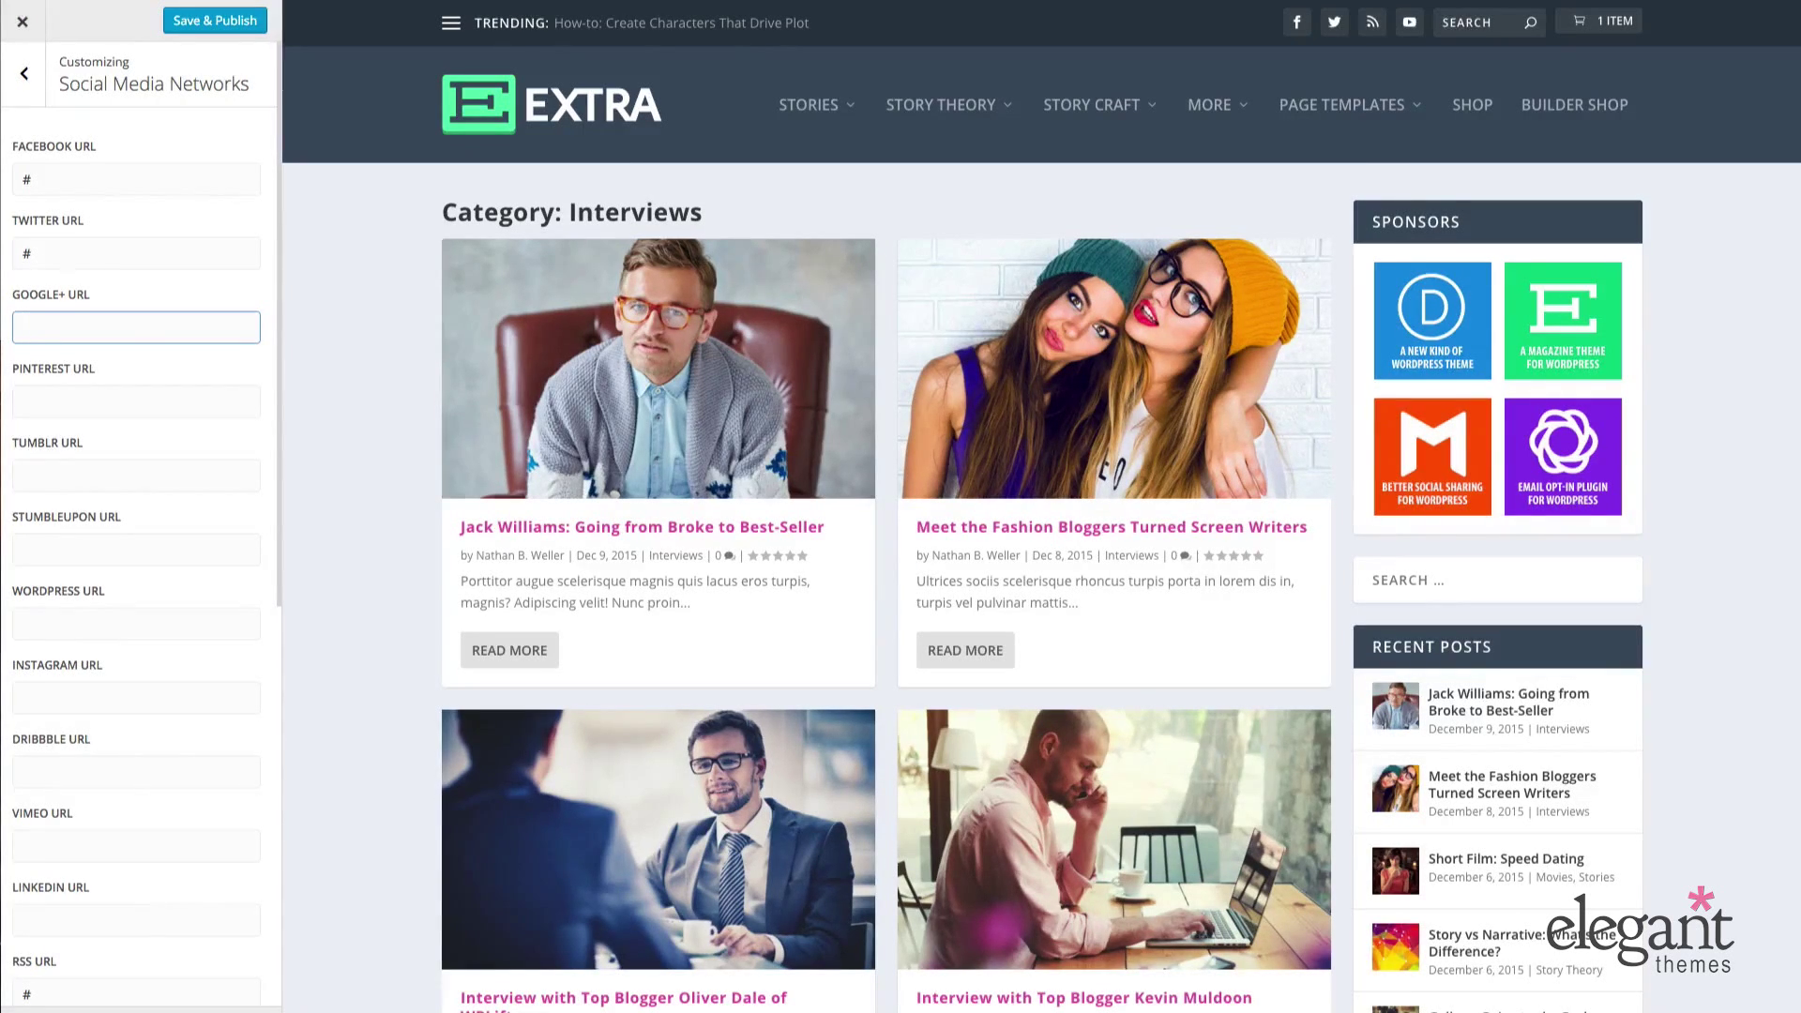
left_click(36, 92)
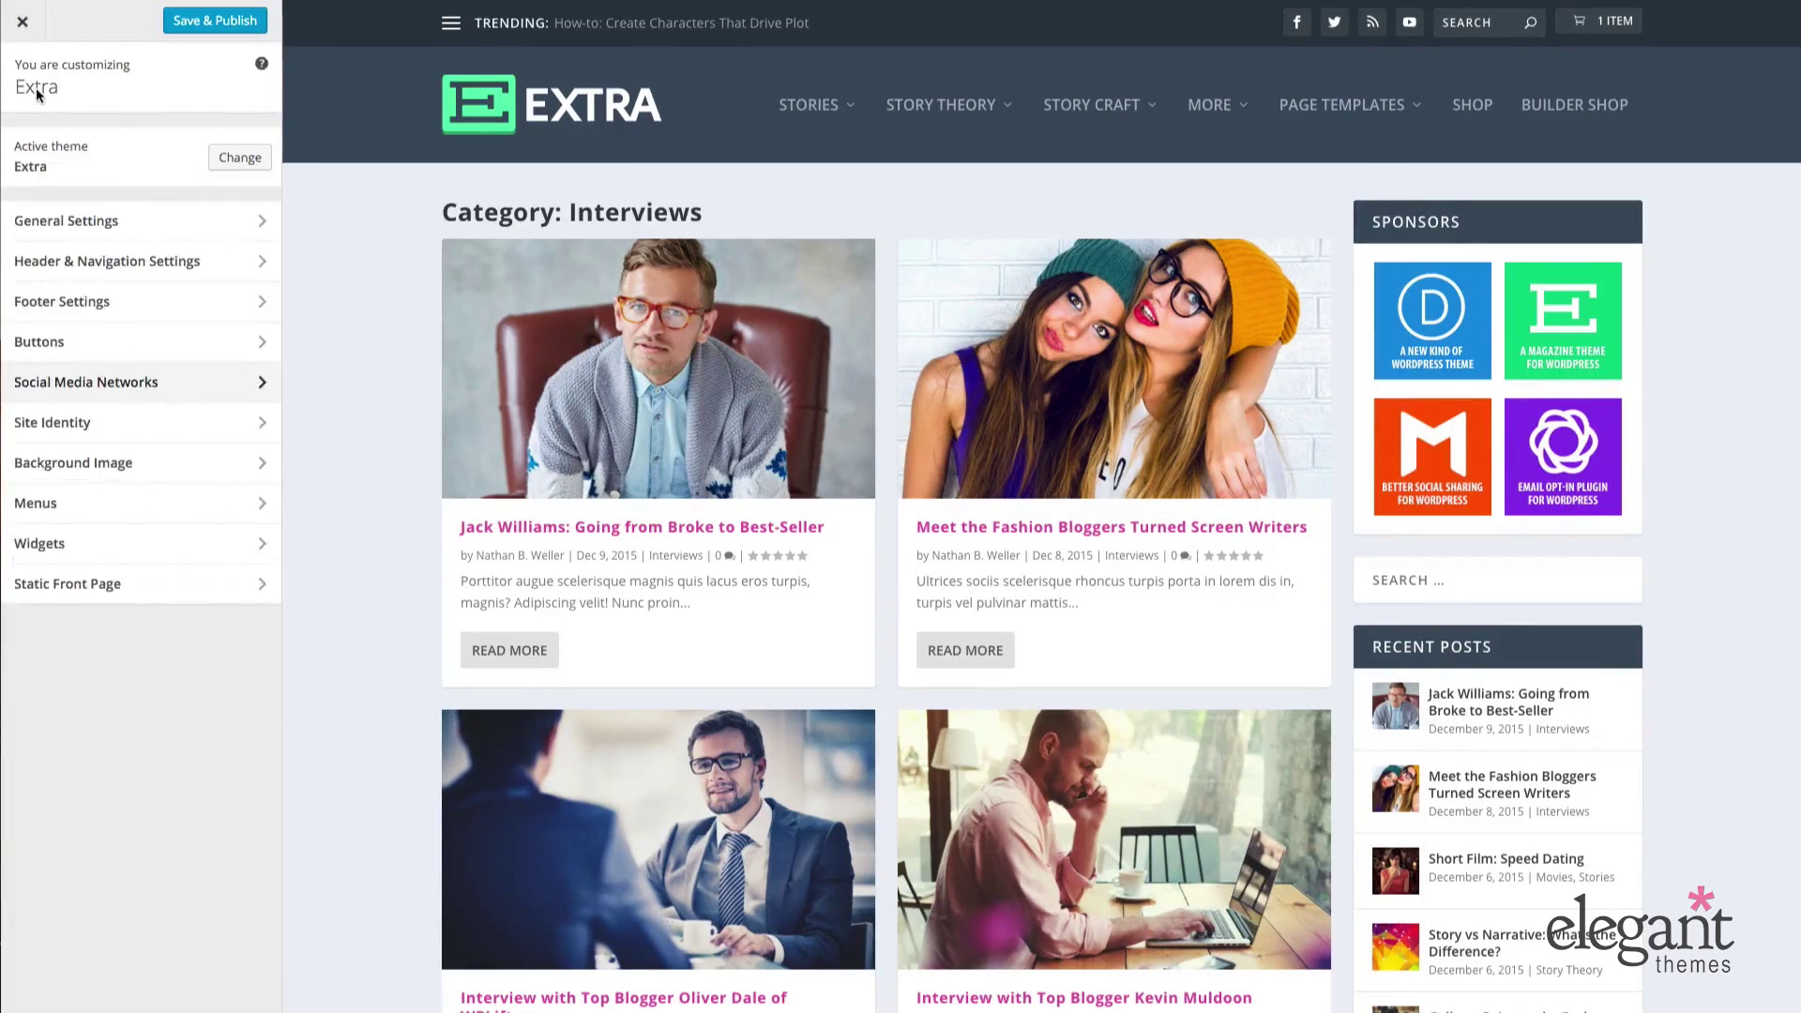
- Look over the site title, tagline and site icon options in Site Identity and return to the customizer list
left_click(166, 424)
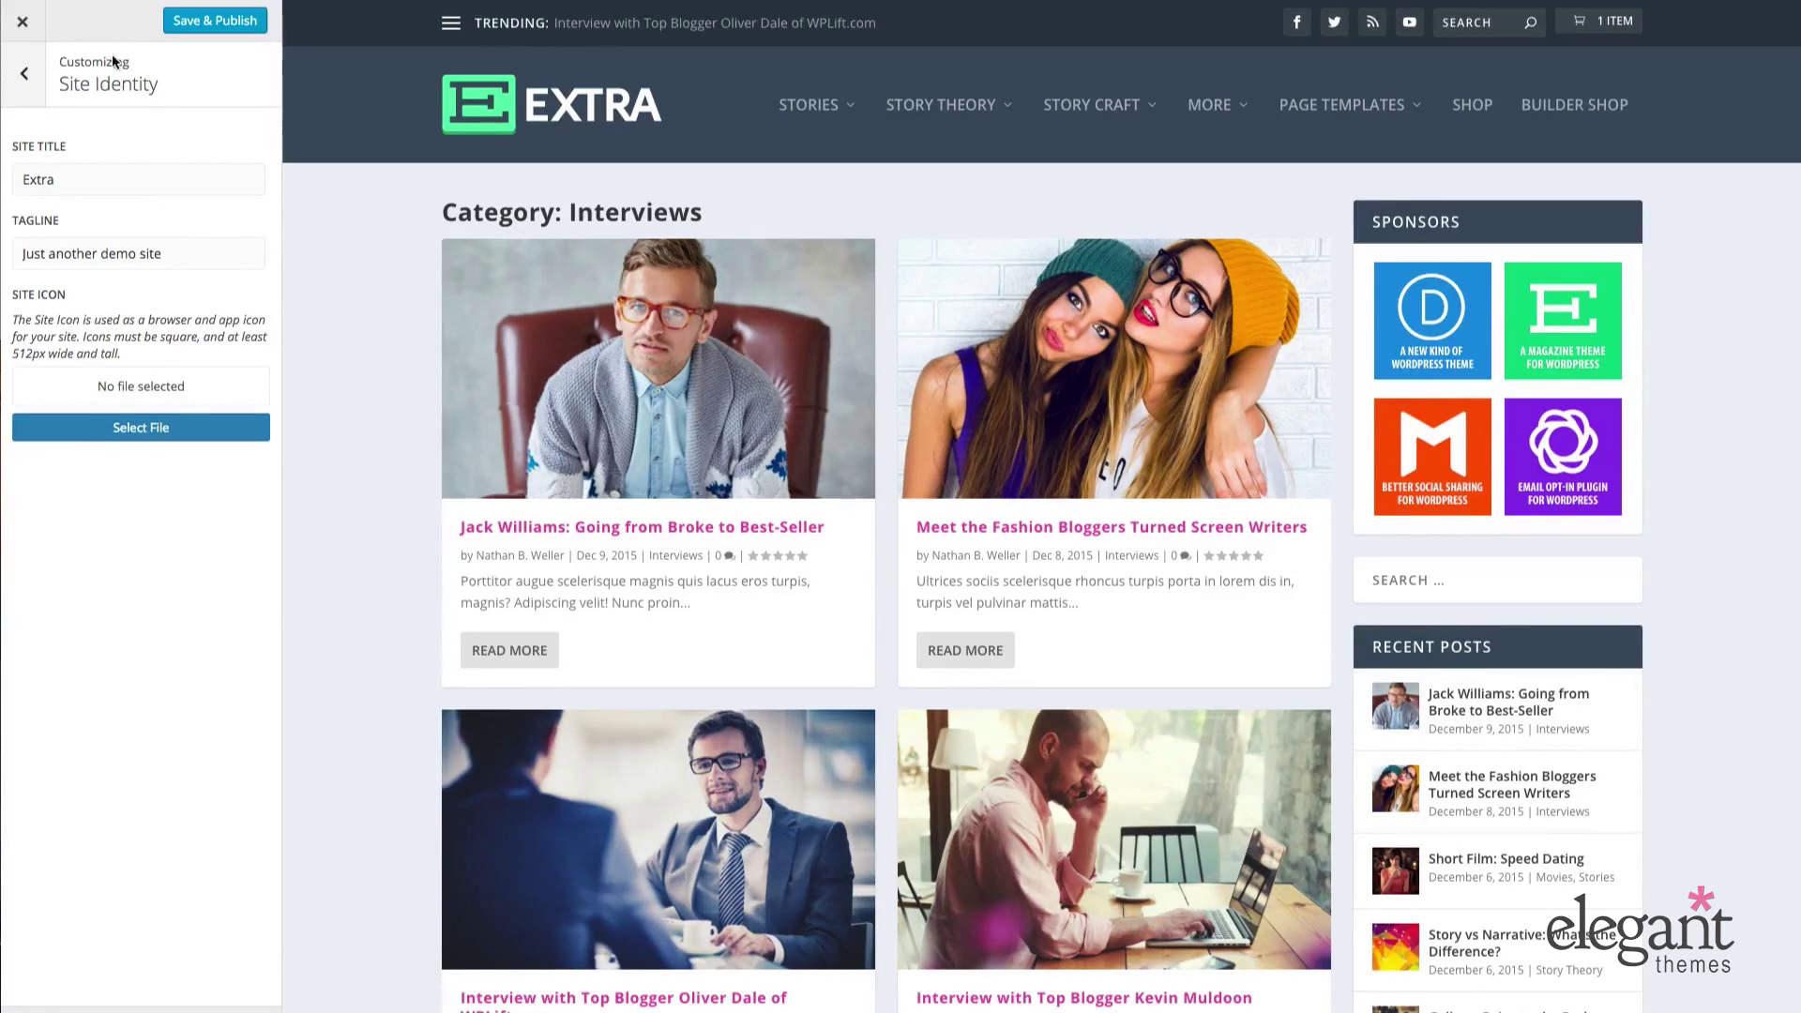
left_click(26, 94)
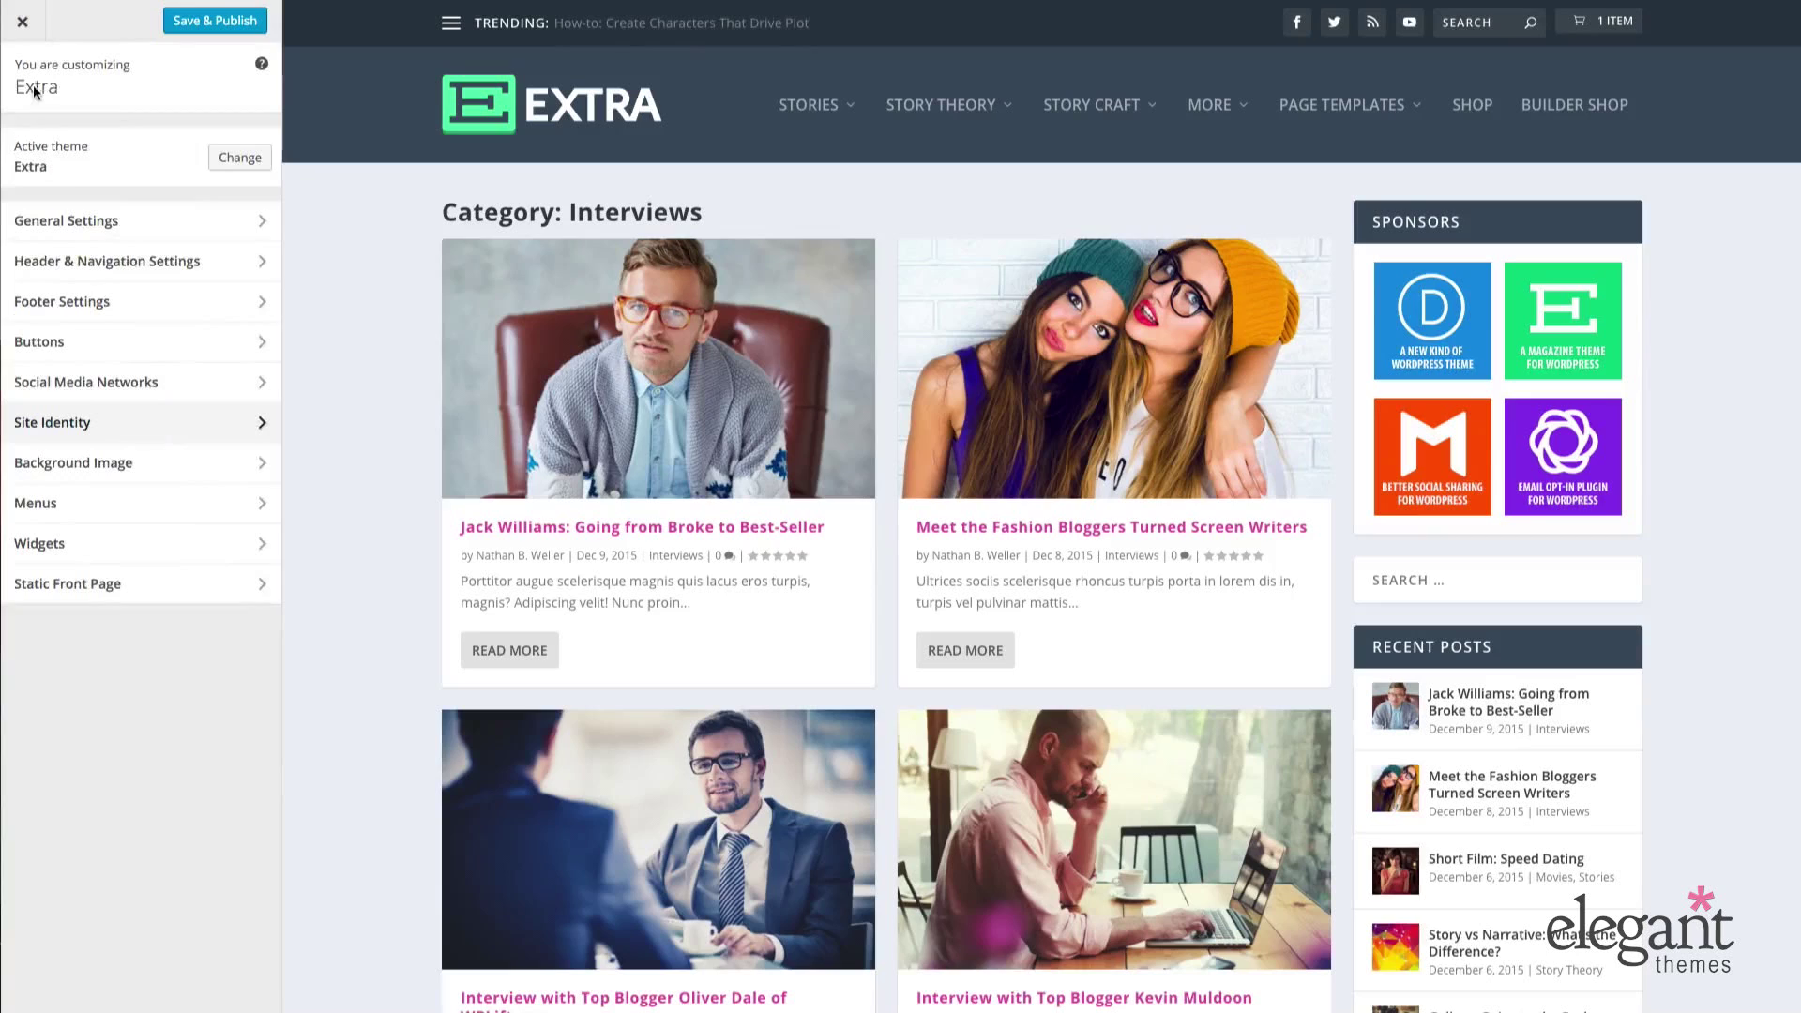
left_click(160, 427)
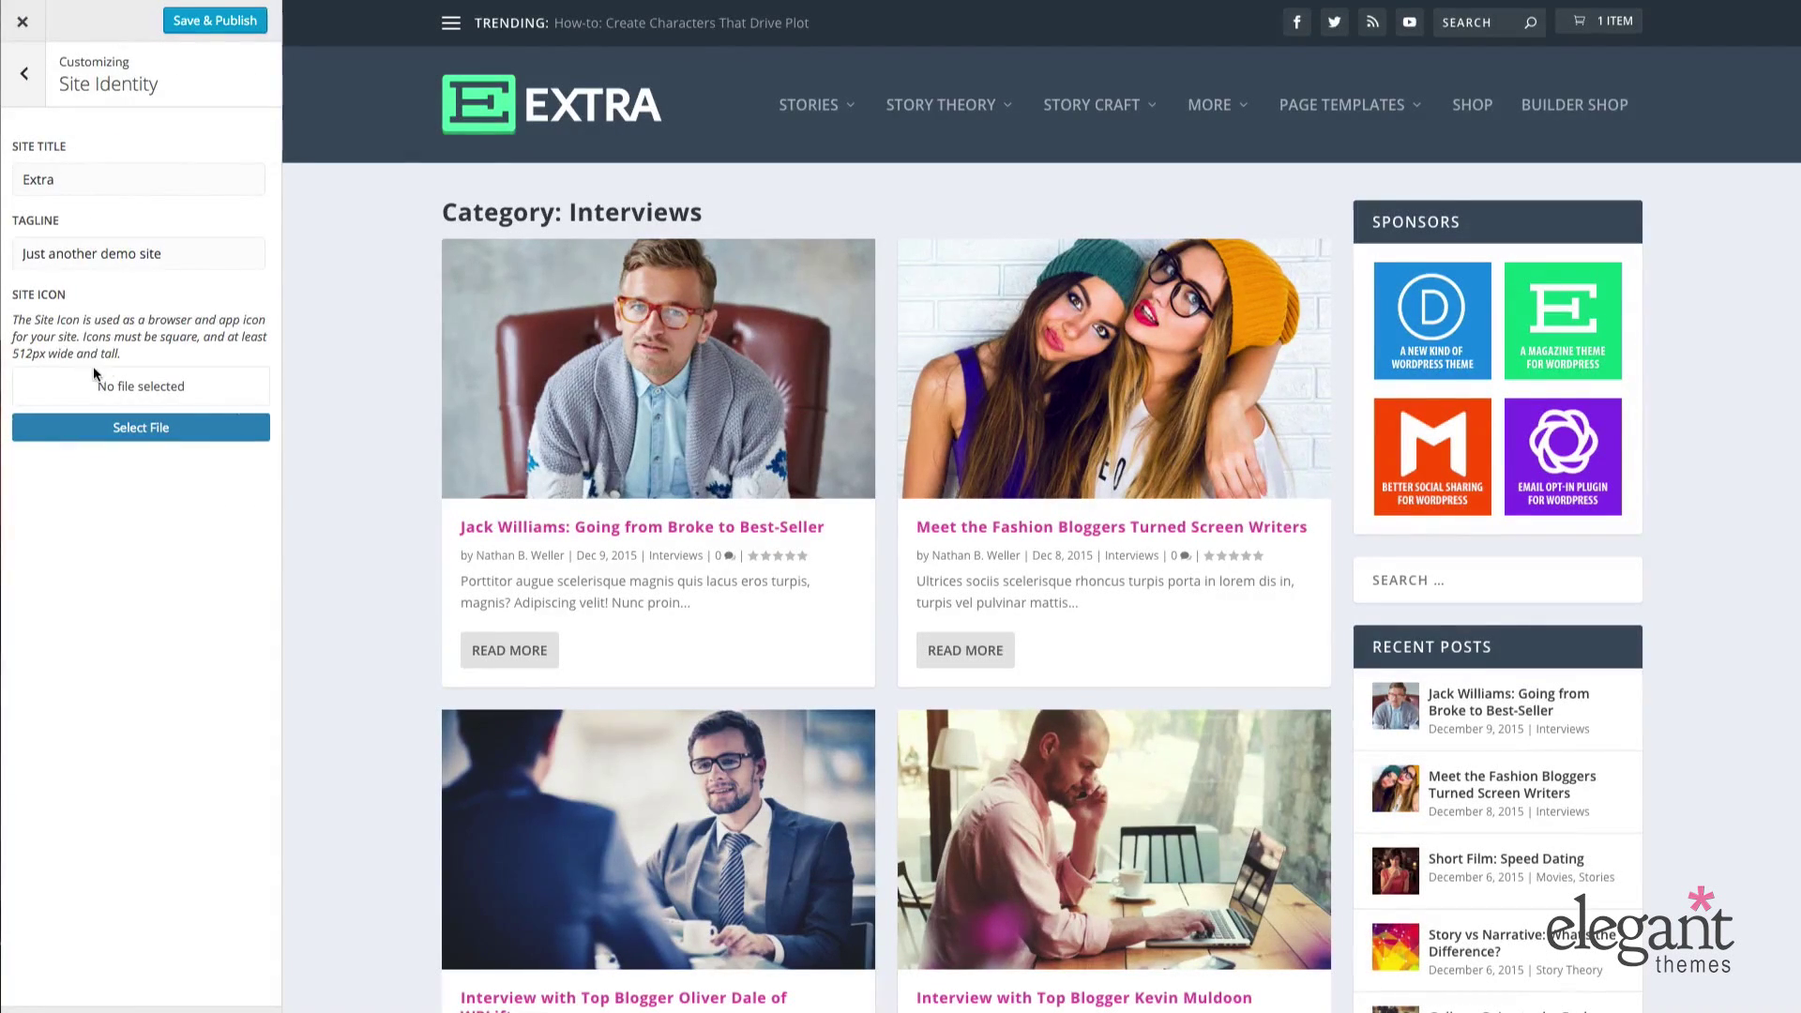
left_click(24, 74)
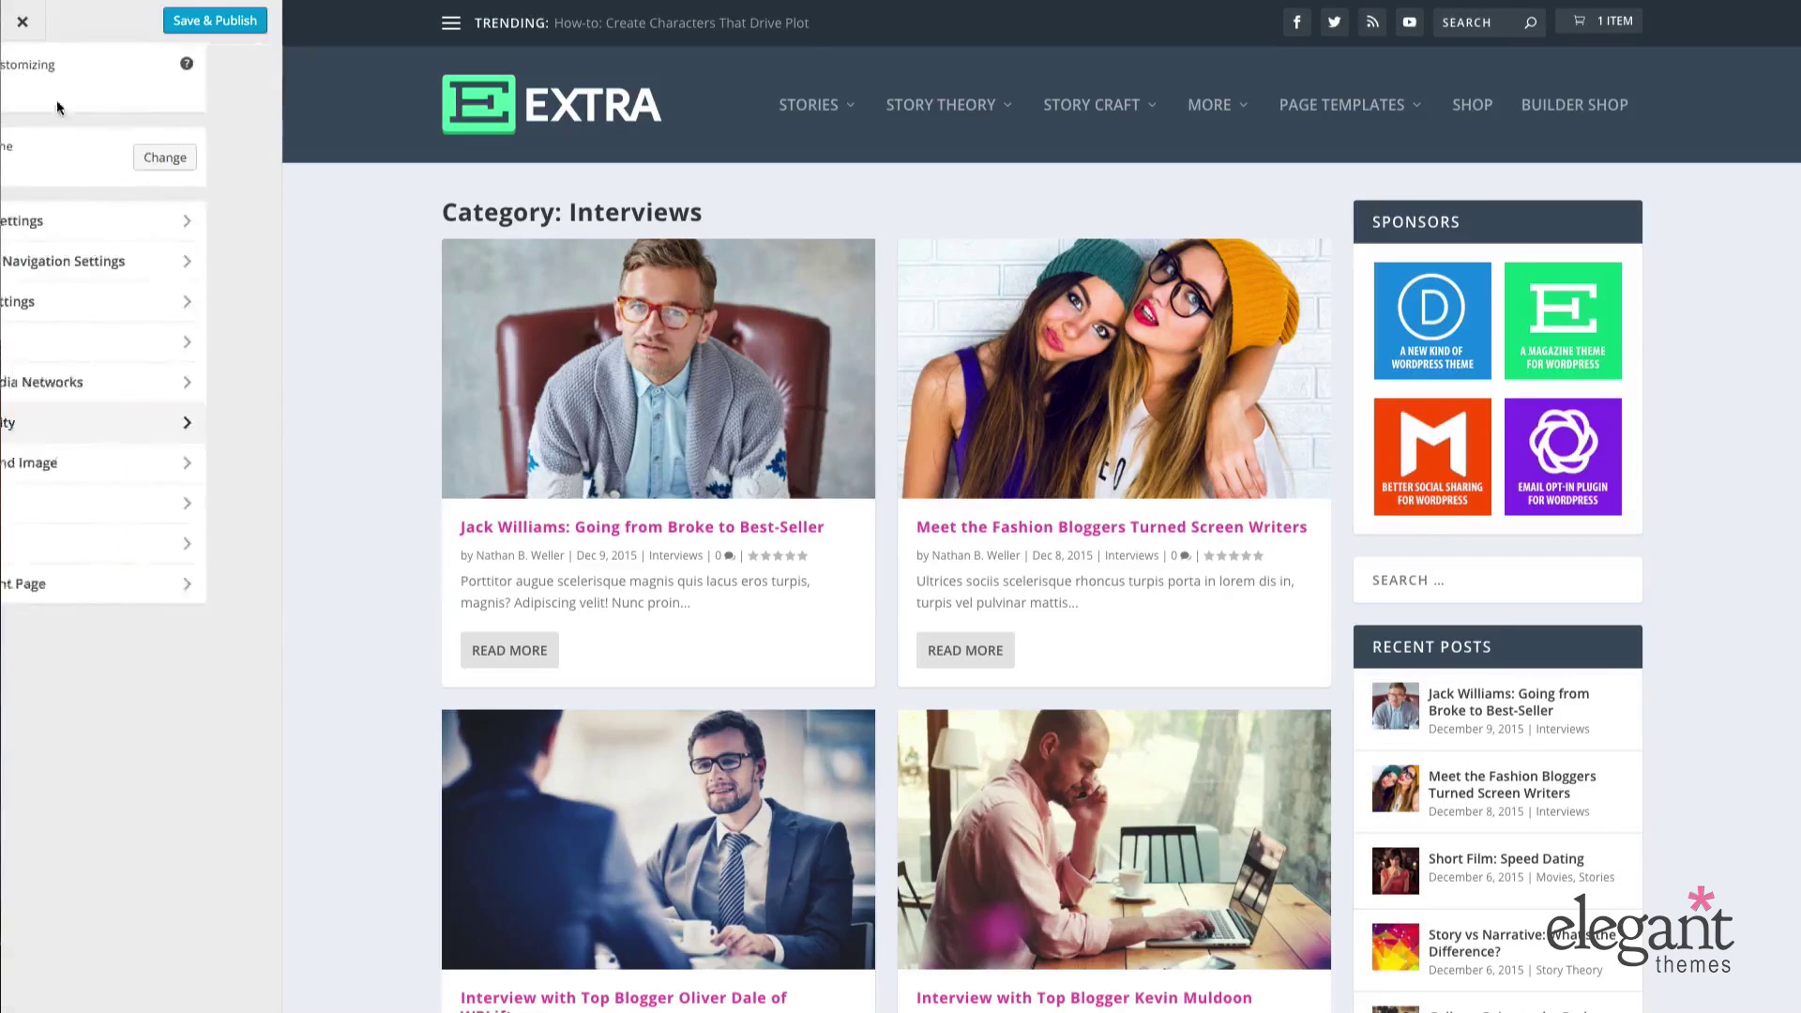
- Choose the orange and blue mountain sunset photo from the media library as the site's background image
left_click(163, 467)
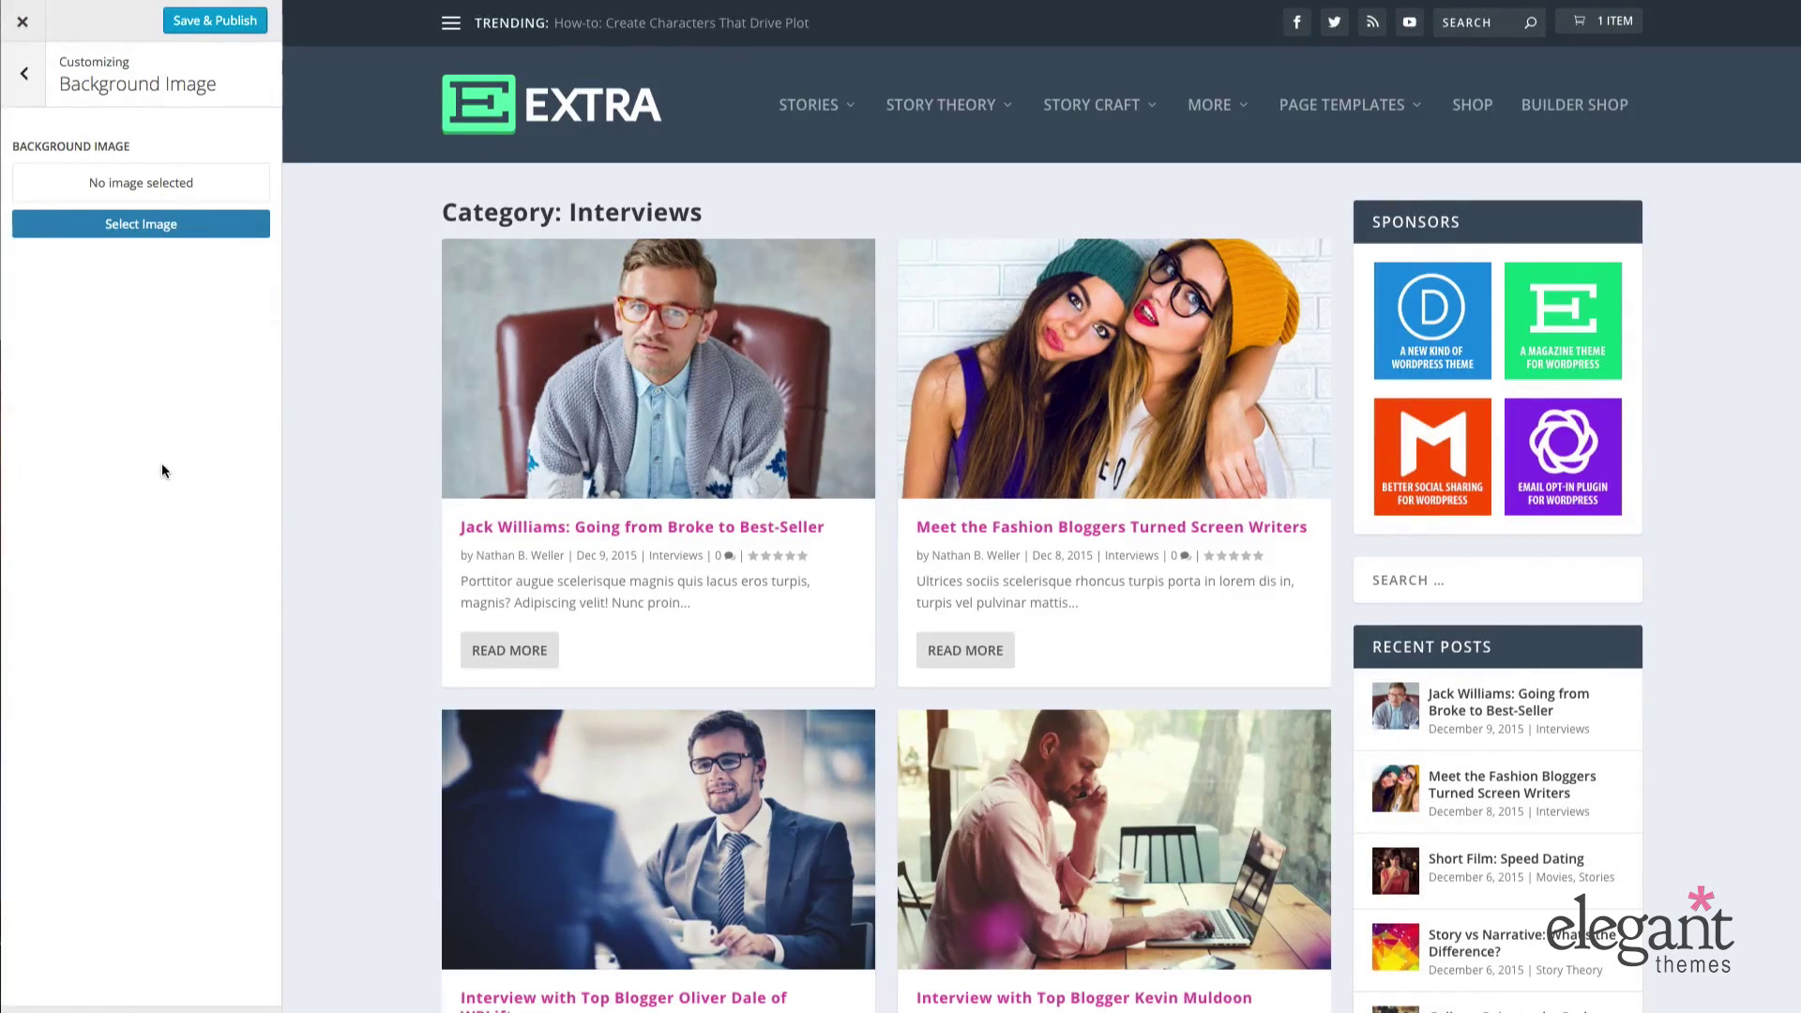
left_click(121, 235)
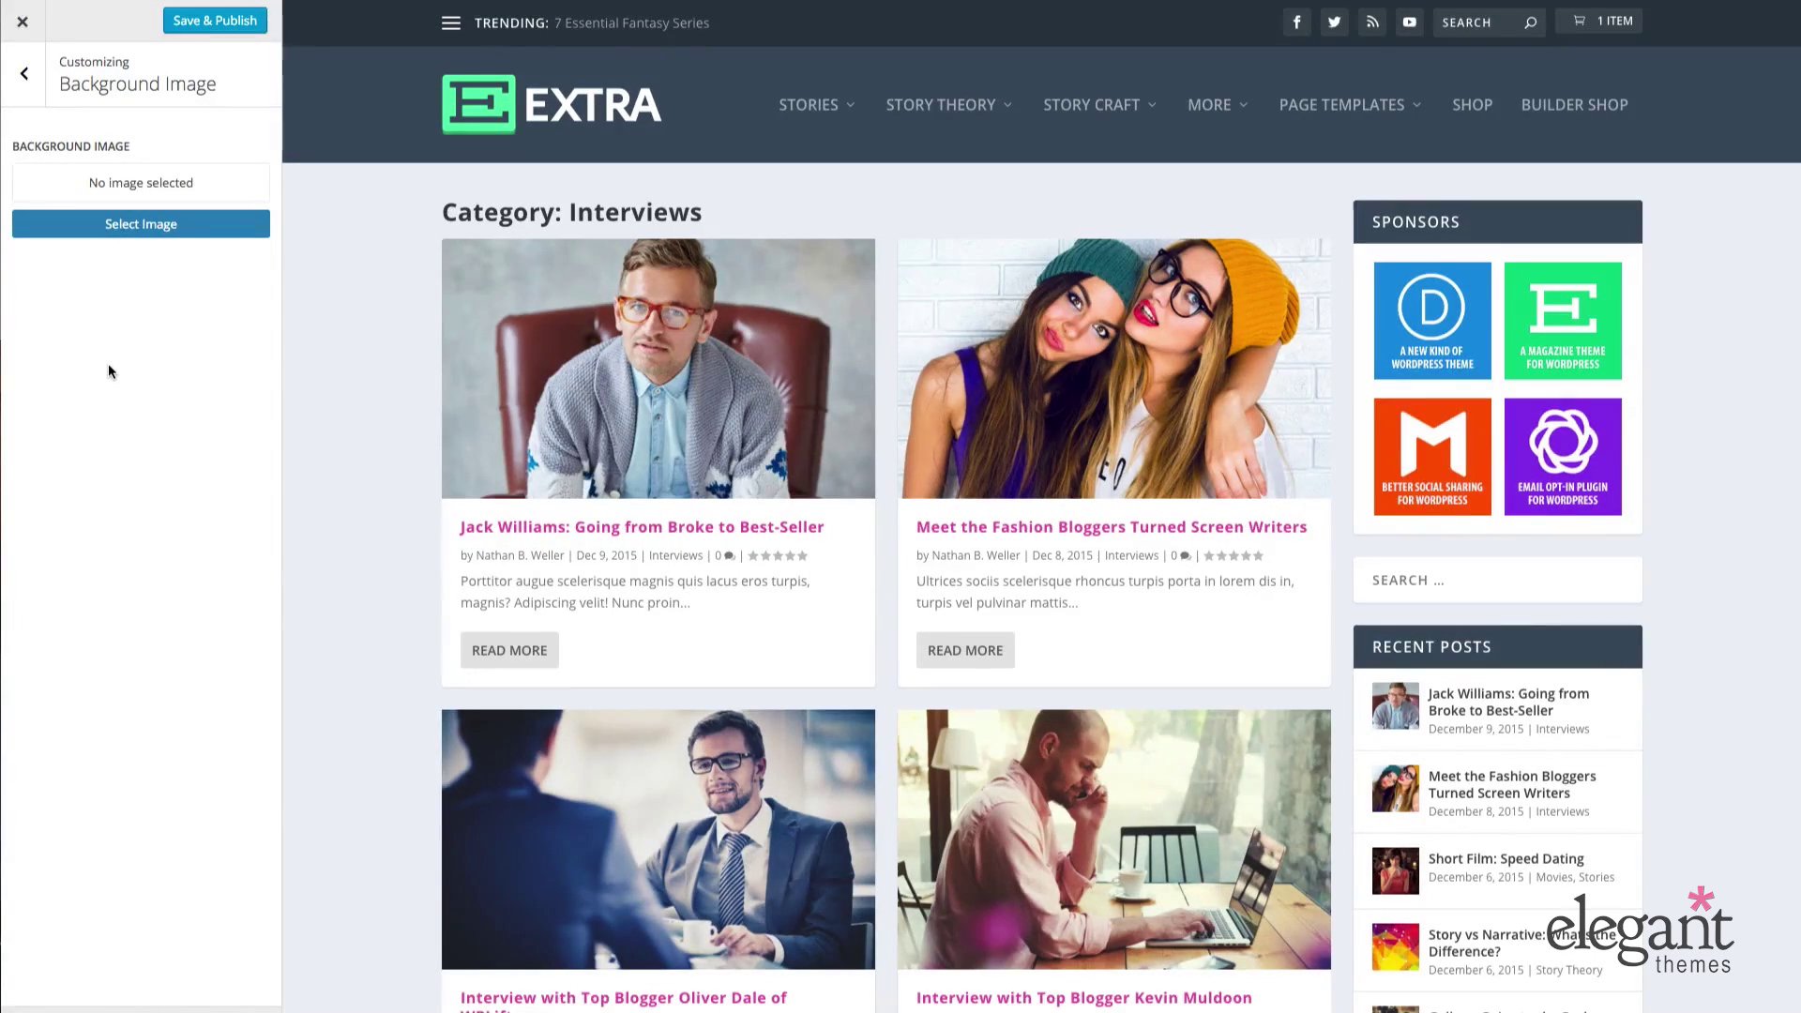
left_click(107, 231)
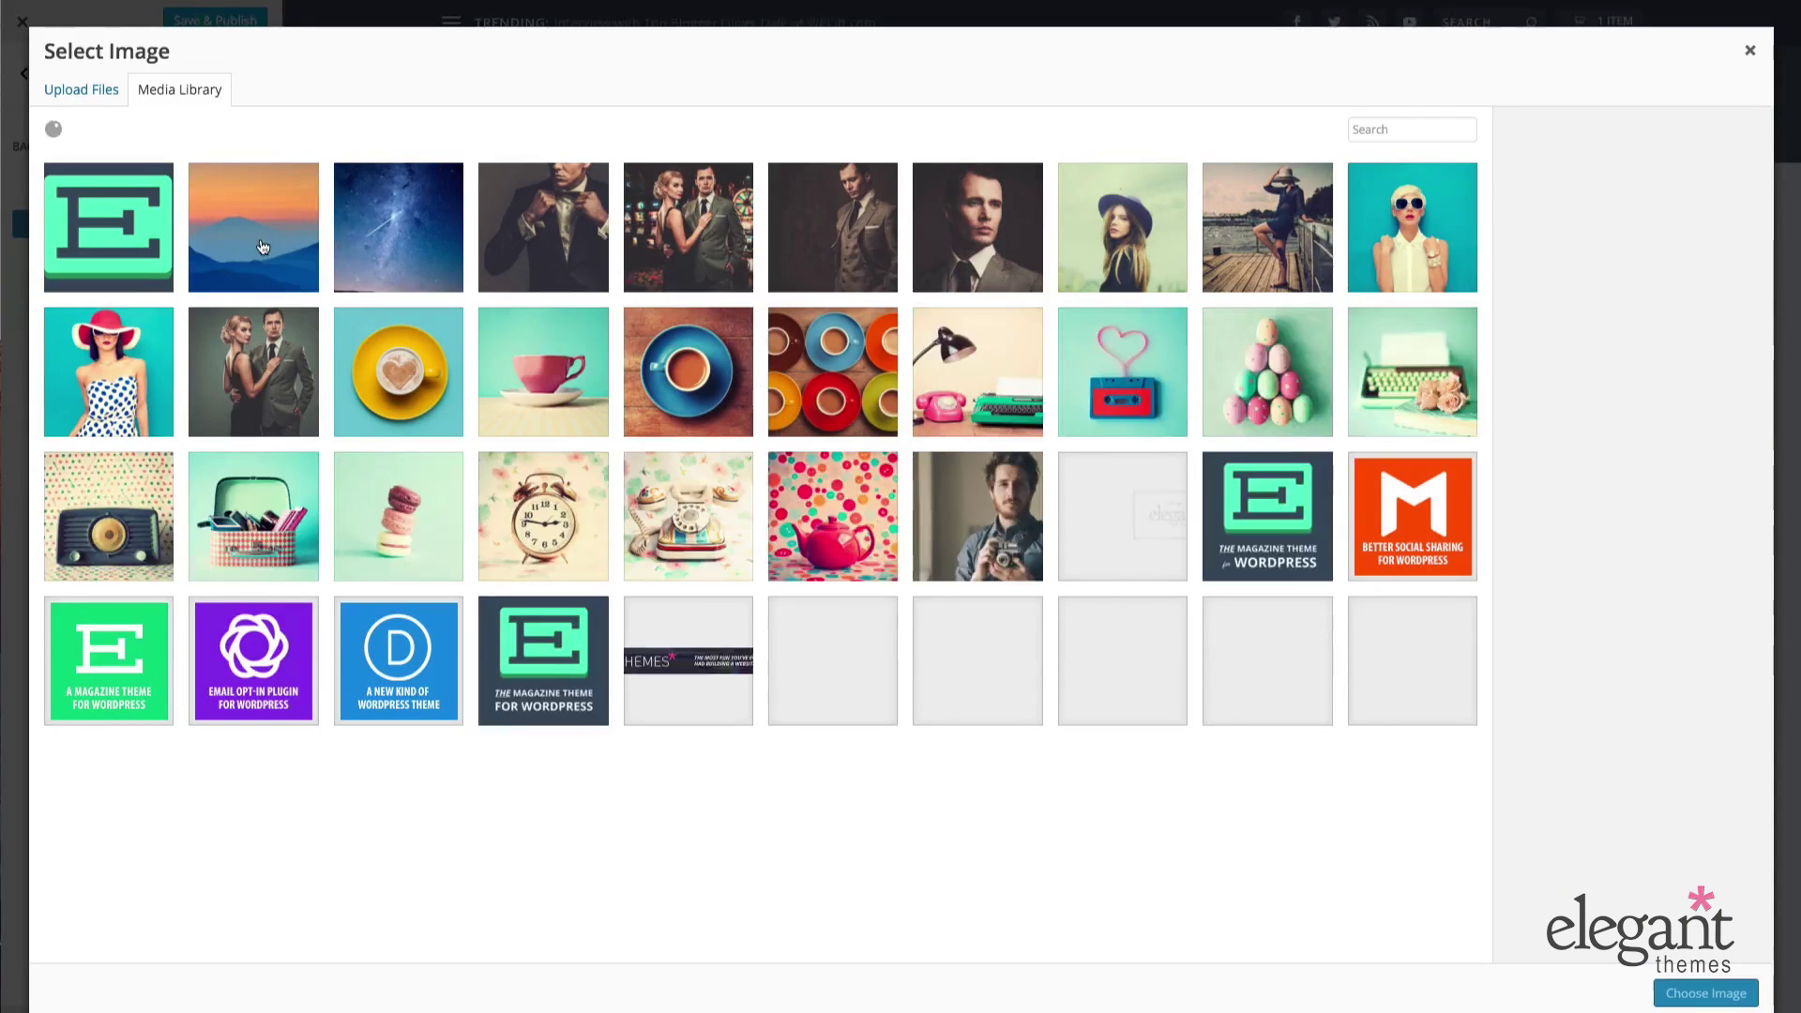
left_click(264, 247)
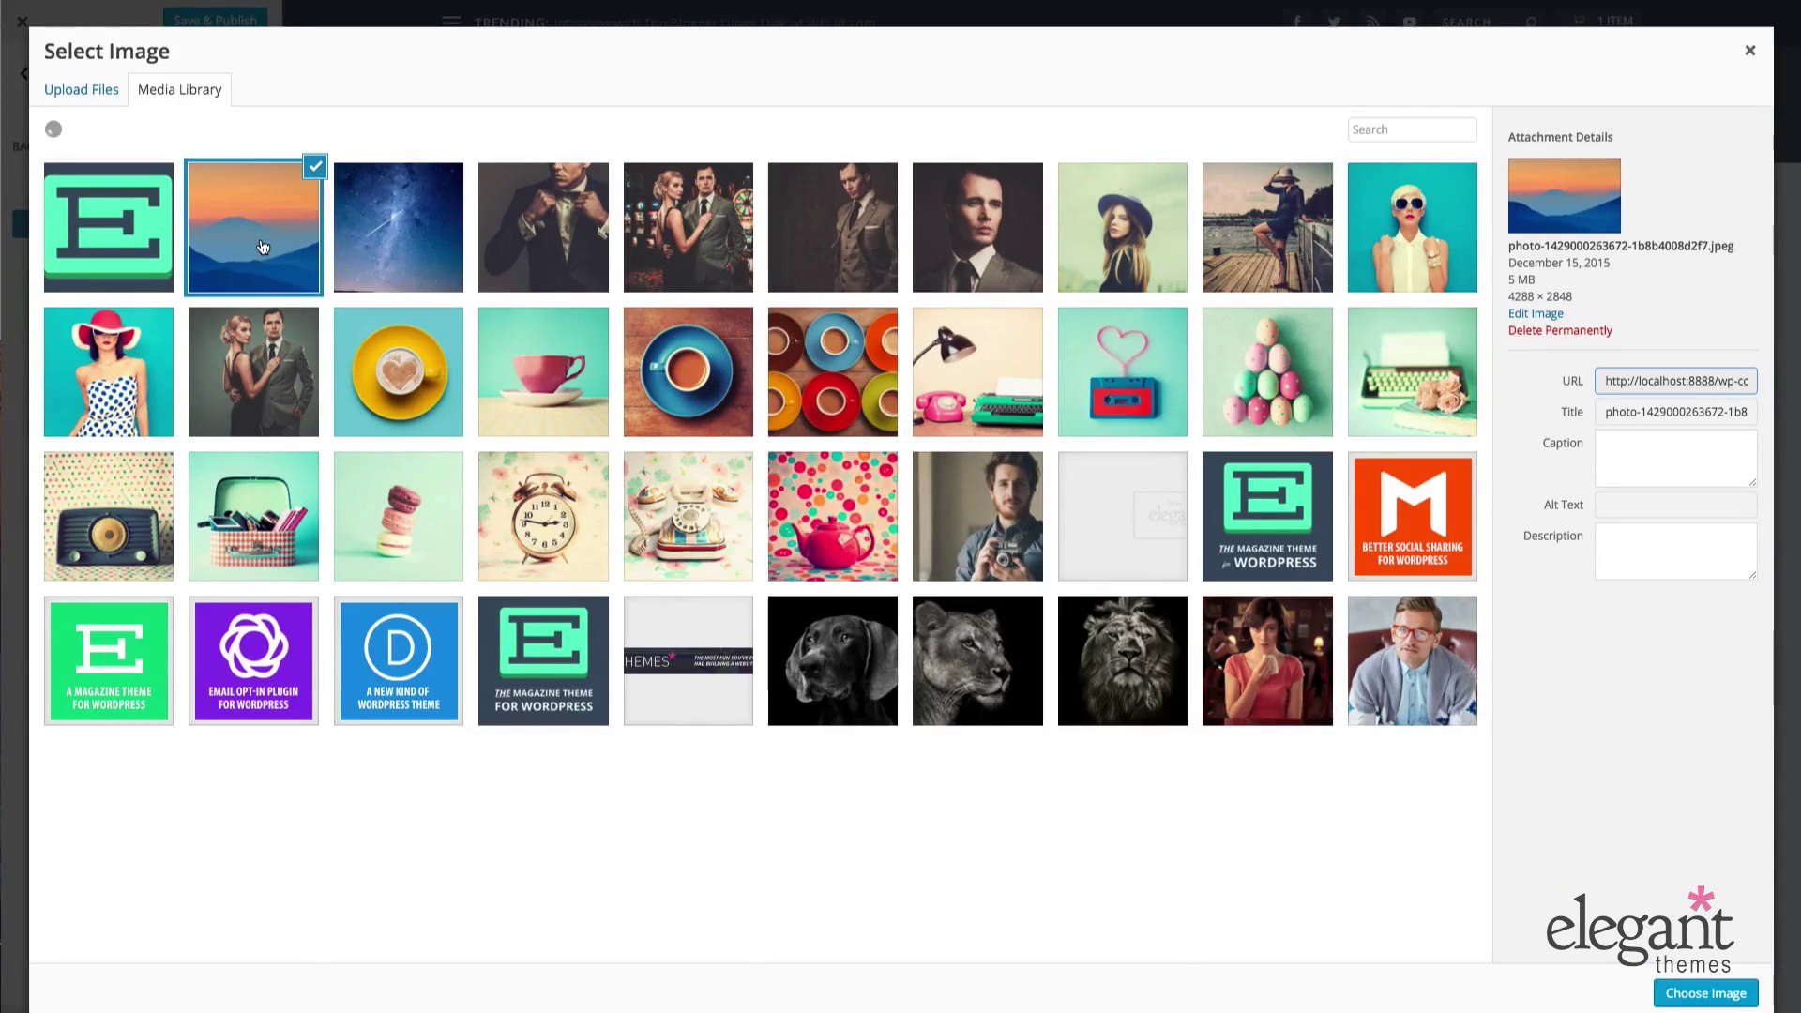
left_click(1705, 994)
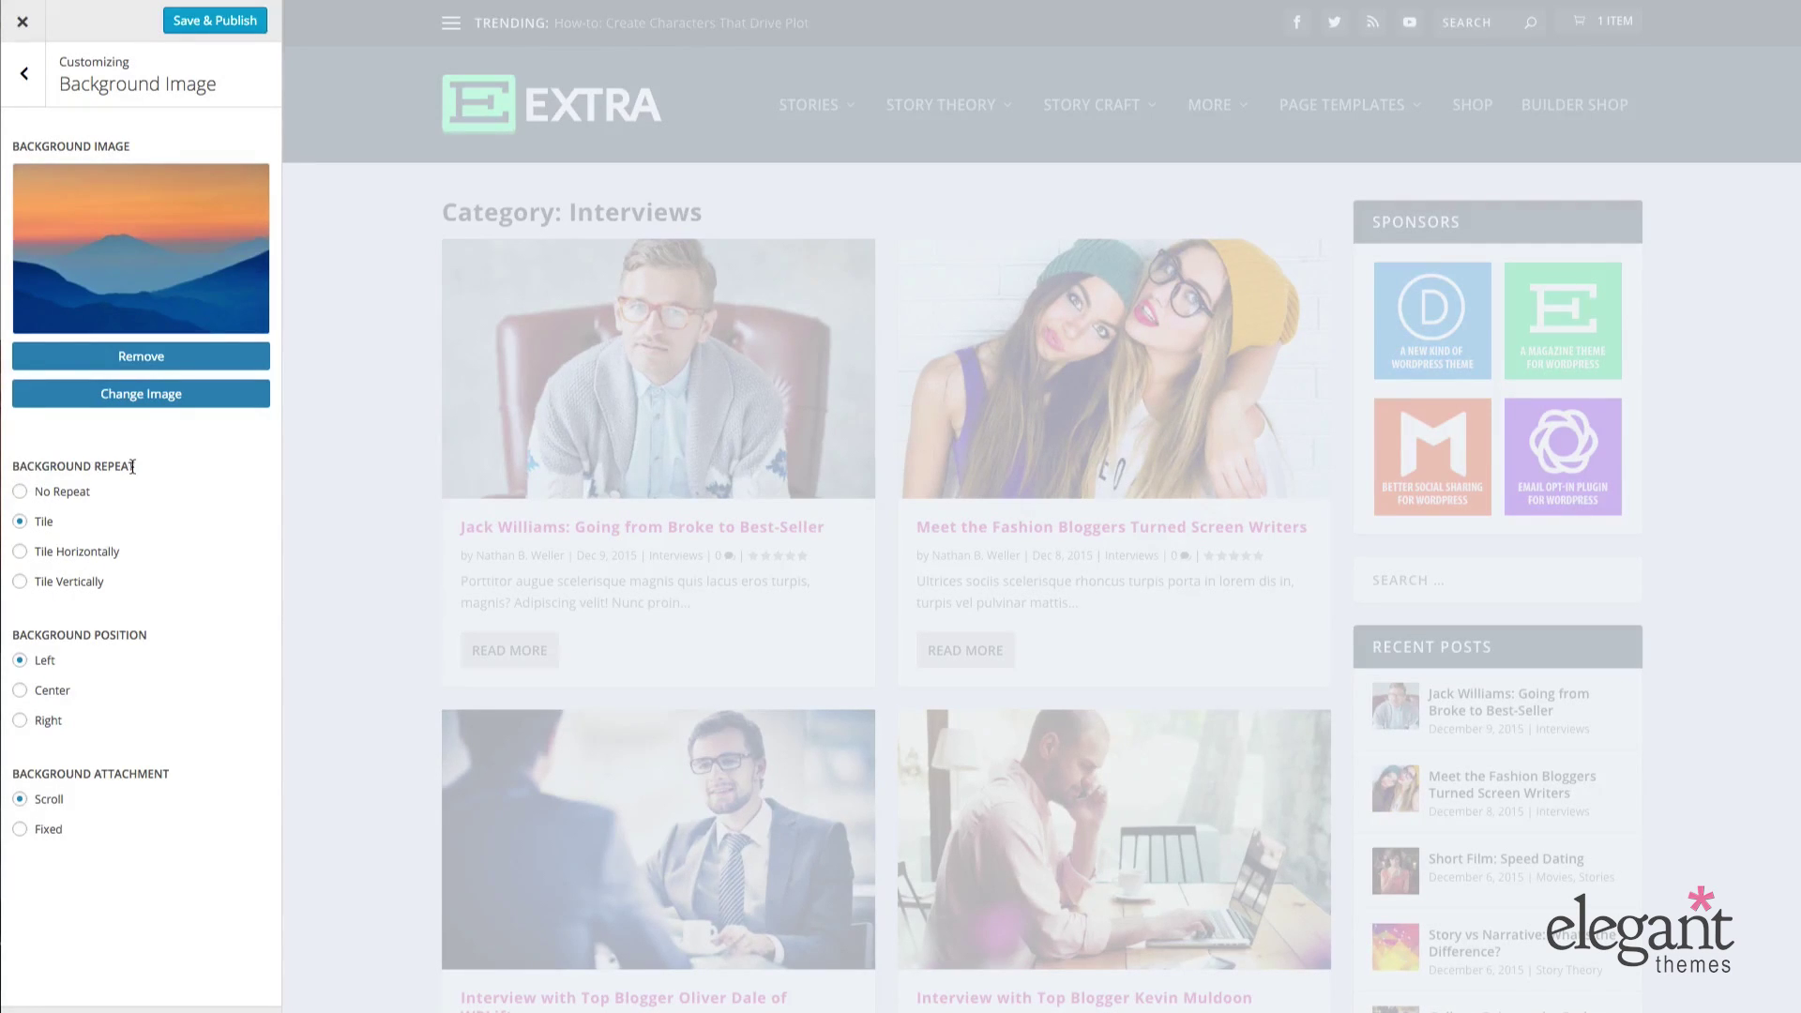
- Set the background image to No Repeat, Center position and Fixed attachment, and check it while scrolling the preview
left_click(20, 493)
left_click(21, 692)
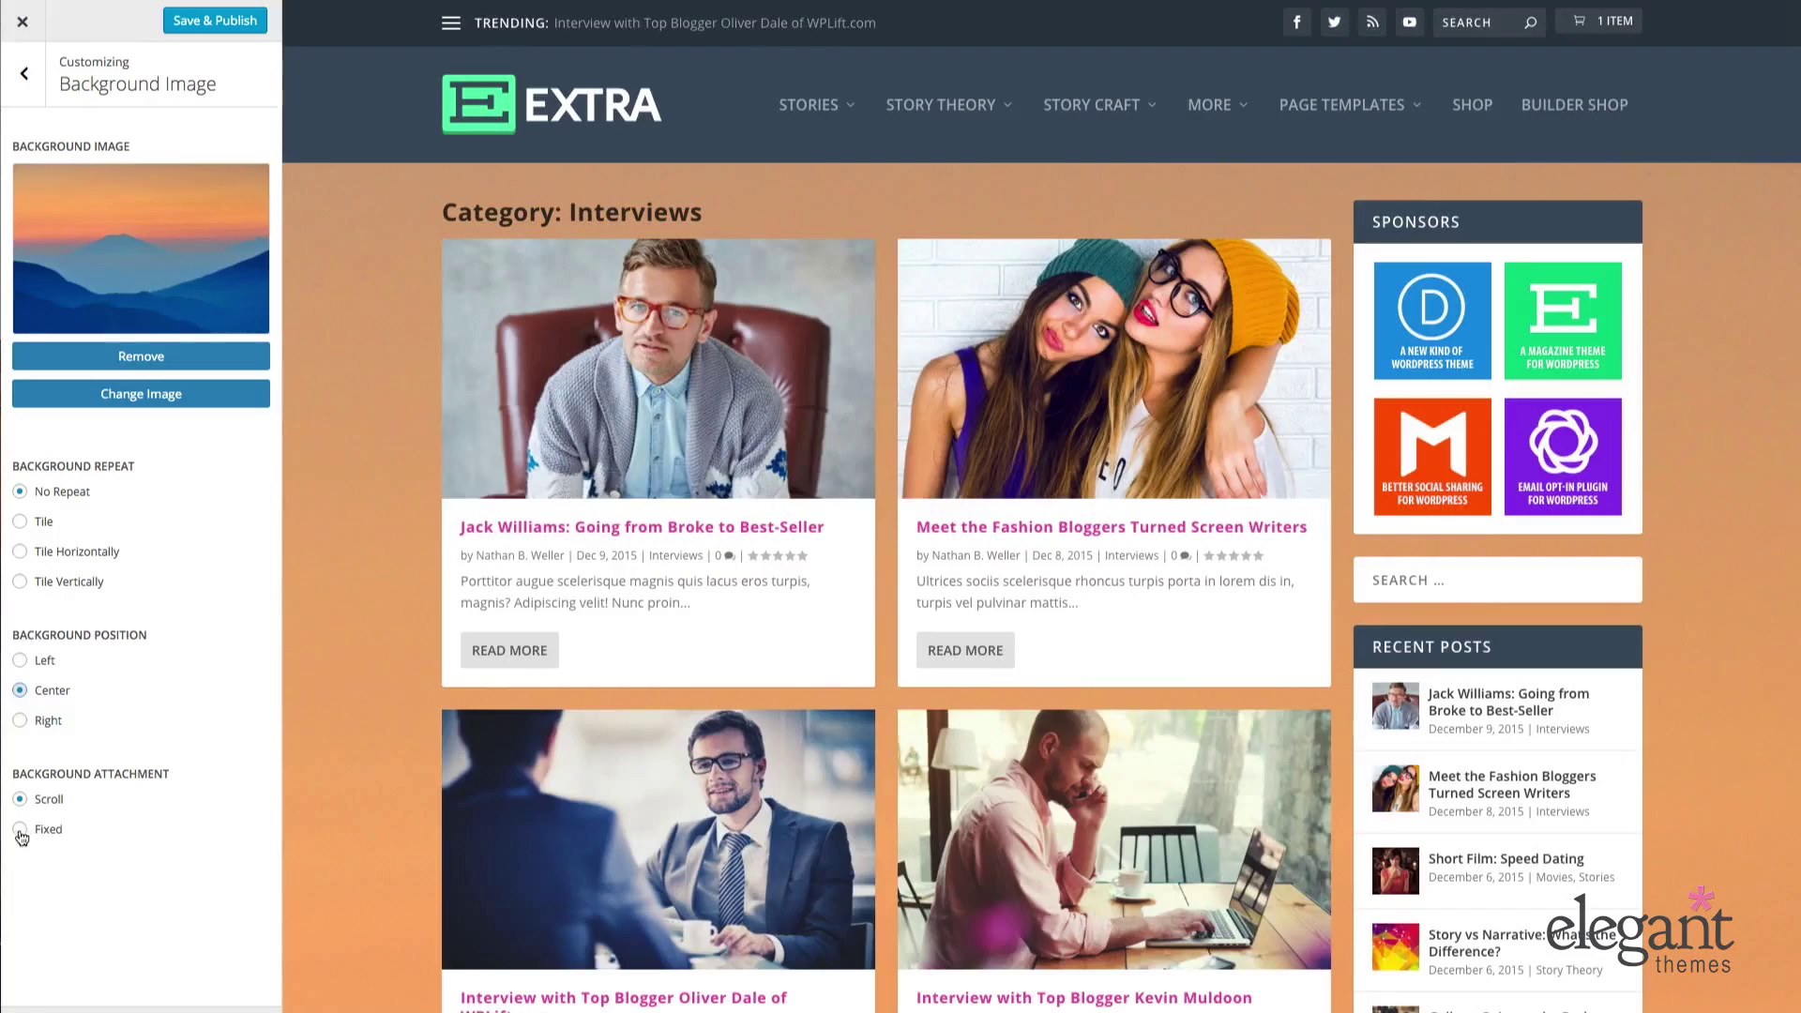
left_click(20, 830)
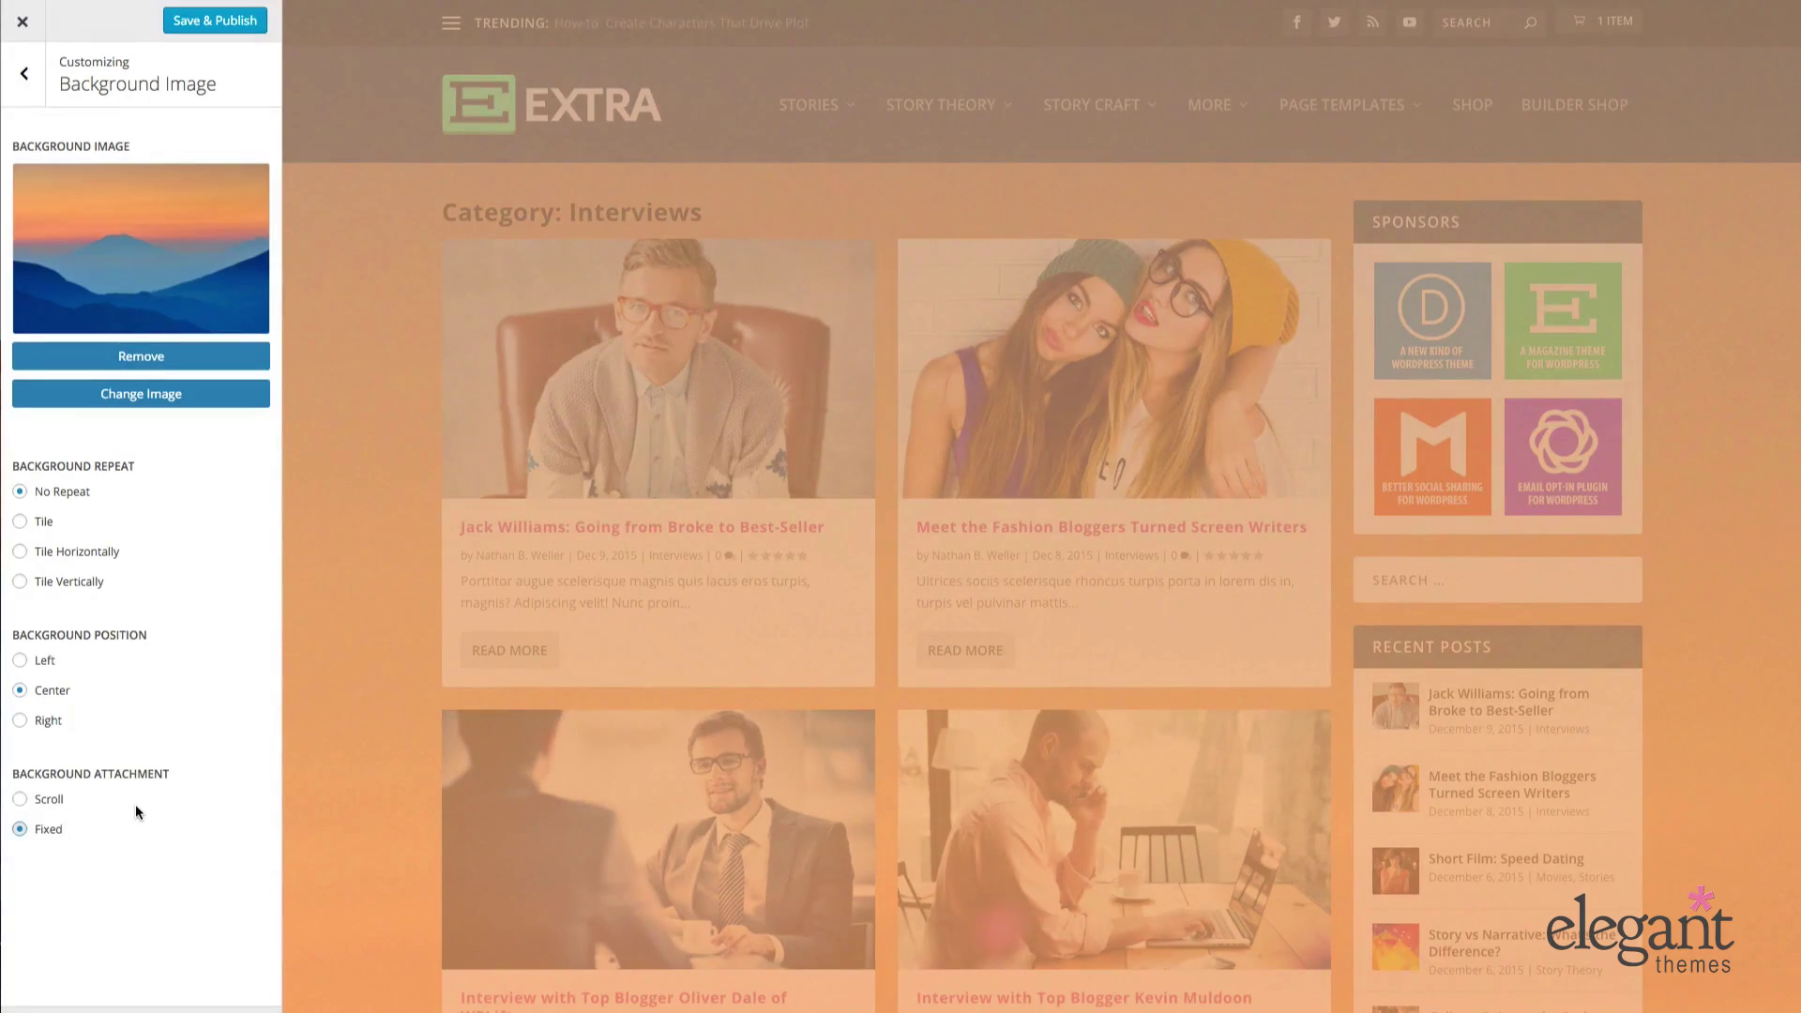
scroll(340, 805, "down", 10)
scroll(340, 804, "up", 10)
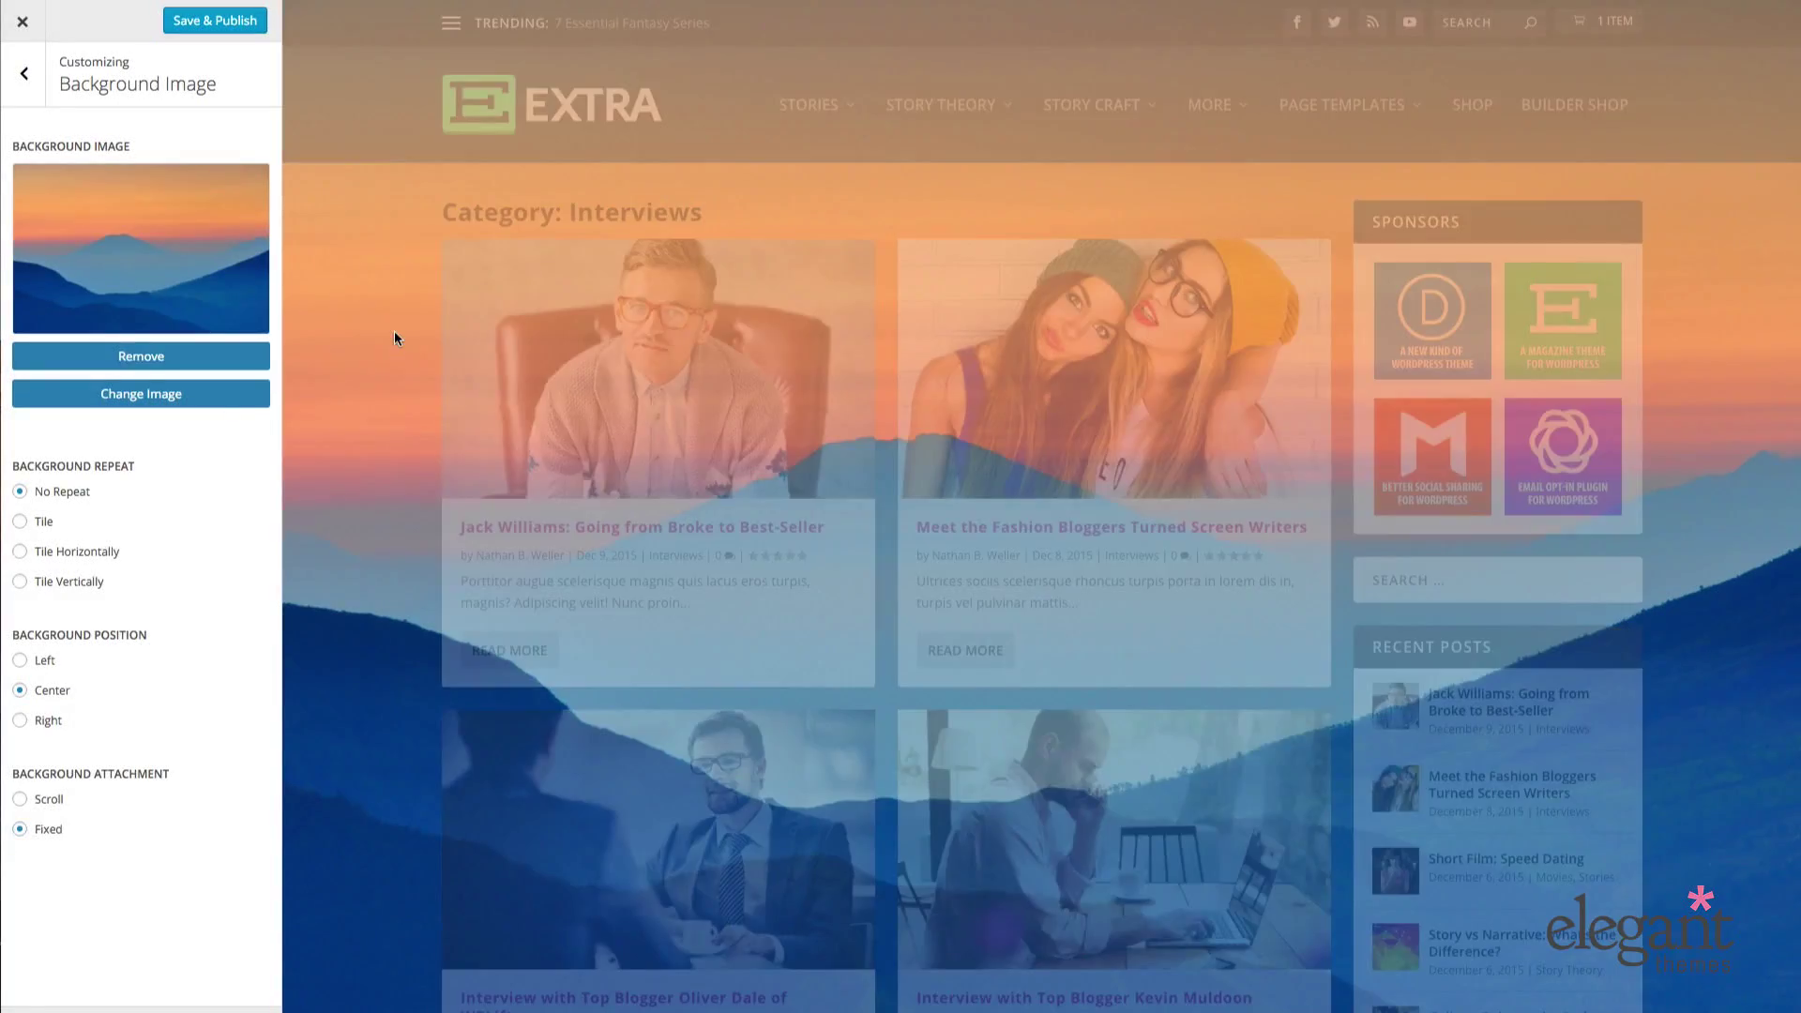
scroll(394, 348, "down", 15)
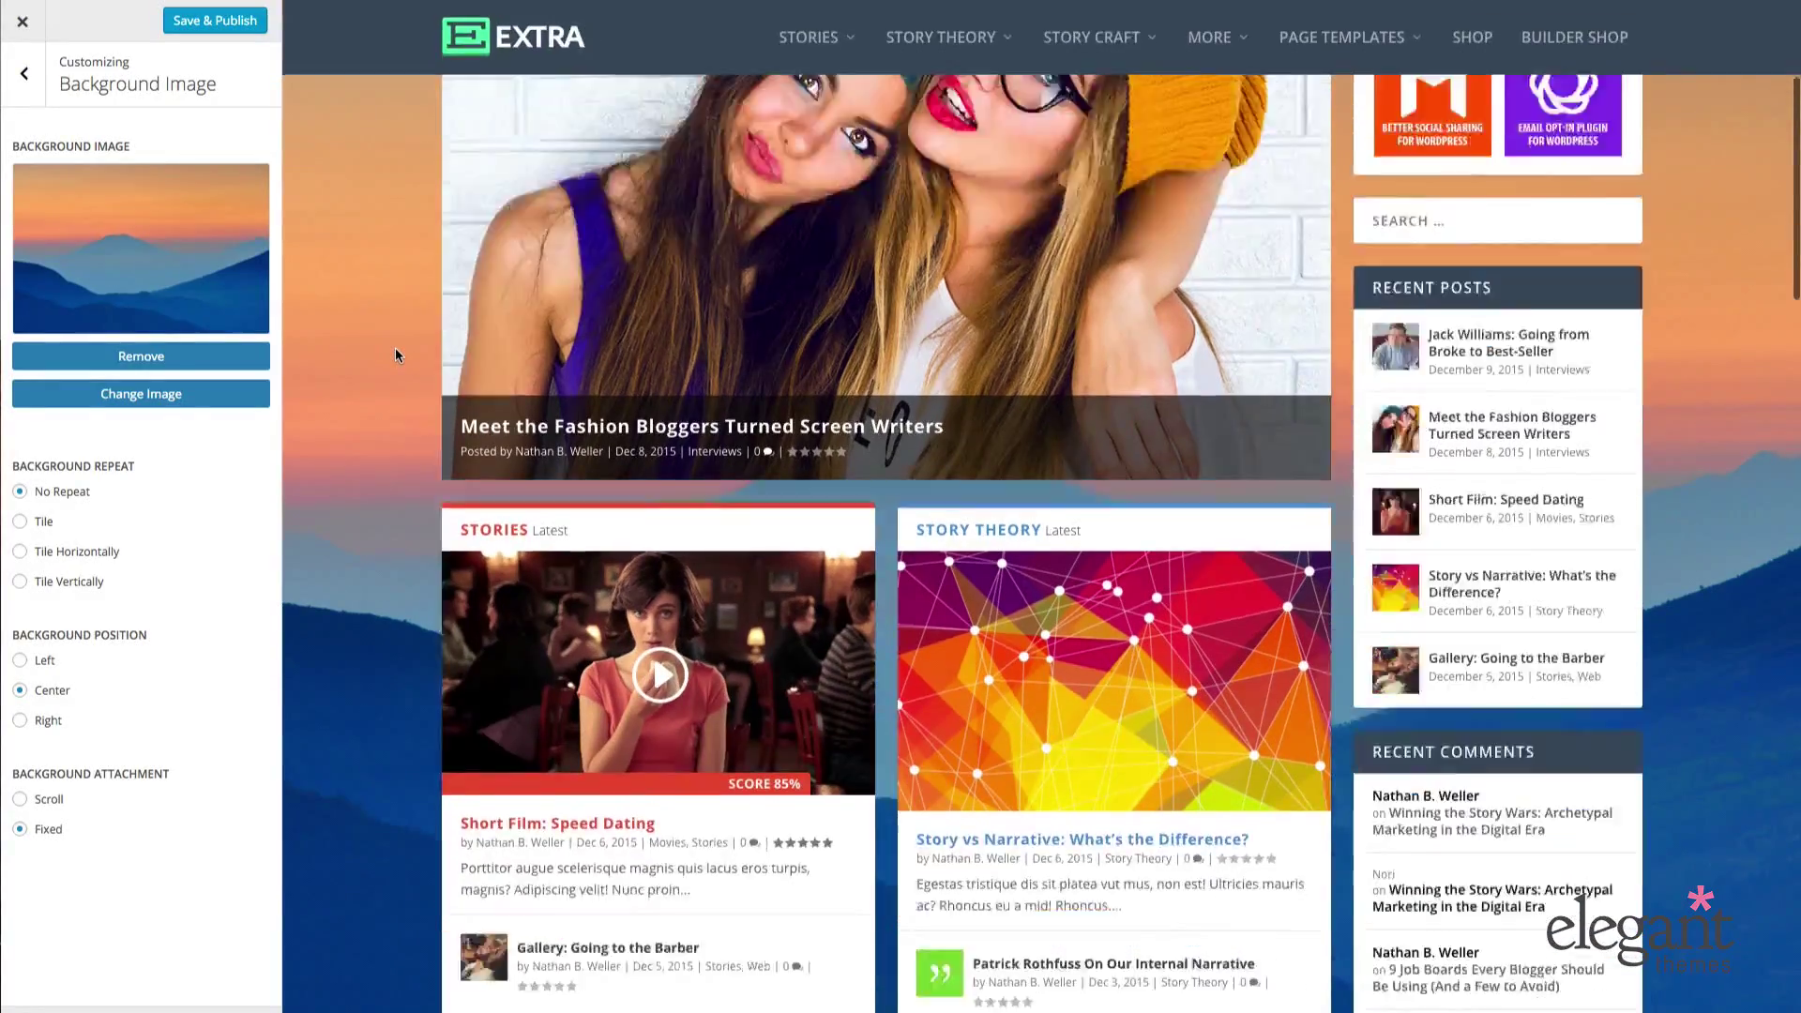
- Check the fixed background image down to the footer of the site preview and return to the customizer list
scroll(380, 374, "down", 20)
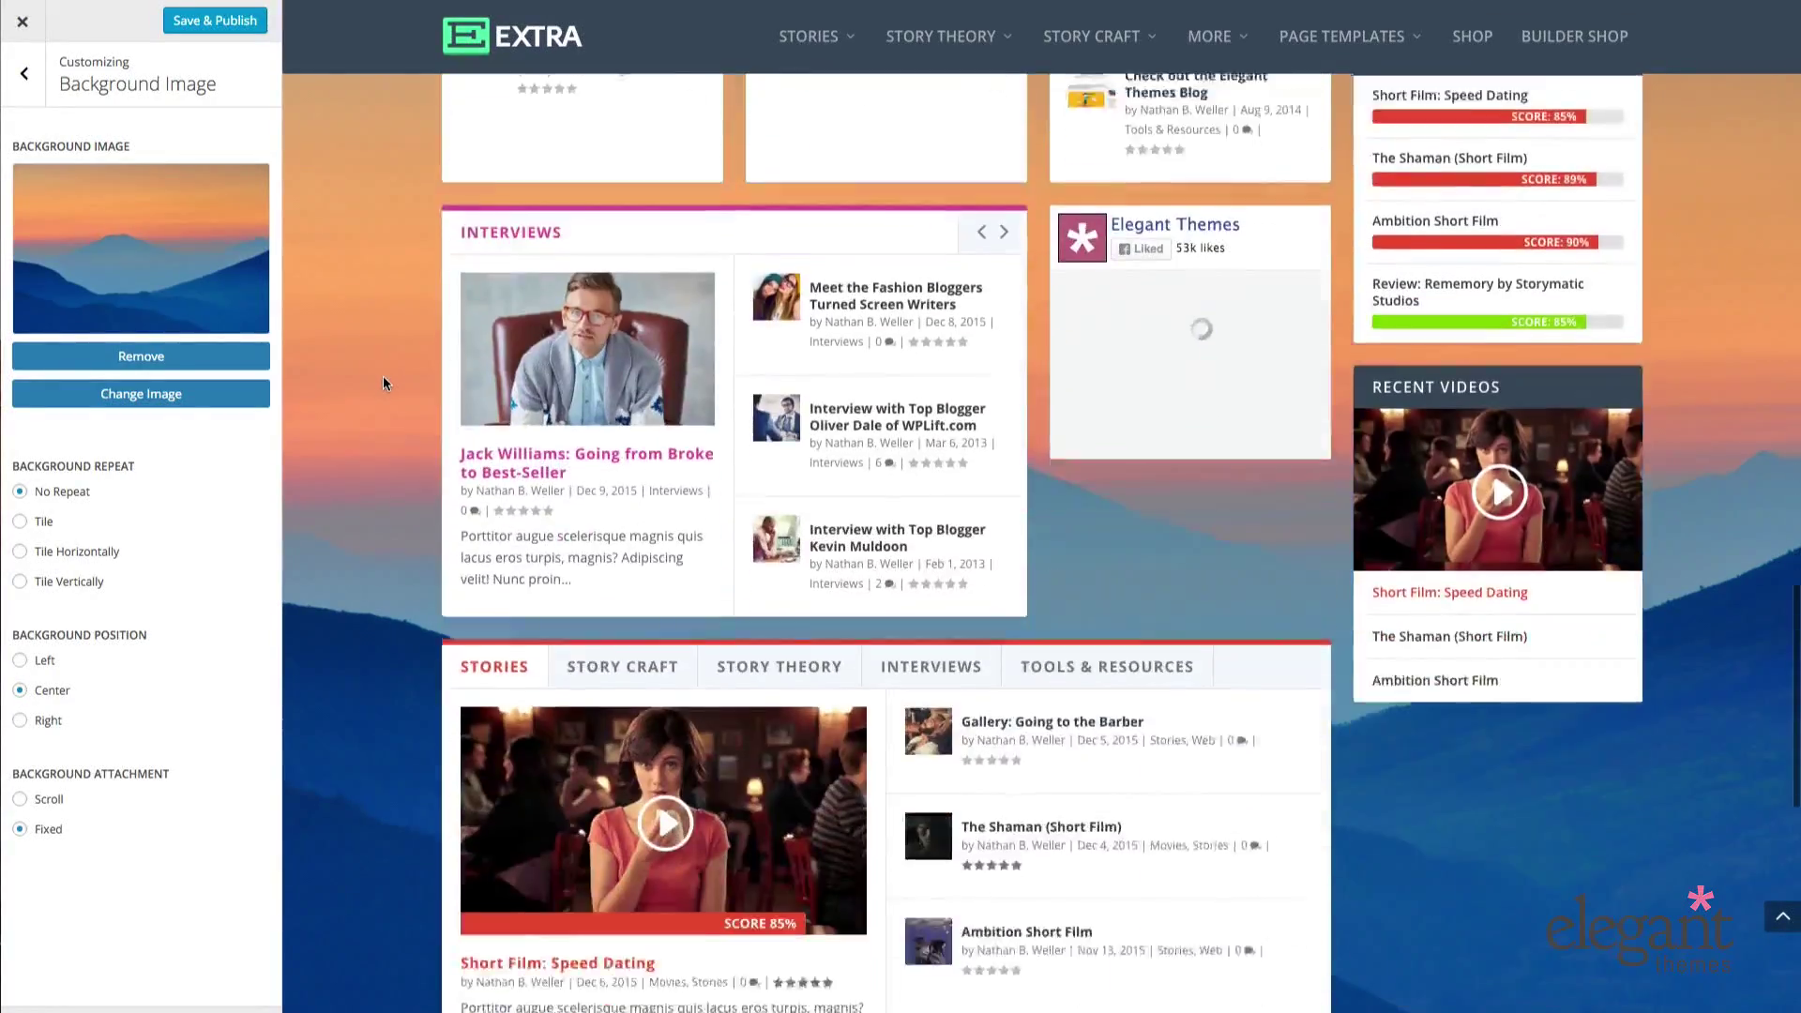
scroll(384, 377, "down", 3)
scroll(385, 377, "up", 15)
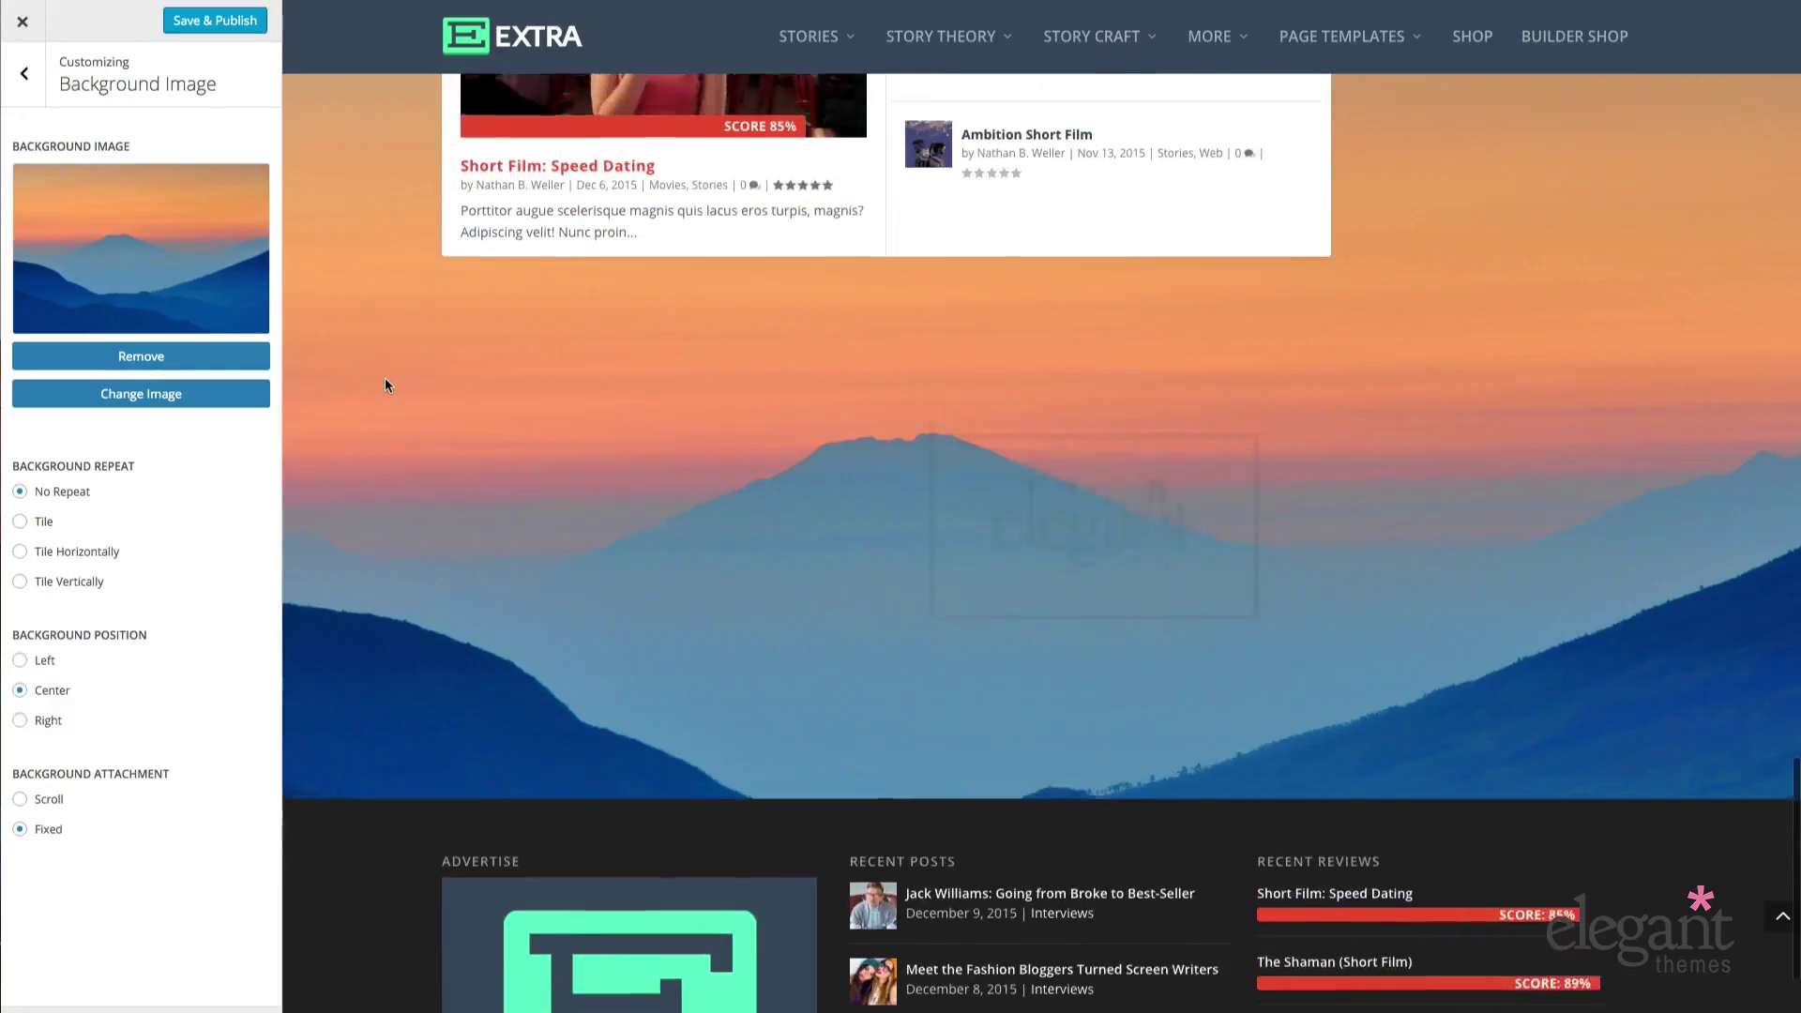
scroll(385, 377, "up", 20)
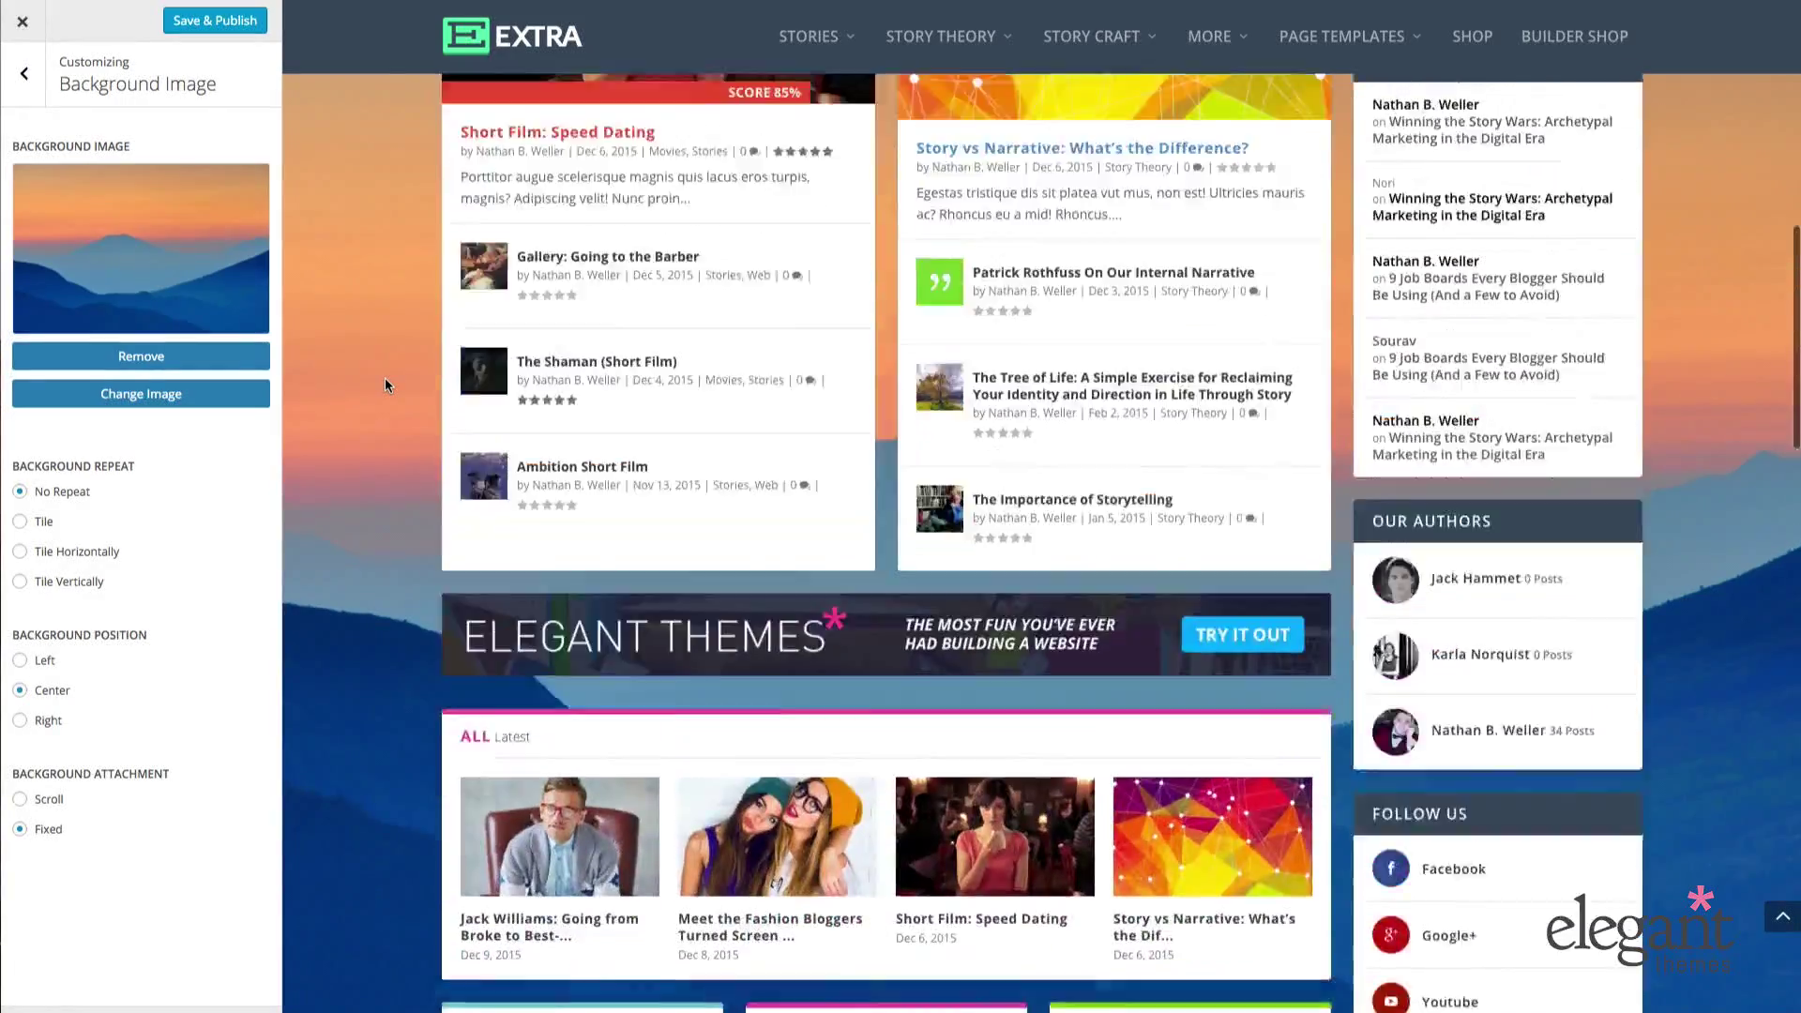
scroll(384, 377, "up", 2)
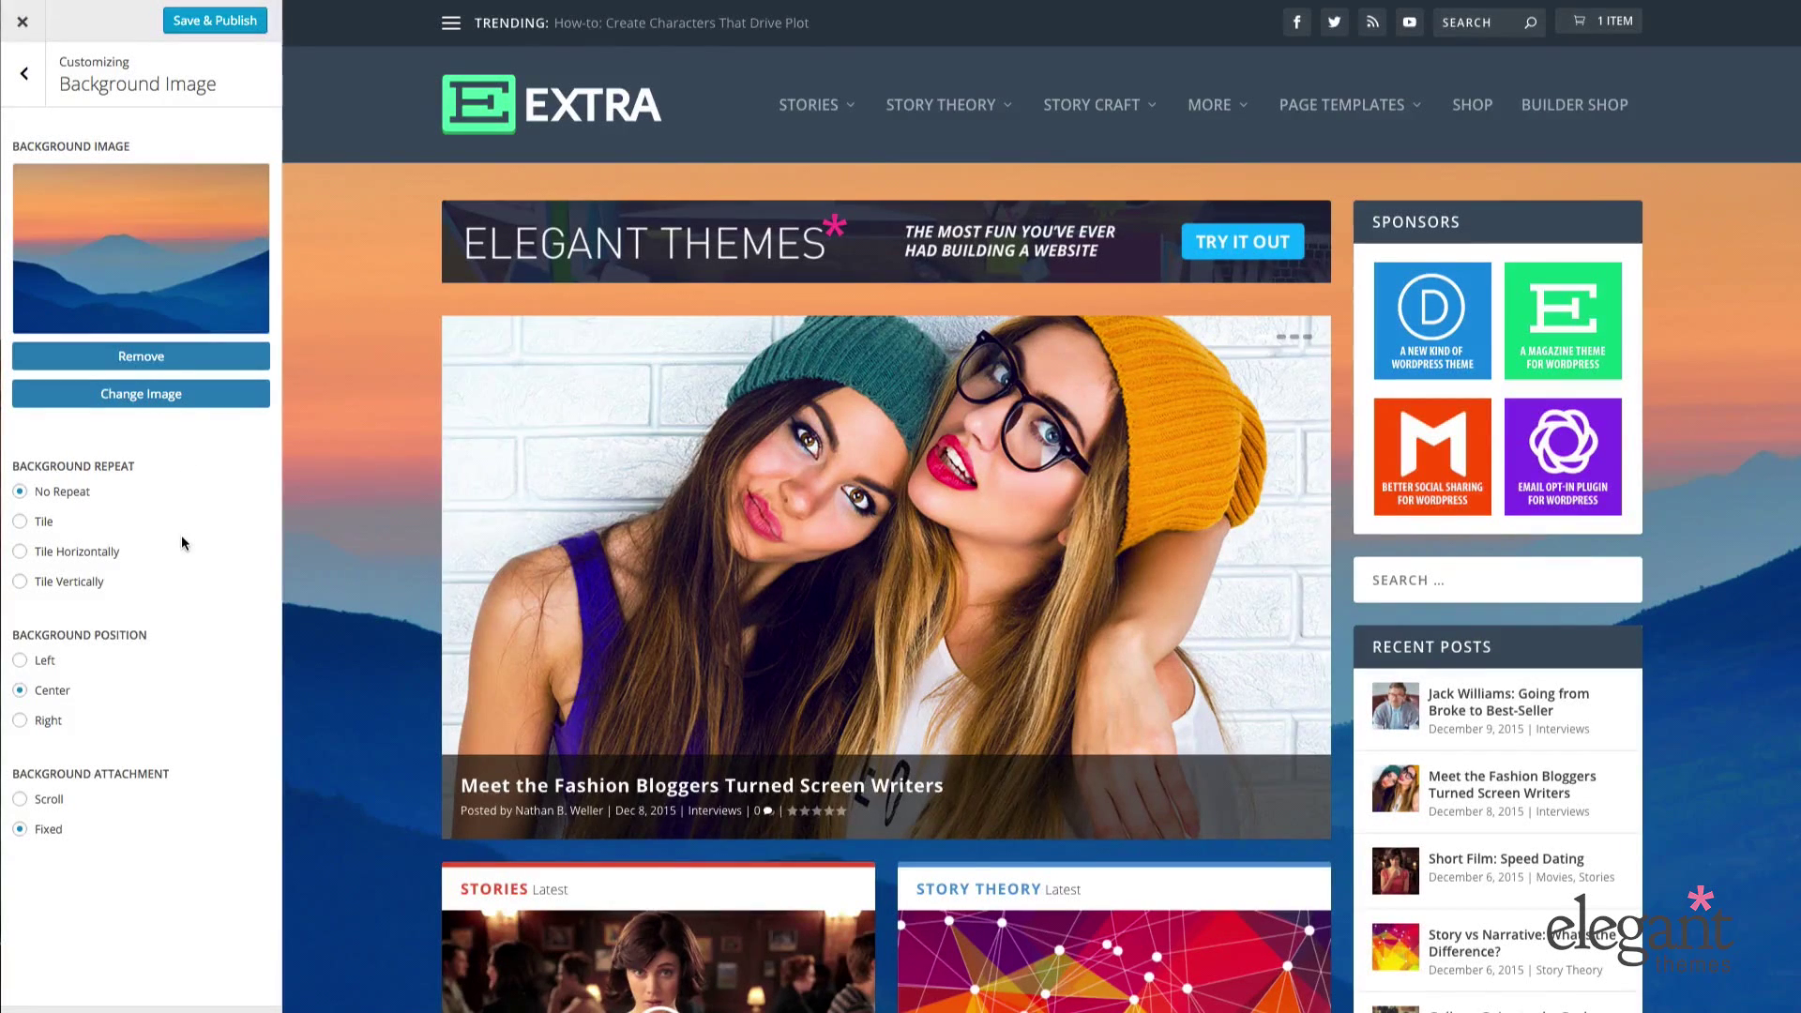
left_click(24, 74)
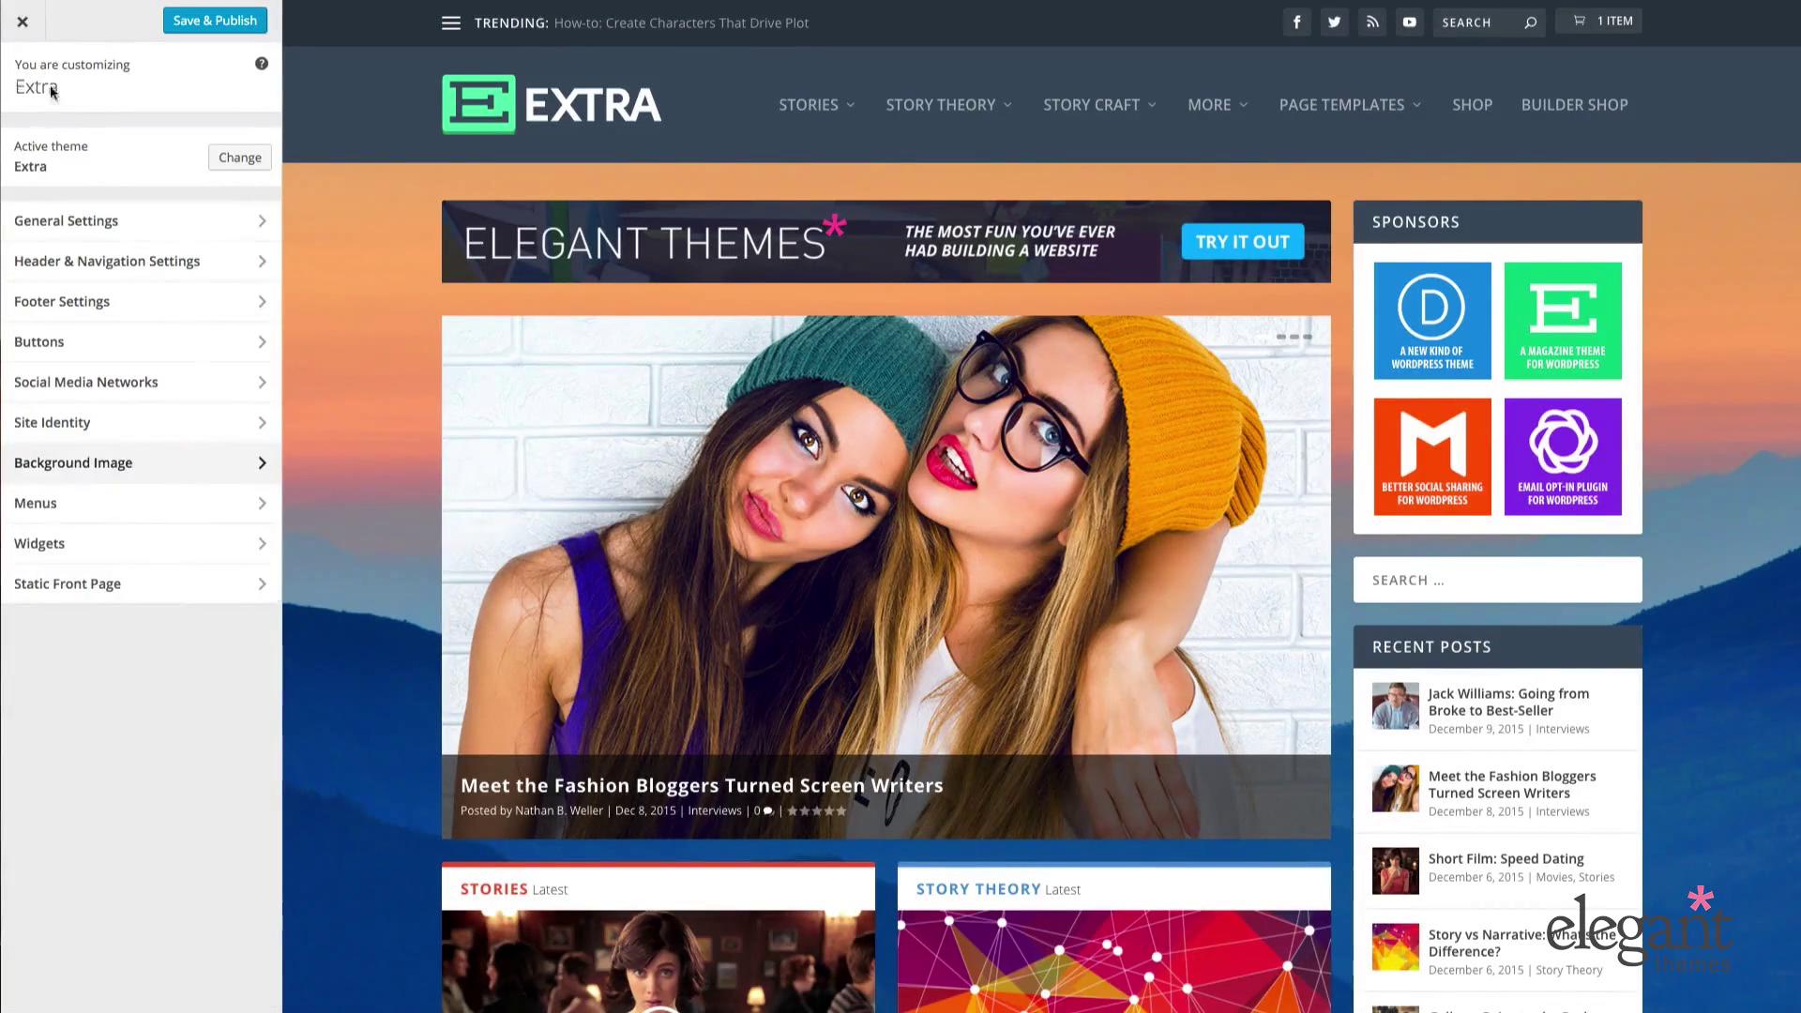
- Turn on Stretch Background Image in the general background settings, toggling it to compare, and return to the customizer list
left_click(112, 225)
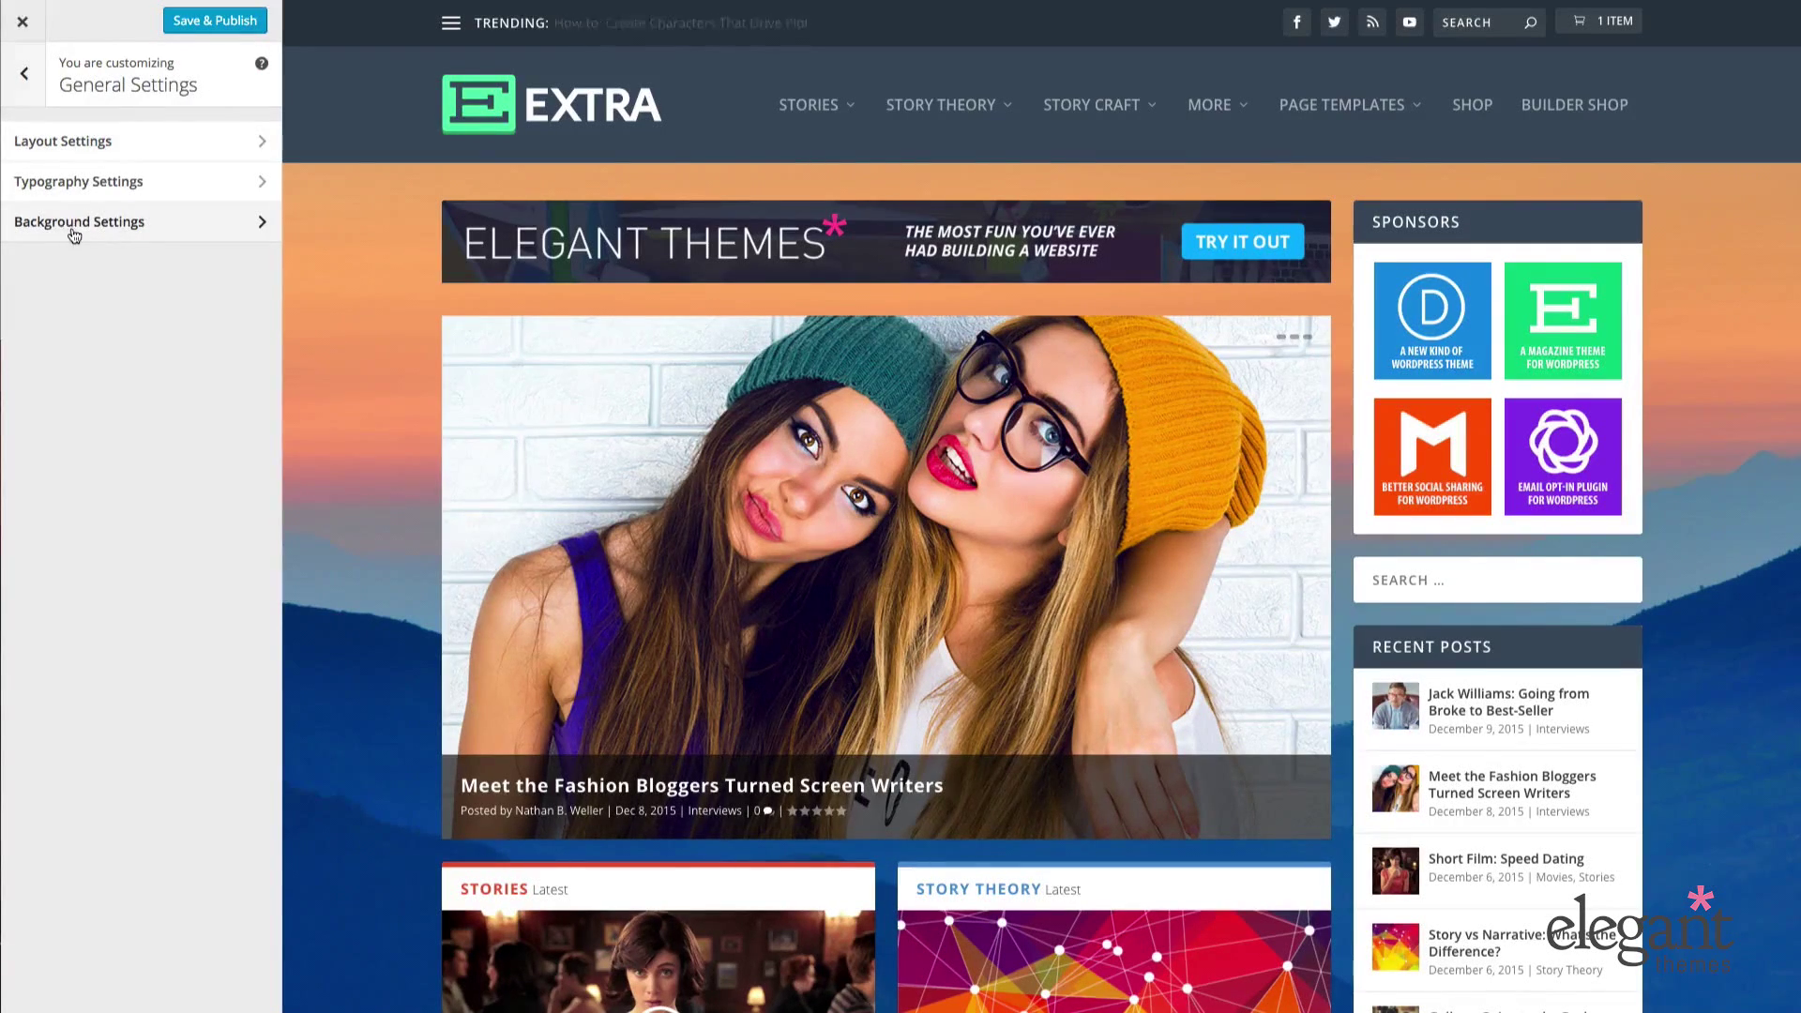
left_click(69, 229)
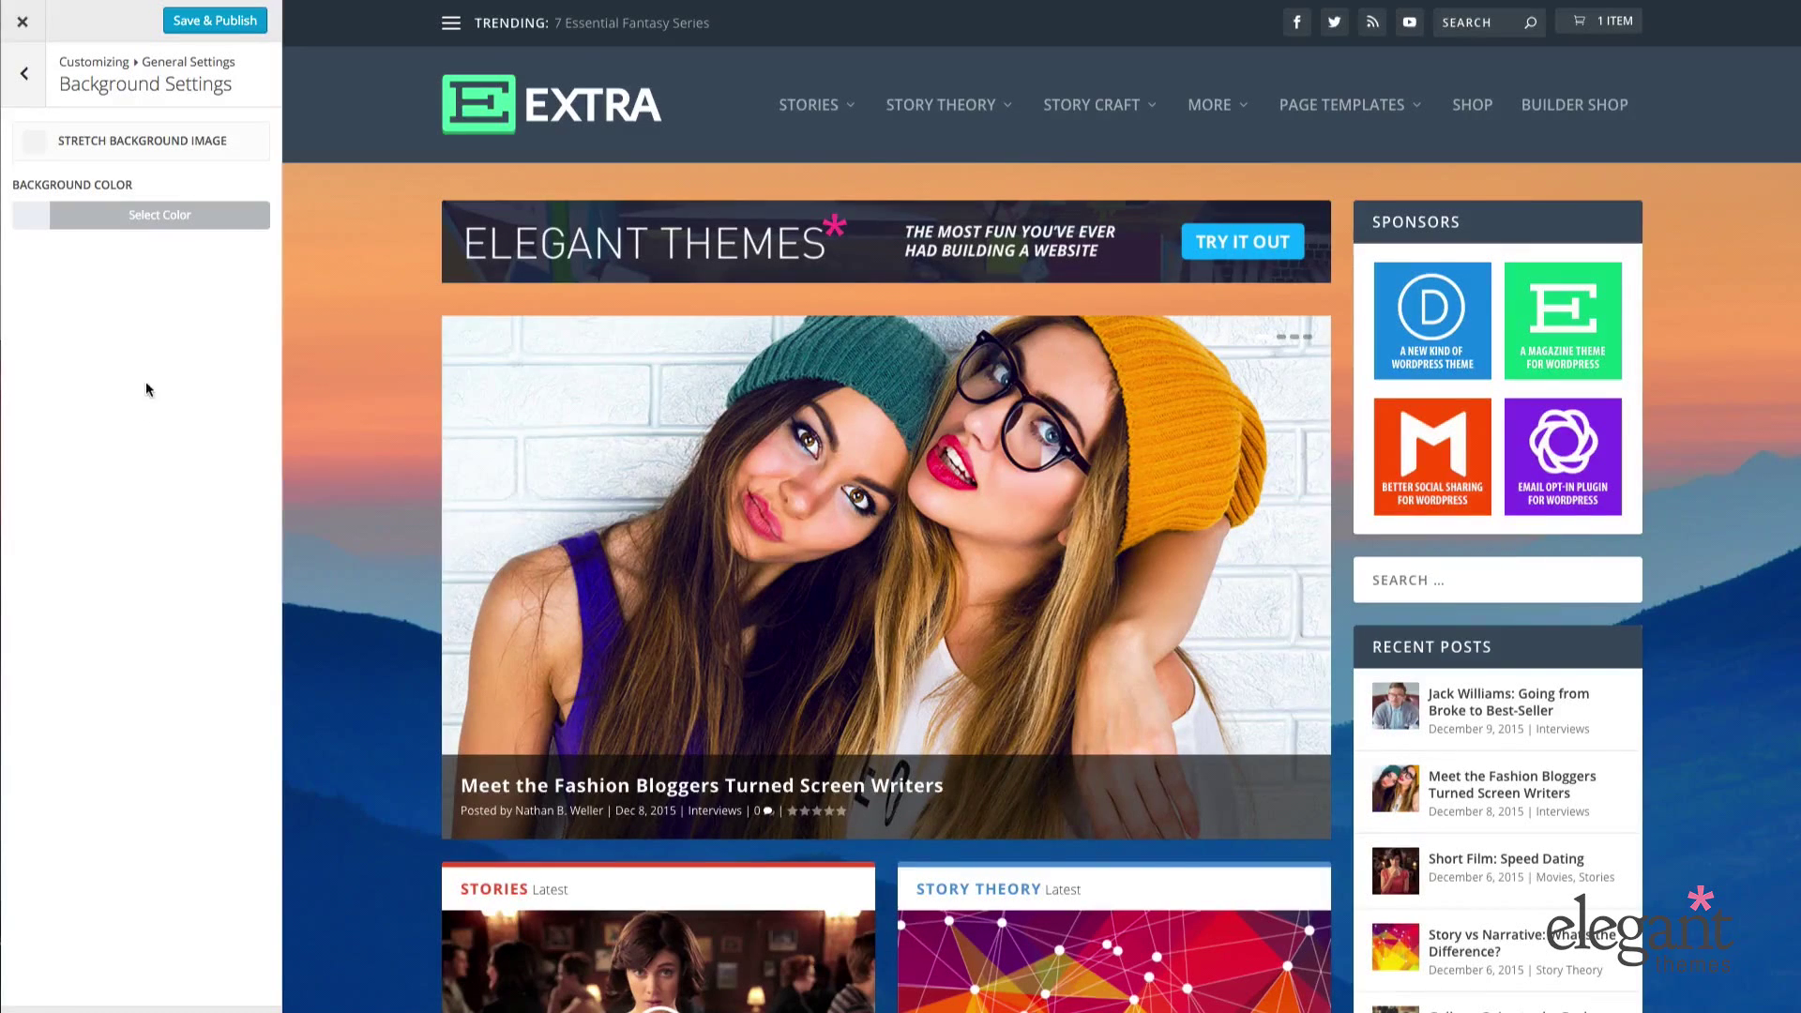
left_click(35, 146)
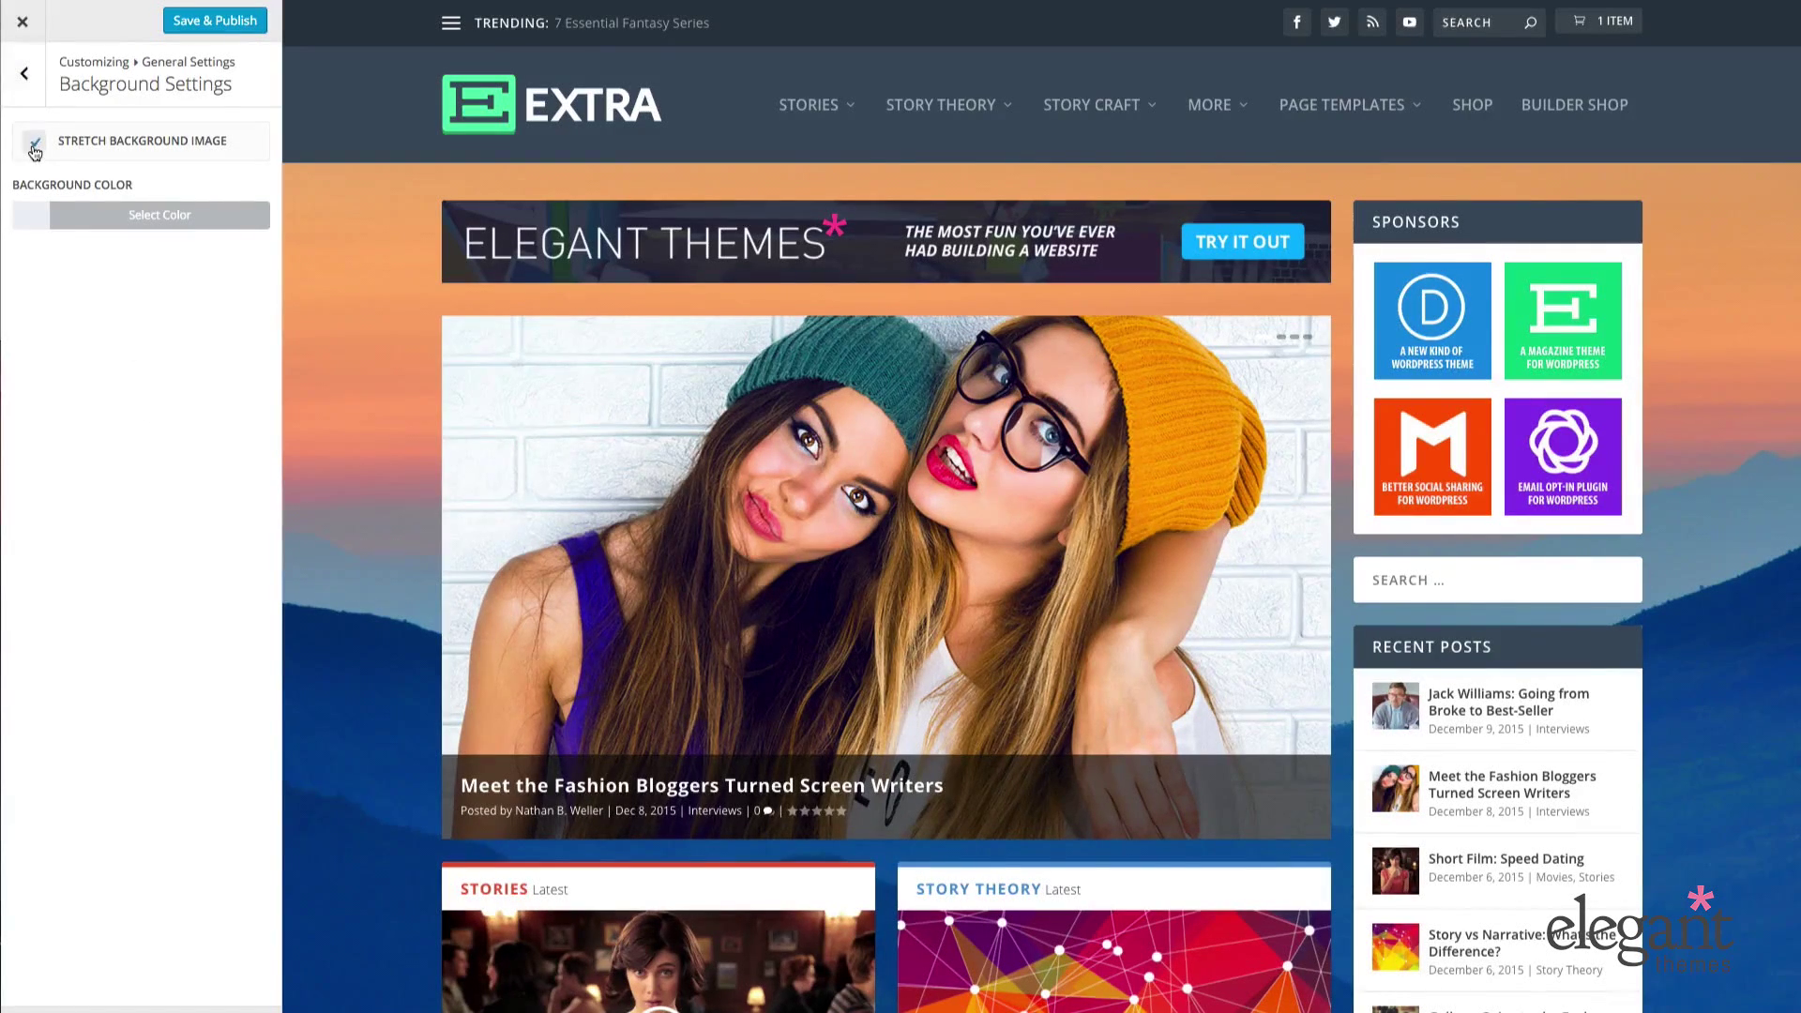
left_click(34, 142)
left_click(36, 145)
left_click(24, 75)
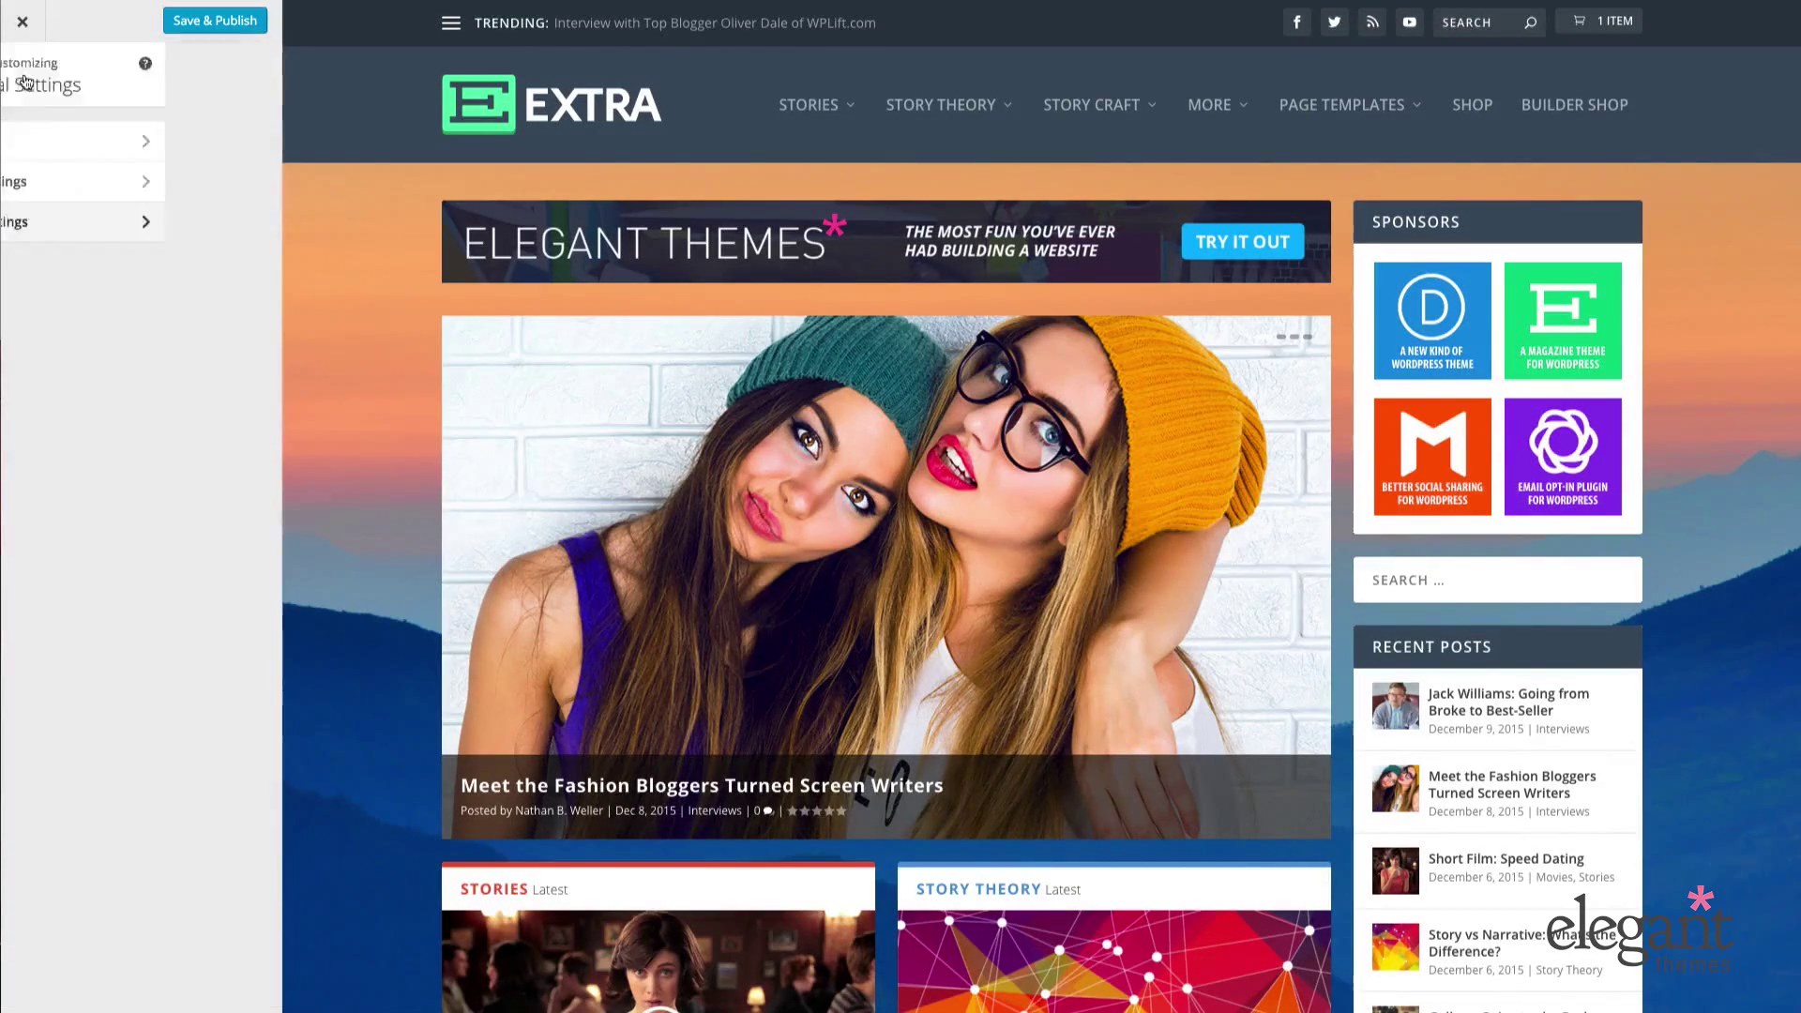
left_click(26, 85)
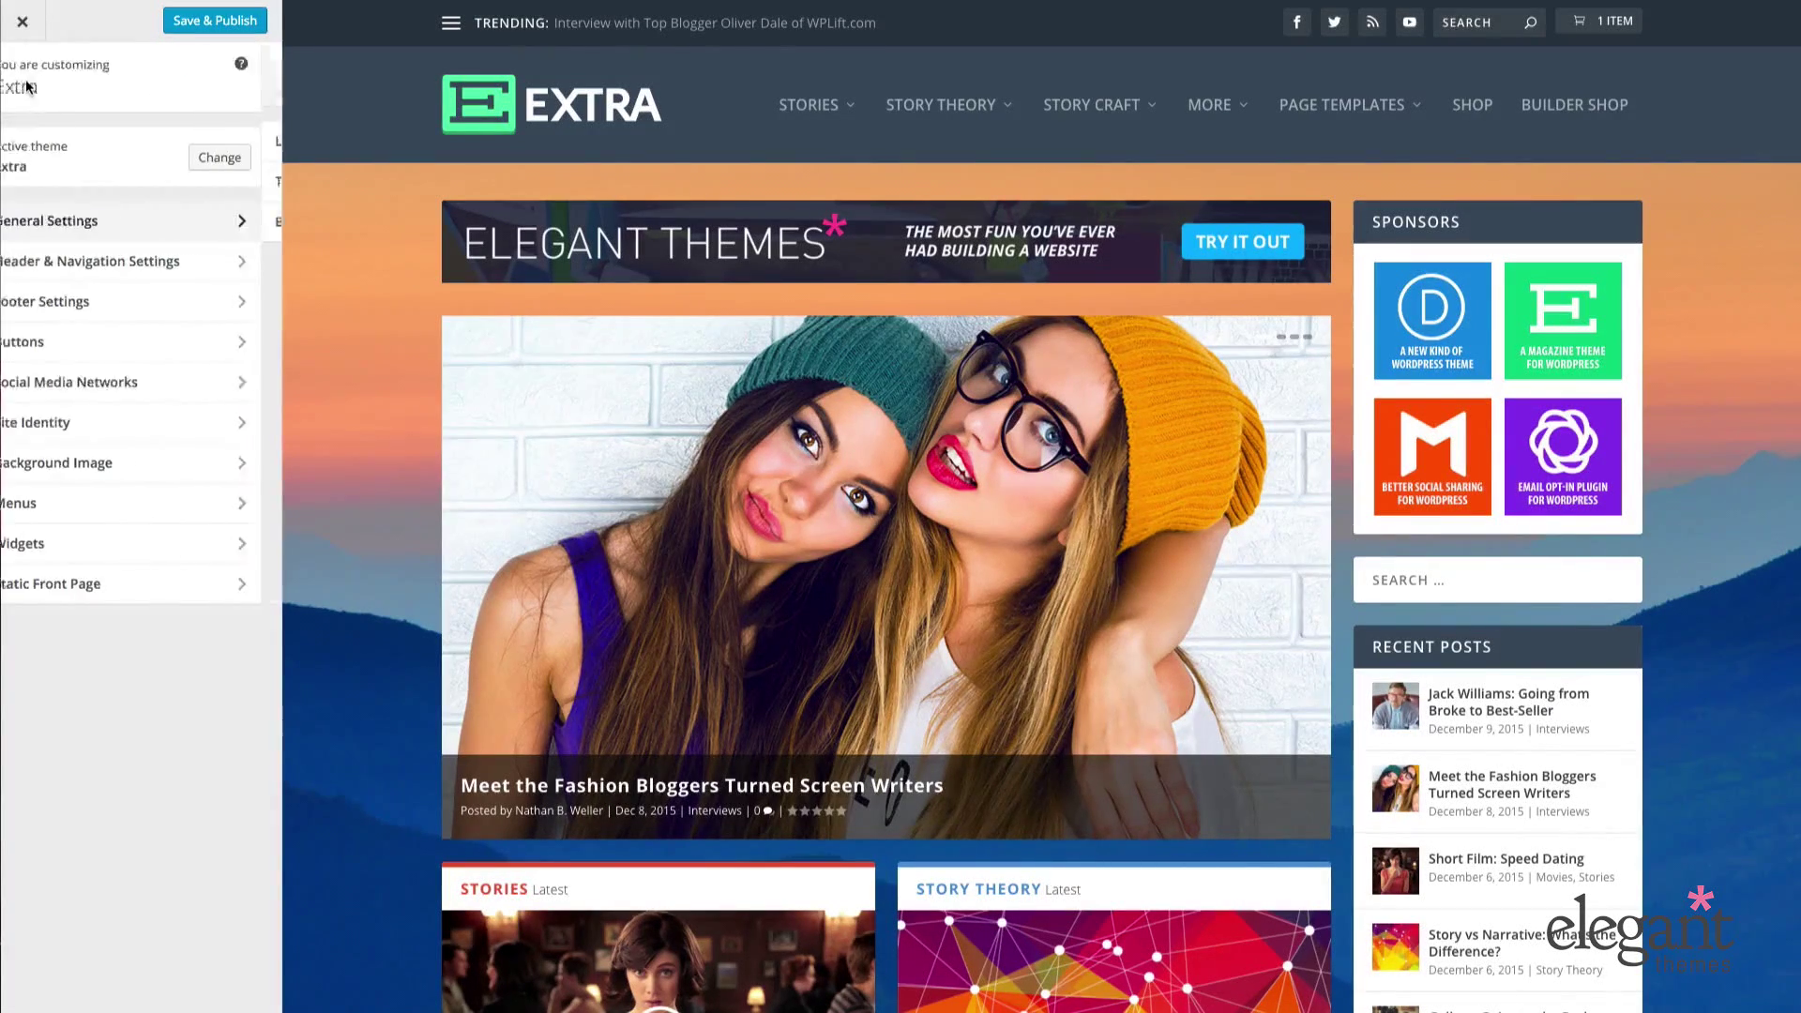
- Look over which menus are assigned to the primary, secondary and footer locations in the Menus settings
left_click(111, 516)
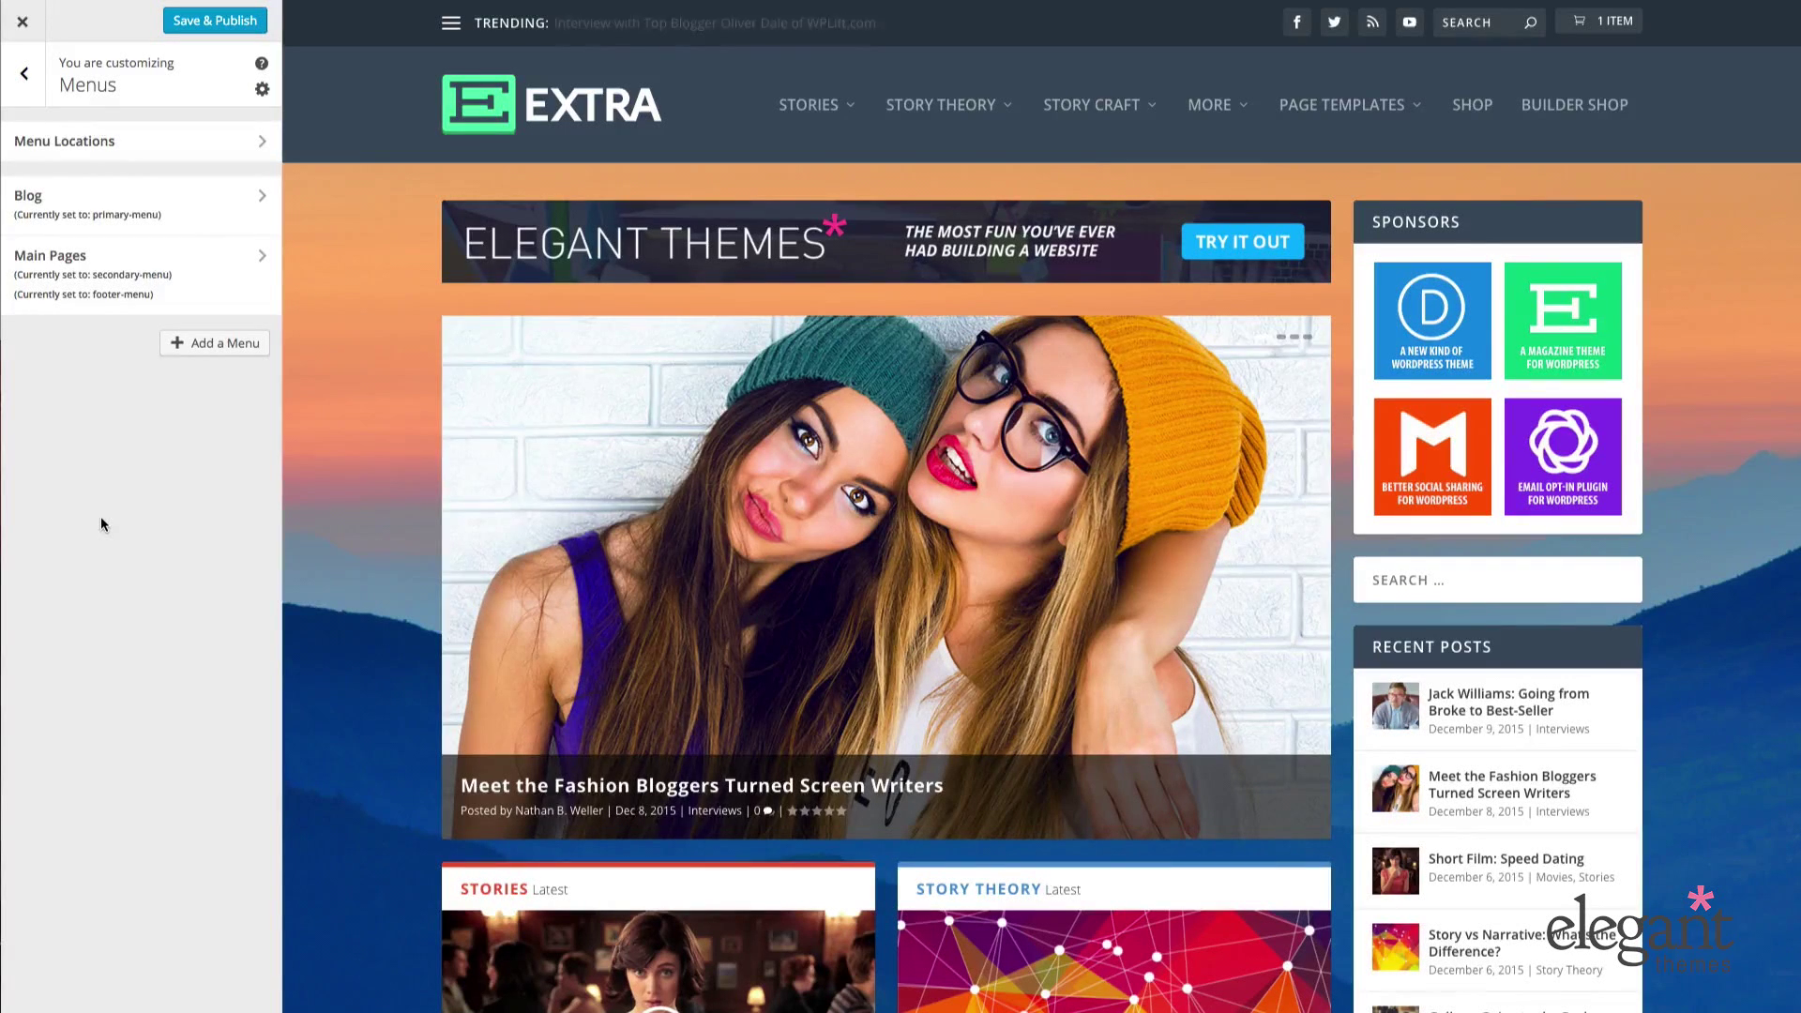
left_click(92, 146)
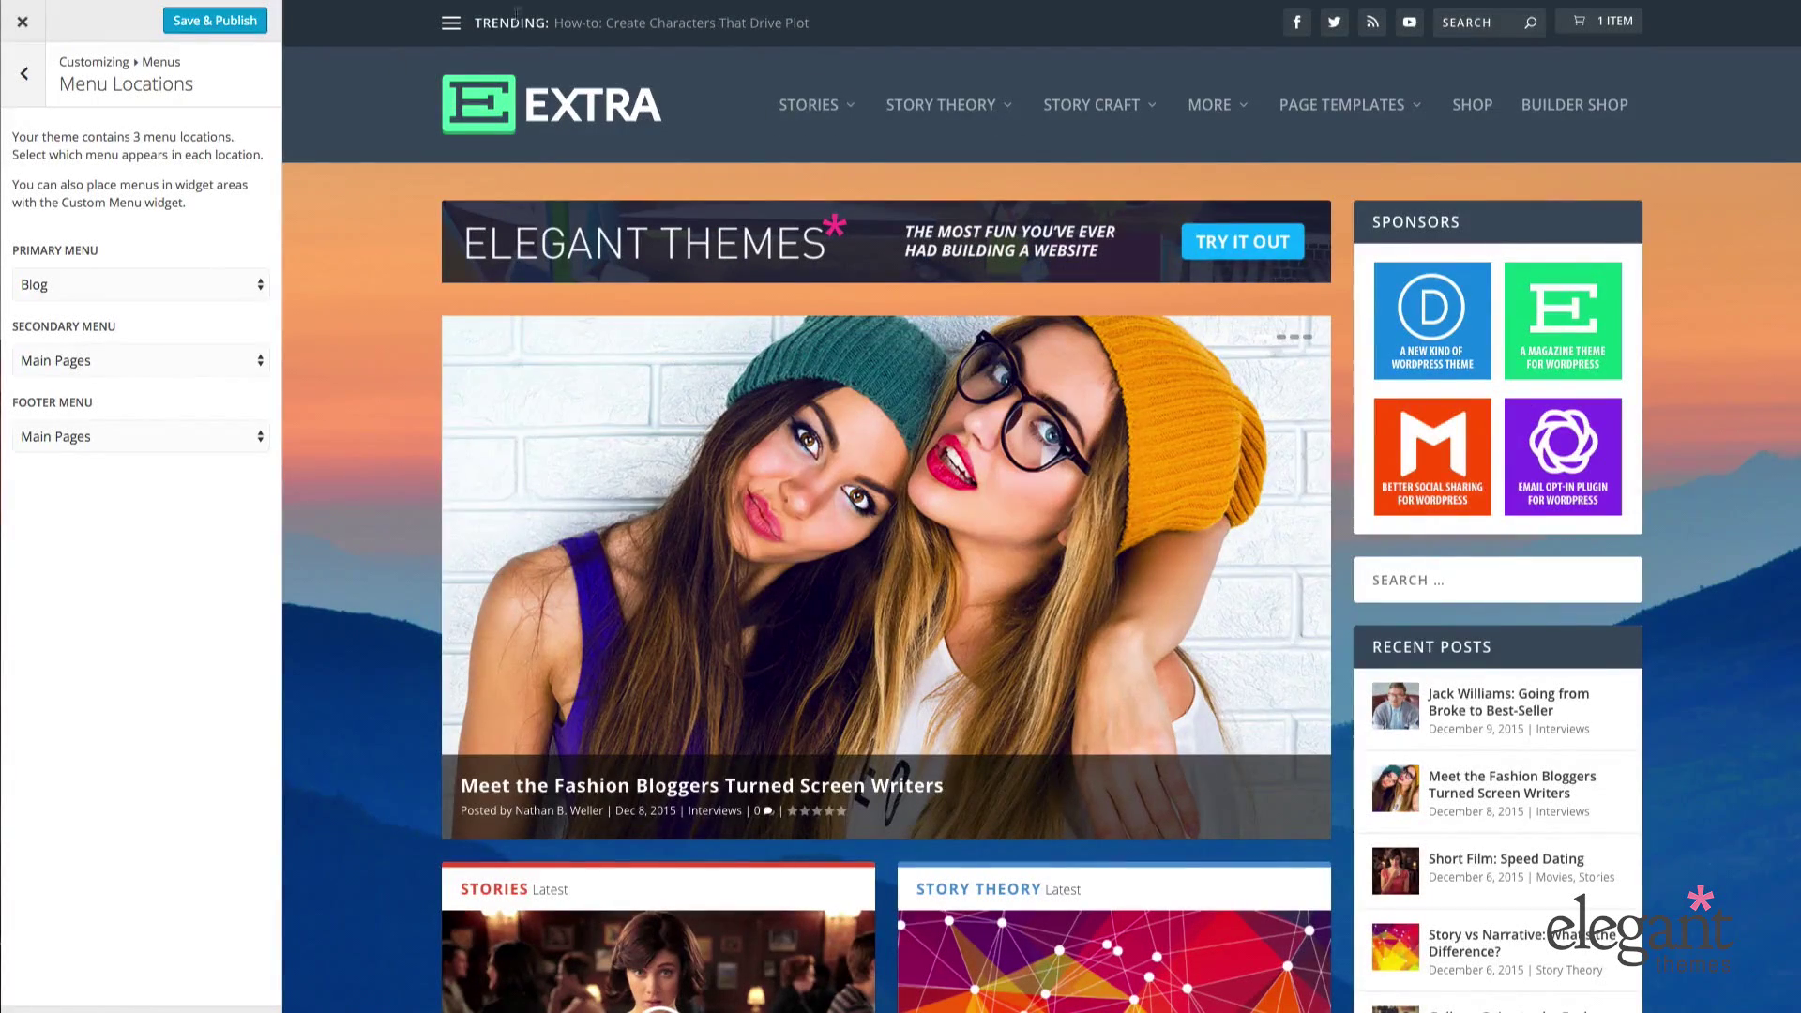
key("Escape")
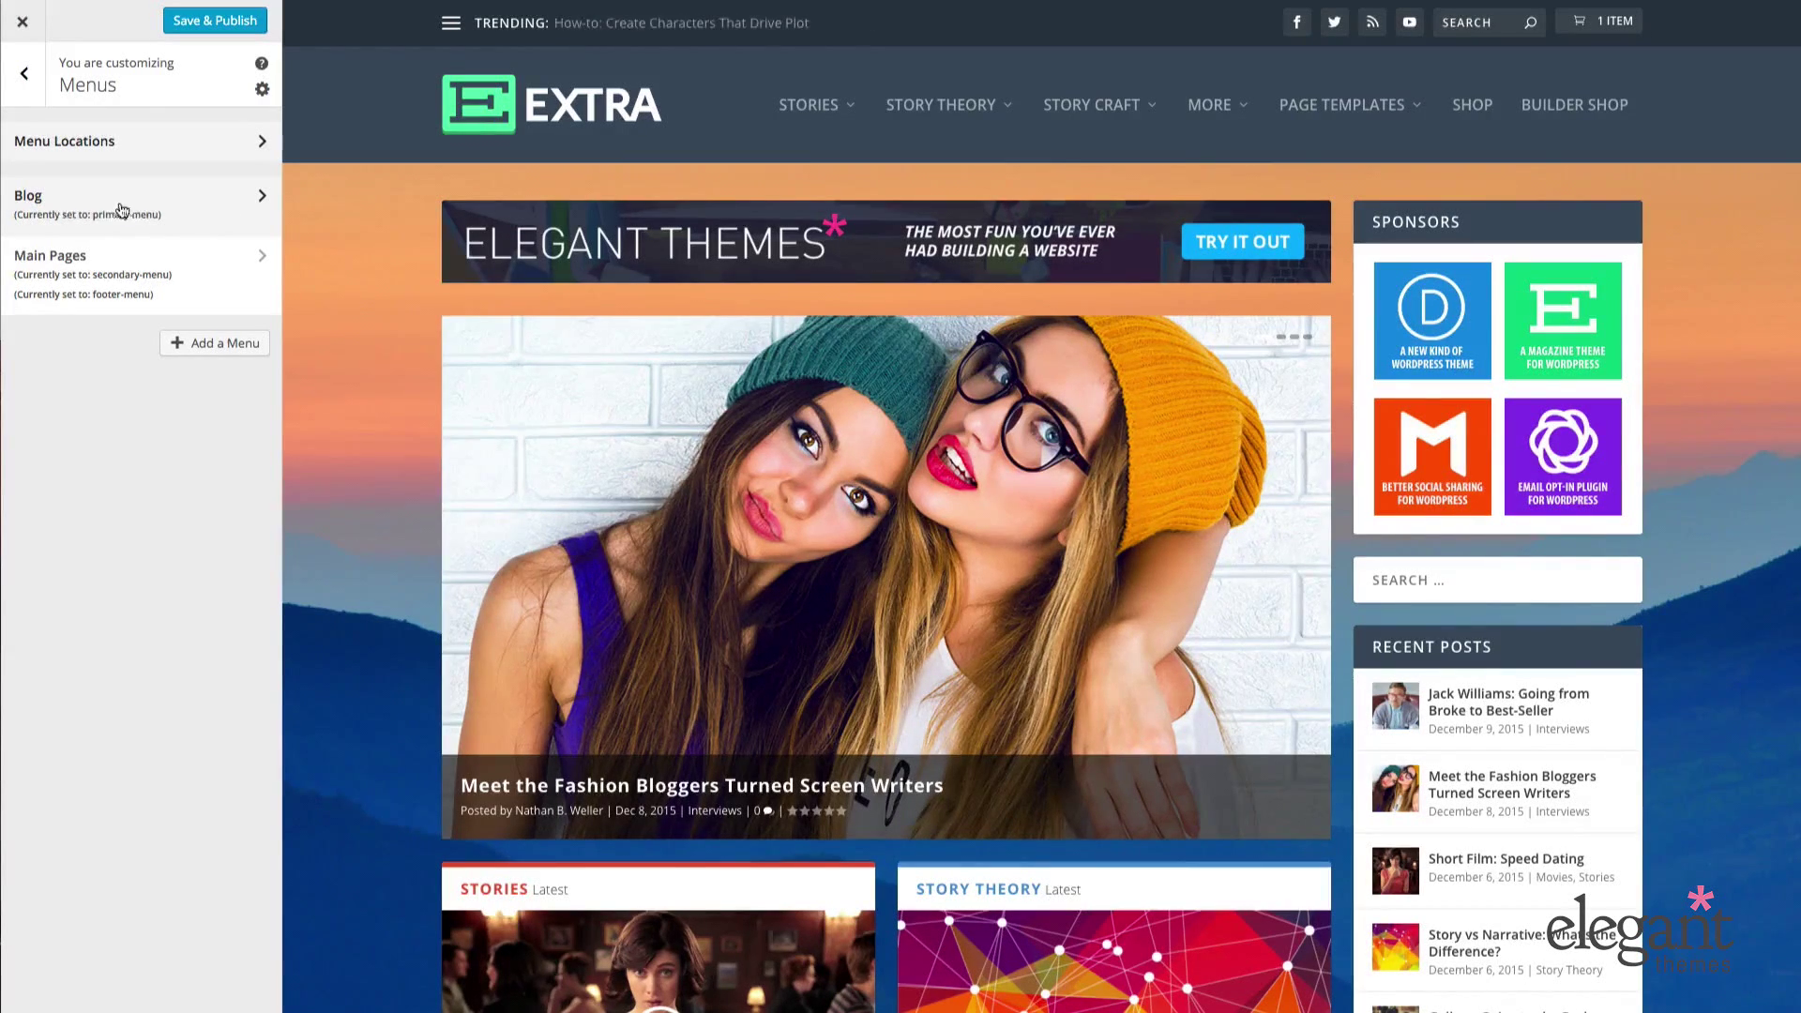
- Look through the items, location assignments and options of the Blog menu and the Main Pages menu
left_click(203, 219)
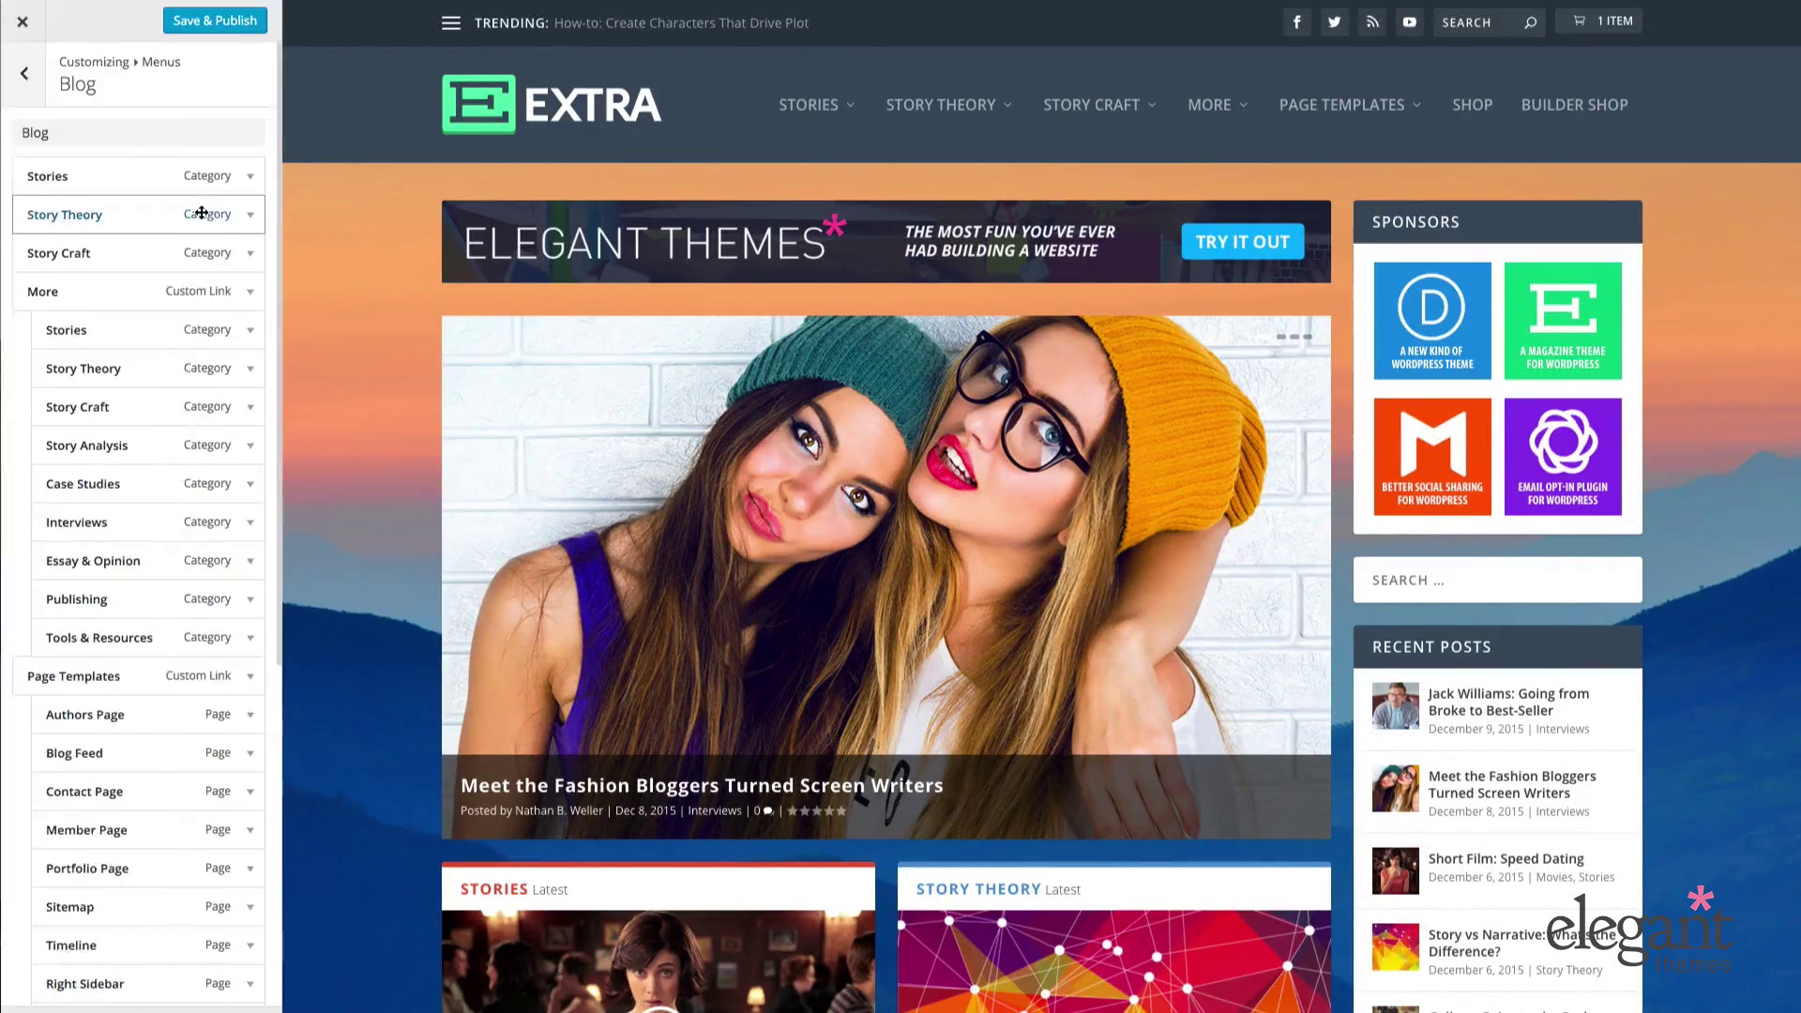
scroll(131, 300, "down", 6)
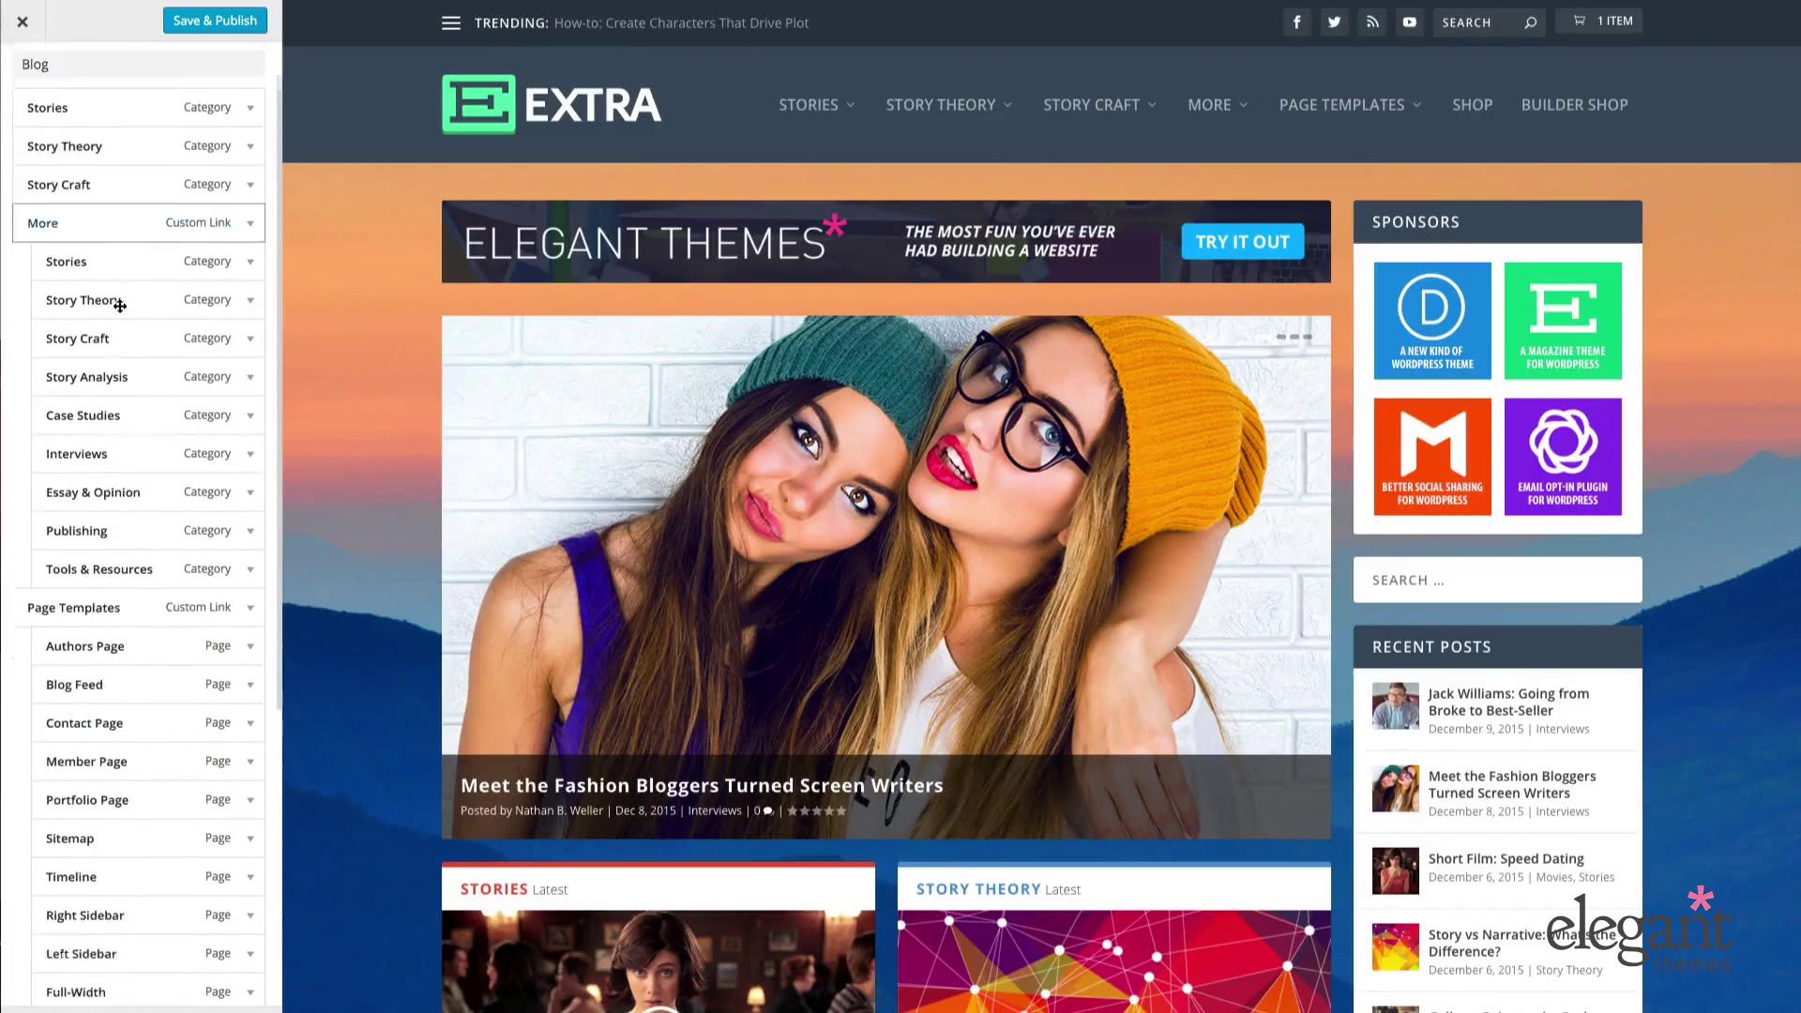
scroll(136, 310, "up", 6)
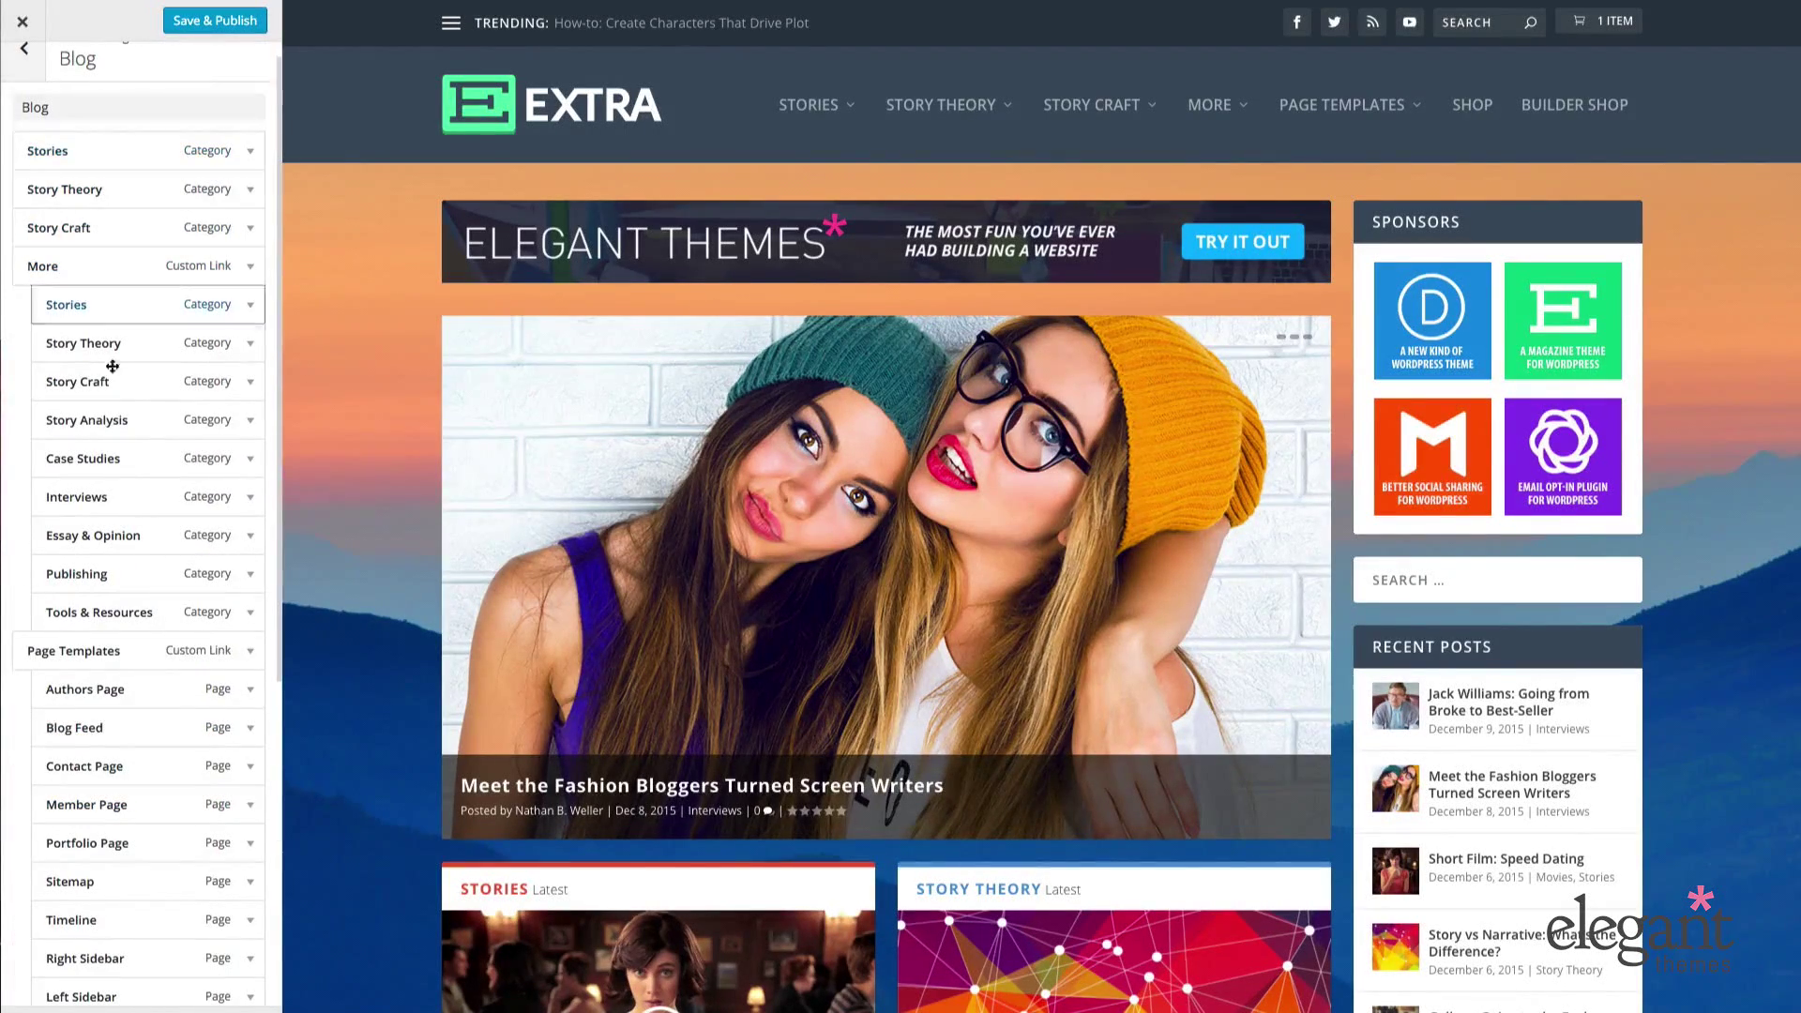
scroll(131, 568, "down", 4)
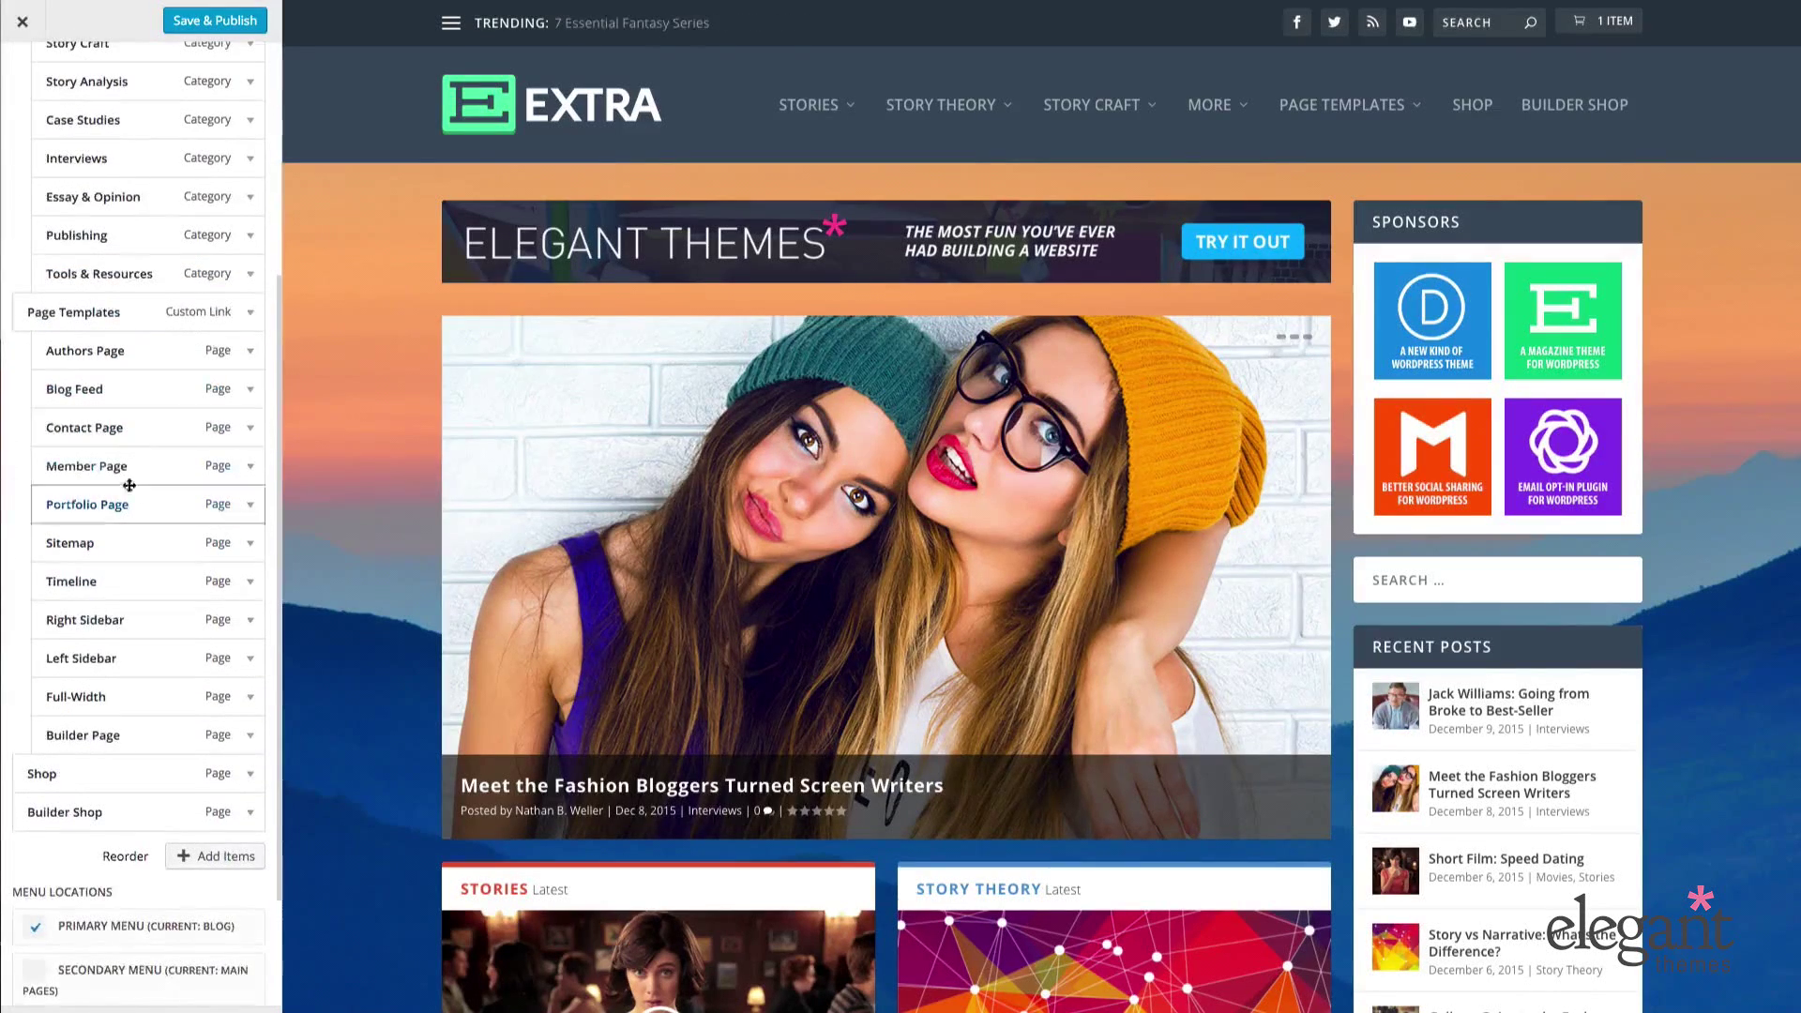
scroll(169, 530, "down", 2)
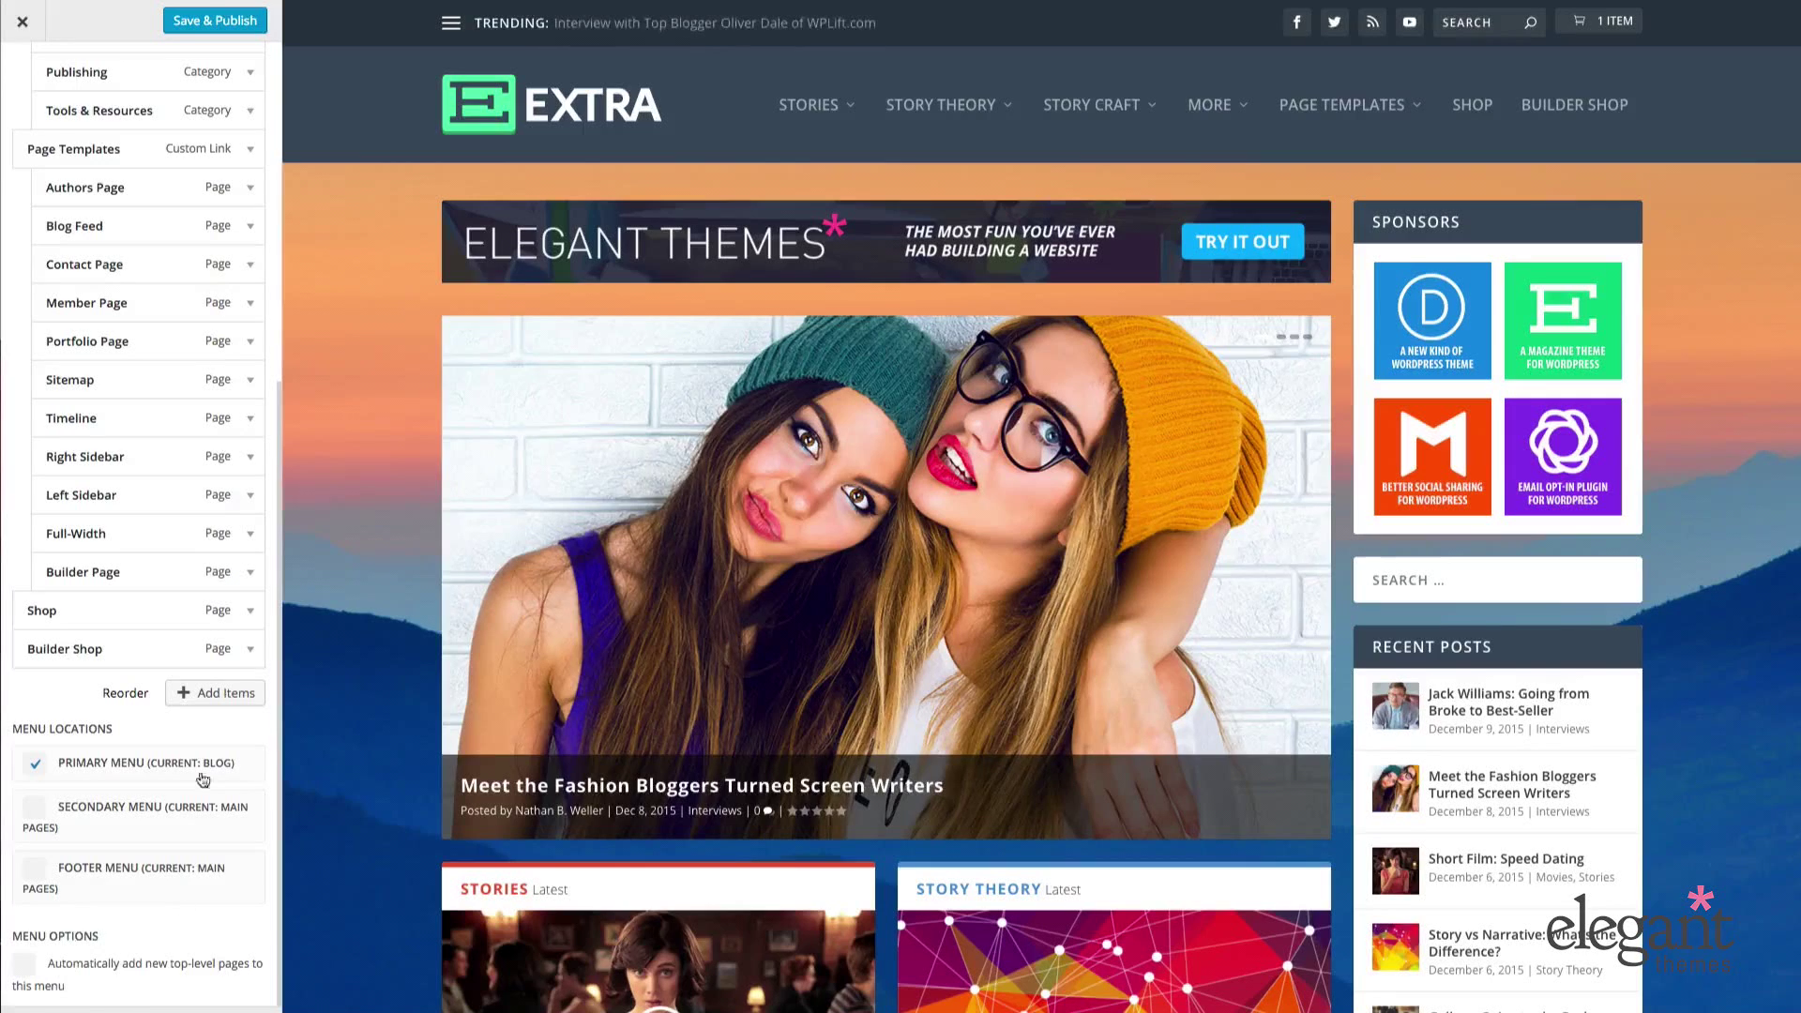
scroll(57, 125, "up", 3)
scroll(56, 126, "up", 5)
left_click(24, 73)
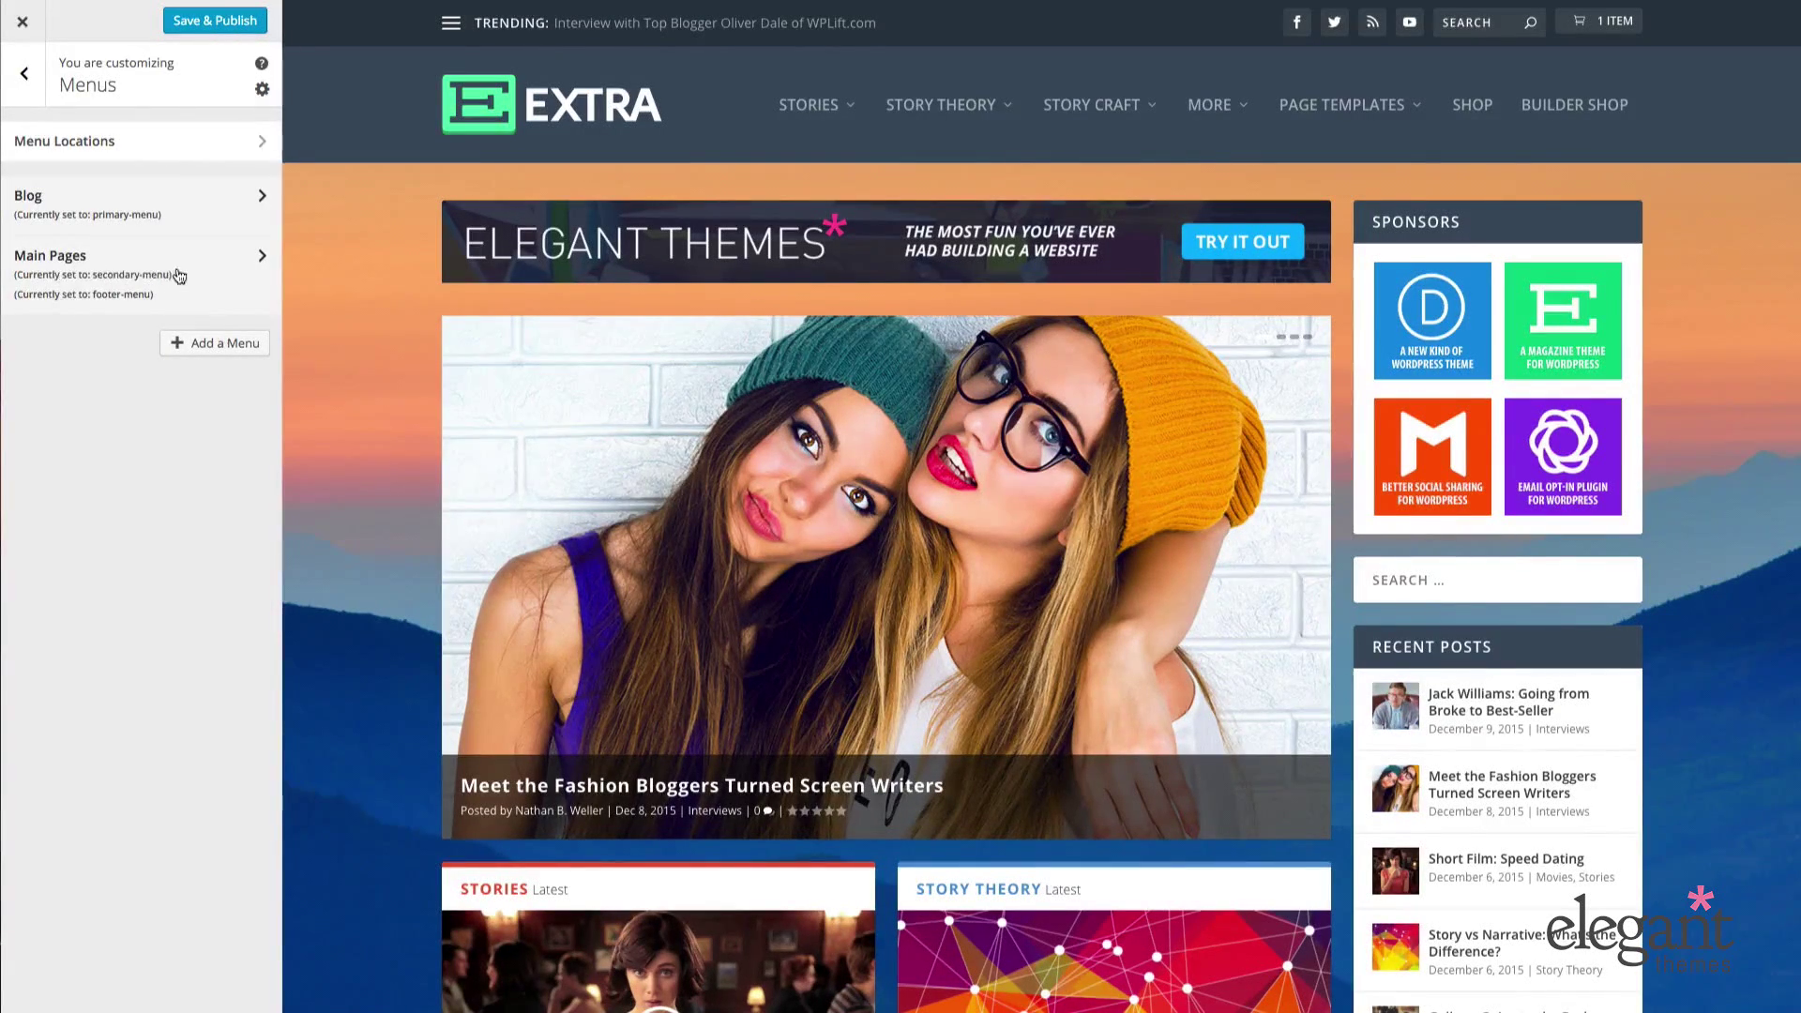
left_click(199, 269)
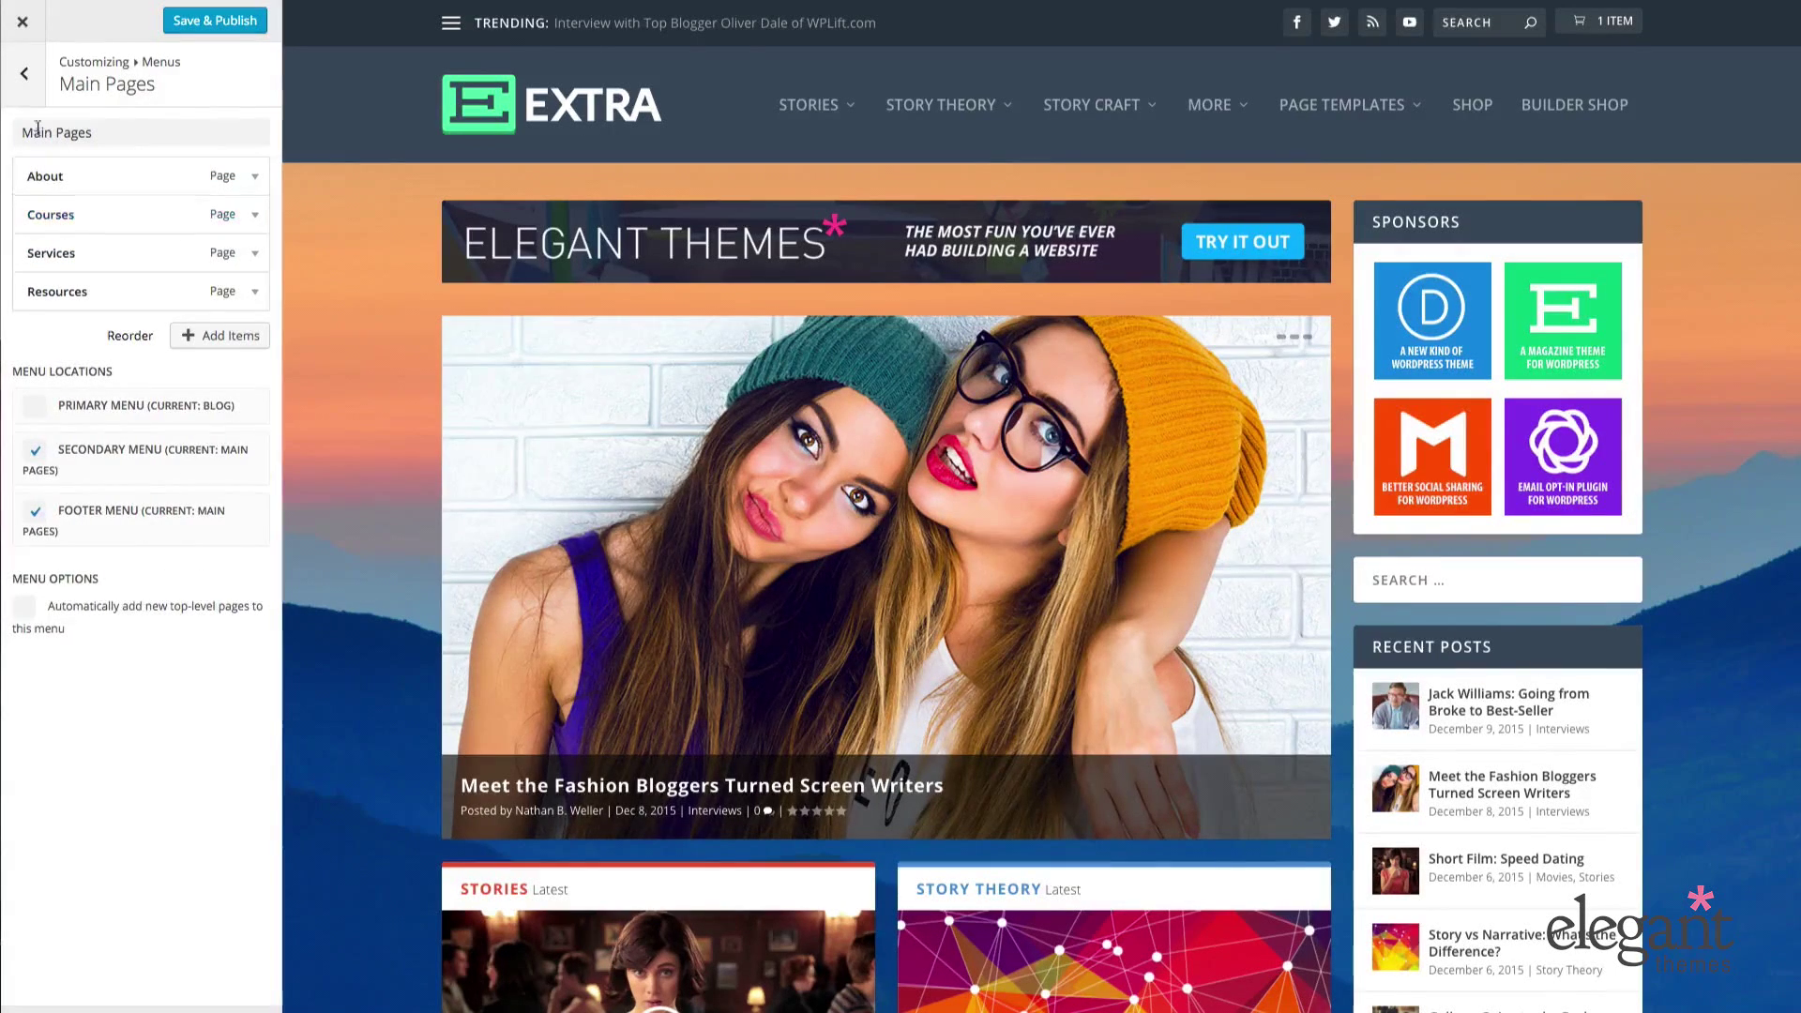
left_click(38, 93)
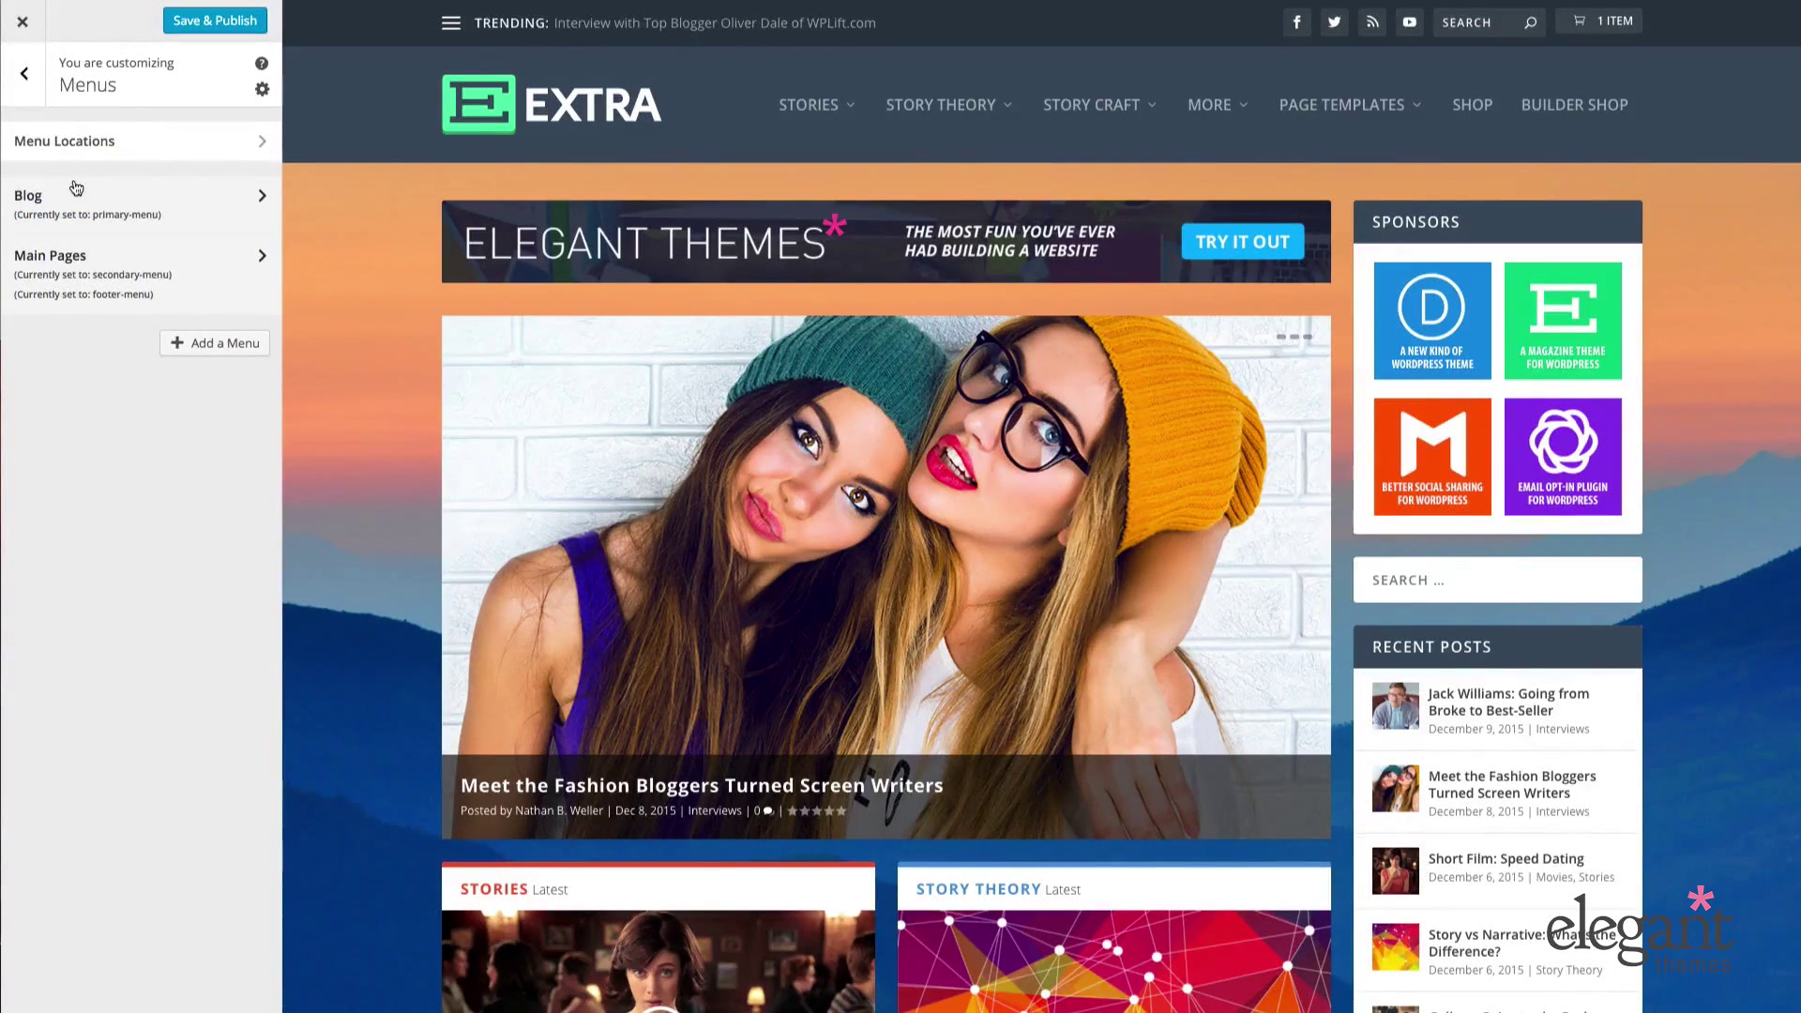
- Create a new menu named Test
left_click(187, 343)
left_click(121, 401)
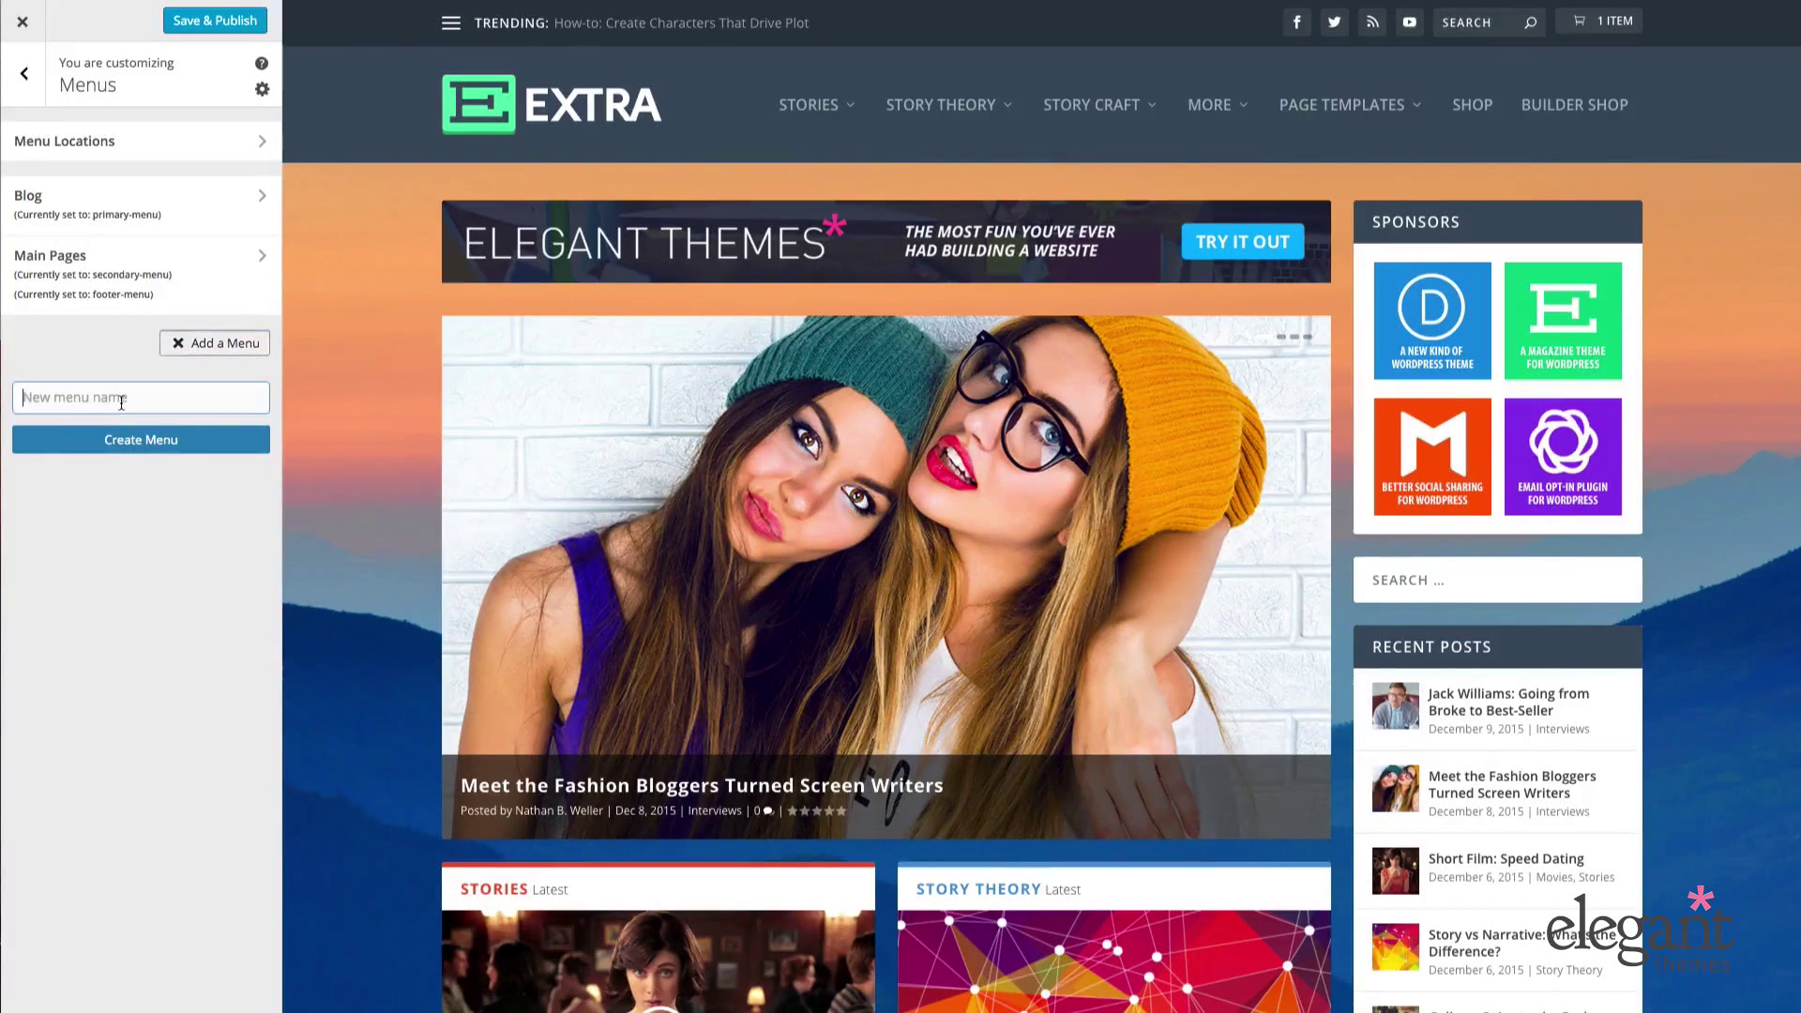
type("Test")
left_click(98, 448)
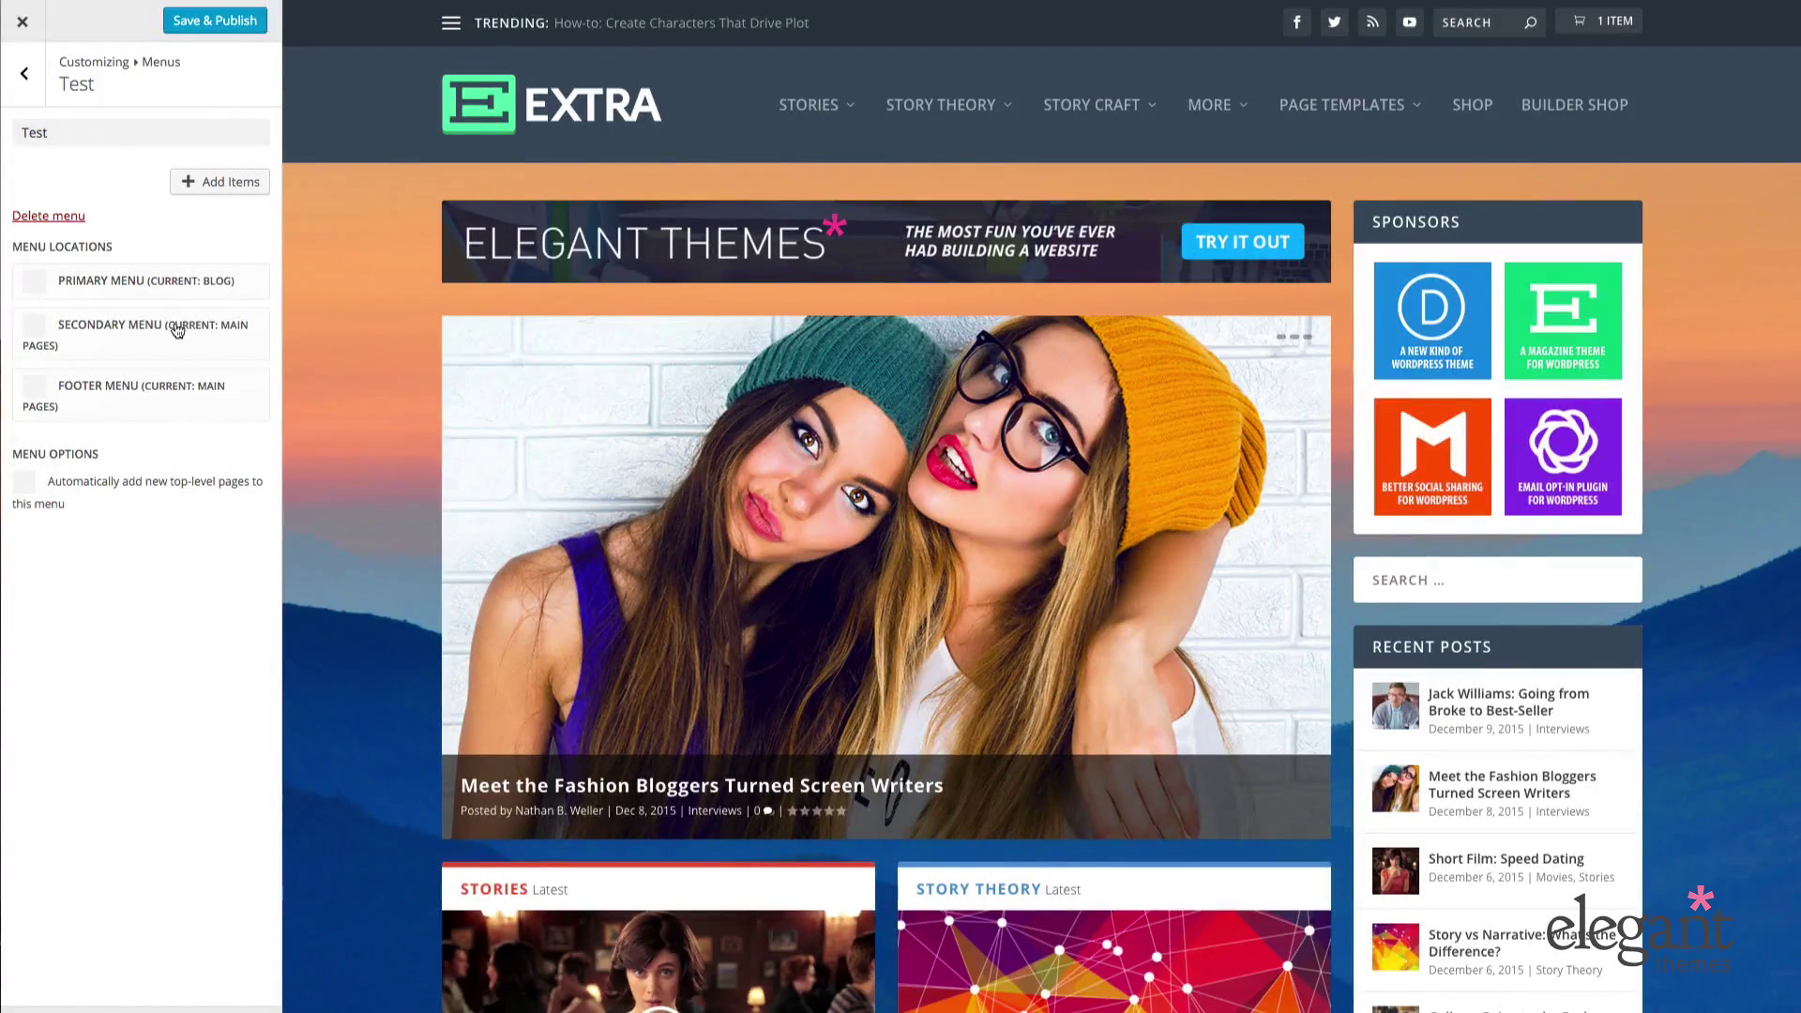
- Look over the item types that can be added to the Test menu and return to the menu list
left_click(206, 184)
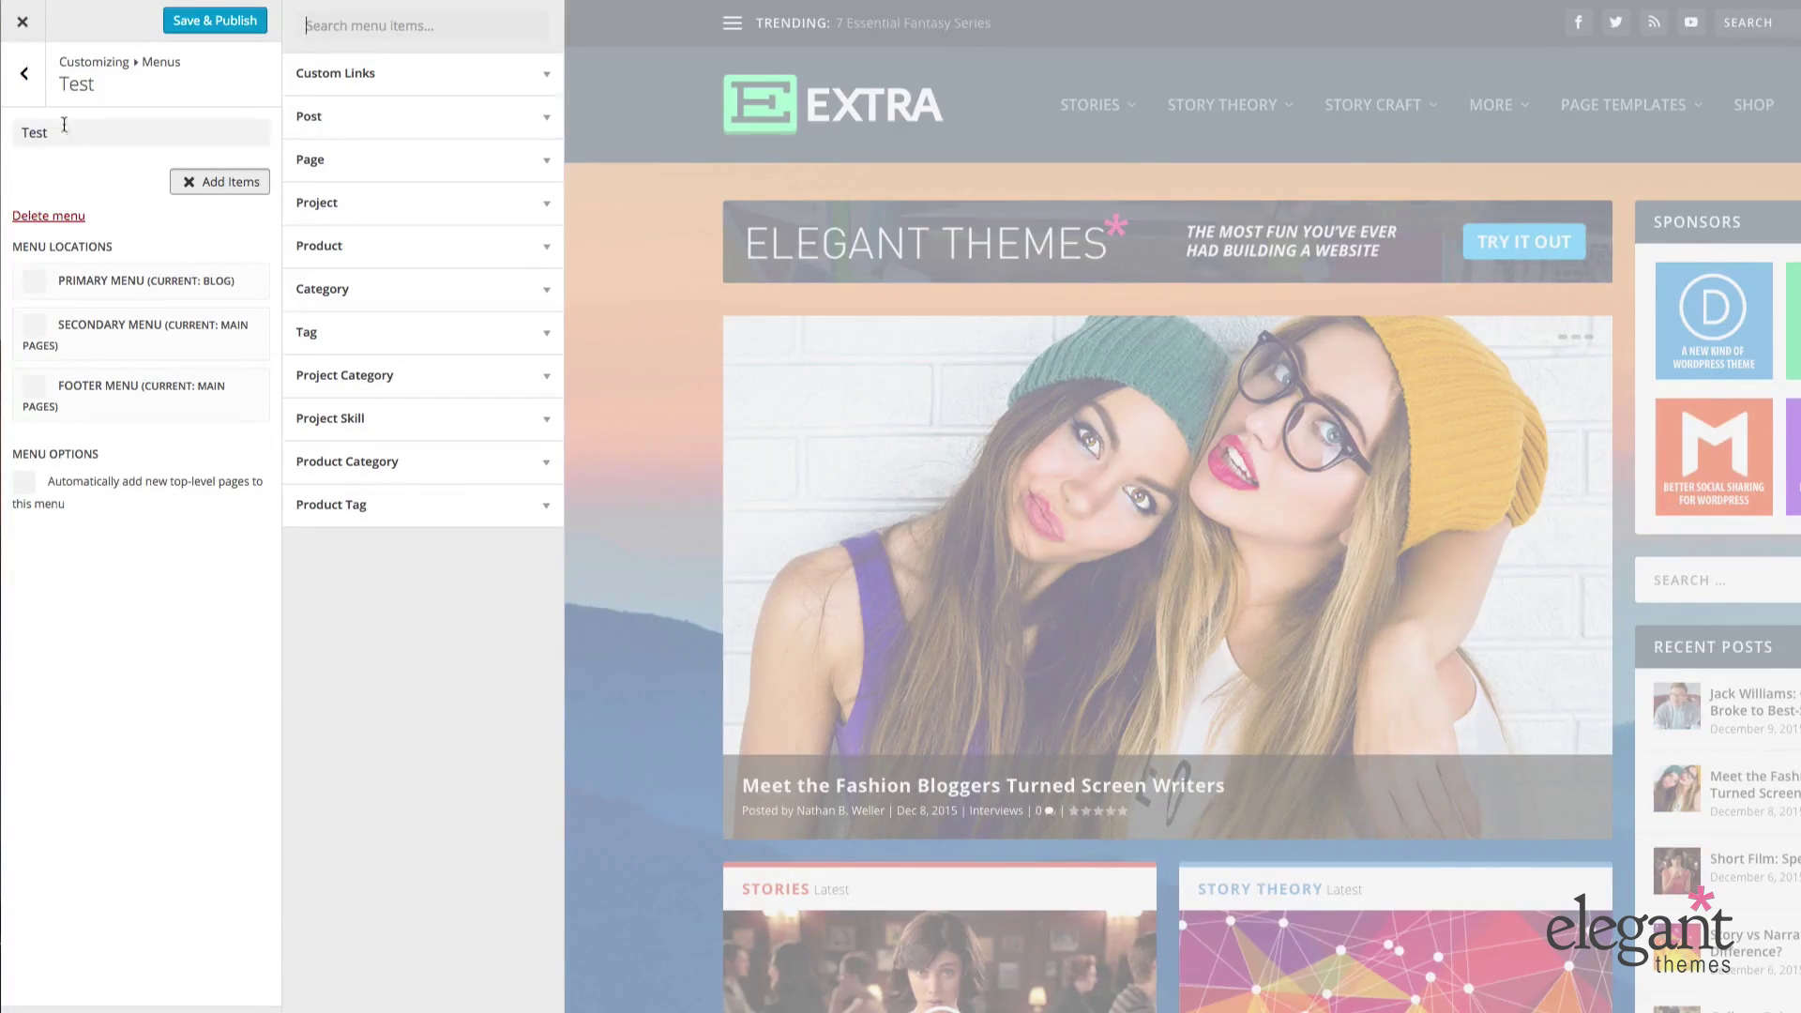
left_click(190, 185)
left_click(24, 73)
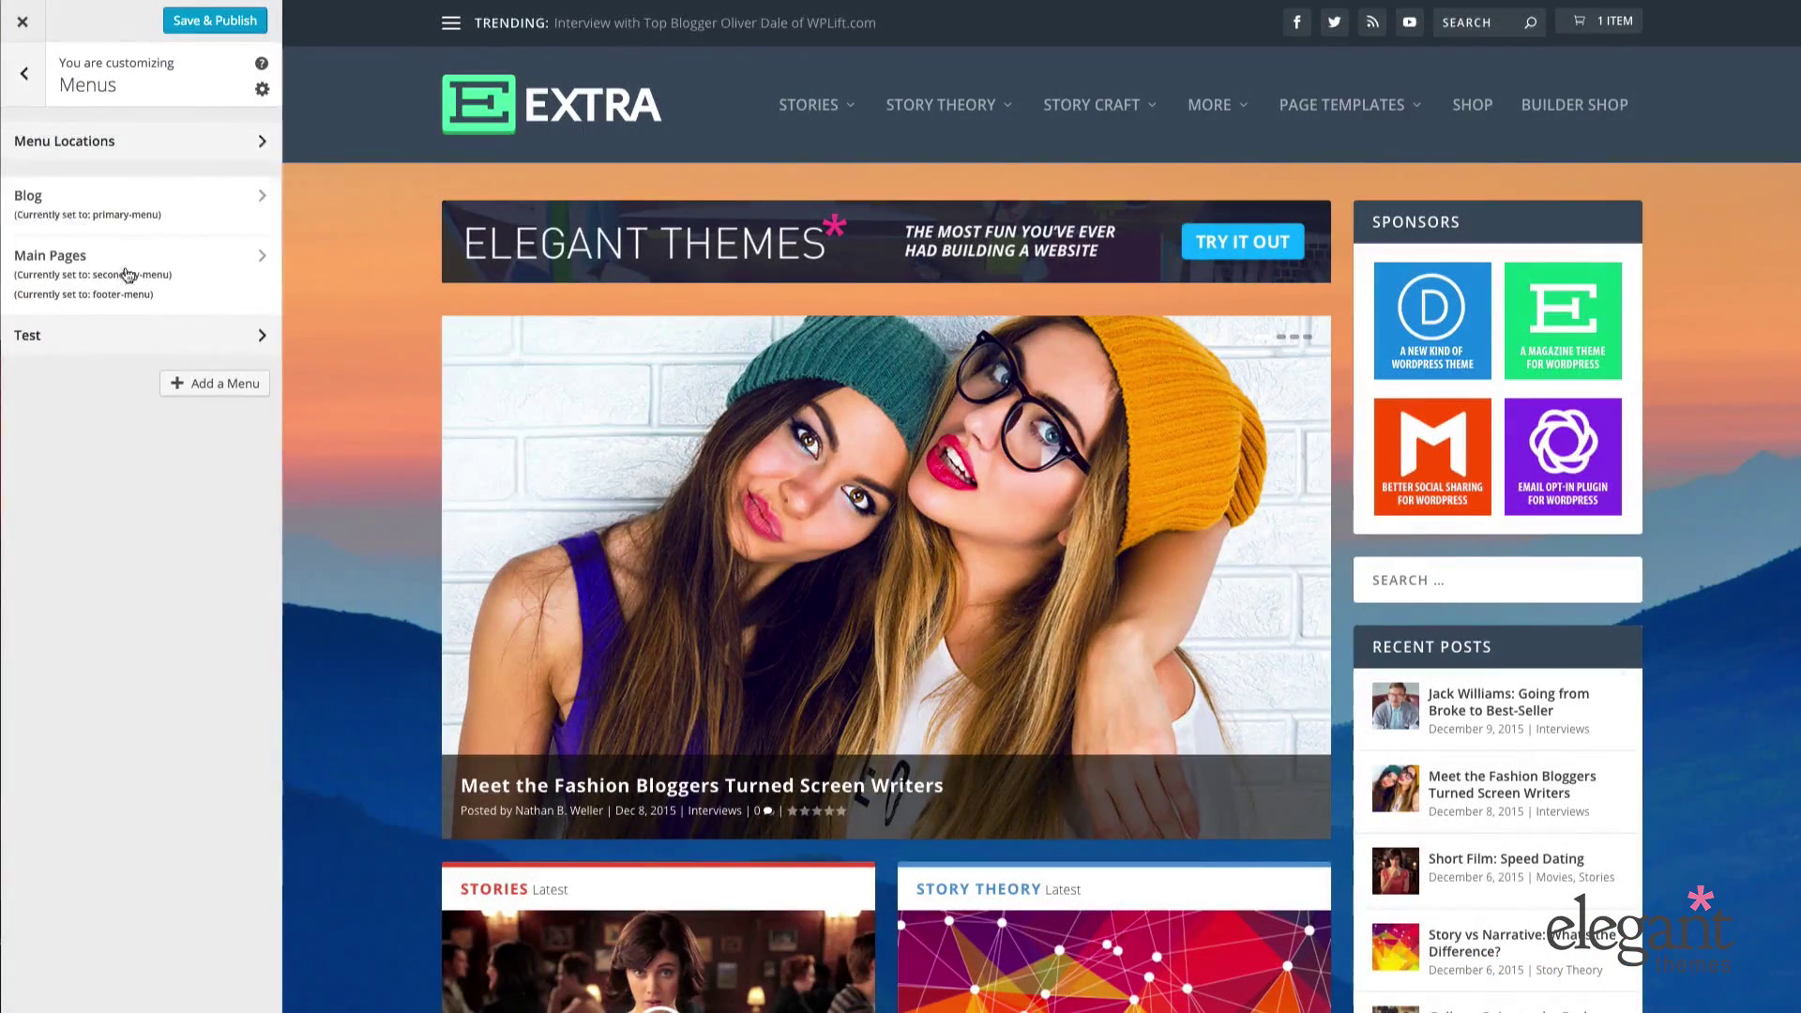
- Delete the Test menu and return to the customizer list
left_click(234, 338)
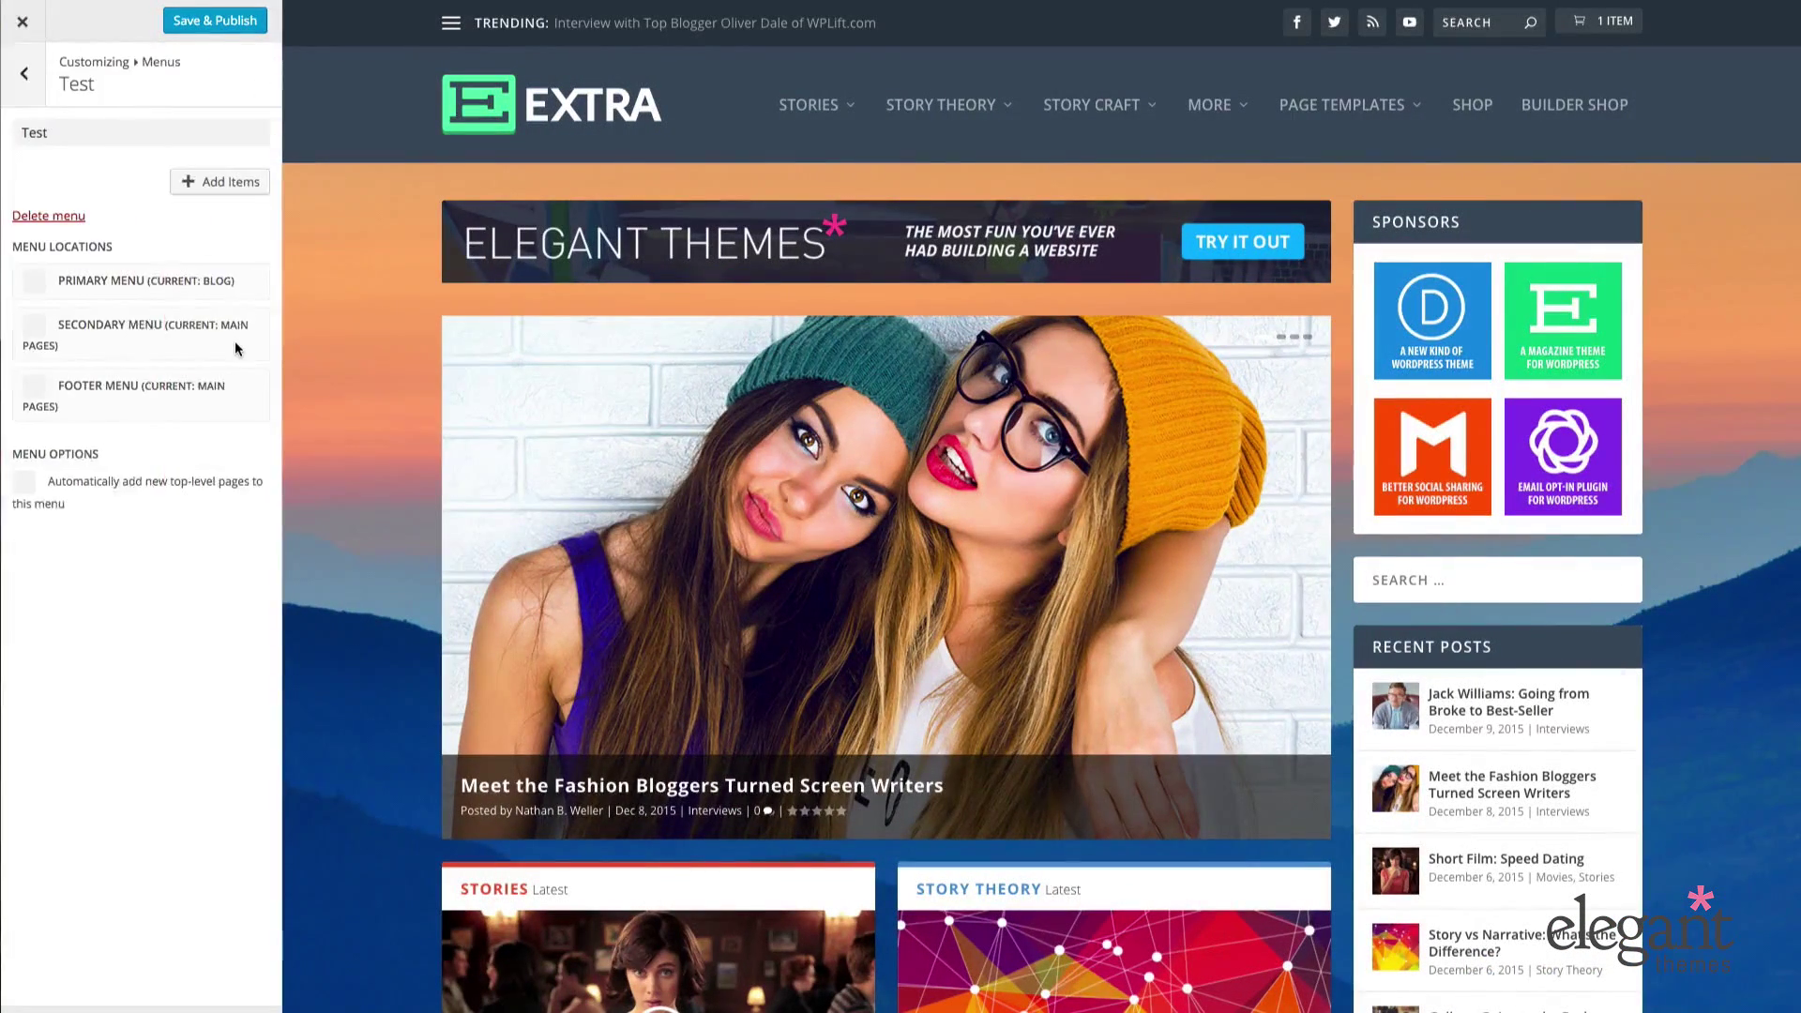
left_click(37, 216)
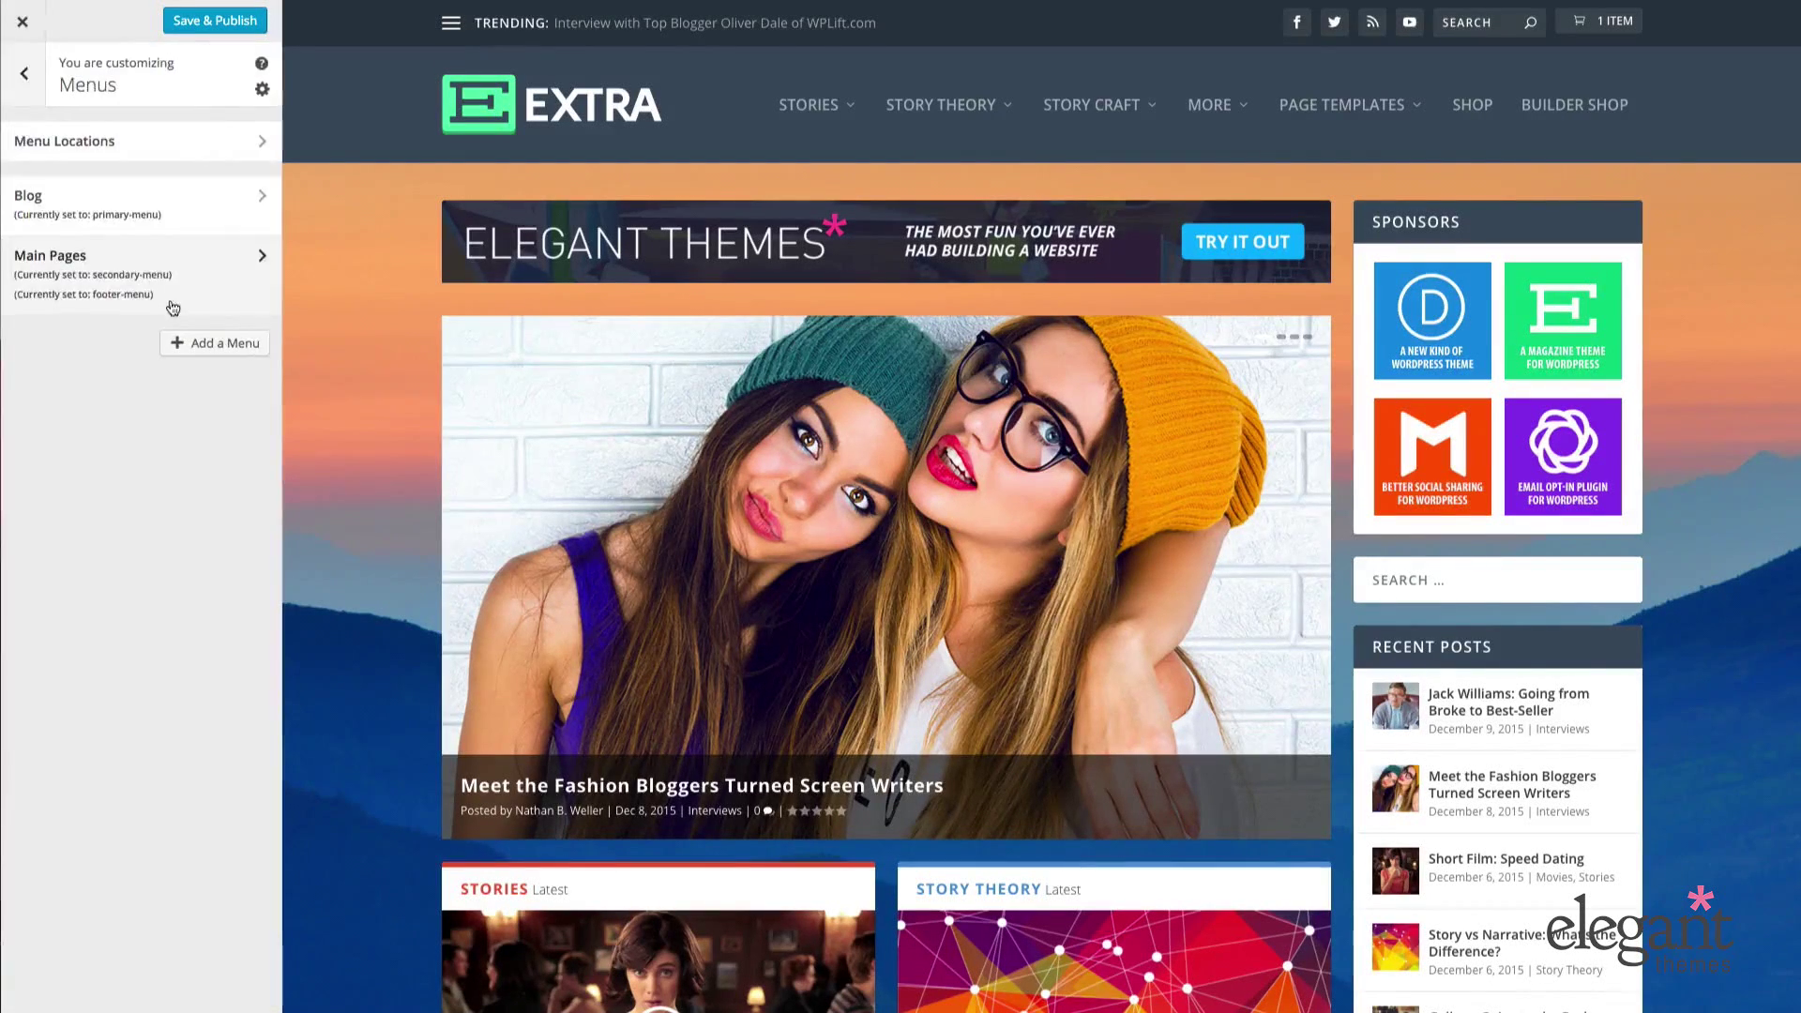
left_click(25, 73)
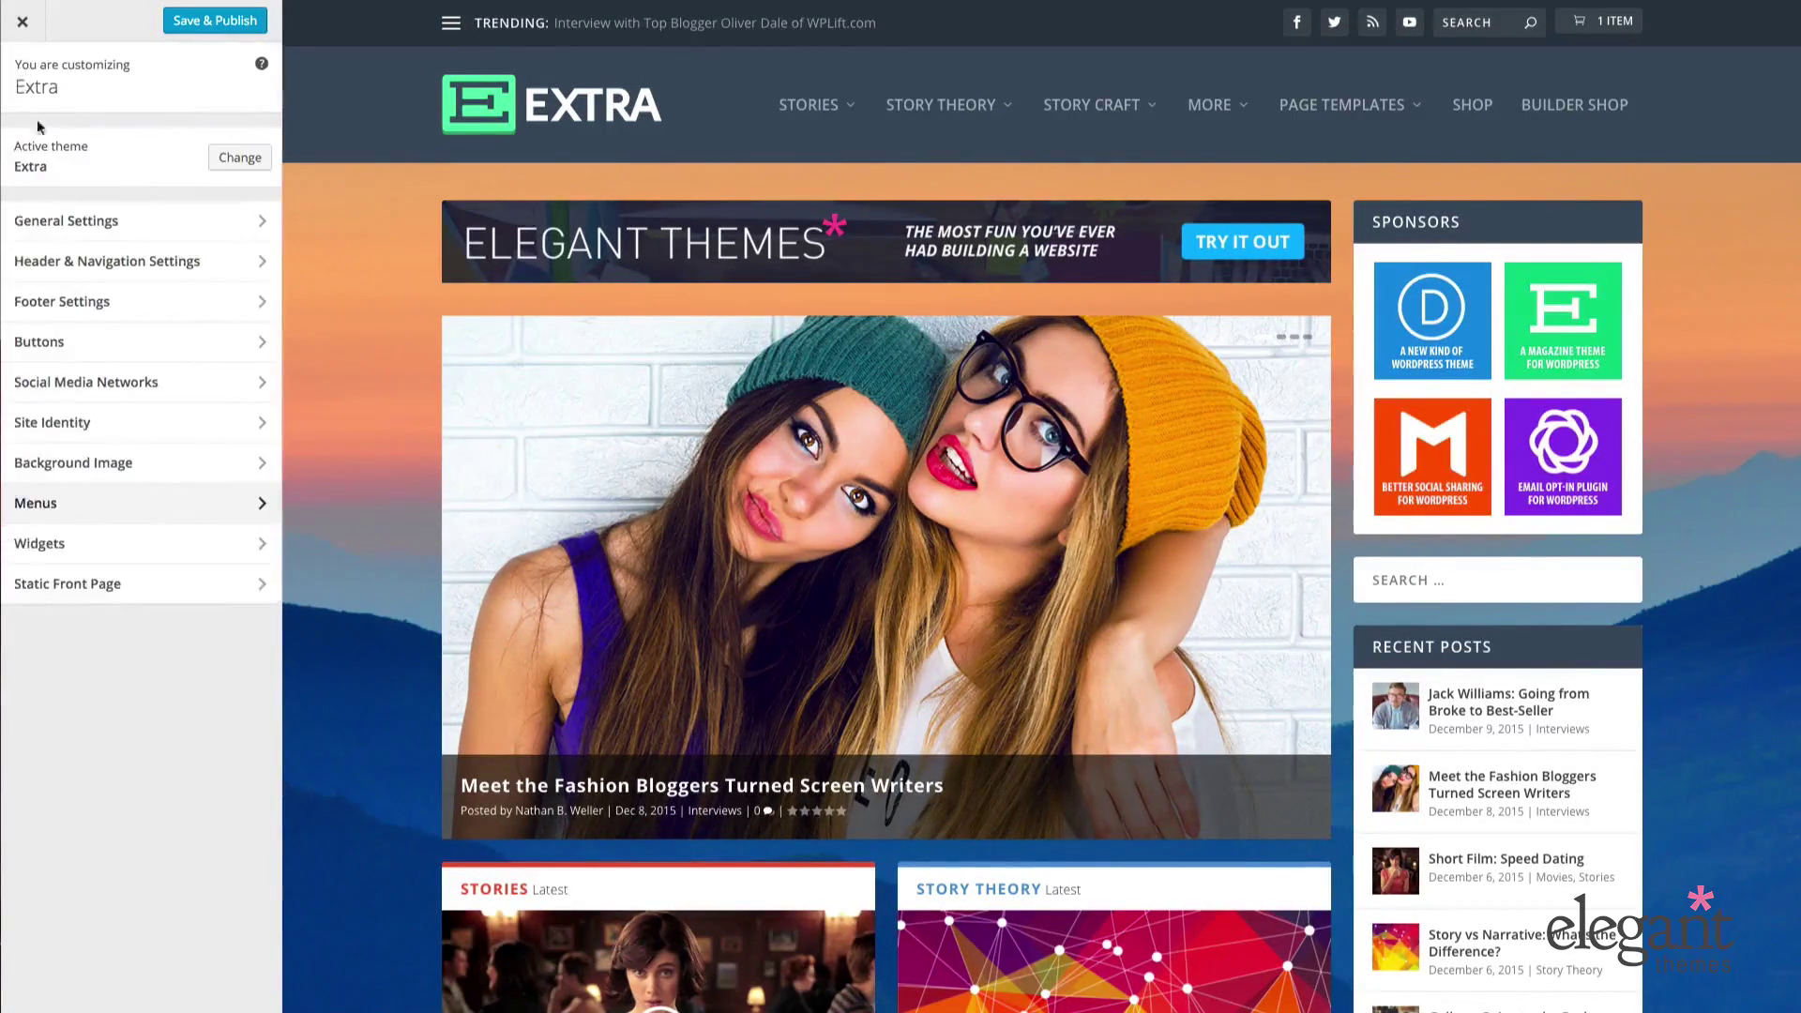
- Look over the widget areas and the widgets in the Main Sidebar, and return to the customizer list
left_click(88, 557)
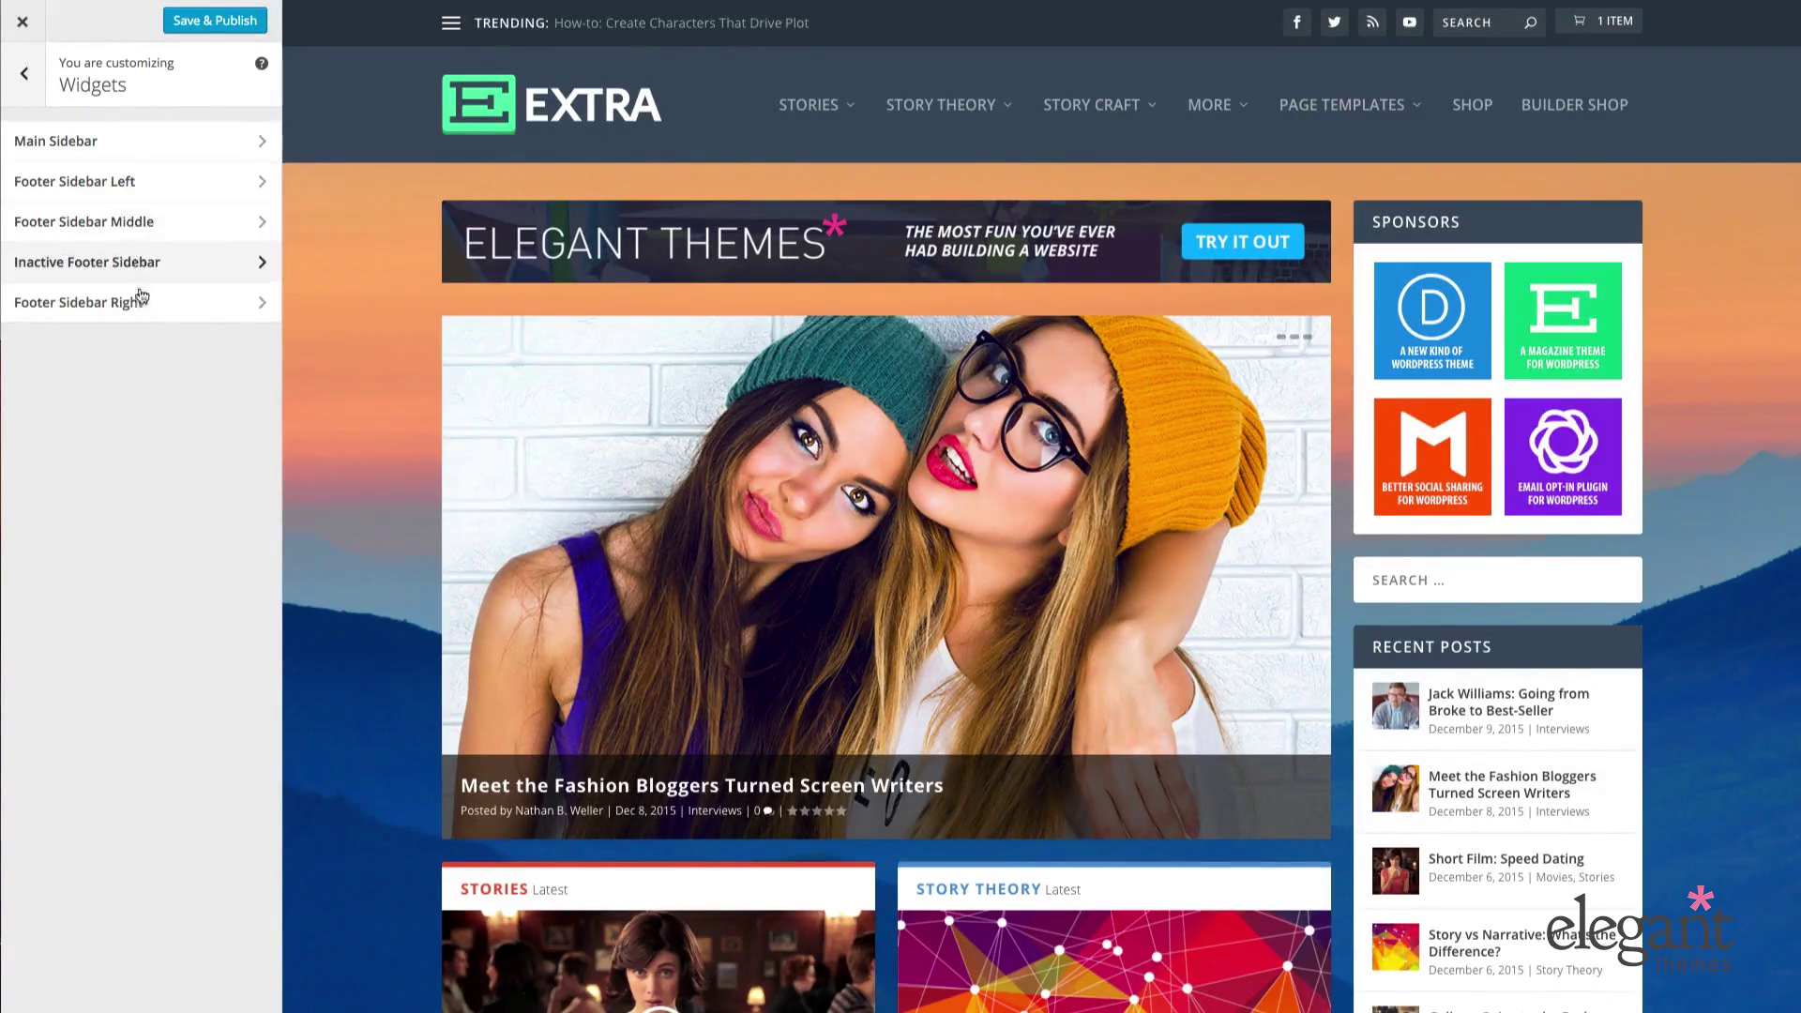
left_click(103, 140)
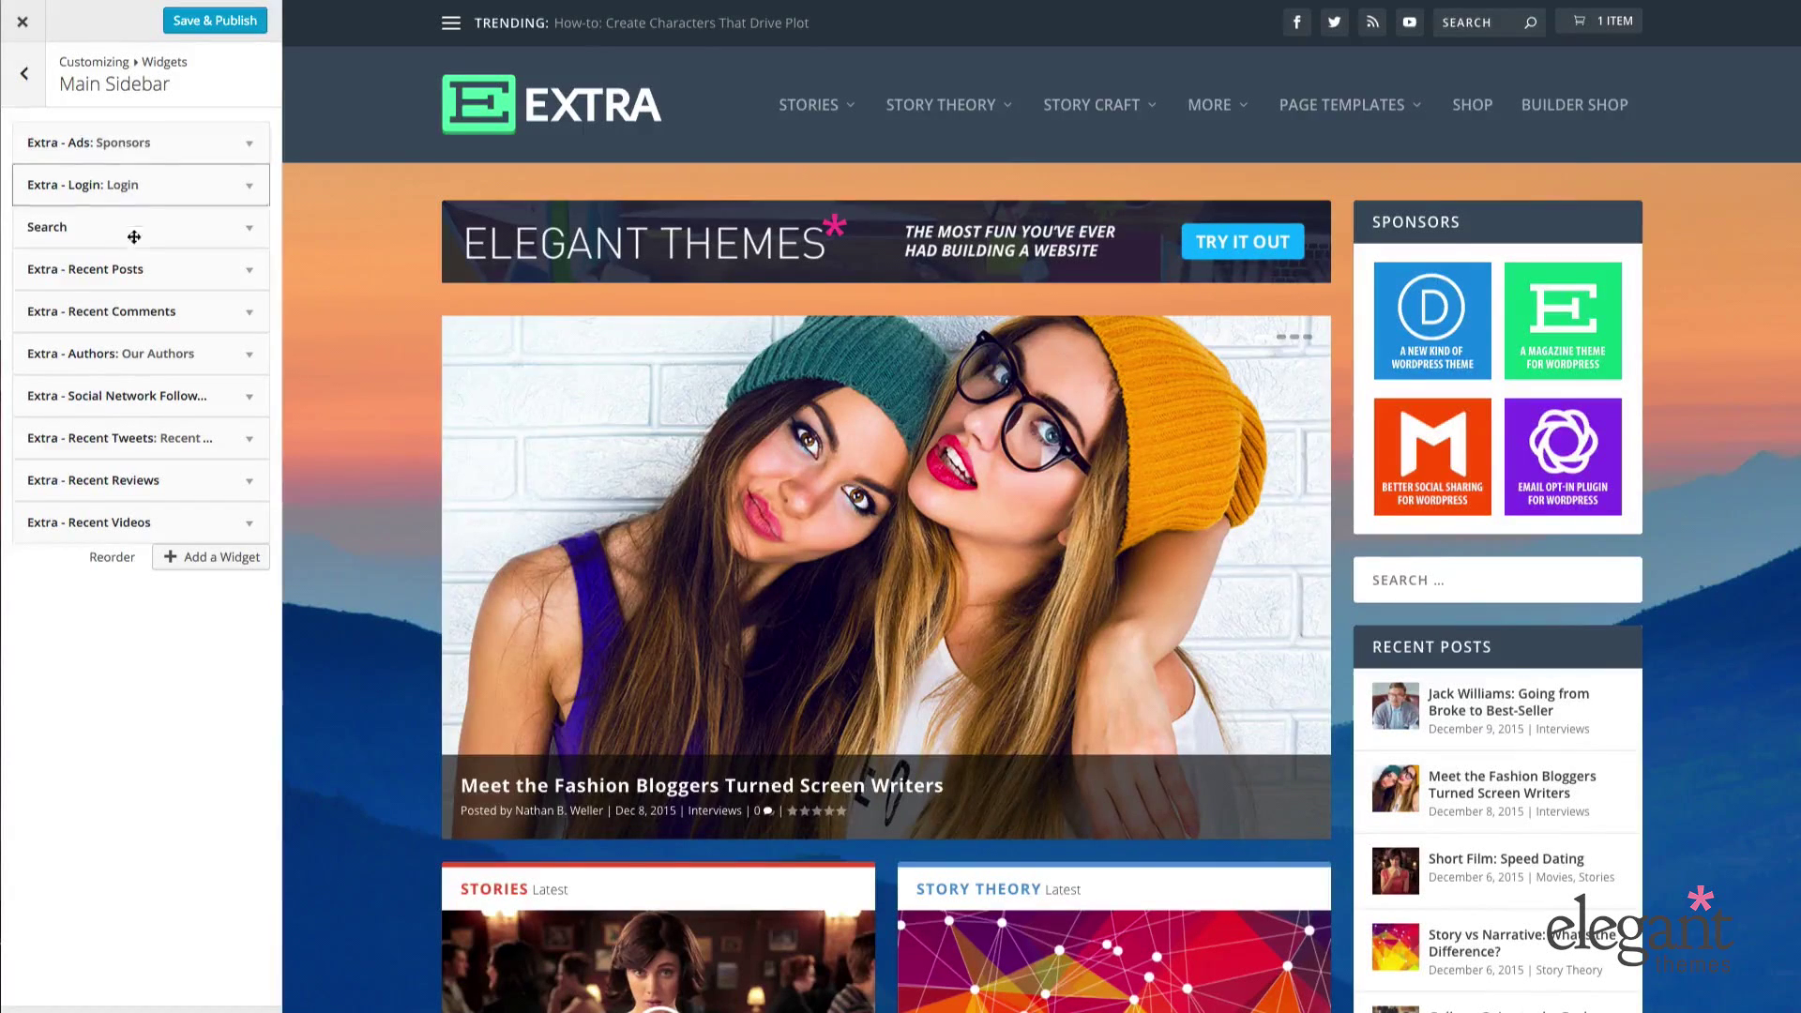
left_click(26, 80)
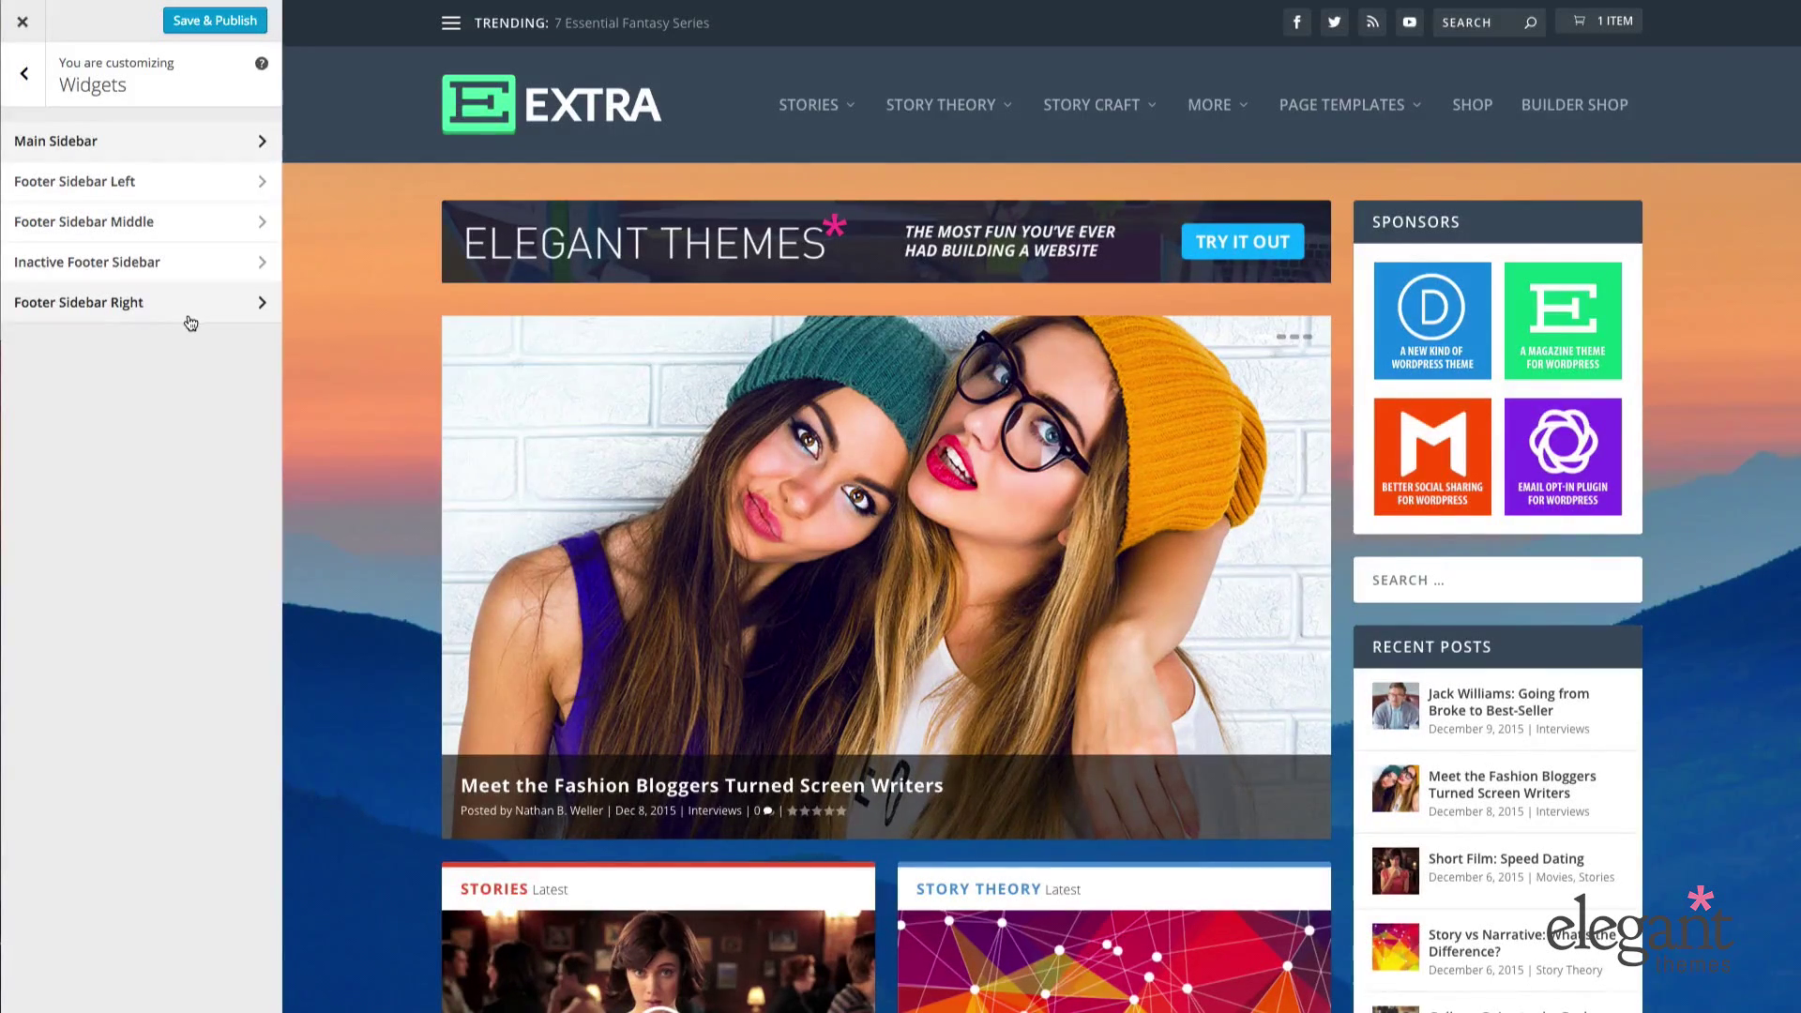
left_click(26, 77)
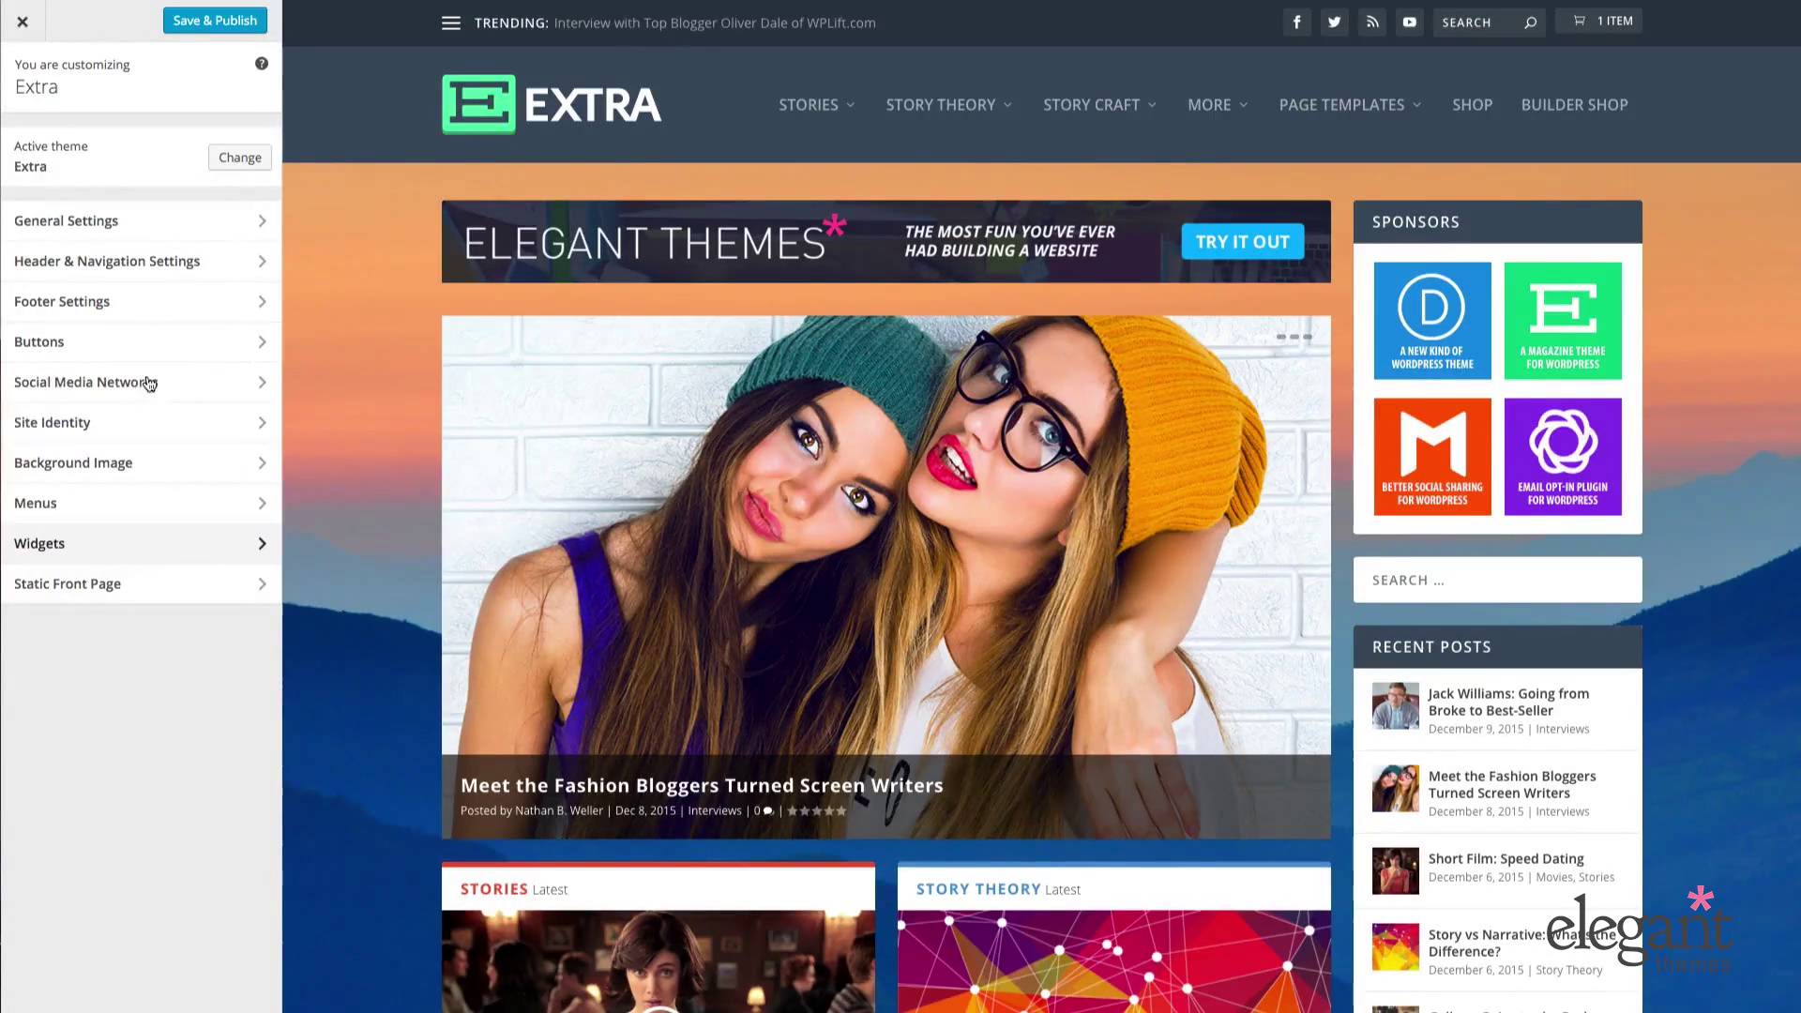
- Look over the front page display options in the Static Front Page settings and return to the customizer list
left_click(147, 589)
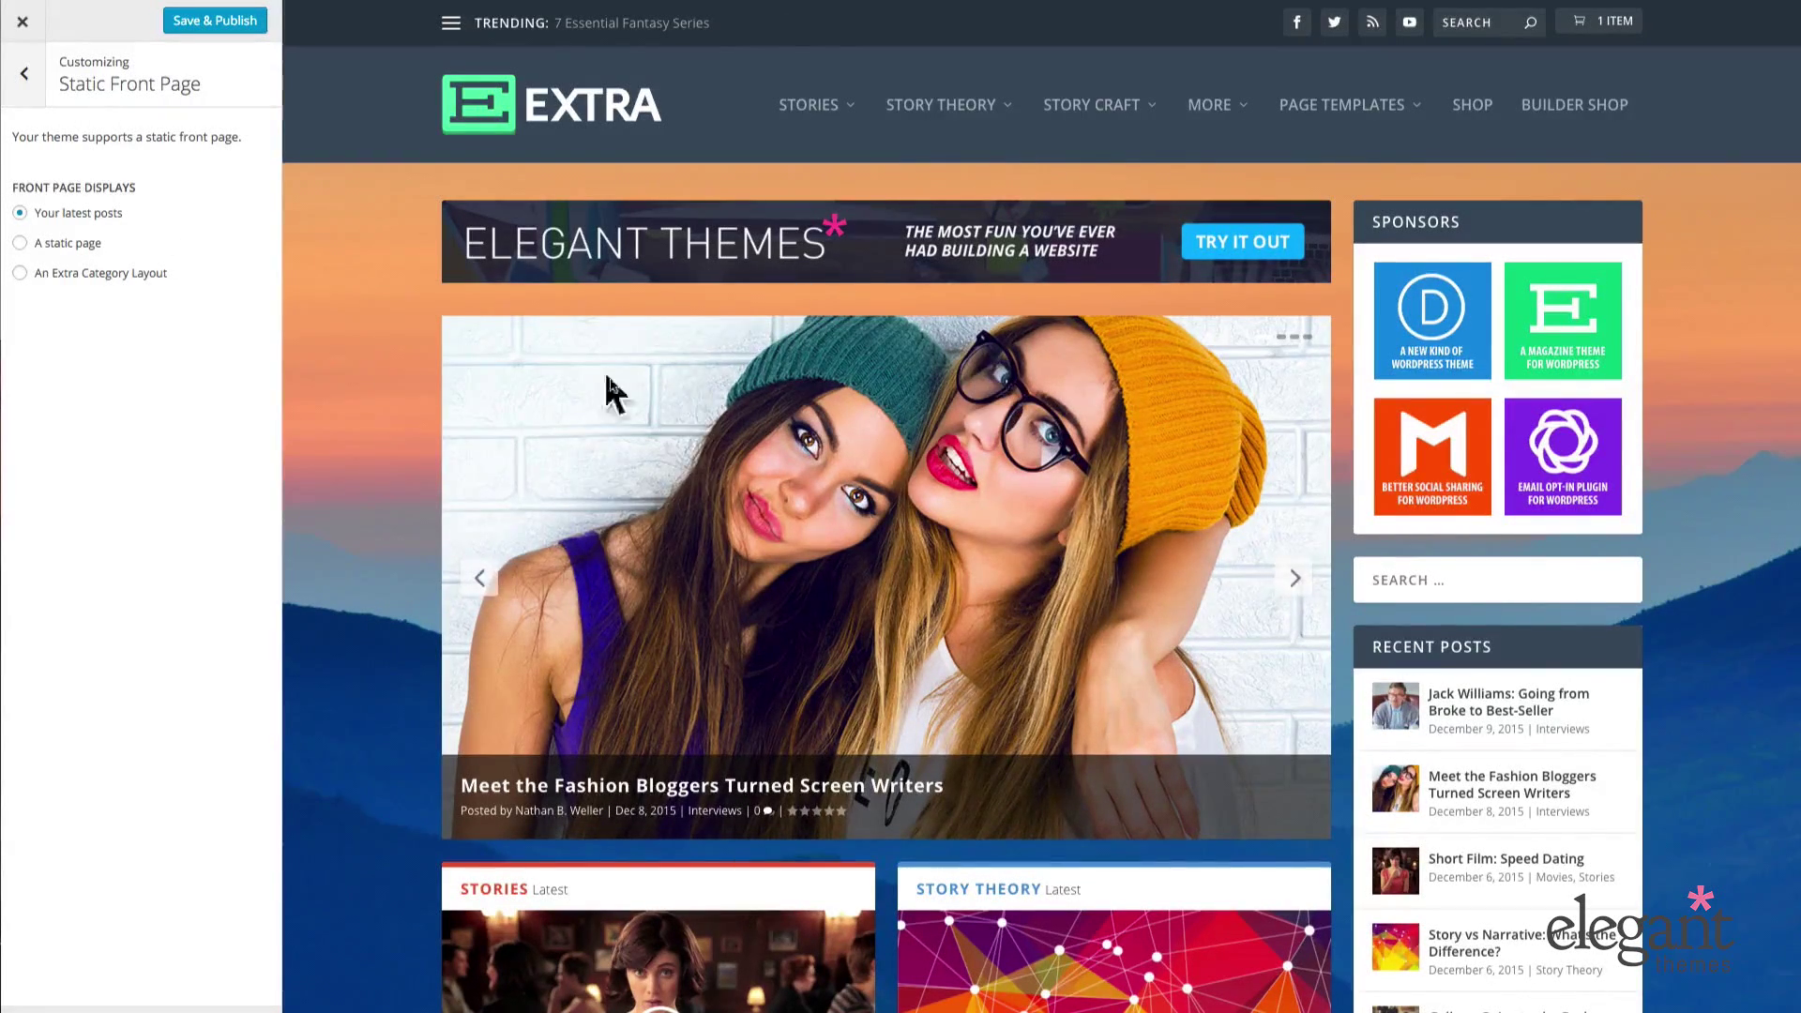
left_click(25, 74)
left_click(141, 584)
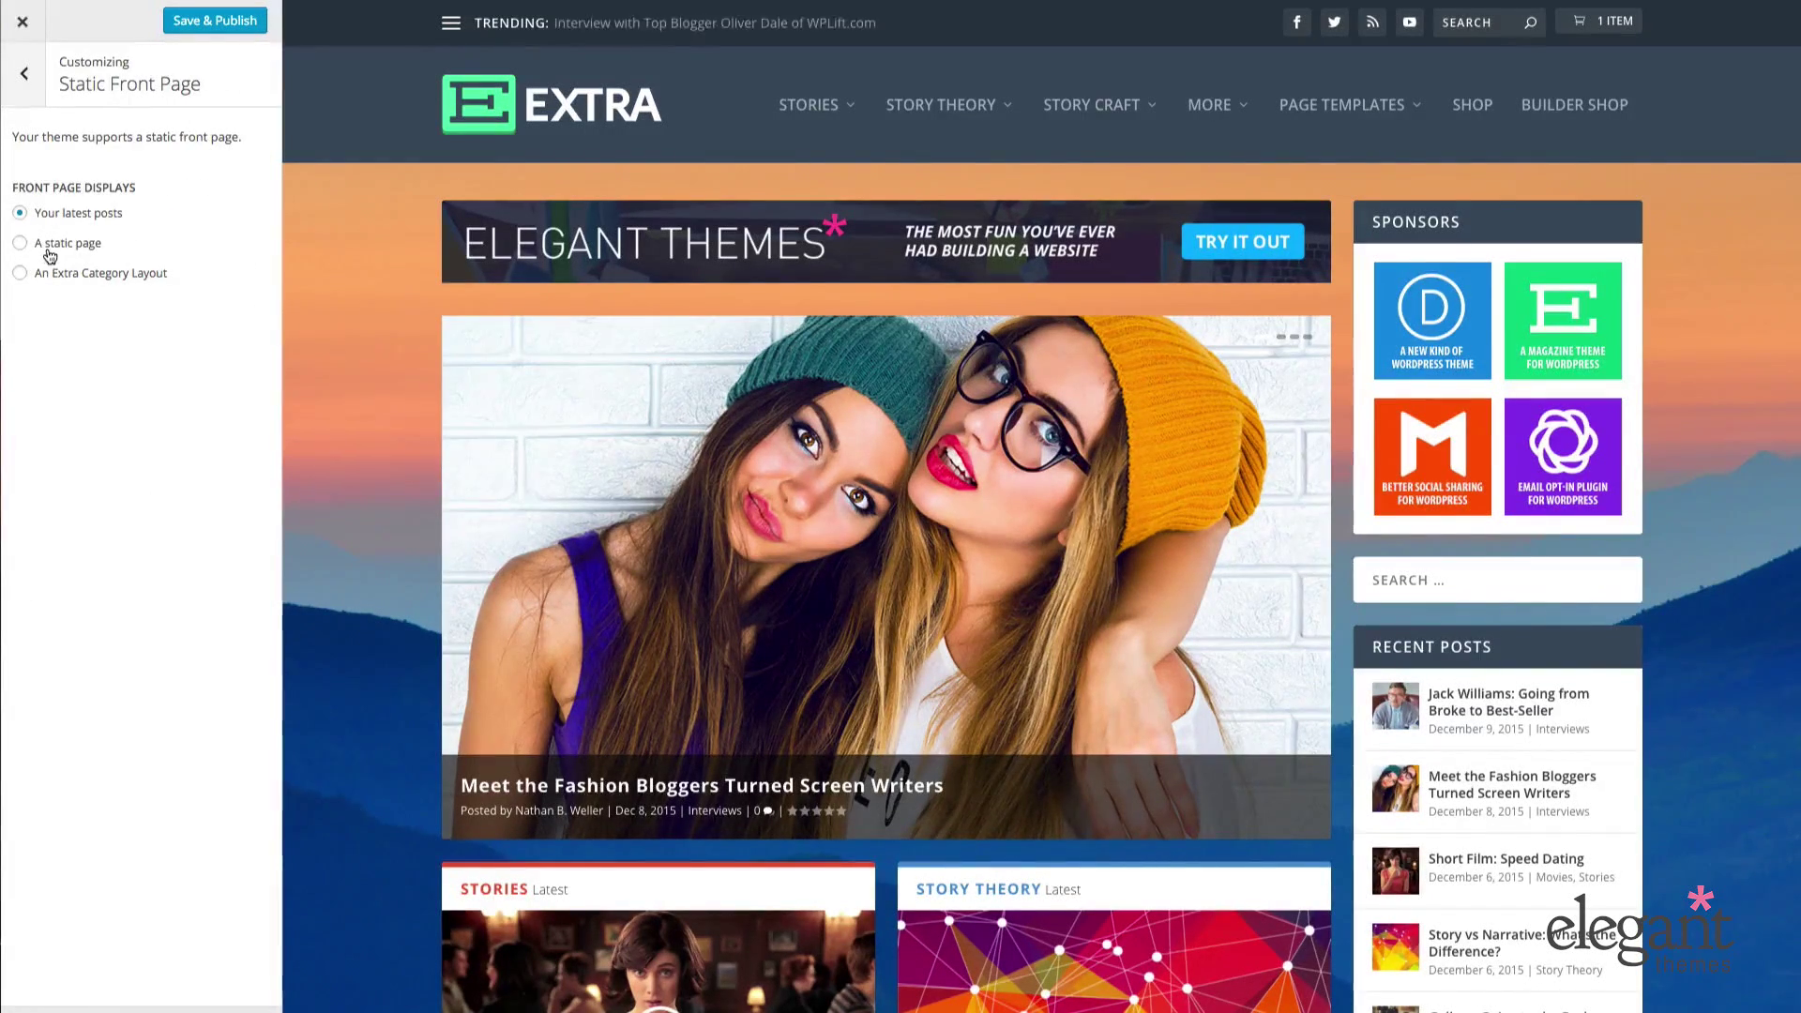
left_click(23, 75)
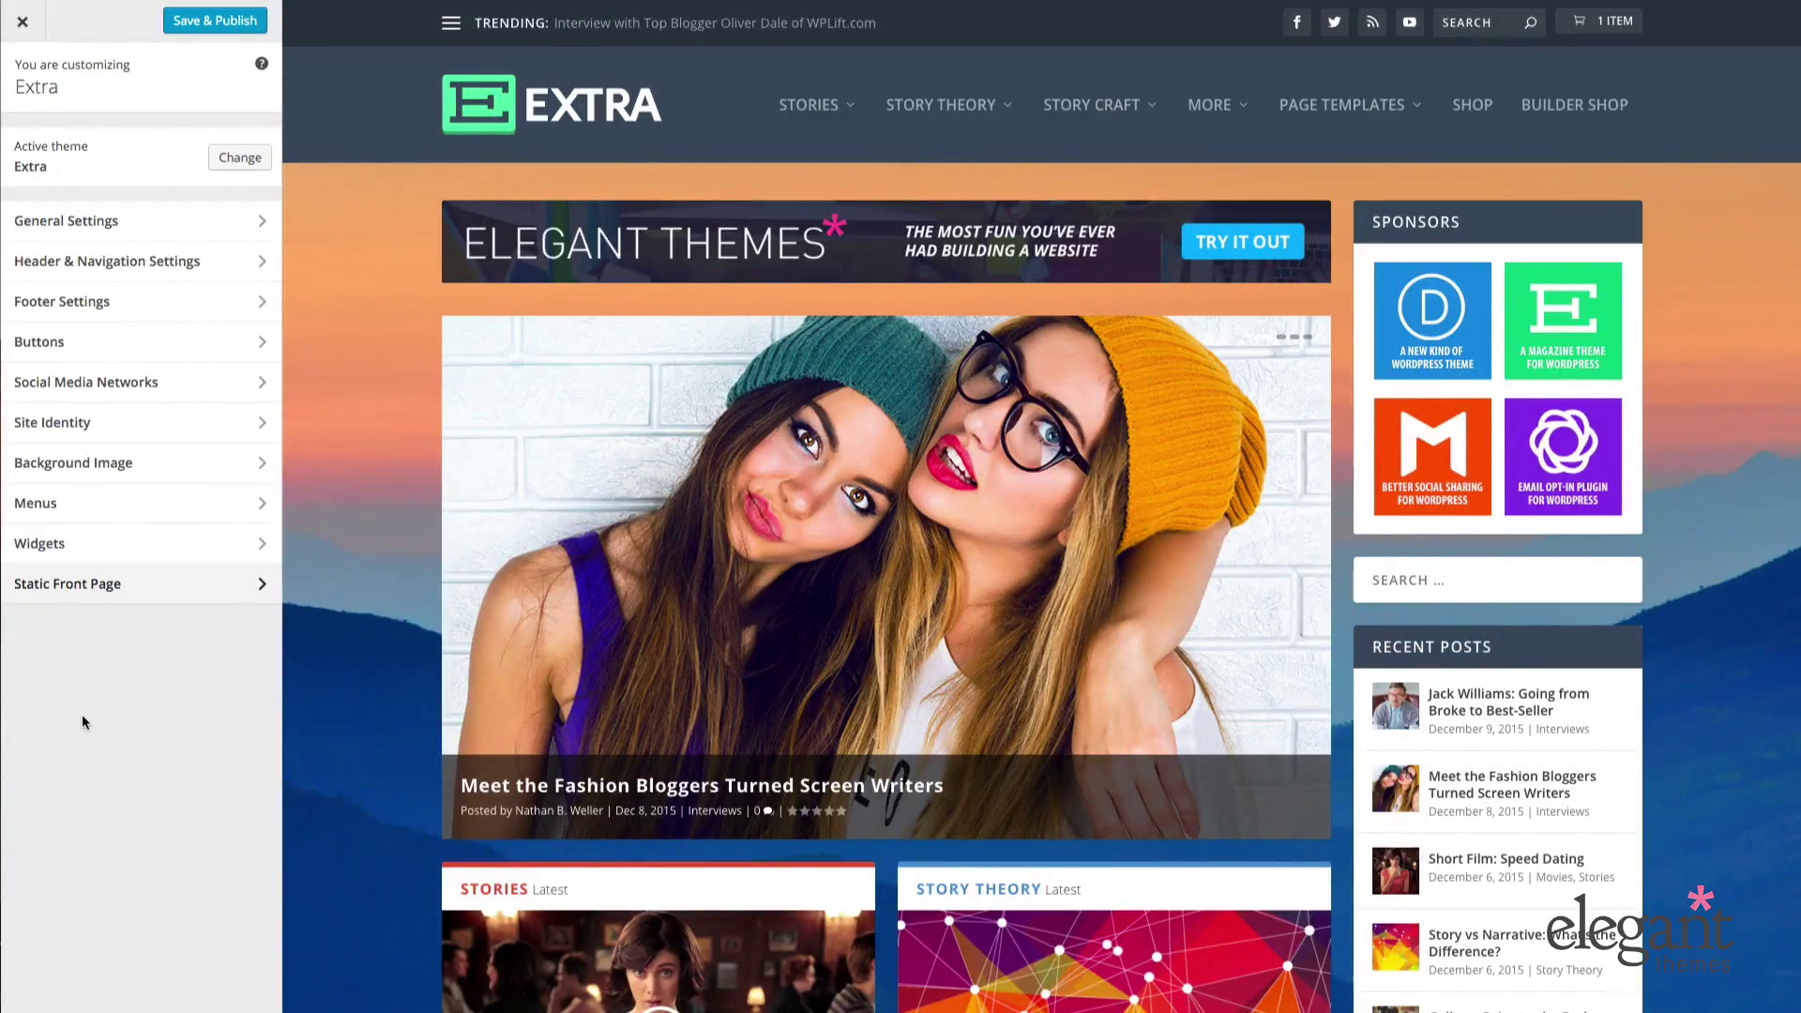